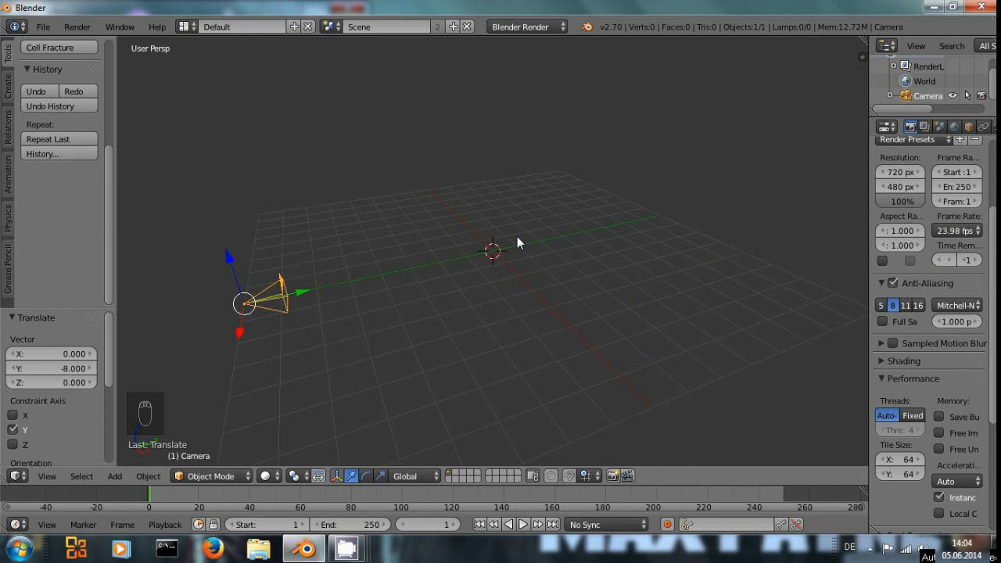
# Add a UV sphere mesh at the centre of the scene
pyautogui.hotkey('shift', 'a')
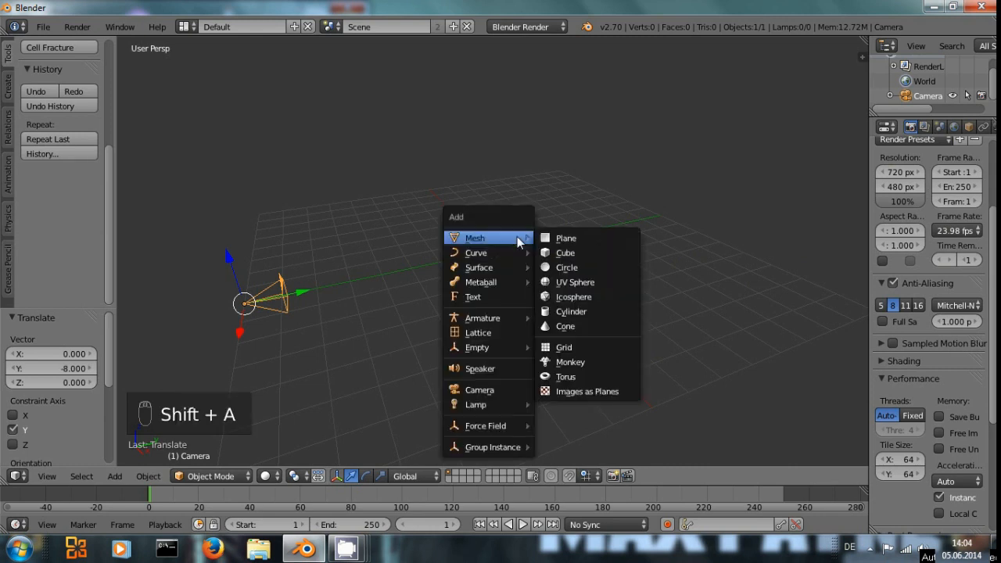
pyautogui.click(577, 283)
pyautogui.scroll(4, 453, 319)
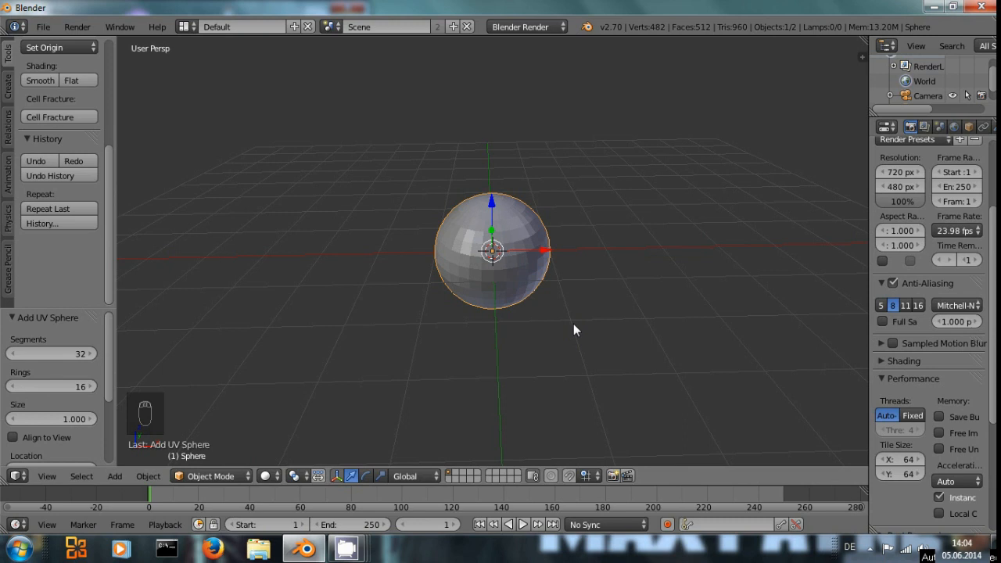
# Rotate the sphere's entire mesh 90° about the global Y axis in Edit Mode
pyautogui.press('Tab')
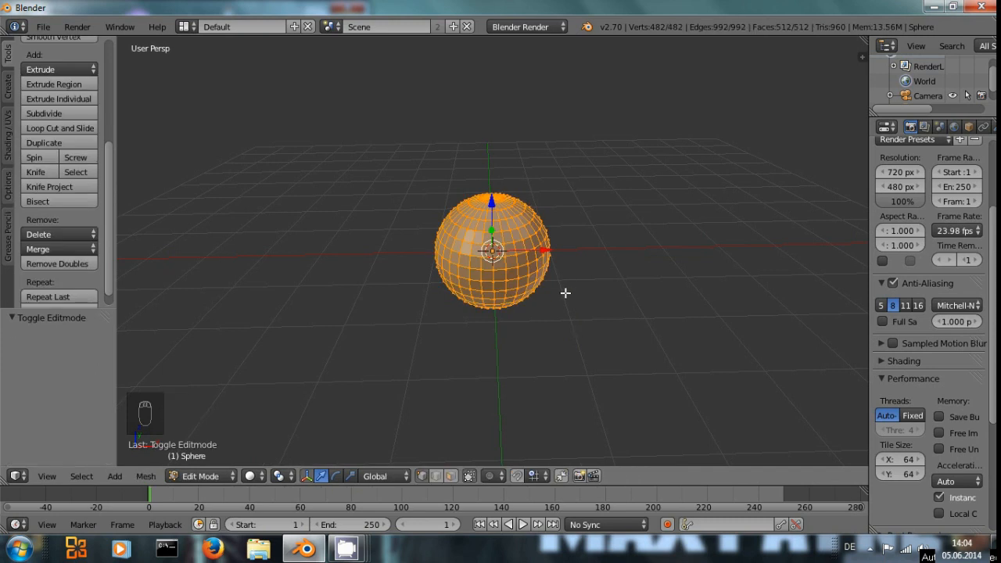
pyautogui.press('r')
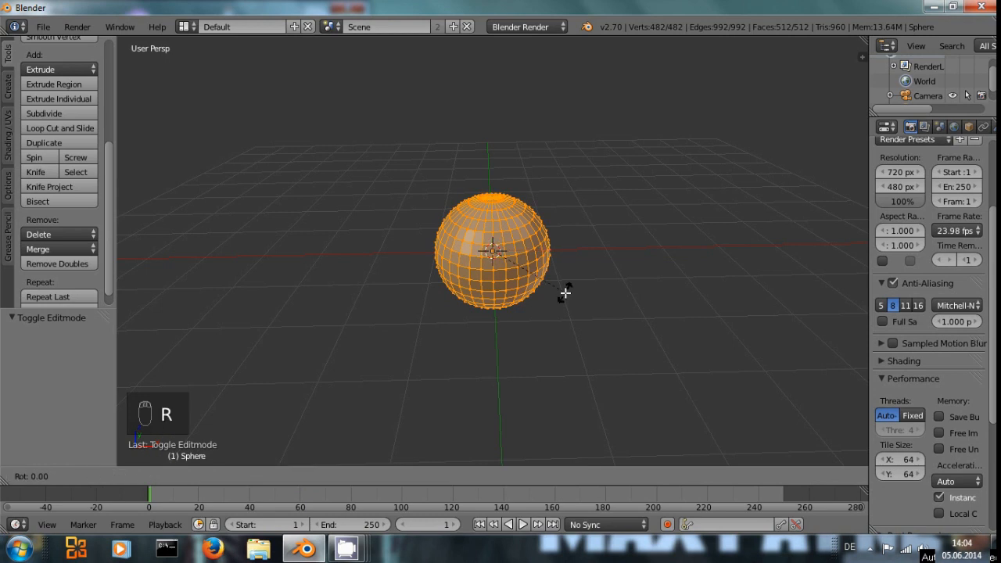
pyautogui.write('x')
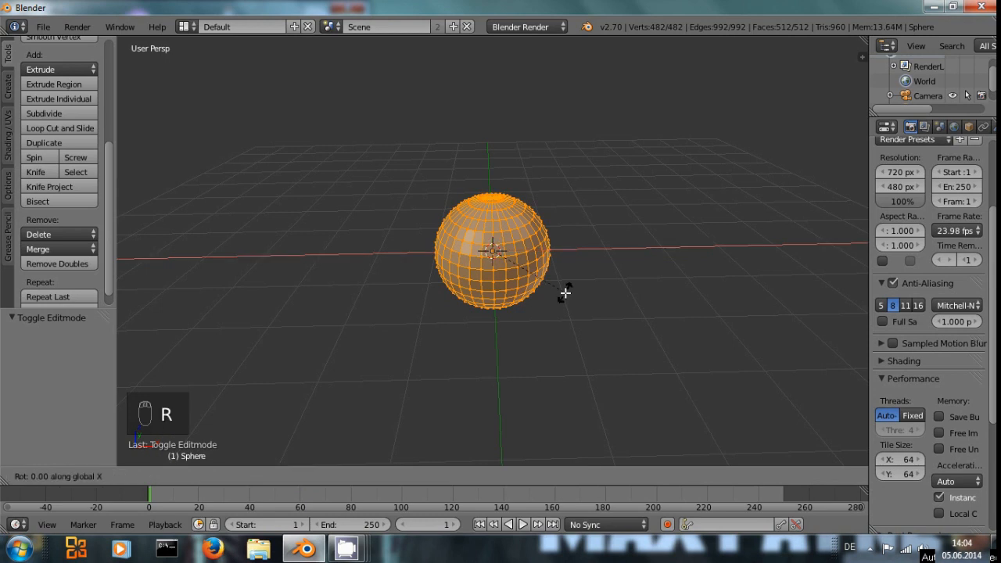
pyautogui.write('90')
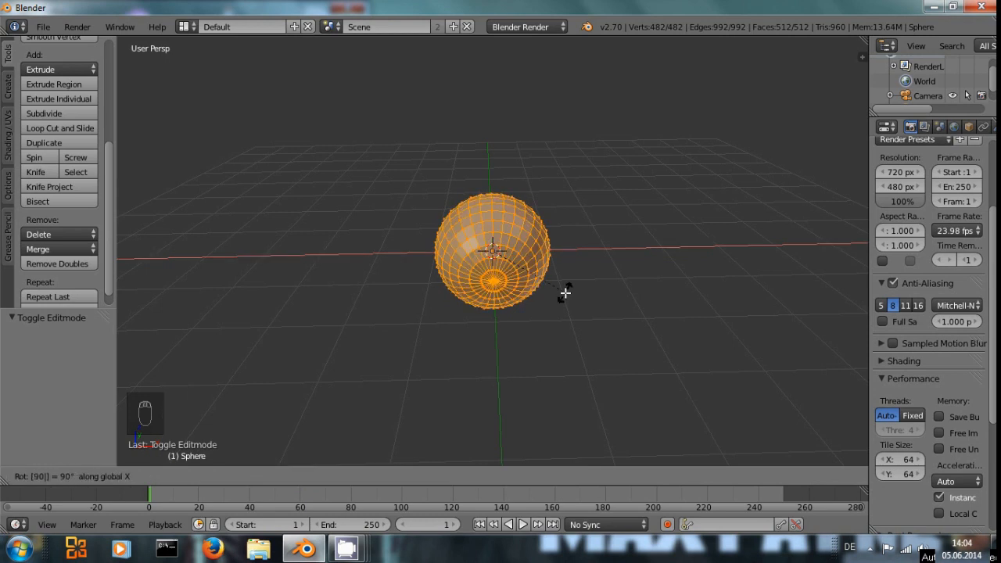
pyautogui.write('y')
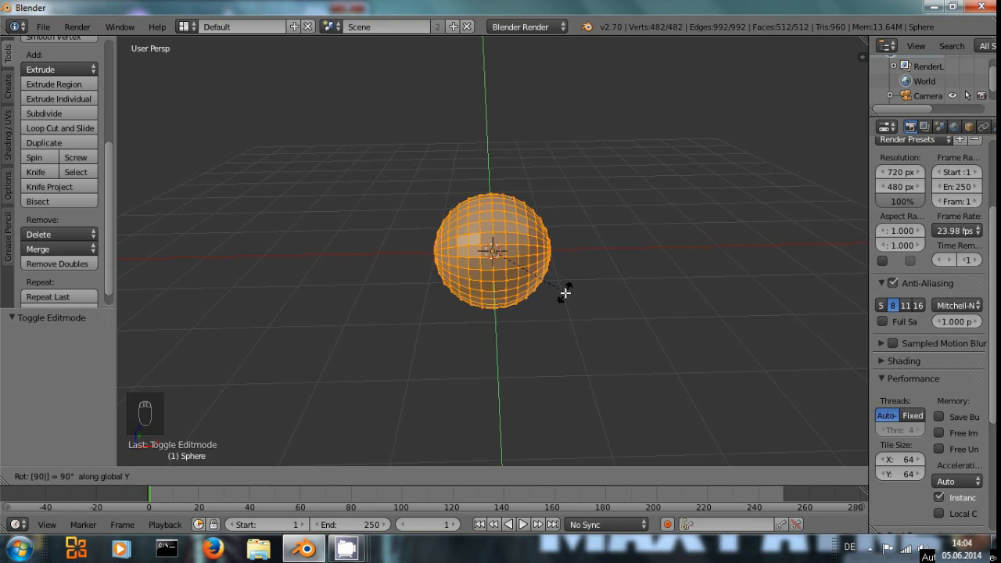
pyautogui.press('Return')
# Select only the pole vertex at the sphere's negative X end
pyautogui.moveTo(508, 293); pyautogui.dragTo(594, 323, button='middle')
pyautogui.scroll(6, 462, 315)
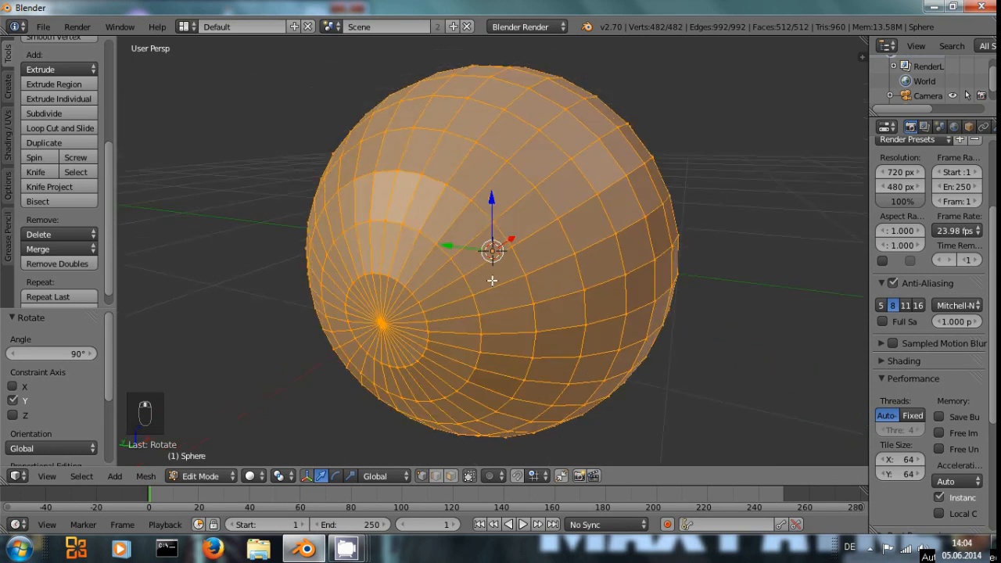
pyautogui.rightClick(389, 306)
pyautogui.moveTo(471, 335); pyautogui.dragTo(393, 322, button='middle')
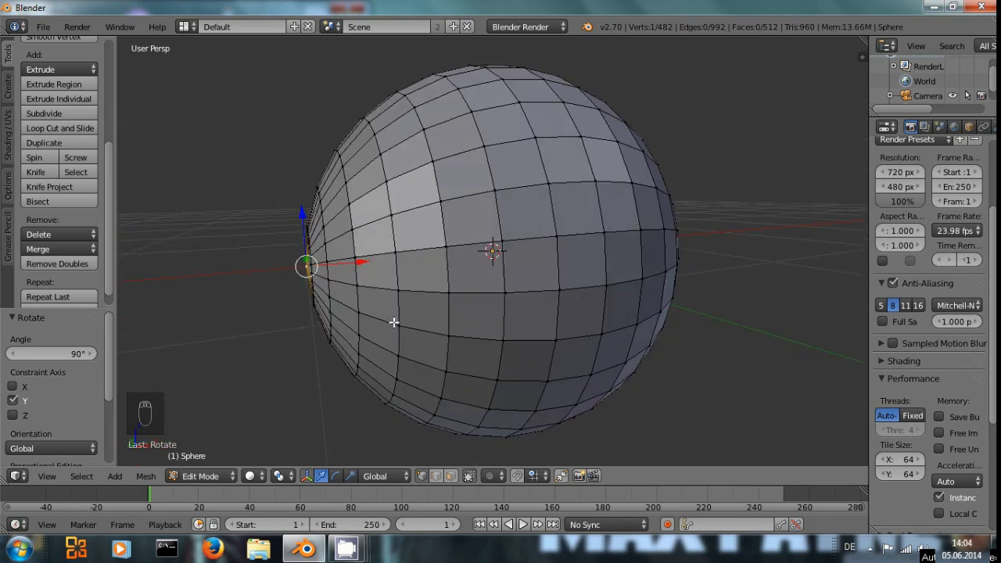
pyautogui.scroll(-4, 393, 322)
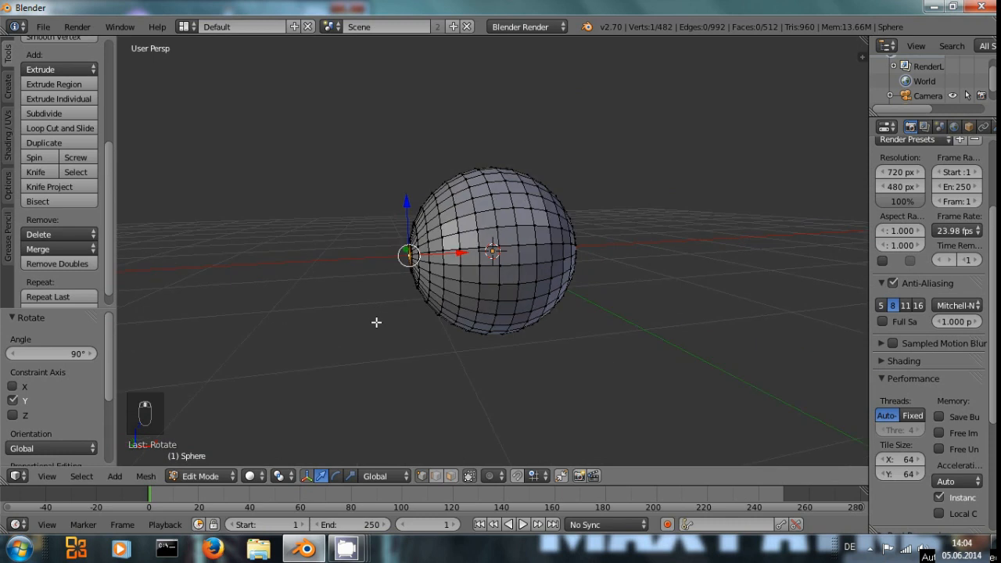
pyautogui.press('KP_0')
pyautogui.press('KP_1')
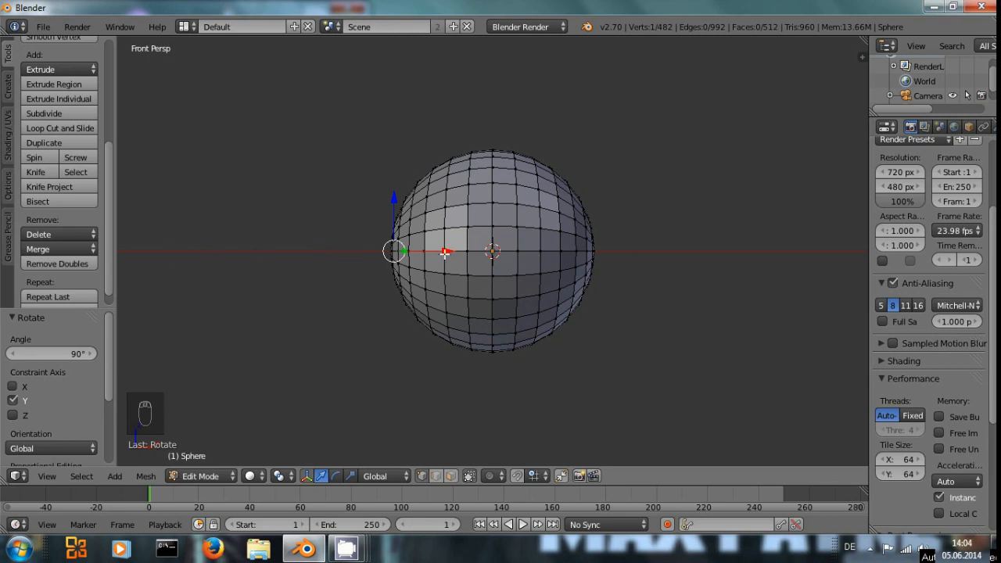
pyautogui.moveTo(372, 283); pyautogui.dragTo(428, 308, button='middle')
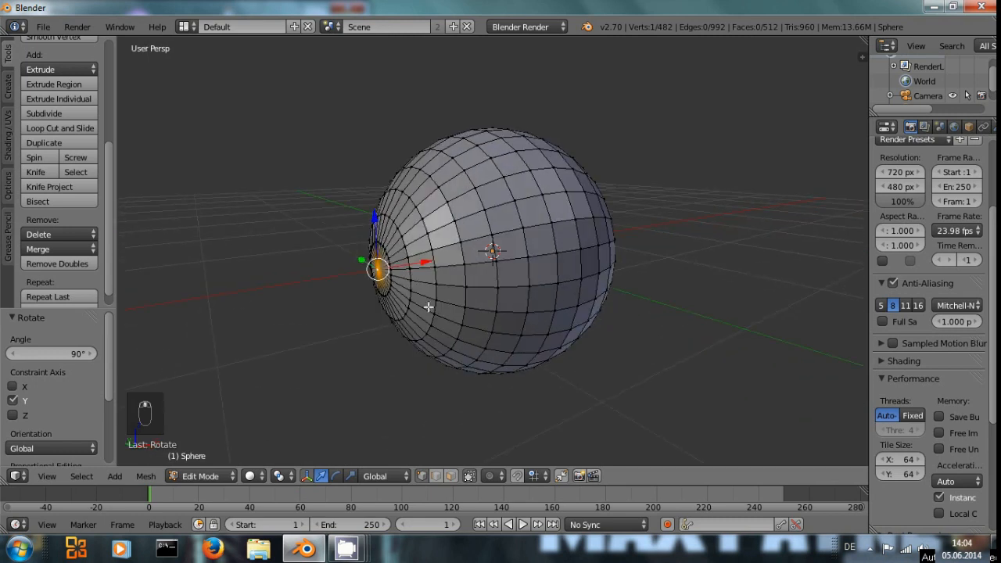
# Enable proportional editing for the mesh
pyautogui.click(496, 475)
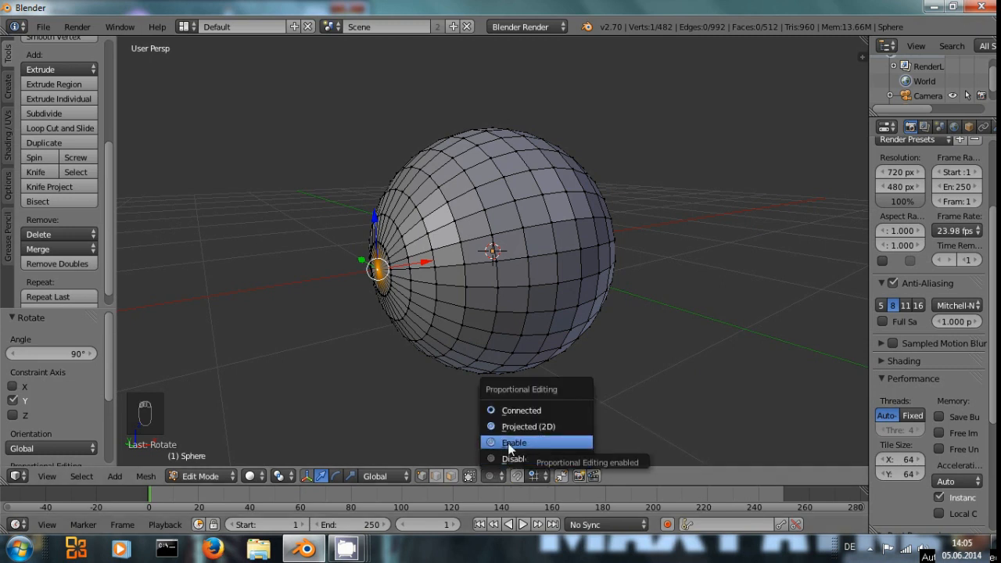
pyautogui.click(509, 449)
pyautogui.scroll(-2, 516, 410)
pyautogui.moveTo(492, 364); pyautogui.dragTo(460, 353, button='middle')
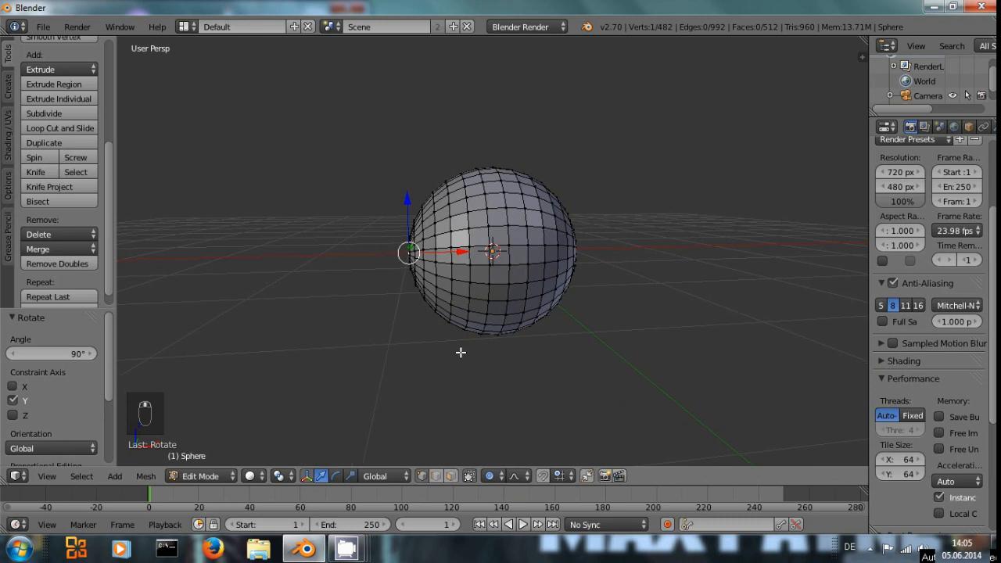
# Pull the pole vertex about 1.27 units along negative X with a proportional size of about 1.61, and return to Object Mode
pyautogui.press('g')
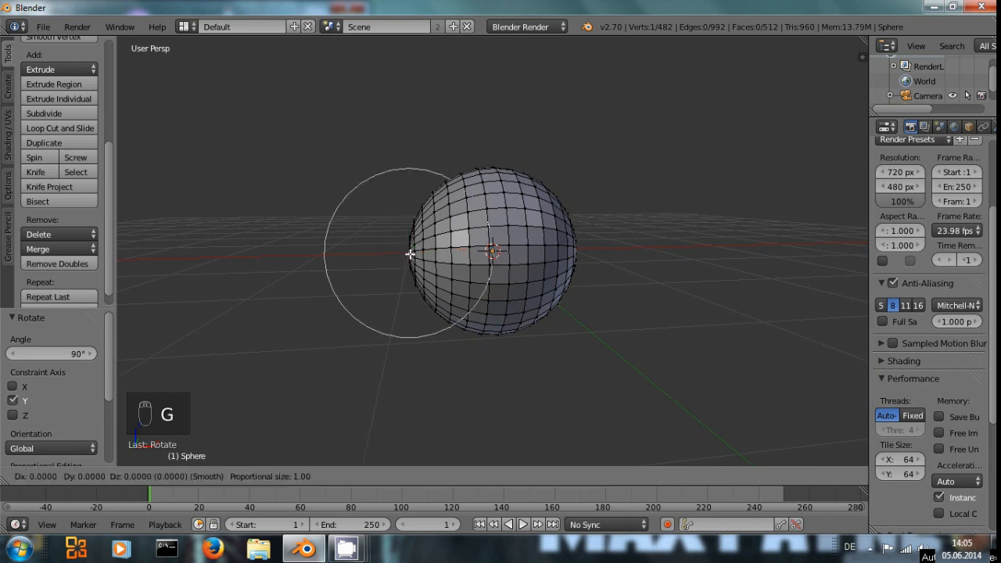
pyautogui.scroll(-3, 402, 254)
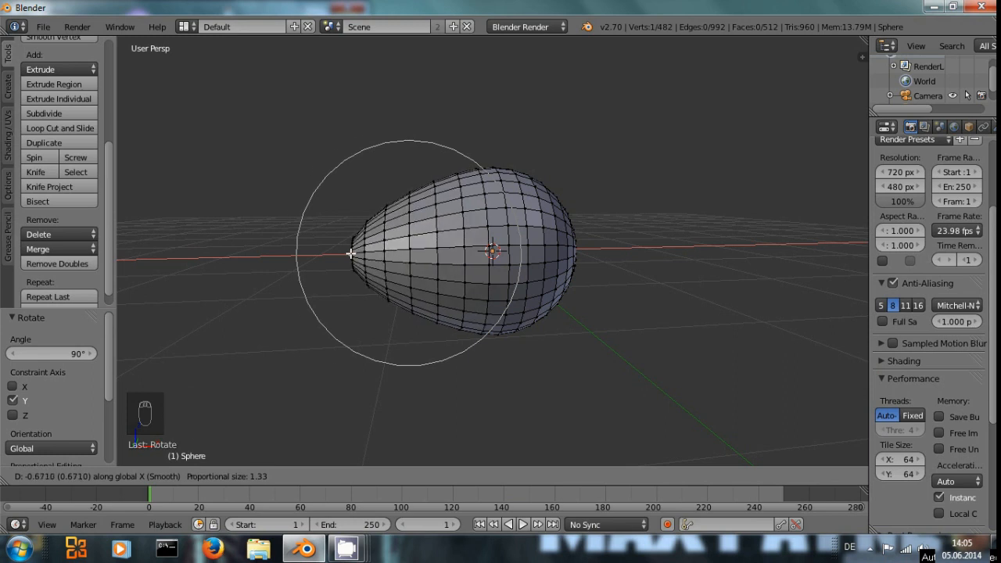
pyautogui.scroll(-2, 301, 253)
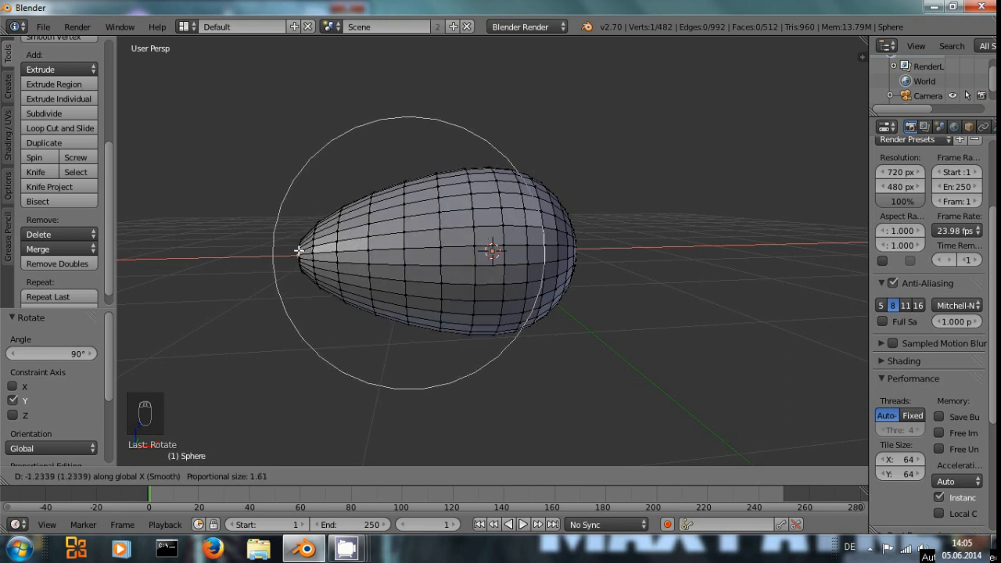
pyautogui.click(296, 251)
pyautogui.moveTo(366, 273); pyautogui.dragTo(404, 290, button='middle')
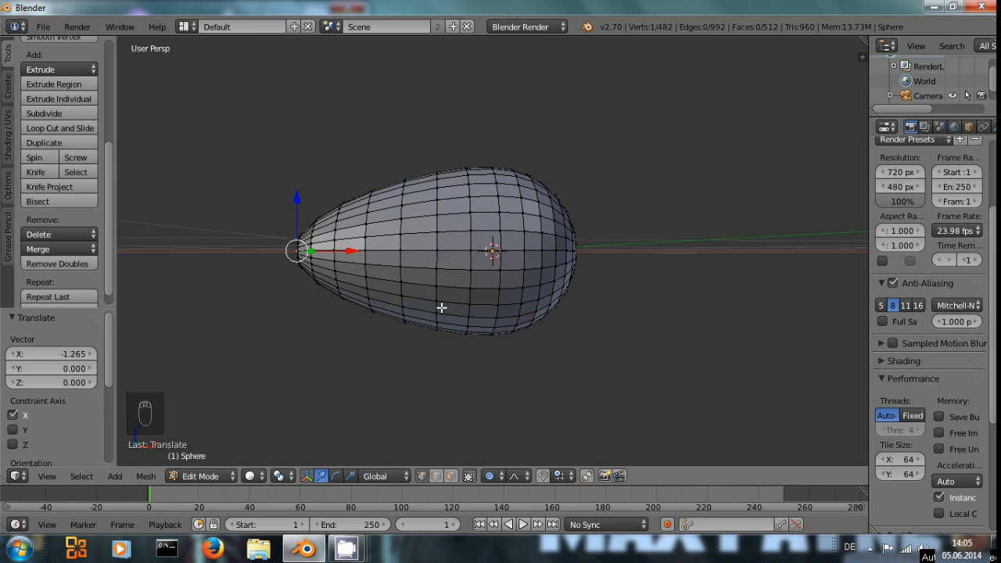
pyautogui.press('Tab')
pyautogui.moveTo(490, 276); pyautogui.dragTo(525, 311, button='middle')
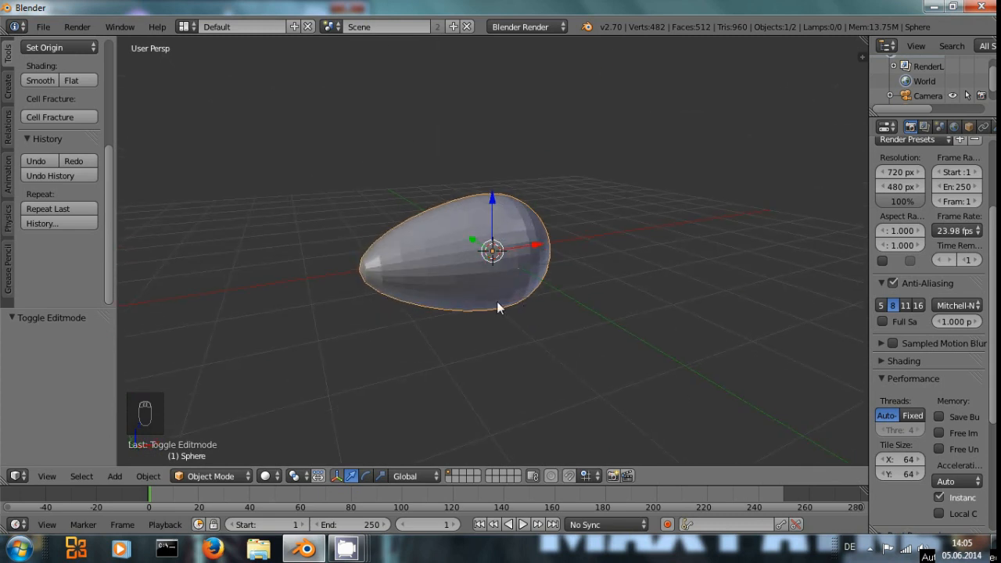
# Select the whole teardrop mesh in Edit Mode and subdivide it once
pyautogui.press('Tab')
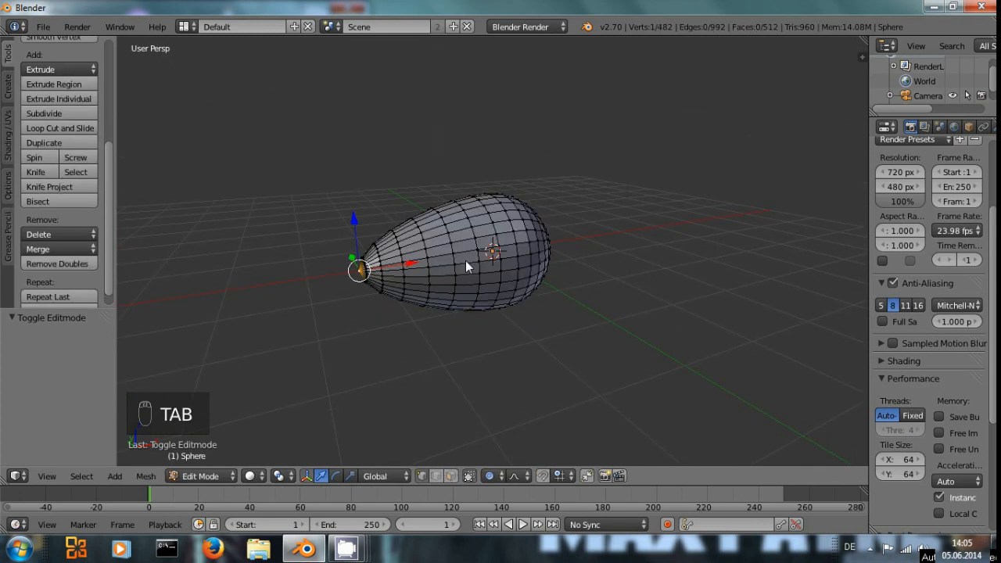
pyautogui.press('a')
pyautogui.press('a')
pyautogui.press('a')
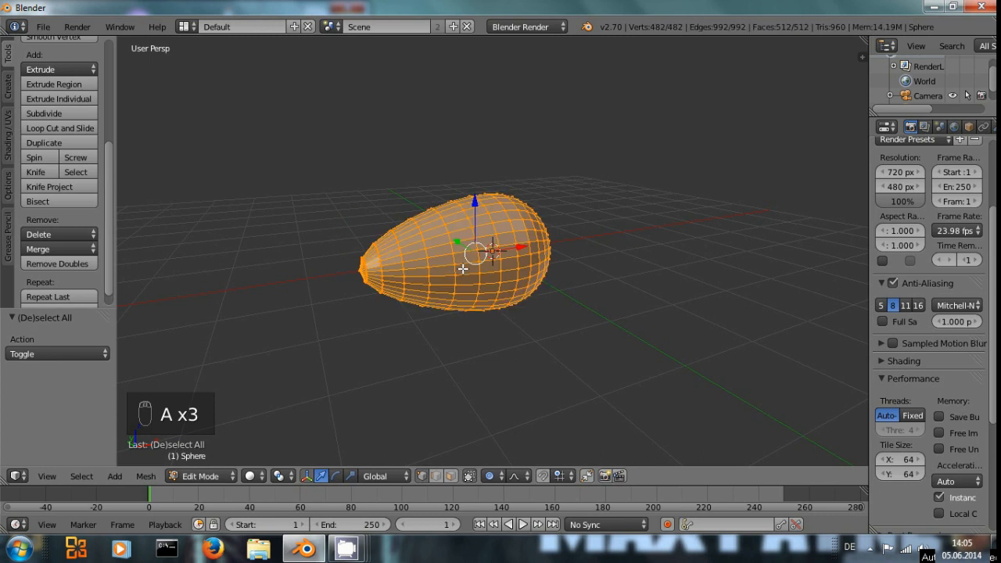
pyautogui.moveTo(432, 362); pyautogui.dragTo(423, 319, button='middle')
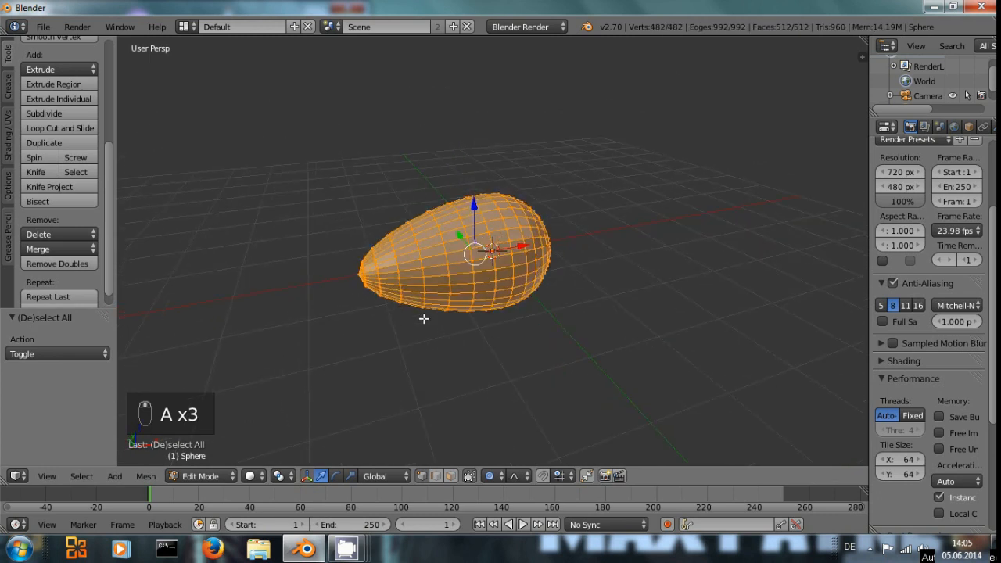
pyautogui.click(31, 113)
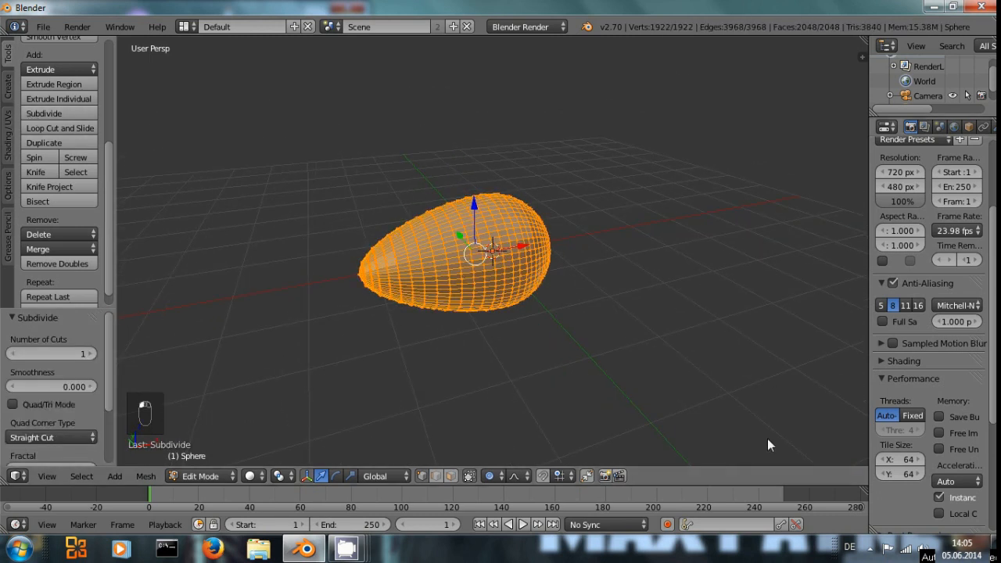
pyautogui.moveTo(515, 309); pyautogui.dragTo(481, 264, button='middle')
pyautogui.scroll(4, 534, 329)
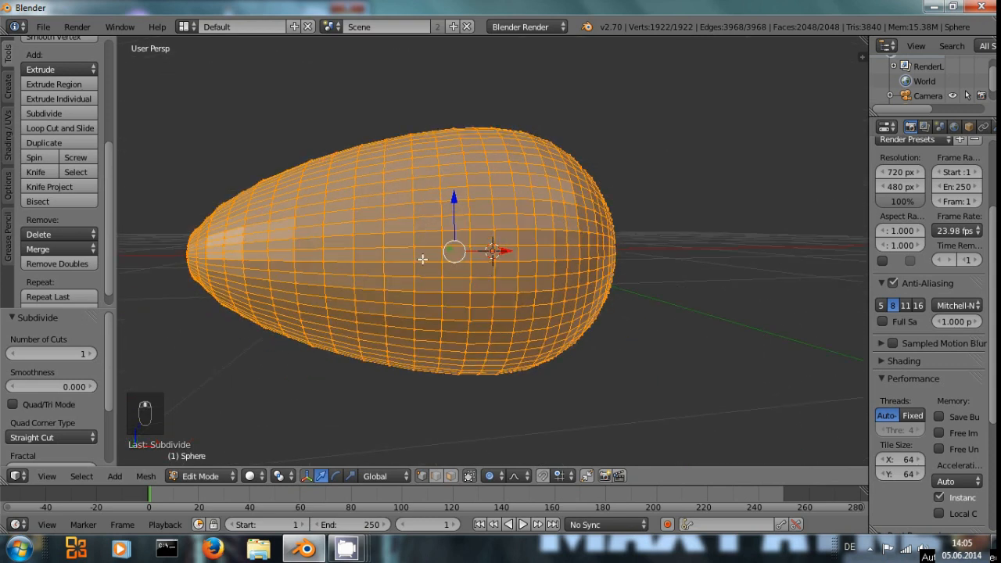
# Return to Object Mode, give the teardrop a new material named "uzz" and add a new texture to that material
pyautogui.press('Tab')
pyautogui.moveTo(553, 357); pyautogui.dragTo(569, 279, button='middle')
pyautogui.scroll(-3, 530, 334)
pyautogui.hscroll(3, 981, 129)
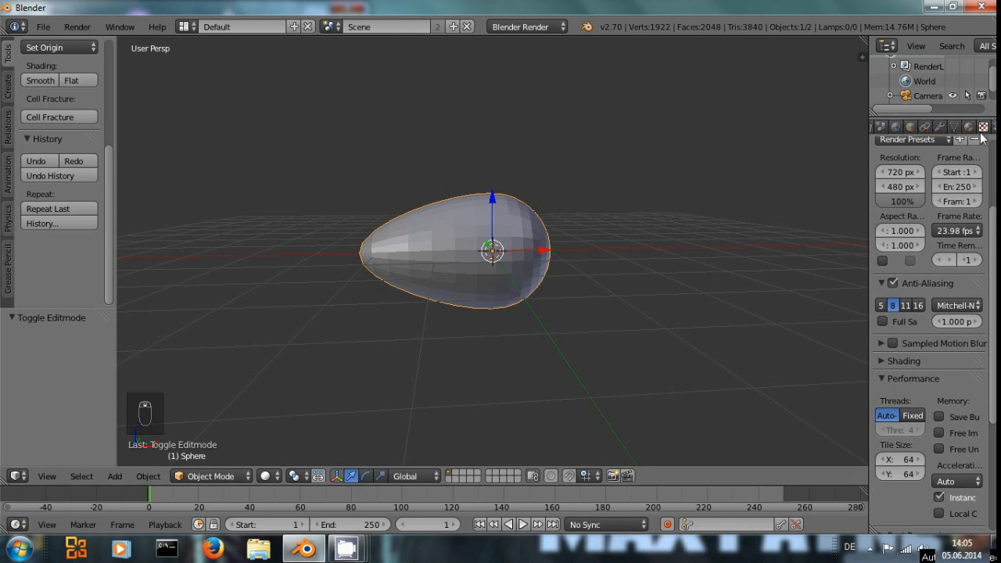
pyautogui.click(968, 127)
pyautogui.click(911, 224)
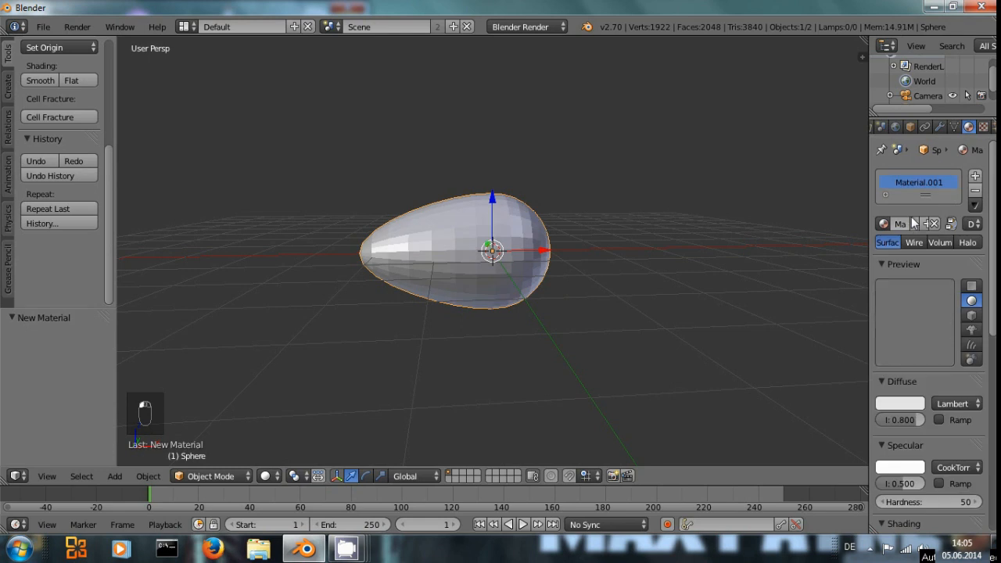
pyautogui.write('uzz')
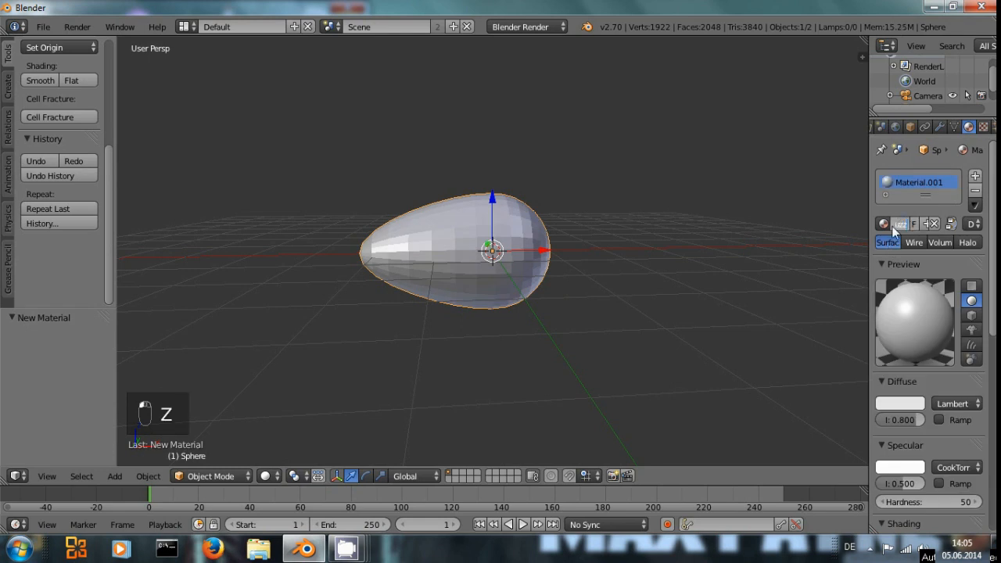
pyautogui.click(982, 128)
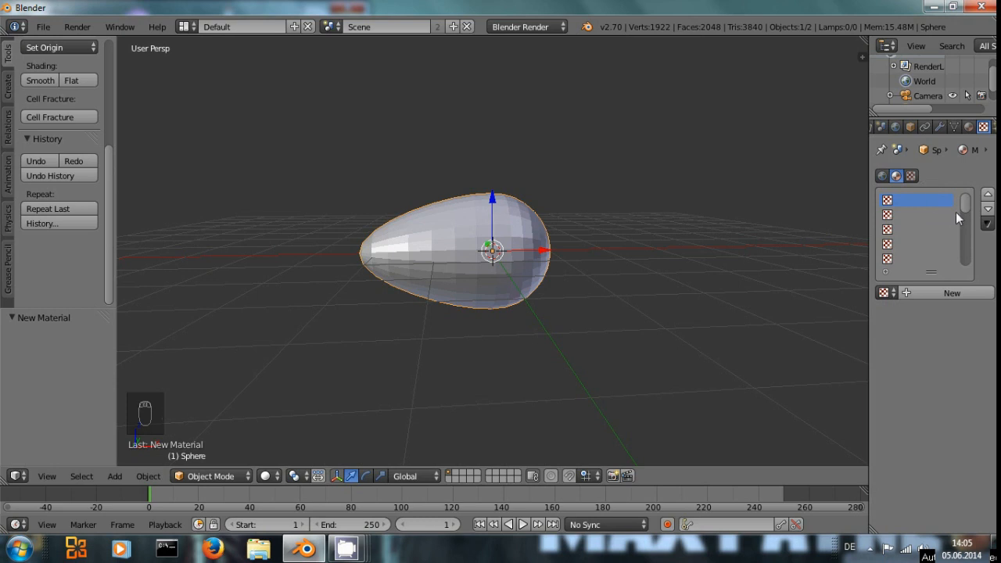
pyautogui.click(923, 287)
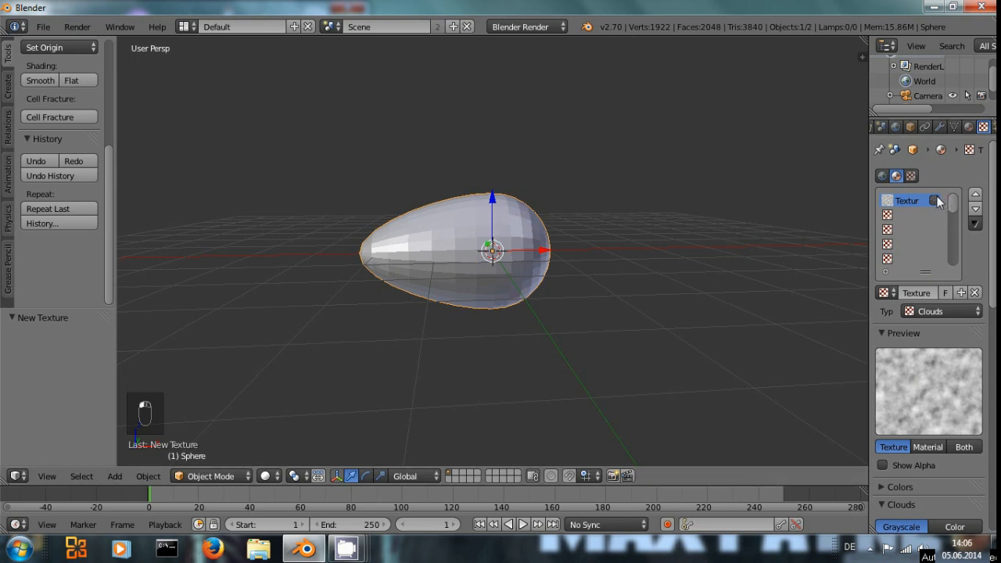
# Add a Displace modifier to the teardrop and assign the texture named "Texture" to it
pyautogui.click(942, 127)
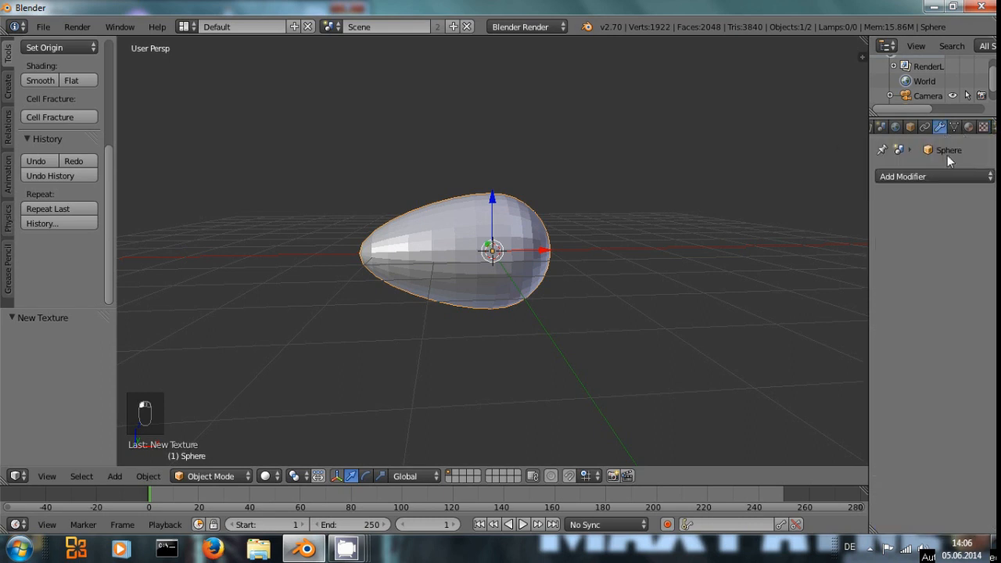
pyautogui.click(920, 177)
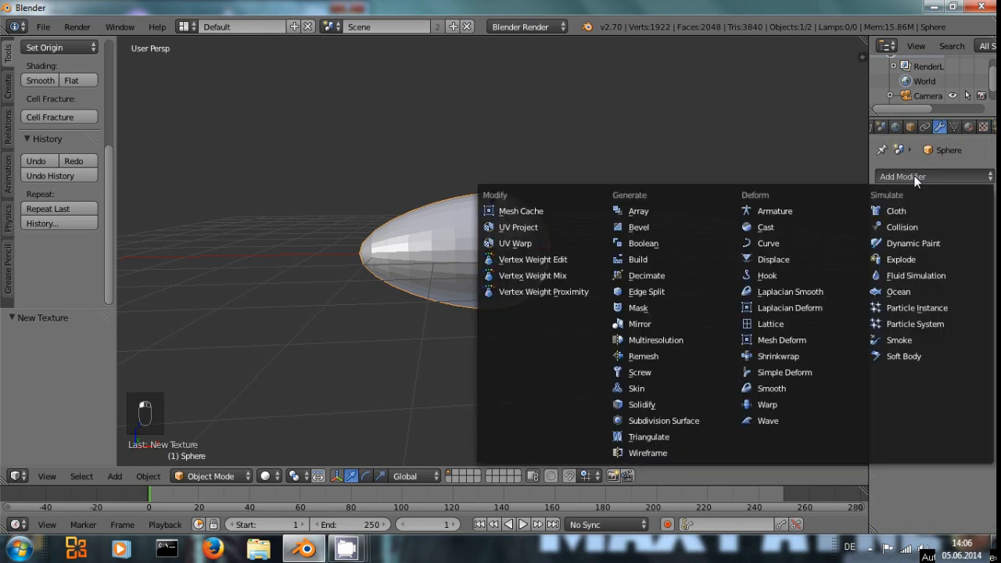
pyautogui.click(776, 255)
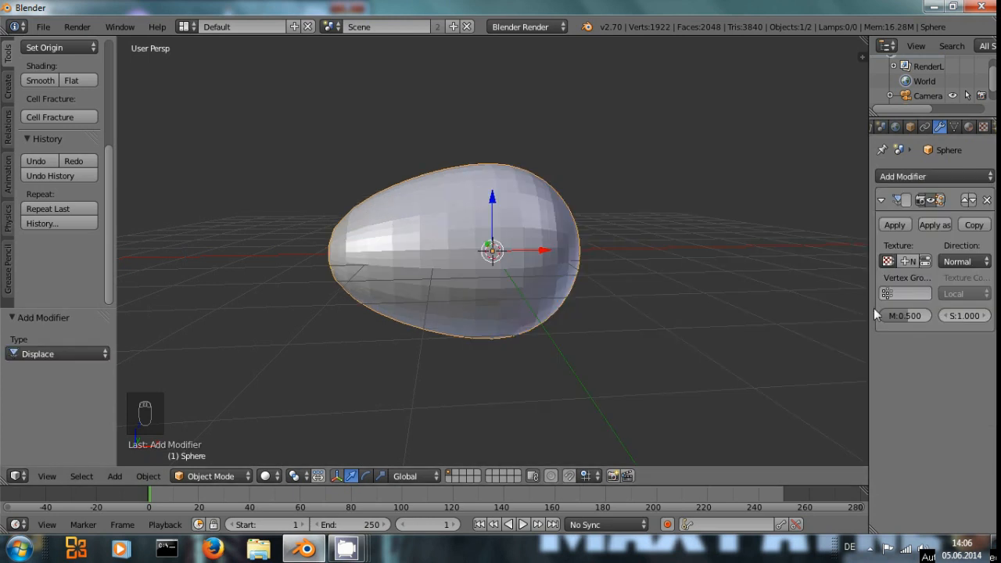
pyautogui.click(886, 262)
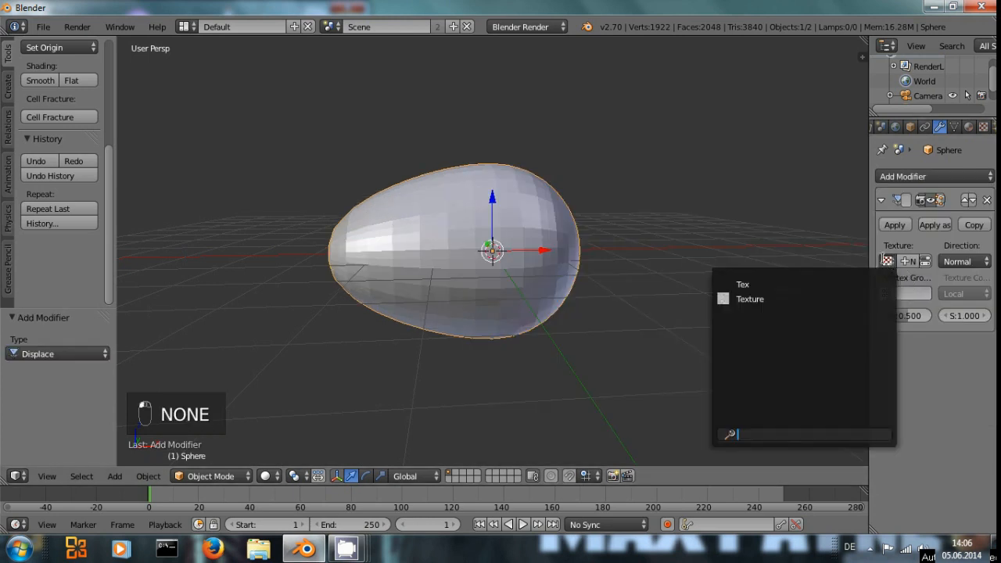
pyautogui.click(773, 297)
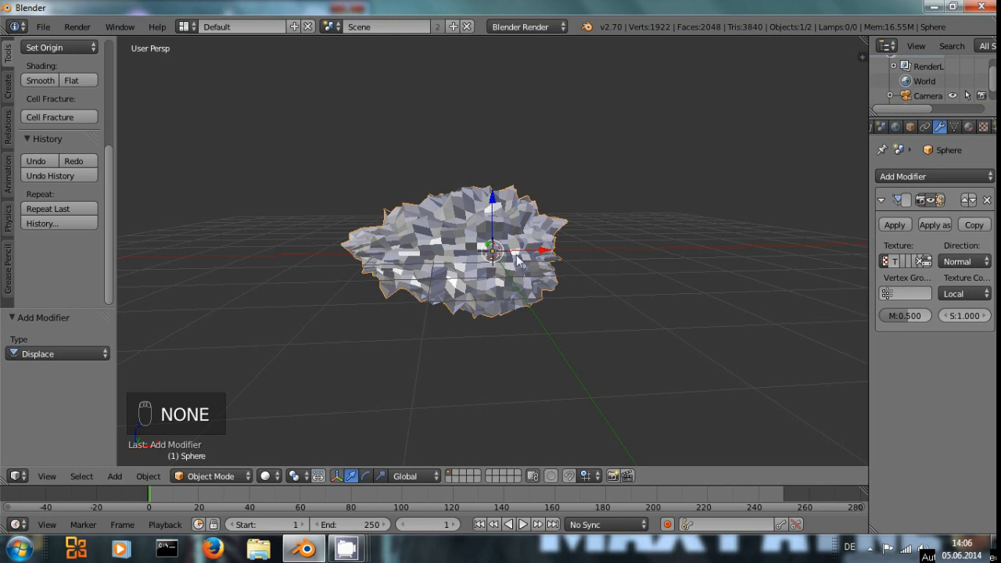
pyautogui.moveTo(516, 300); pyautogui.dragTo(574, 319, button='middle')
pyautogui.moveTo(619, 291); pyautogui.dragTo(557, 252, button='middle')
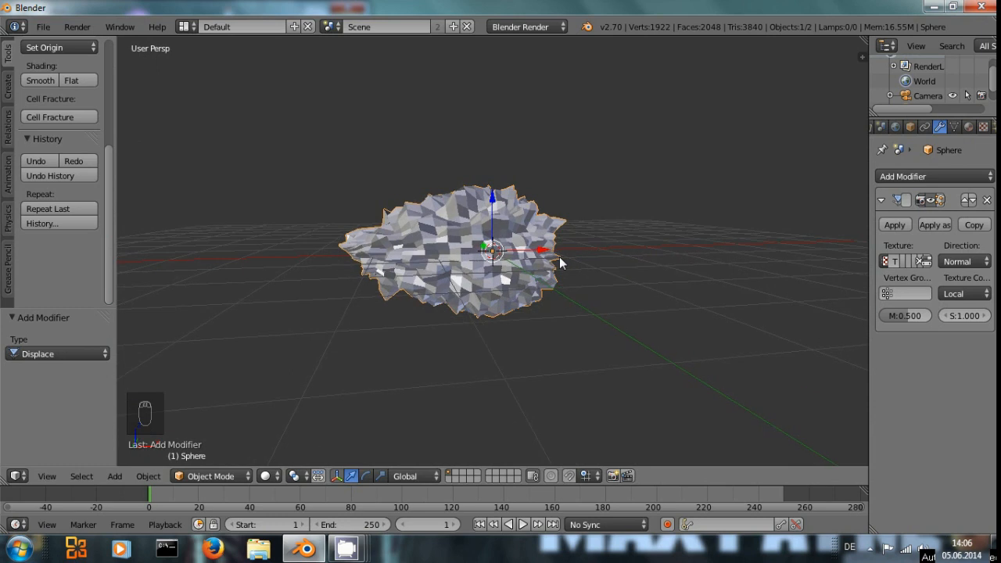
# Switch the teardrop to Vertex Paint mode and add a new vertex group to its mesh
pyautogui.scroll(1, 621, 283)
pyautogui.moveTo(496, 289); pyautogui.dragTo(464, 274, button='middle')
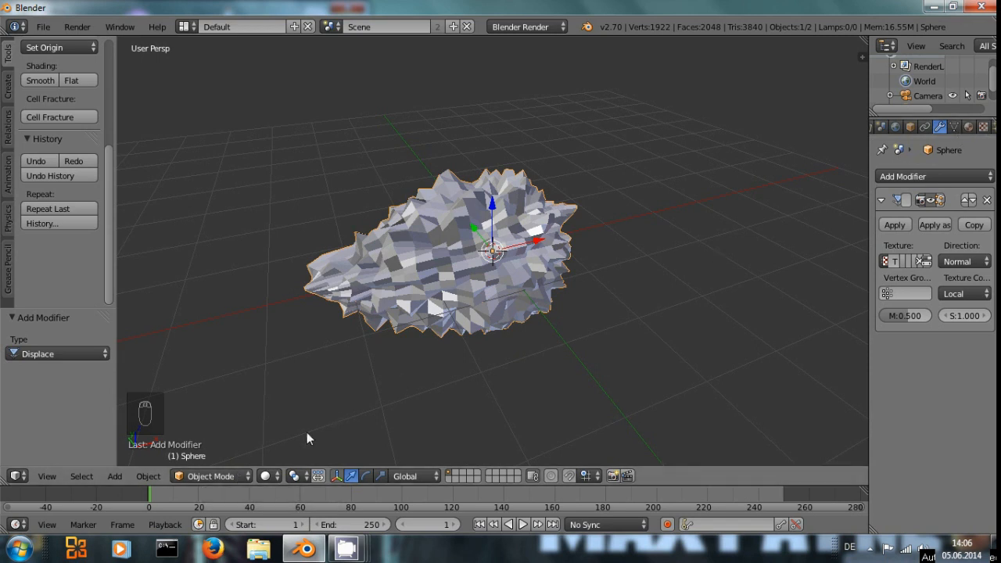
pyautogui.click(211, 475)
pyautogui.click(207, 410)
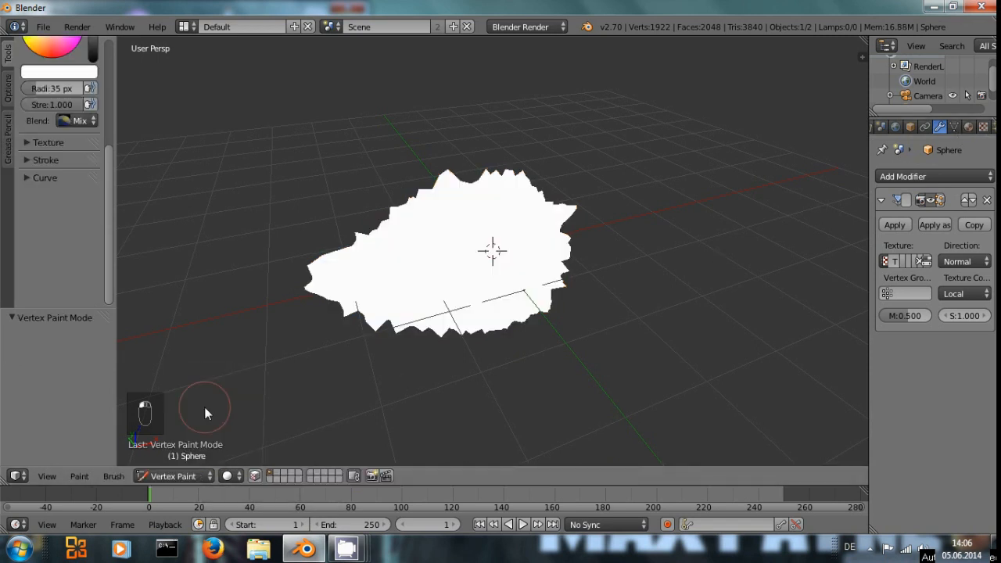
pyautogui.click(954, 127)
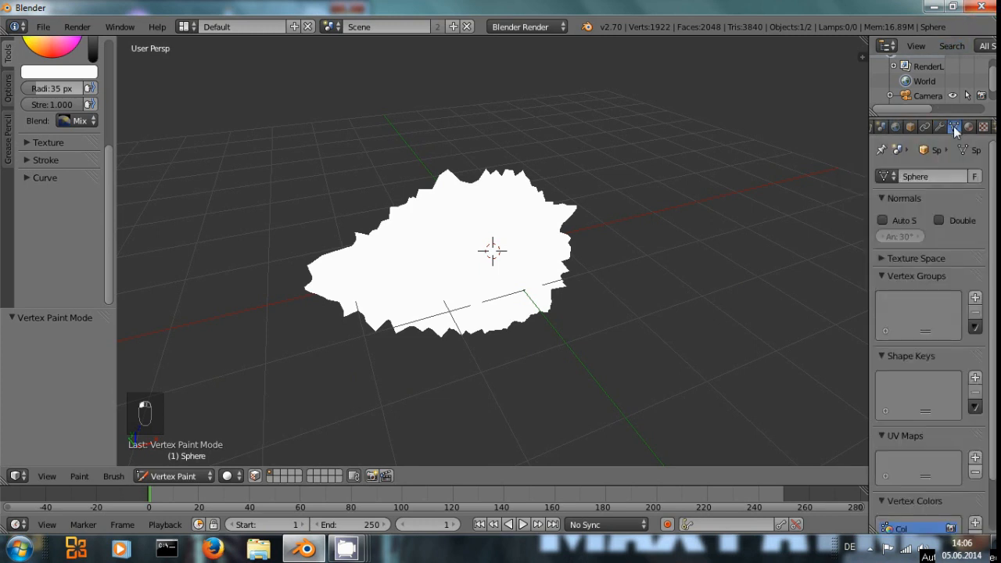
pyautogui.click(975, 298)
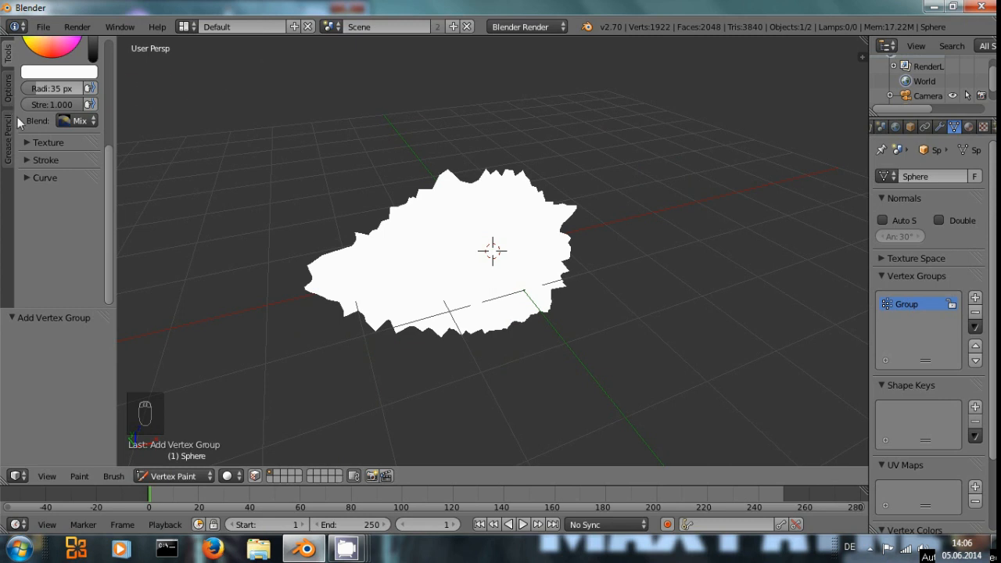
# Set the paint brush's blending mode to Add and its strength to 0.3
pyautogui.scroll(3, 31, 133)
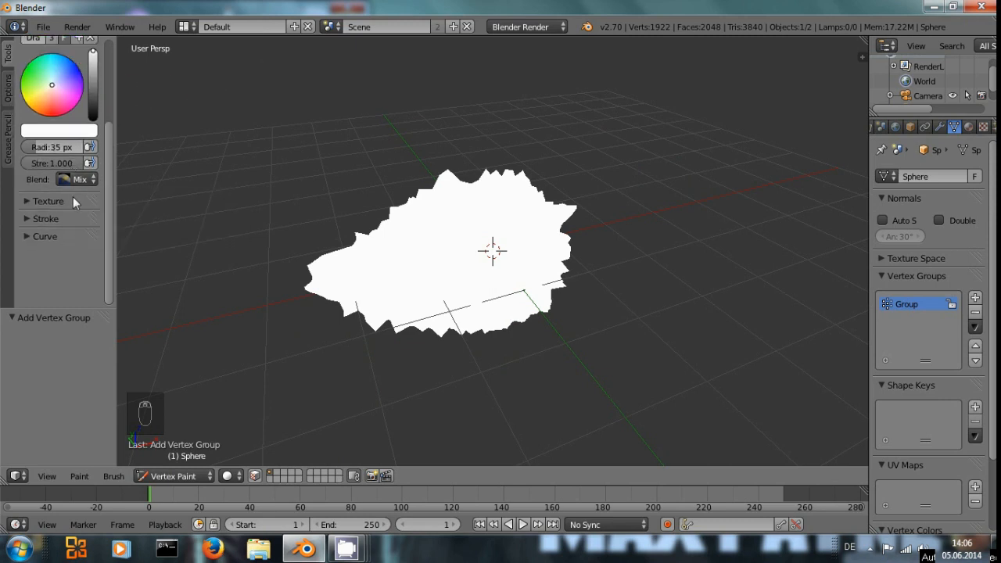
pyautogui.click(74, 179)
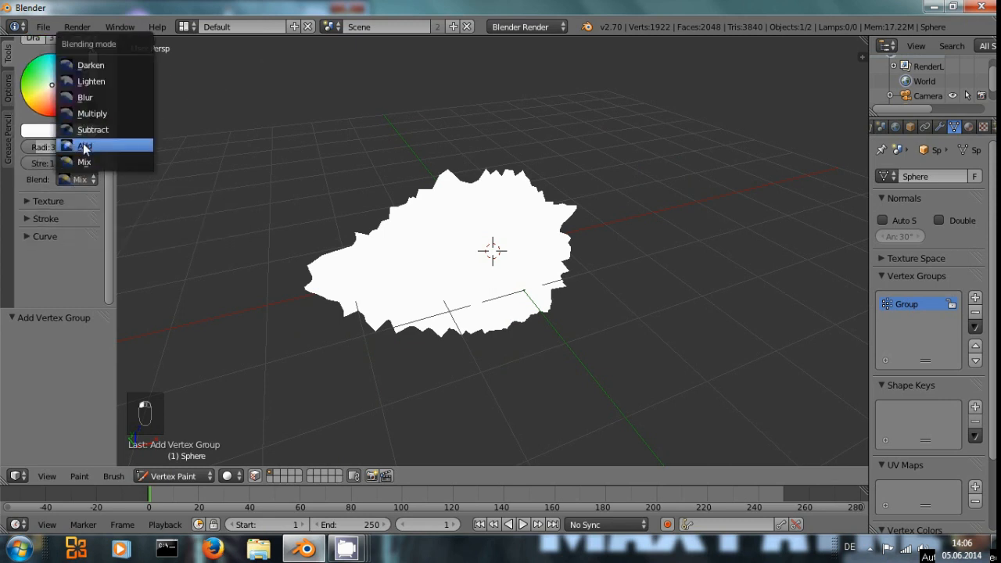
pyautogui.click(84, 147)
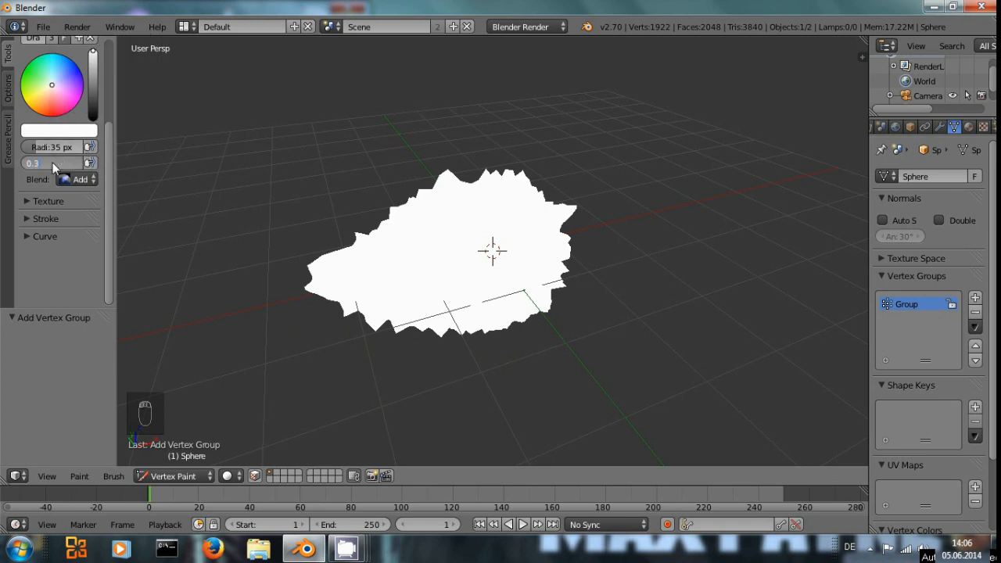
pyautogui.moveTo(511, 356); pyautogui.dragTo(473, 273, button='middle')
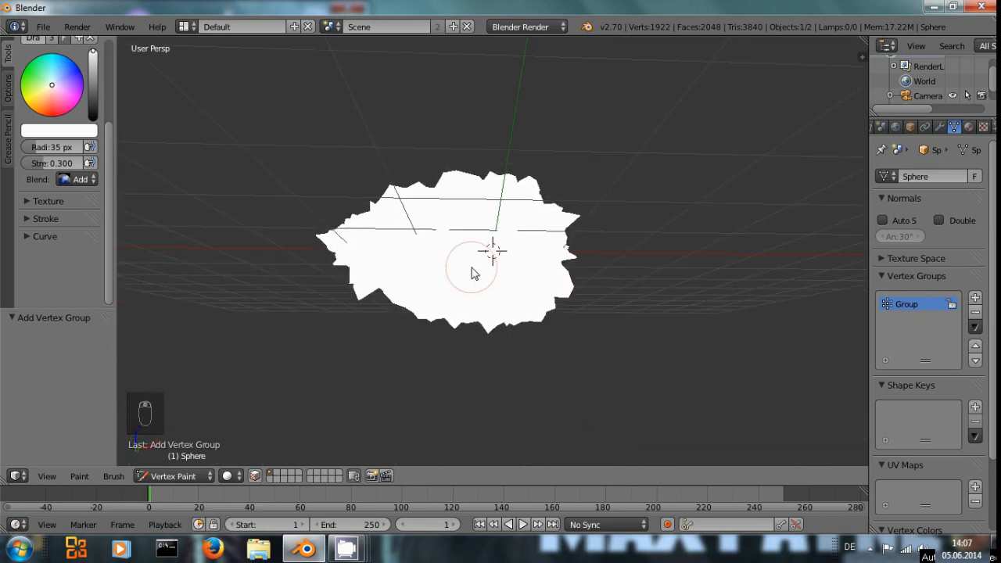
# Switch to Weight Paint mode and restrict the Displace modifier to the vertex group named "Group"
pyautogui.click(179, 477)
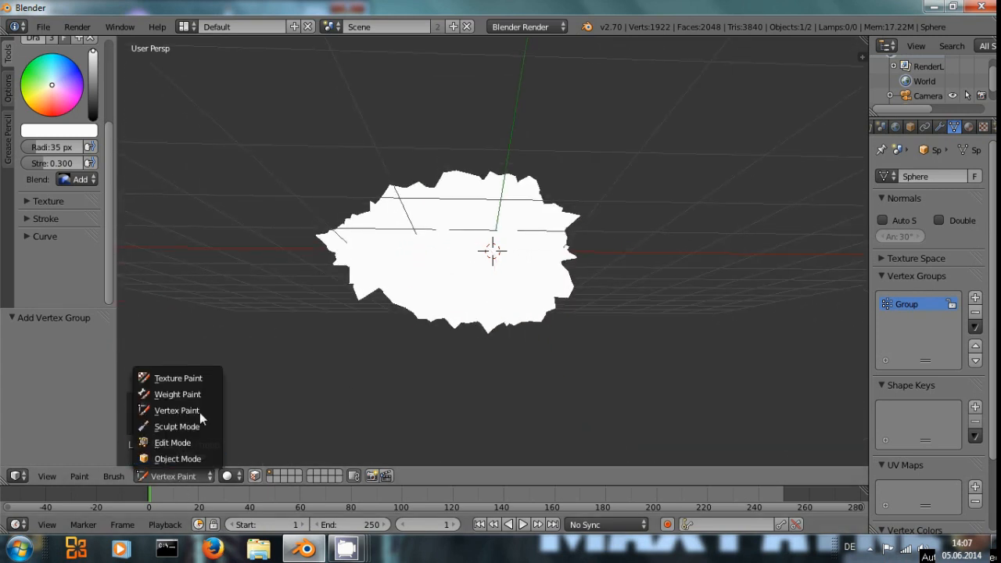
pyautogui.click(198, 393)
pyautogui.moveTo(204, 393); pyautogui.dragTo(451, 417, button='middle')
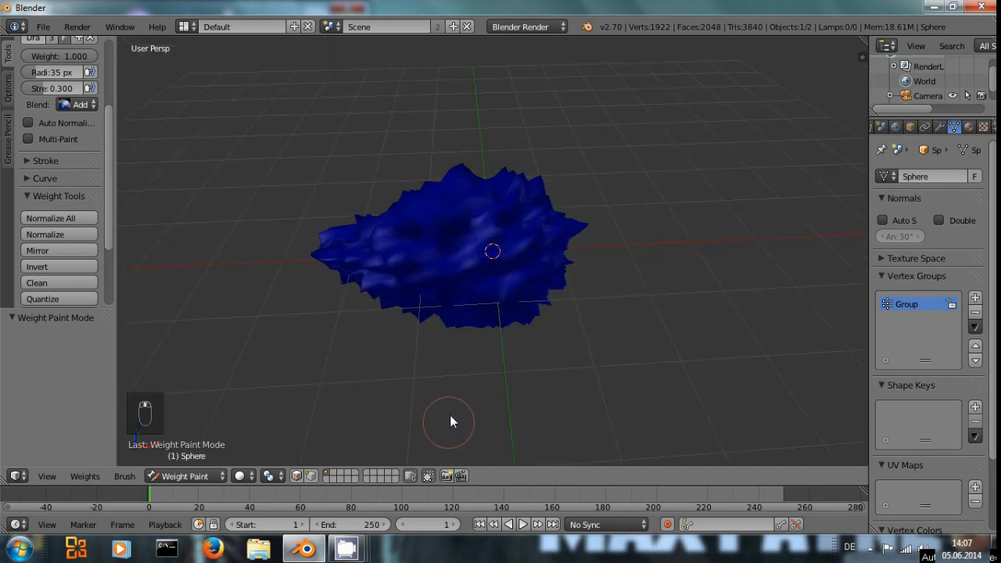
pyautogui.moveTo(480, 337)
pyautogui.mouseDown(button='middle')
pyautogui.moveTo(511, 404)
pyautogui.moveTo(527, 368)
pyautogui.moveTo(495, 346)
pyautogui.moveTo(509, 315)
pyautogui.mouseUp(button='middle')
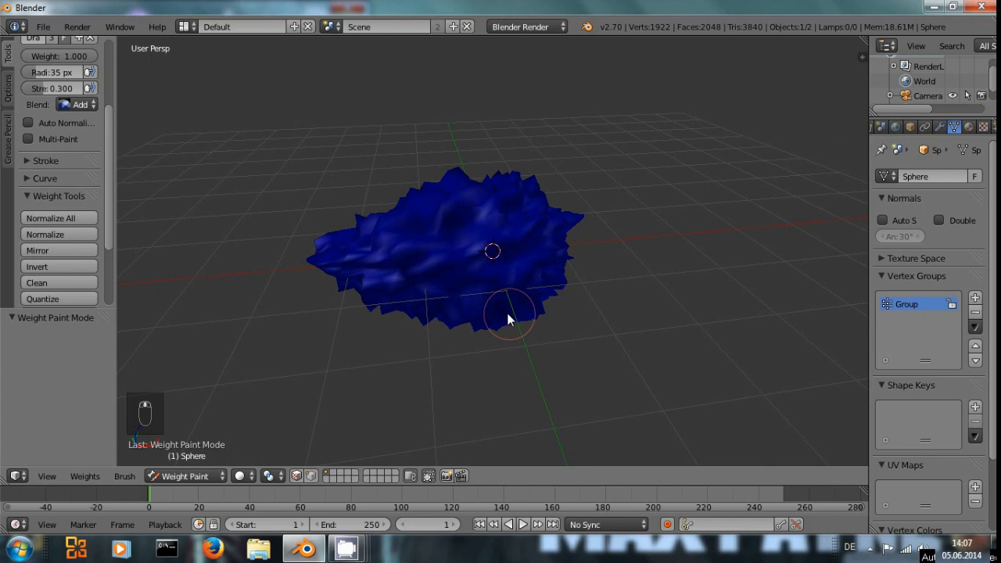
pyautogui.moveTo(585, 362)
pyautogui.mouseDown(button='middle')
pyautogui.moveTo(570, 309)
pyautogui.moveTo(586, 320)
pyautogui.moveTo(580, 344)
pyautogui.mouseUp(button='middle')
pyautogui.click(941, 127)
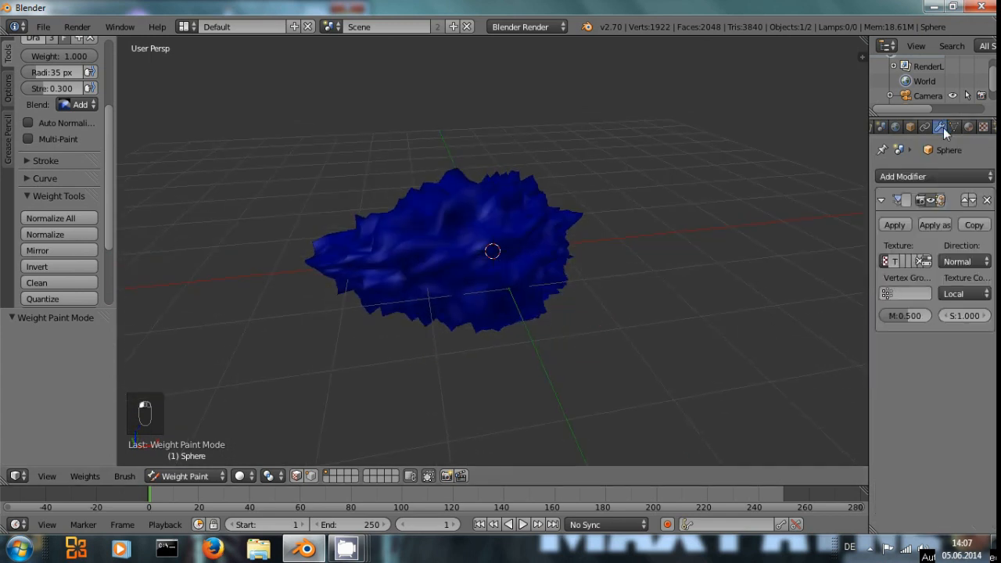
pyautogui.click(900, 295)
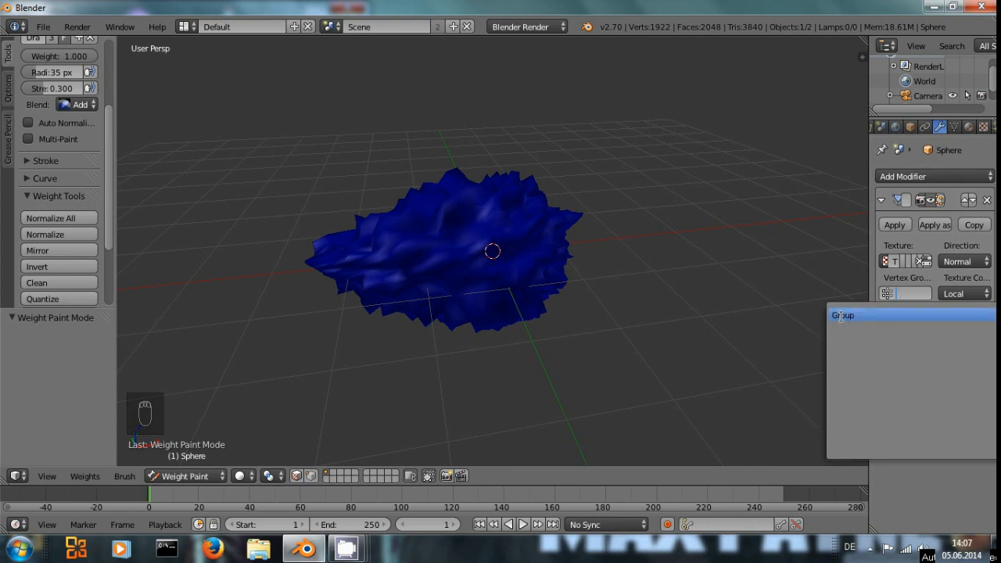
pyautogui.click(840, 316)
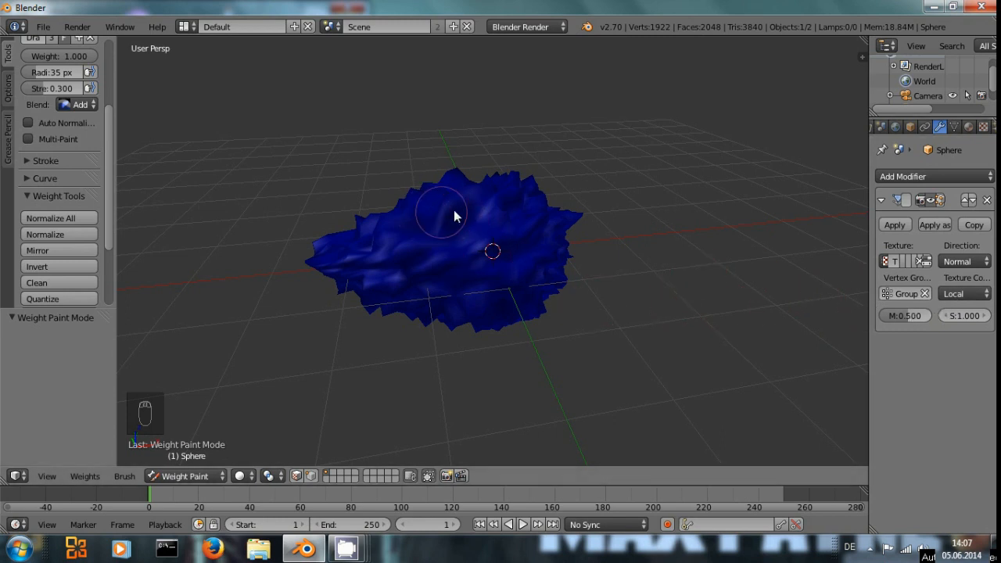
# Paint weight in overlapping strokes around the wide middle of the teardrop, covering its front, top and underside
pyautogui.moveTo(454, 216); pyautogui.dragTo(473, 242)
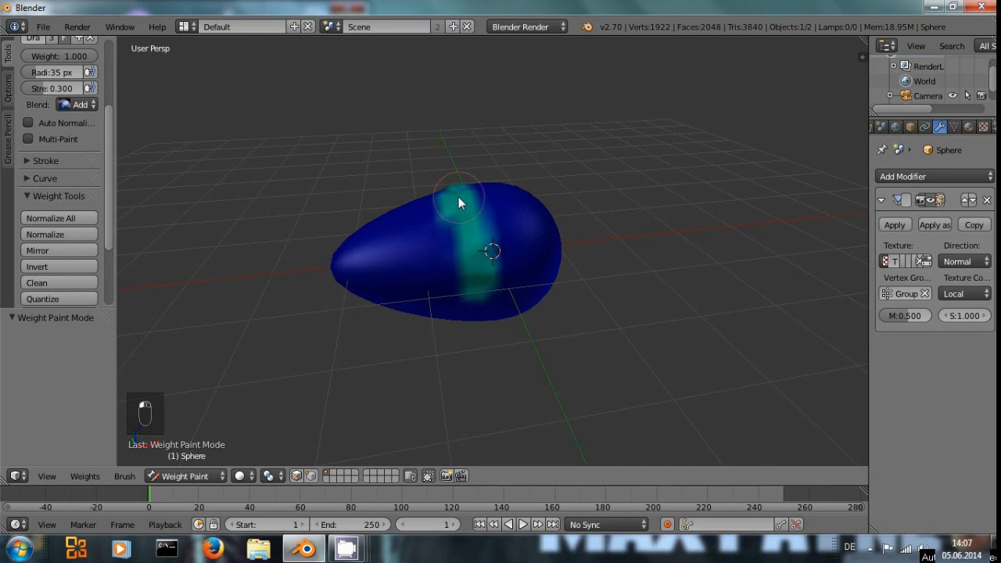
pyautogui.moveTo(490, 278)
pyautogui.mouseDown(button='middle')
pyautogui.moveTo(468, 177)
pyautogui.moveTo(467, 232)
pyautogui.mouseUp(button='middle')
pyautogui.moveTo(463, 186)
pyautogui.mouseDown()
pyautogui.moveTo(464, 290)
pyautogui.moveTo(480, 197)
pyautogui.moveTo(482, 279)
pyautogui.moveTo(491, 244)
pyautogui.moveTo(408, 231)
pyautogui.moveTo(436, 248)
pyautogui.moveTo(468, 298)
pyautogui.moveTo(420, 237)
pyautogui.mouseUp()
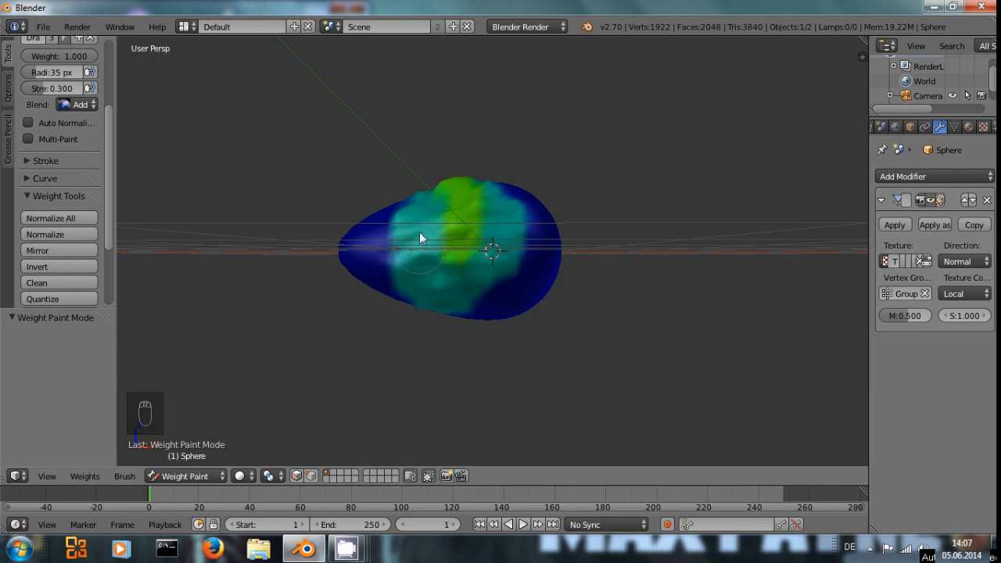
pyautogui.moveTo(439, 214); pyautogui.dragTo(468, 350, button='middle')
pyautogui.moveTo(447, 203)
pyautogui.mouseDown()
pyautogui.moveTo(487, 250)
pyautogui.moveTo(477, 195)
pyautogui.moveTo(523, 313)
pyautogui.moveTo(486, 192)
pyautogui.mouseUp()
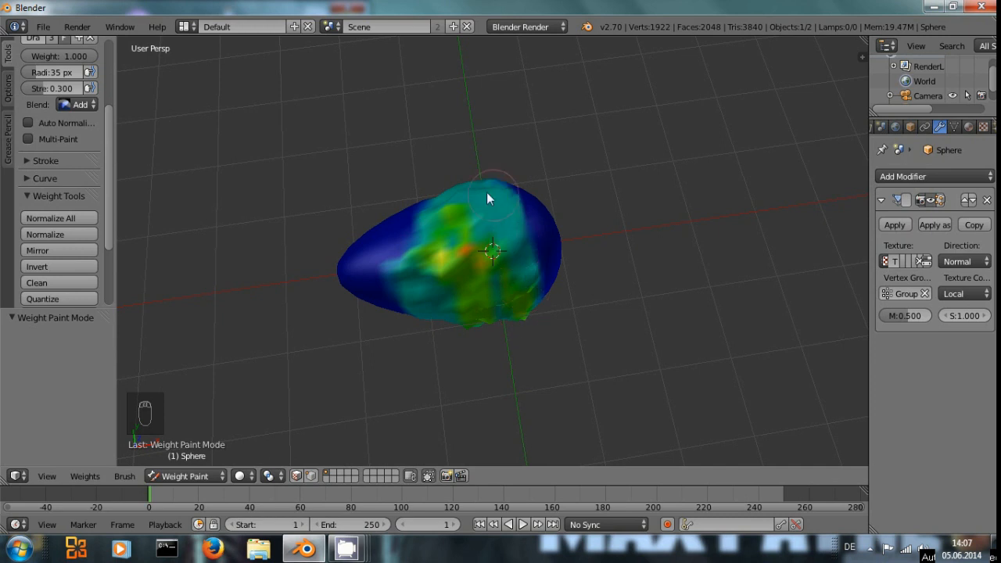
pyautogui.moveTo(526, 302)
pyautogui.mouseDown(button='middle')
pyautogui.moveTo(438, 281)
pyautogui.moveTo(247, 143)
pyautogui.moveTo(335, 244)
pyautogui.mouseUp(button='middle')
pyautogui.moveTo(495, 237)
pyautogui.mouseDown()
pyautogui.moveTo(508, 272)
pyautogui.moveTo(491, 279)
pyautogui.moveTo(487, 307)
pyautogui.moveTo(460, 287)
pyautogui.moveTo(536, 312)
pyautogui.mouseUp()
pyautogui.moveTo(536, 312); pyautogui.dragTo(554, 201, button='middle')
pyautogui.moveTo(554, 201)
pyautogui.mouseDown()
pyautogui.moveTo(540, 261)
pyautogui.moveTo(486, 252)
pyautogui.moveTo(447, 217)
pyautogui.moveTo(452, 267)
pyautogui.mouseUp()
pyautogui.moveTo(453, 267); pyautogui.dragTo(628, 351, button='middle')
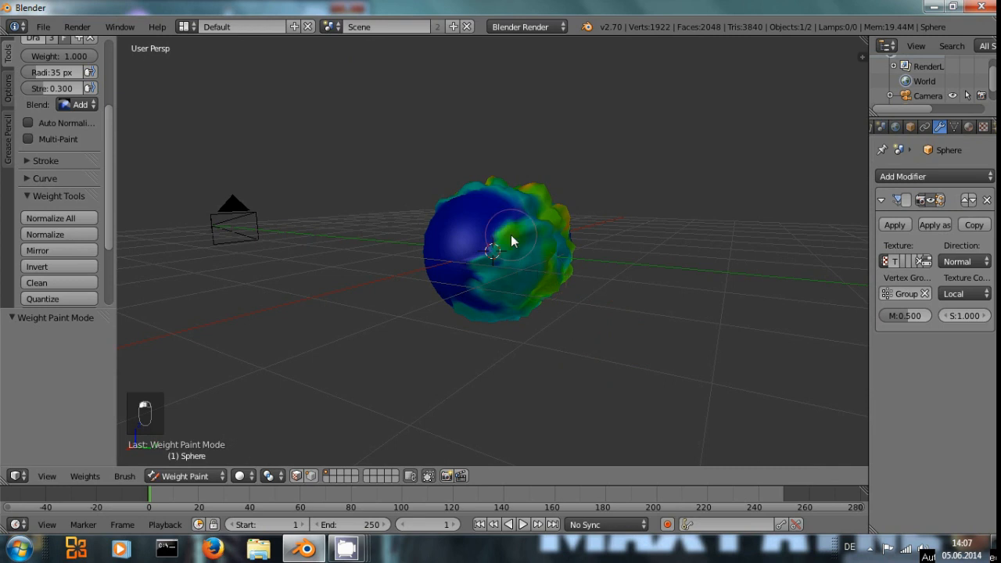
# Paint a layer of weight over the teardrop's unpainted blunt end
pyautogui.moveTo(464, 211)
pyautogui.mouseDown()
pyautogui.moveTo(491, 241)
pyautogui.moveTo(473, 270)
pyautogui.mouseUp()
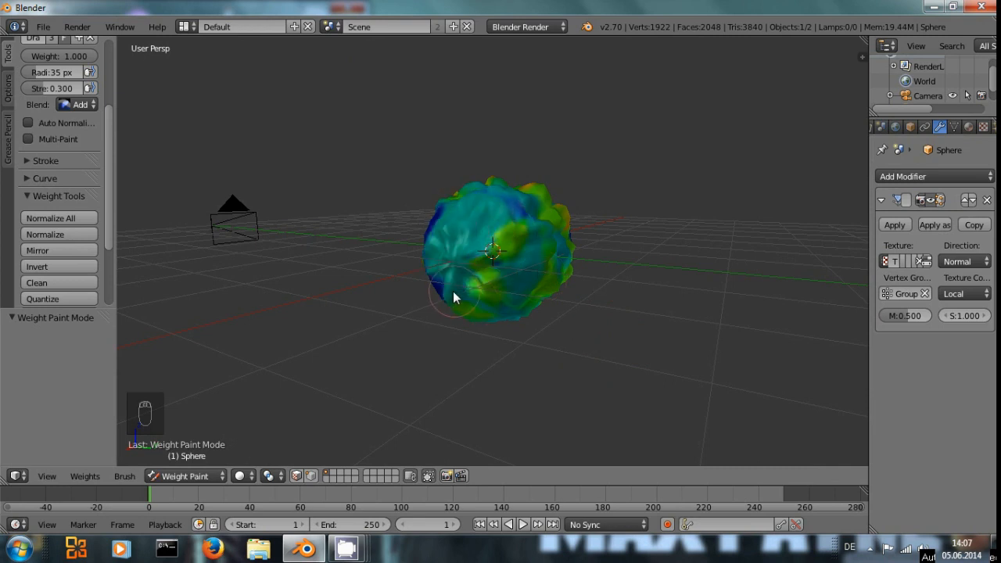
pyautogui.moveTo(486, 302); pyautogui.dragTo(527, 224, button='middle')
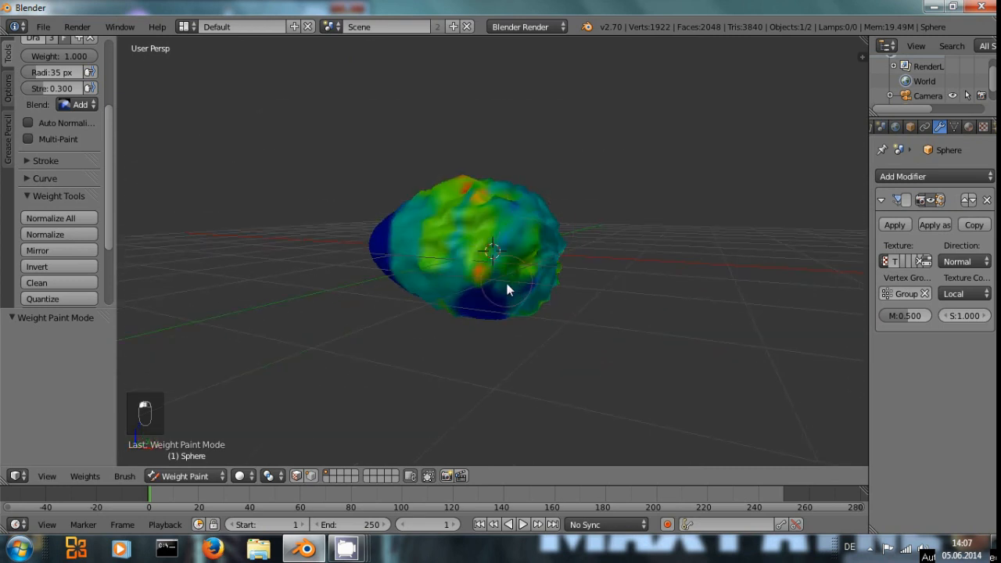
pyautogui.moveTo(520, 301); pyautogui.dragTo(474, 252, button='middle')
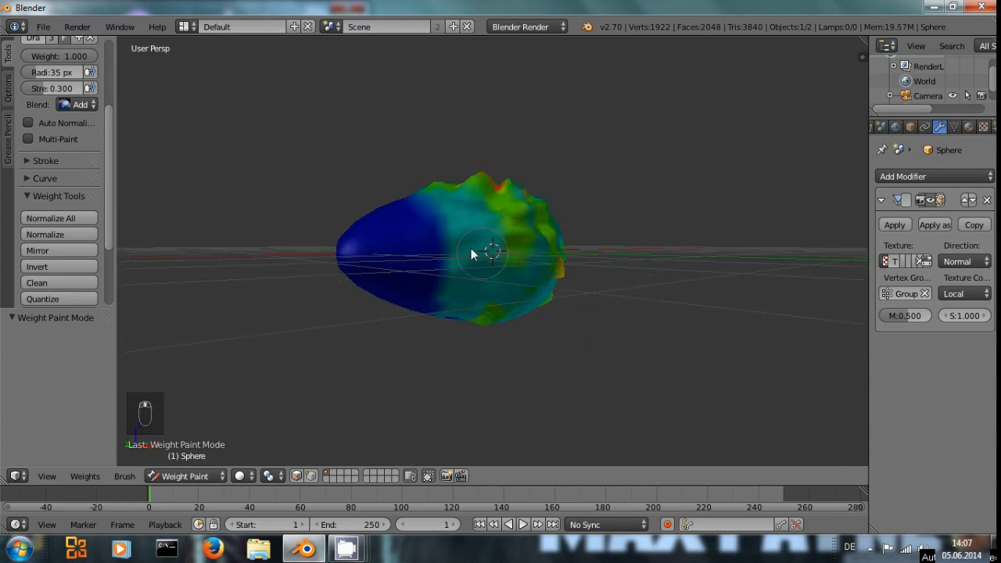
# Paint a layer of weight over the teardrop's tapered end from both sides
pyautogui.moveTo(427, 238)
pyautogui.mouseDown()
pyautogui.moveTo(424, 299)
pyautogui.moveTo(391, 205)
pyautogui.moveTo(397, 266)
pyautogui.moveTo(375, 210)
pyautogui.moveTo(394, 310)
pyautogui.mouseUp()
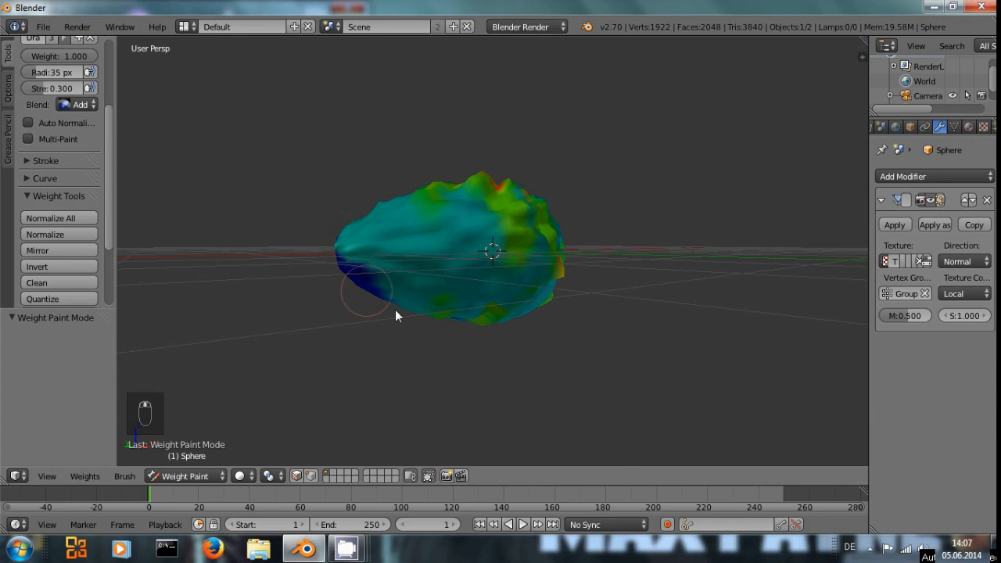
pyautogui.moveTo(395, 309); pyautogui.dragTo(578, 312, button='middle')
pyautogui.moveTo(599, 234)
pyautogui.mouseDown()
pyautogui.moveTo(583, 230)
pyautogui.moveTo(583, 263)
pyautogui.moveTo(599, 284)
pyautogui.moveTo(623, 242)
pyautogui.mouseUp()
pyautogui.moveTo(628, 276)
pyautogui.mouseDown()
pyautogui.moveTo(579, 303)
pyautogui.moveTo(616, 279)
pyautogui.mouseUp()
# Build up the weight to red in a band all around the teardrop's thickest part
pyautogui.moveTo(641, 278); pyautogui.dragTo(465, 241, button='middle')
pyautogui.moveTo(509, 210)
pyautogui.mouseDown()
pyautogui.moveTo(506, 298)
pyautogui.moveTo(509, 196)
pyautogui.moveTo(474, 192)
pyautogui.moveTo(494, 300)
pyautogui.moveTo(480, 297)
pyautogui.moveTo(496, 230)
pyautogui.mouseUp()
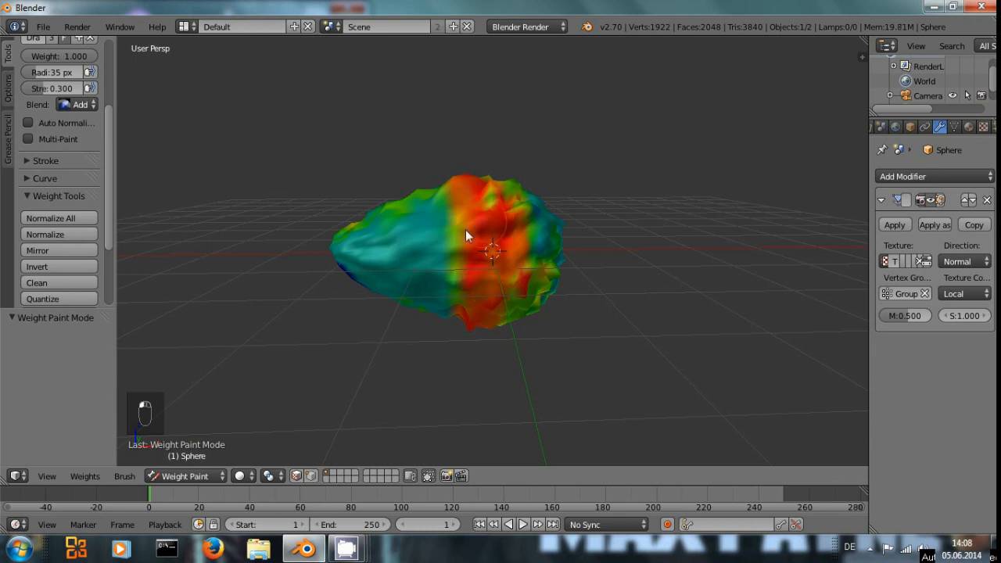
pyautogui.moveTo(612, 317)
pyautogui.mouseDown(button='middle')
pyautogui.moveTo(539, 451)
pyautogui.moveTo(510, 250)
pyautogui.mouseUp(button='middle')
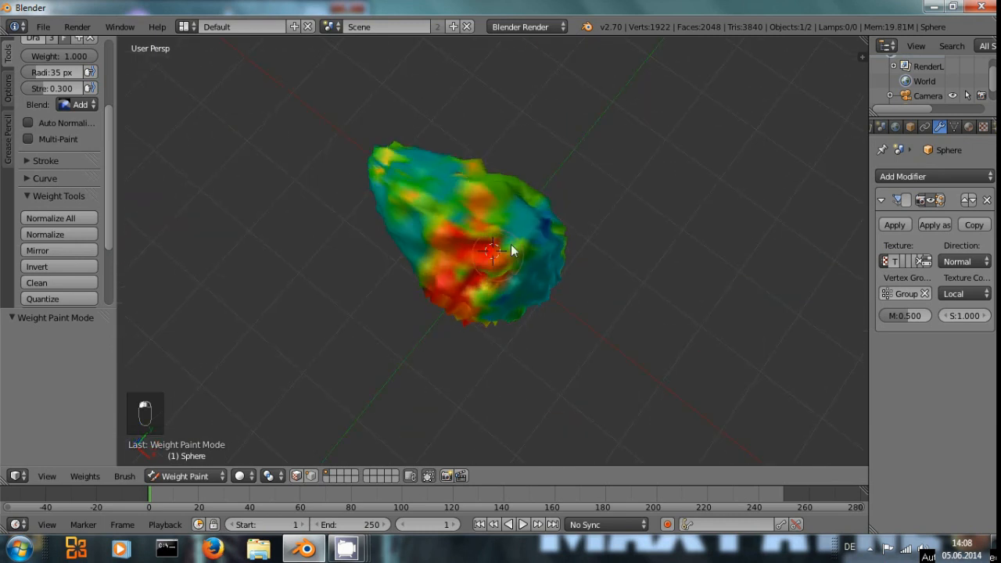
pyautogui.moveTo(536, 217); pyautogui.dragTo(553, 238, button='middle')
pyautogui.moveTo(498, 249)
pyautogui.mouseDown()
pyautogui.moveTo(495, 173)
pyautogui.moveTo(521, 279)
pyautogui.moveTo(491, 269)
pyautogui.moveTo(530, 271)
pyautogui.moveTo(506, 298)
pyautogui.moveTo(475, 290)
pyautogui.moveTo(456, 195)
pyautogui.moveTo(501, 304)
pyautogui.mouseUp()
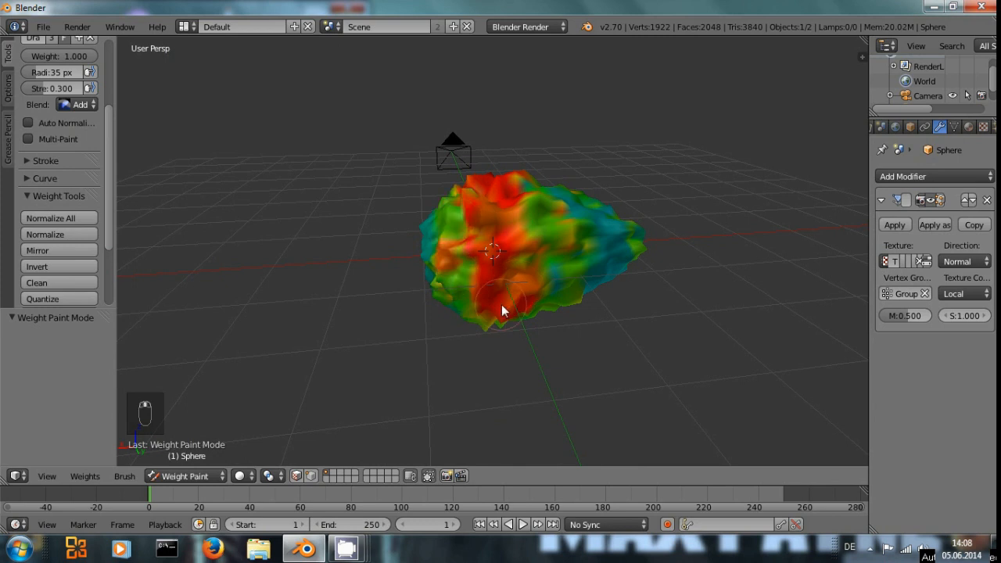
pyautogui.moveTo(501, 304); pyautogui.dragTo(487, 251, button='middle')
pyautogui.moveTo(503, 324); pyautogui.dragTo(500, 233, button='middle')
pyautogui.moveTo(499, 232)
pyautogui.mouseDown()
pyautogui.moveTo(506, 305)
pyautogui.moveTo(501, 263)
pyautogui.moveTo(477, 275)
pyautogui.moveTo(530, 224)
pyautogui.moveTo(532, 297)
pyautogui.moveTo(572, 235)
pyautogui.moveTo(542, 317)
pyautogui.moveTo(572, 206)
pyautogui.moveTo(568, 223)
pyautogui.mouseUp()
# Set the Displace modifier's midlevel to about 0.659 and its strength to 2
pyautogui.click(956, 313)
pyautogui.moveTo(956, 313)
pyautogui.mouseDown()
pyautogui.moveTo(993, 313)
pyautogui.moveTo(967, 317)
pyautogui.mouseUp()
pyautogui.moveTo(907, 315); pyautogui.dragTo(917, 320)
pyautogui.moveTo(668, 348); pyautogui.dragTo(636, 326, button='middle')
pyautogui.doubleClick(955, 316)
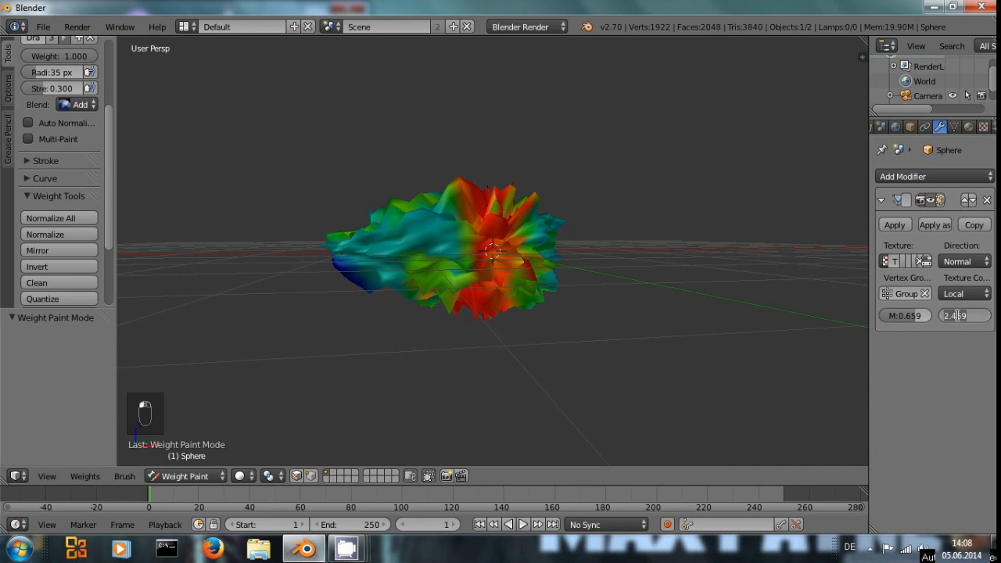
pyautogui.write('2')
pyautogui.press('Return')
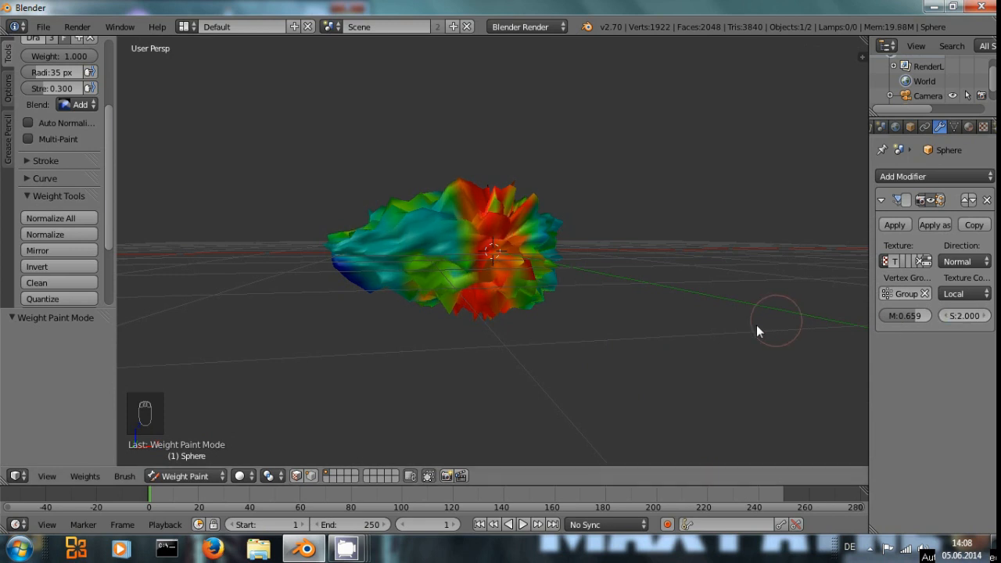
# Change the brush blending mode to Subtract and paint the weight away around the teardrop's pointed tip
pyautogui.moveTo(548, 308); pyautogui.dragTo(247, 178, button='middle')
pyautogui.click(79, 104)
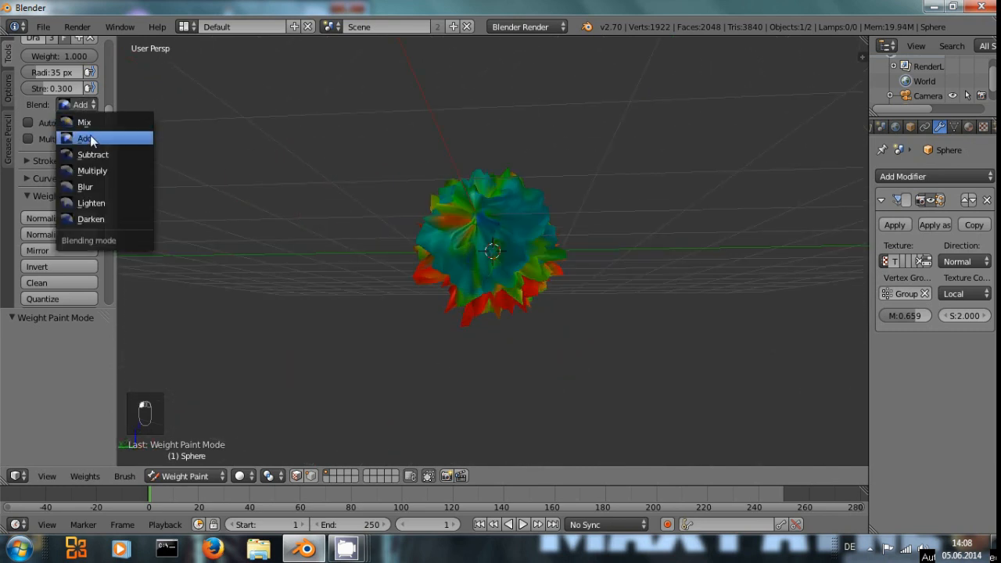
pyautogui.click(93, 155)
pyautogui.moveTo(442, 292); pyautogui.dragTo(668, 282, button='middle')
pyautogui.moveTo(641, 254)
pyautogui.mouseDown()
pyautogui.moveTo(623, 256)
pyautogui.moveTo(639, 257)
pyautogui.mouseUp()
pyautogui.moveTo(705, 290)
pyautogui.mouseDown(button='middle')
pyautogui.moveTo(553, 273)
pyautogui.moveTo(525, 233)
pyautogui.moveTo(489, 213)
pyautogui.mouseUp(button='middle')
pyautogui.moveTo(520, 312)
pyautogui.mouseDown(button='middle')
pyautogui.moveTo(518, 422)
pyautogui.moveTo(584, 390)
pyautogui.moveTo(492, 312)
pyautogui.moveTo(534, 361)
pyautogui.mouseUp(button='middle')
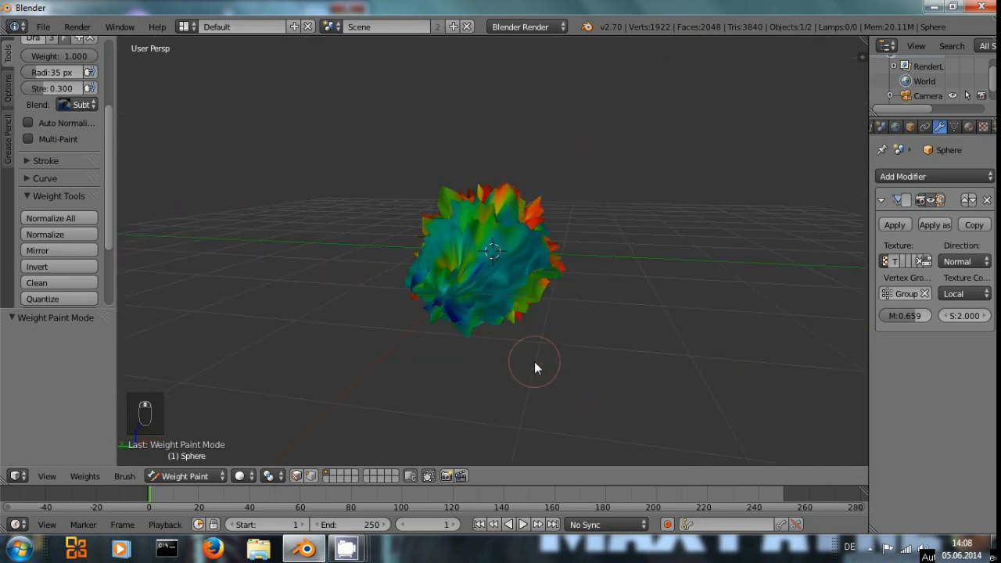
pyautogui.moveTo(451, 290)
pyautogui.mouseDown()
pyautogui.moveTo(458, 297)
pyautogui.moveTo(440, 294)
pyautogui.moveTo(448, 299)
pyautogui.mouseUp()
pyautogui.moveTo(493, 340)
pyautogui.mouseDown(button='middle')
pyautogui.moveTo(394, 329)
pyautogui.moveTo(335, 250)
pyautogui.mouseUp(button='middle')
pyautogui.moveTo(398, 280); pyautogui.dragTo(541, 360, button='middle')
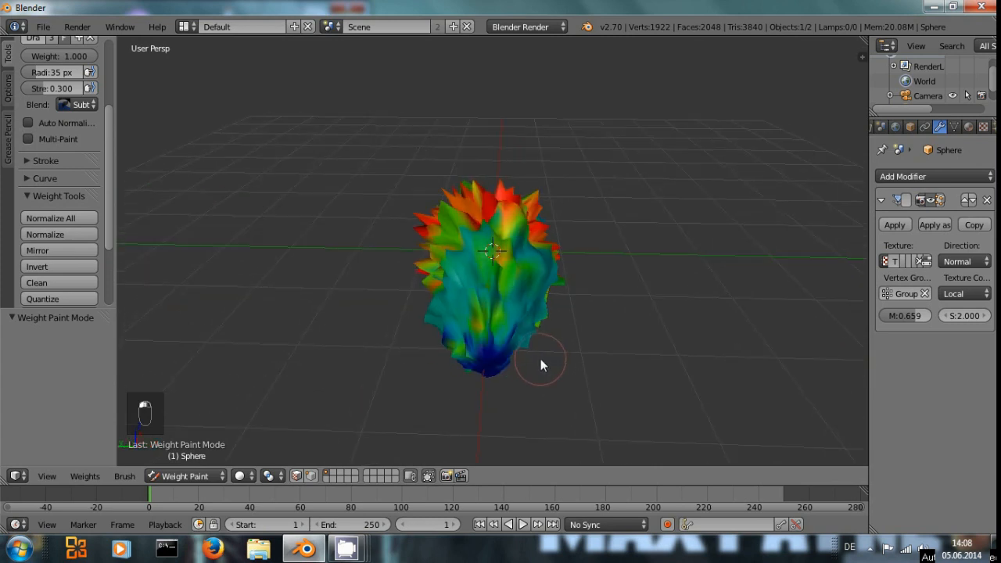
pyautogui.moveTo(485, 352); pyautogui.dragTo(507, 373)
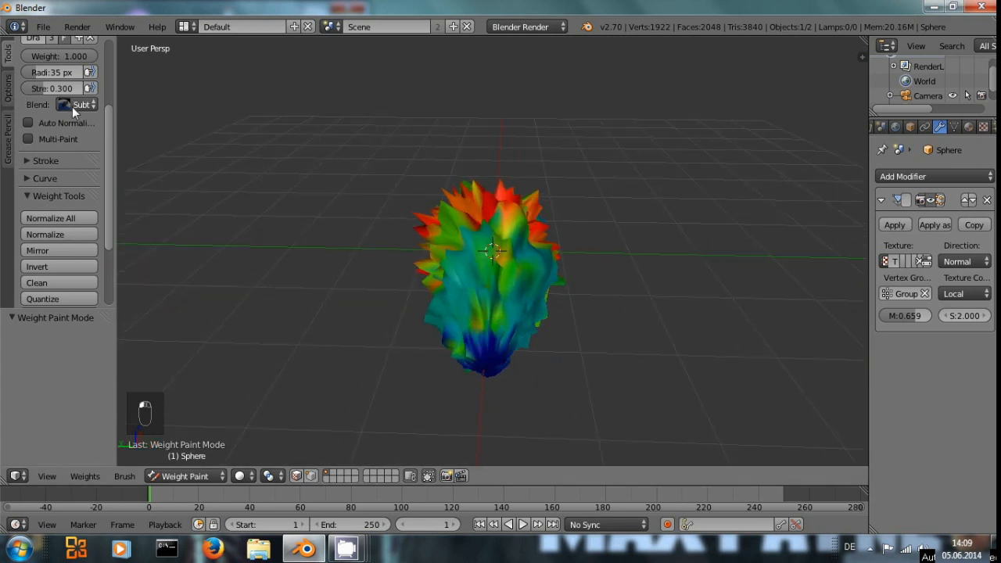
pyautogui.moveTo(567, 373); pyautogui.dragTo(688, 373, button='middle')
pyautogui.moveTo(551, 309); pyautogui.dragTo(542, 297)
pyautogui.moveTo(542, 297)
pyautogui.mouseDown(button='middle')
pyautogui.moveTo(608, 347)
pyautogui.moveTo(504, 318)
pyautogui.moveTo(527, 315)
pyautogui.moveTo(539, 332)
pyautogui.mouseUp(button='middle')
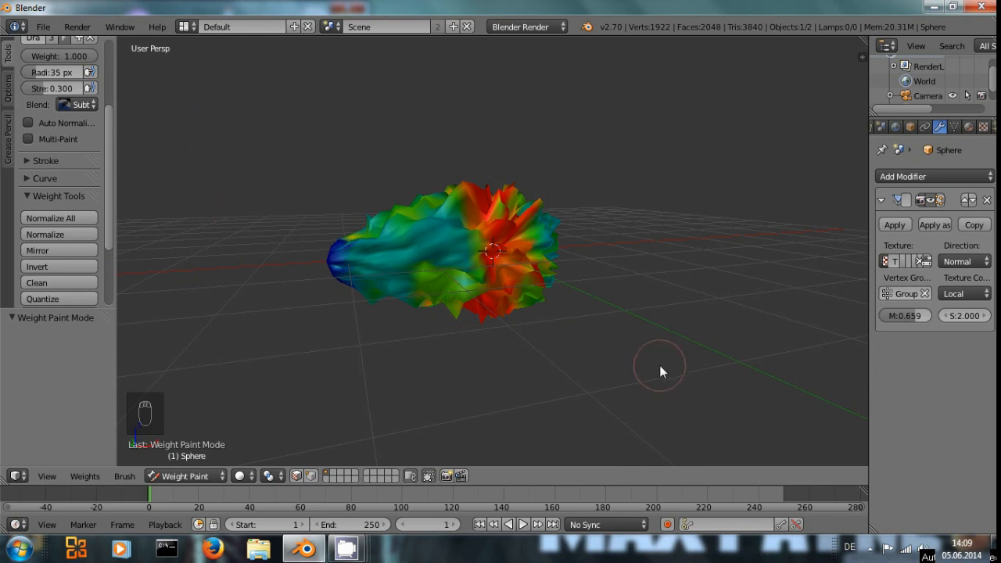
# Return to Object Mode and show the teardrop through the camera
pyautogui.moveTo(631, 336)
pyautogui.mouseDown(button='middle')
pyautogui.moveTo(632, 384)
pyautogui.moveTo(612, 286)
pyautogui.moveTo(616, 403)
pyautogui.mouseUp(button='middle')
pyautogui.moveTo(576, 368); pyautogui.dragTo(550, 383, button='middle')
pyautogui.click(188, 476)
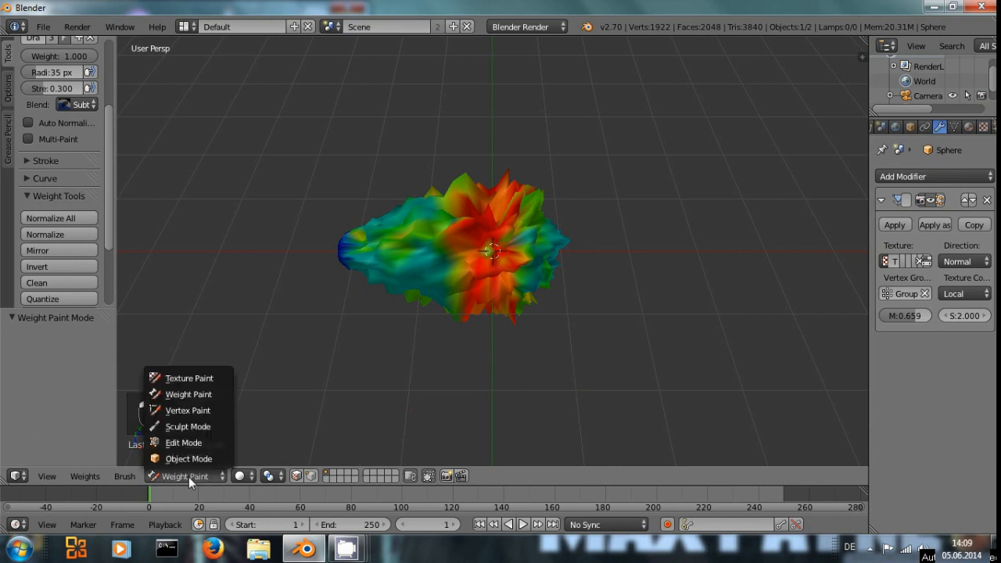
pyautogui.click(187, 458)
pyautogui.moveTo(515, 391); pyautogui.dragTo(530, 300, button='middle')
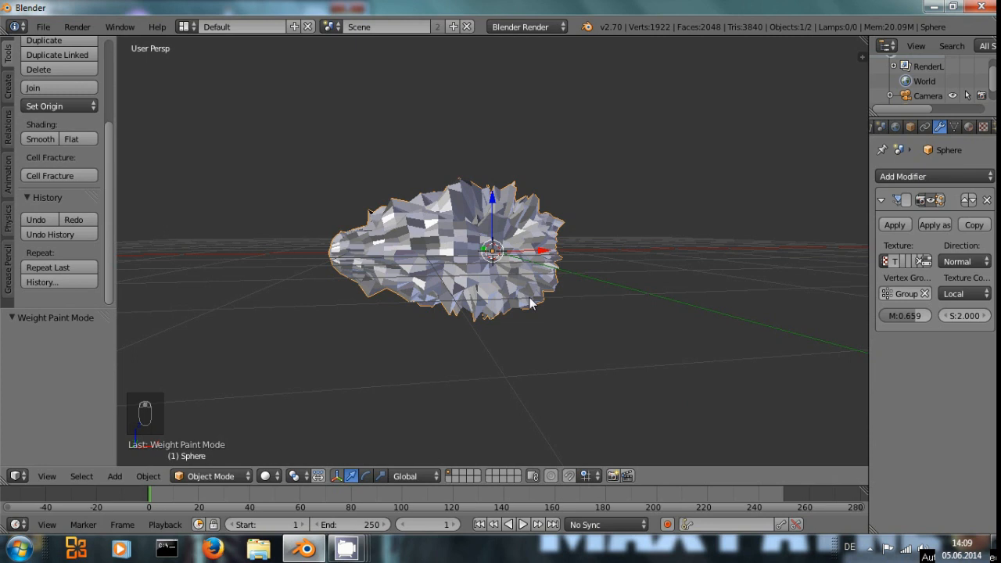
pyautogui.press('KP_0')
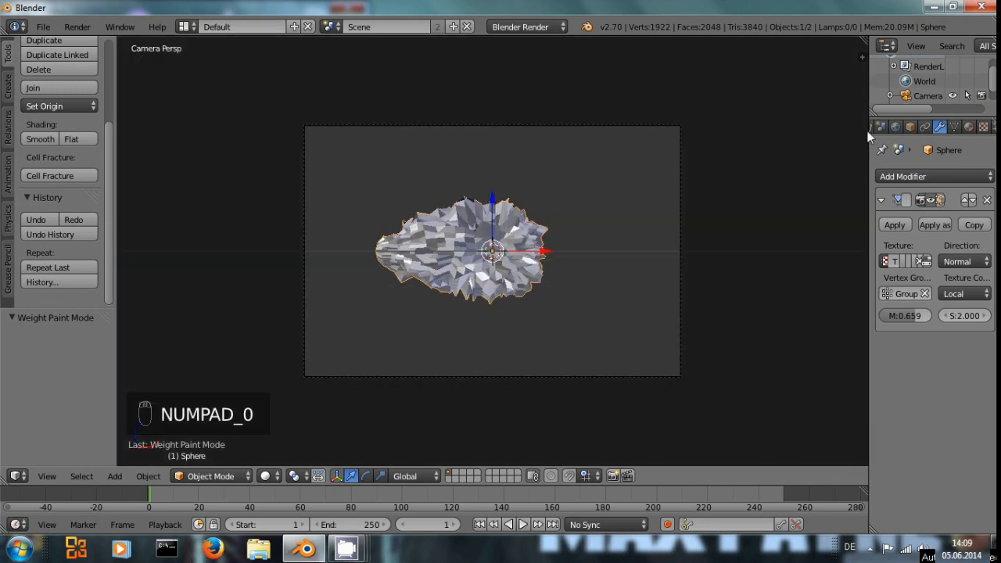
# Set the world's horizon colour to black and render a test image of the scene
pyautogui.click(895, 126)
pyautogui.click(882, 370)
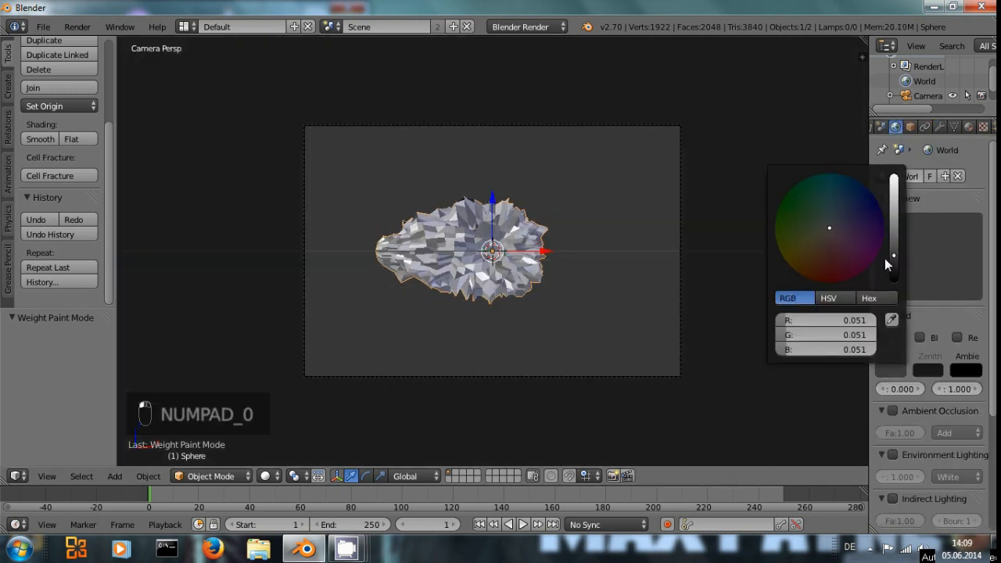
pyautogui.moveTo(891, 258); pyautogui.dragTo(894, 302)
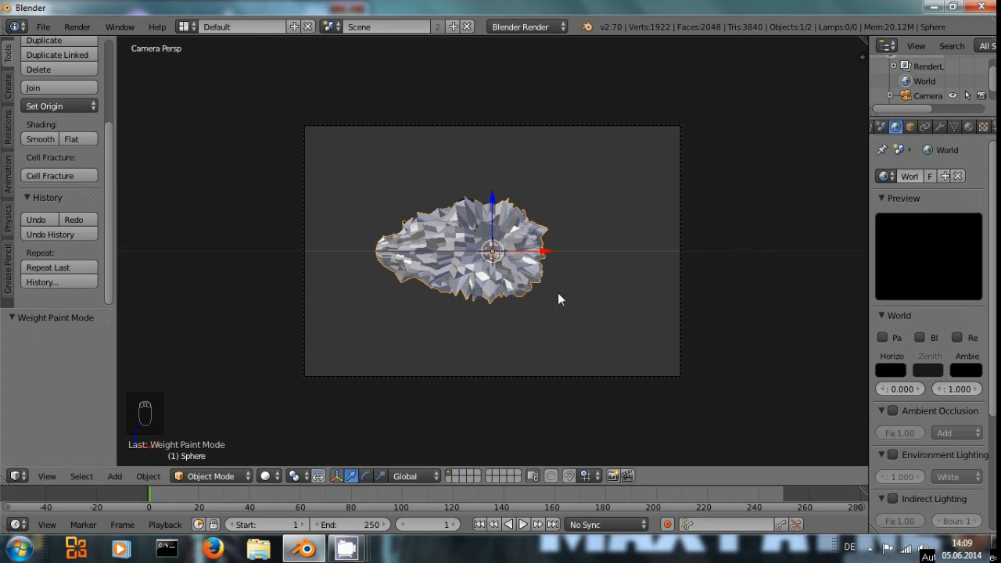
pyautogui.press('F12')
pyautogui.press('Escape')
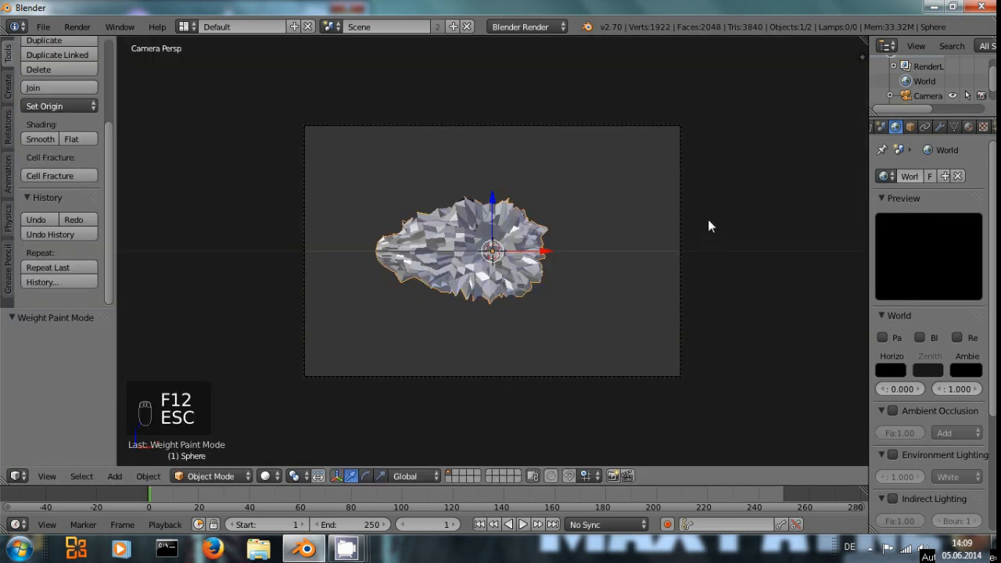
pyautogui.scroll(3, 574, 254)
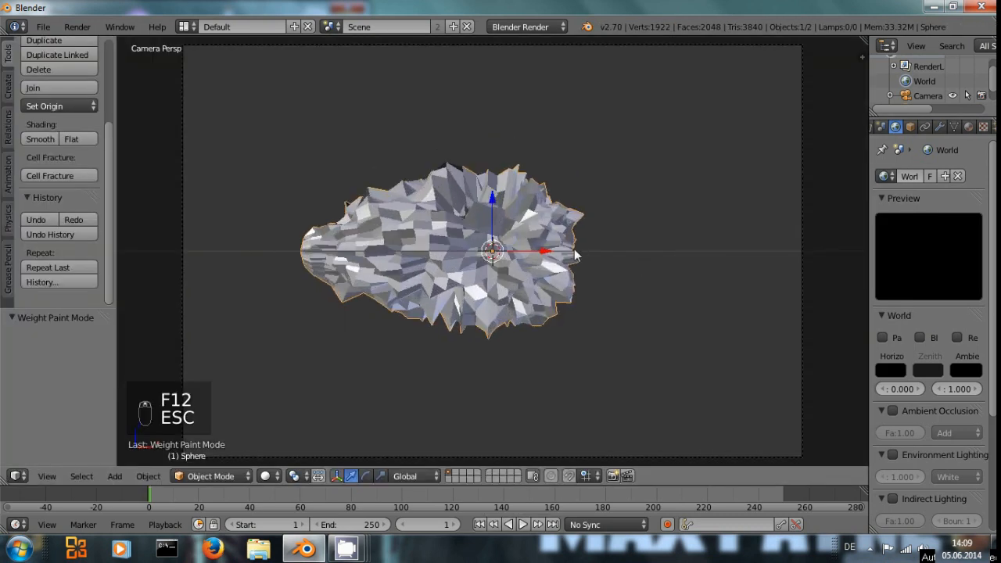
# Change the teardrop's Muzzle material type to Volume and widen the properties area to make its settings readable
pyautogui.click(950, 126)
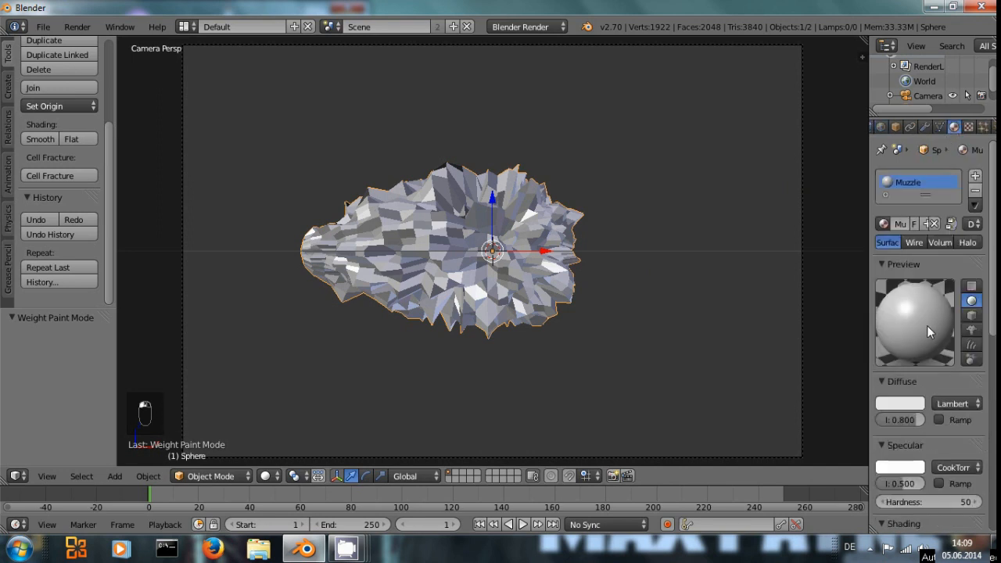
pyautogui.click(936, 242)
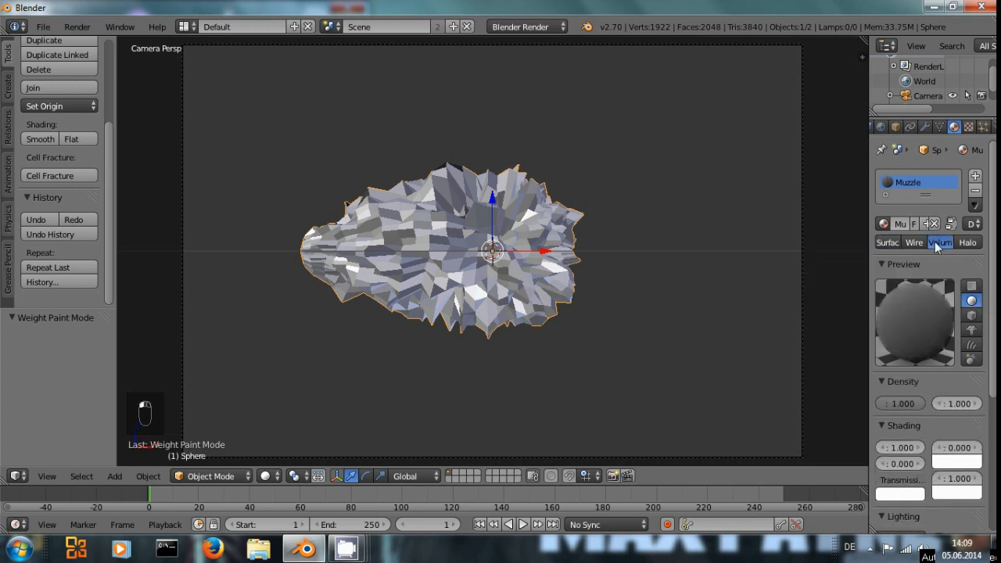
pyautogui.scroll(-2, 949, 363)
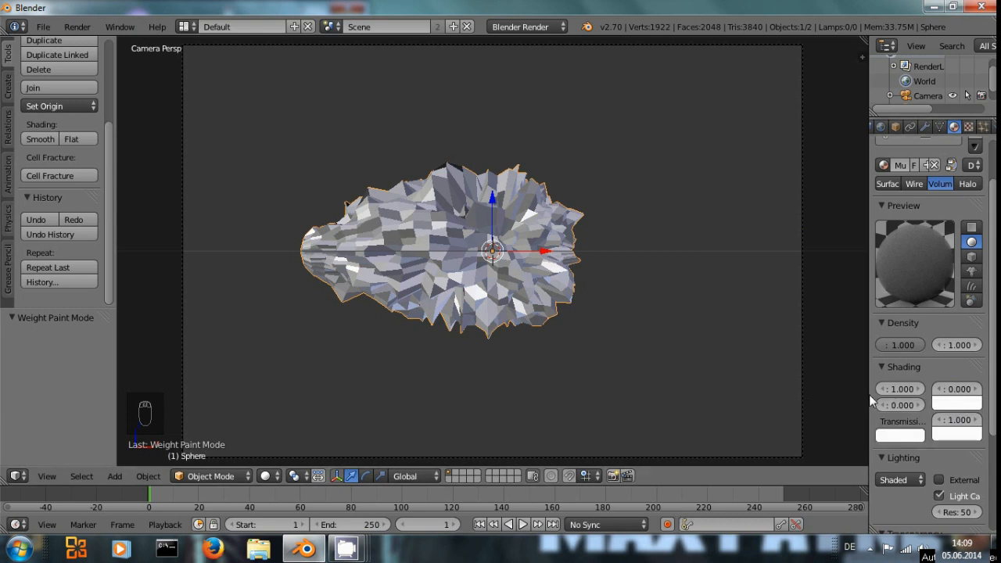
pyautogui.moveTo(868, 394); pyautogui.dragTo(684, 378)
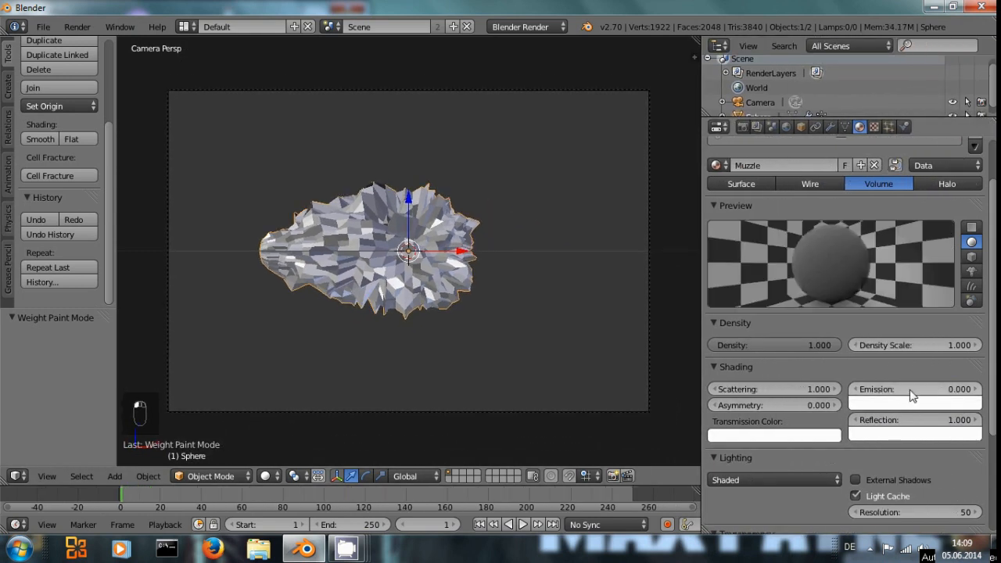
# Set the volume material's emission to 2 and tint its emission colour a pale orange
pyautogui.click(909, 391)
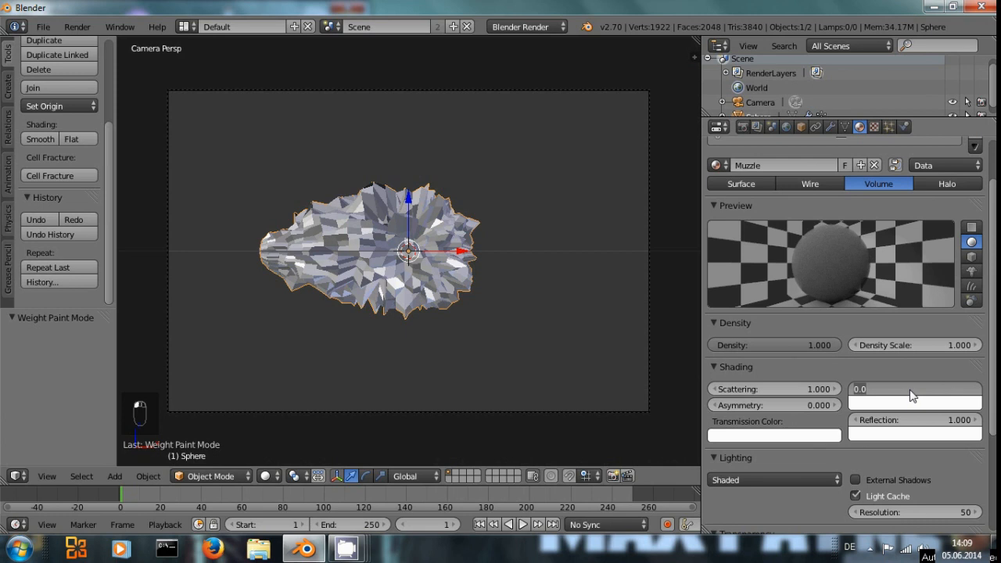
pyautogui.write('1')
pyautogui.press('Return')
pyautogui.click(906, 405)
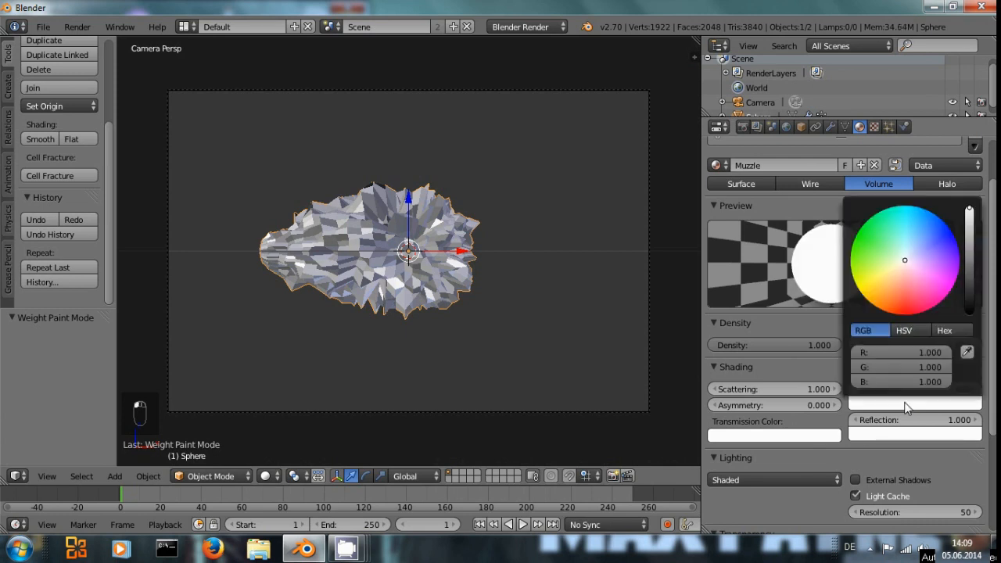
pyautogui.moveTo(897, 270); pyautogui.dragTo(898, 278)
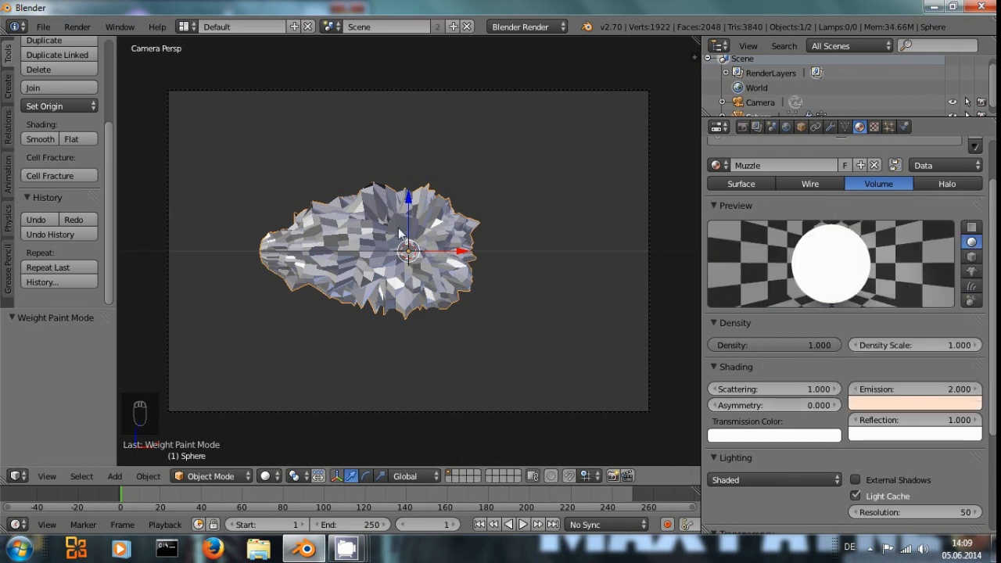
# Render the volumetric teardrop and examine the graininess around the cloud's edges
pyautogui.press('F12')
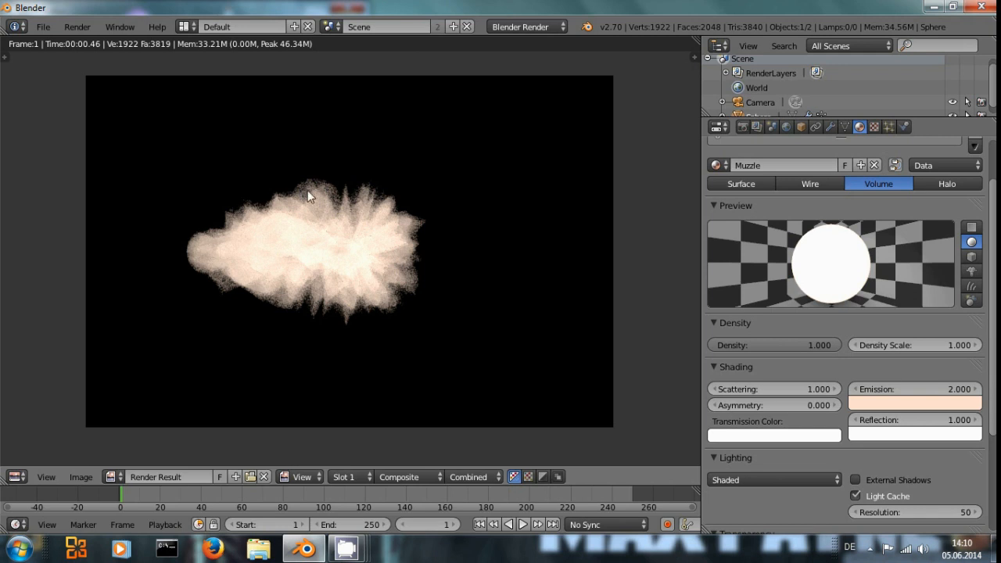
pyautogui.scroll(3, 339, 268)
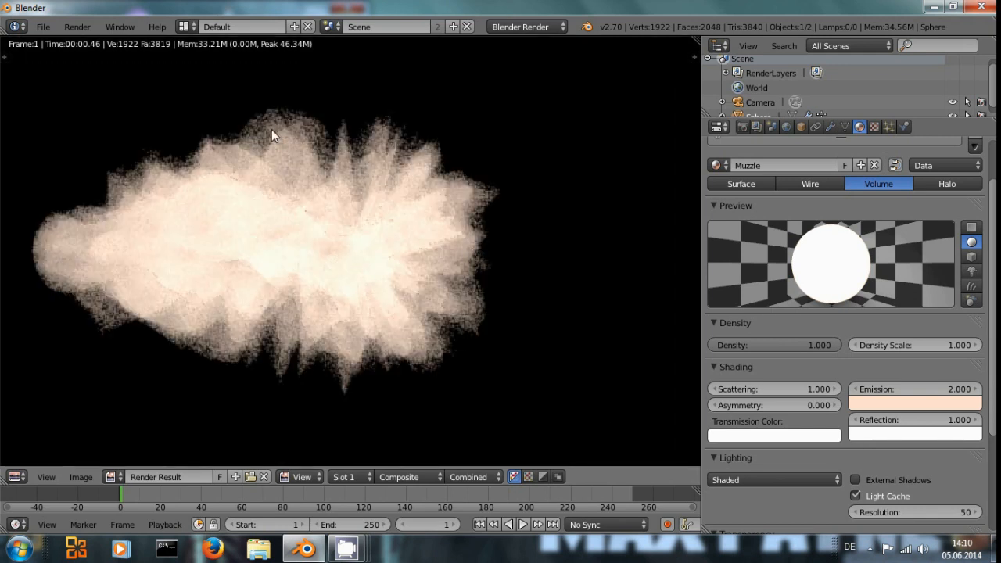
pyautogui.scroll(-3, 313, 187)
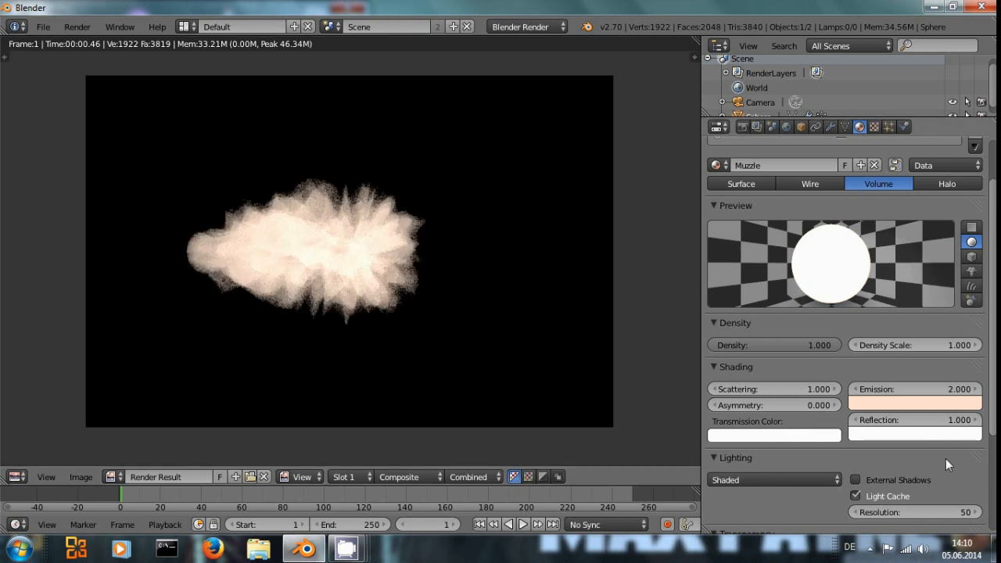
pyautogui.scroll(-1, 446, 296)
pyautogui.scroll(3, 422, 297)
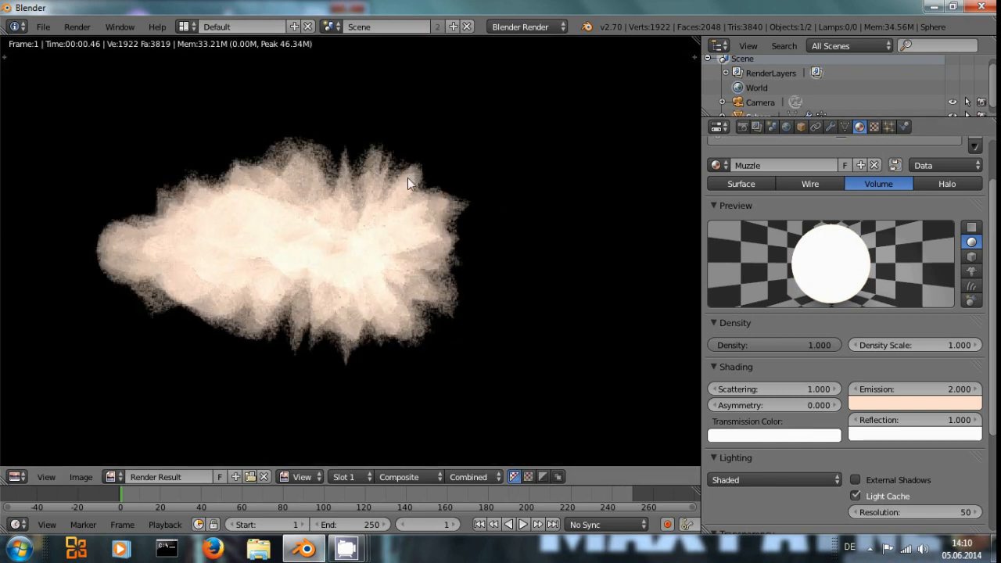
# Set the volume material's integration step size to 0.05
pyautogui.scroll(-5, 748, 449)
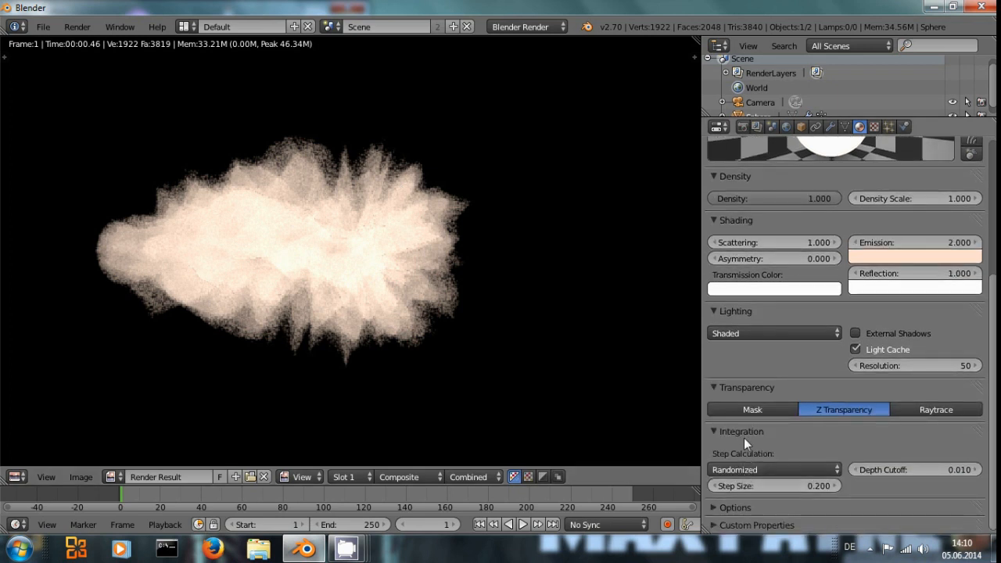
pyautogui.click(776, 487)
pyautogui.write('0.05')
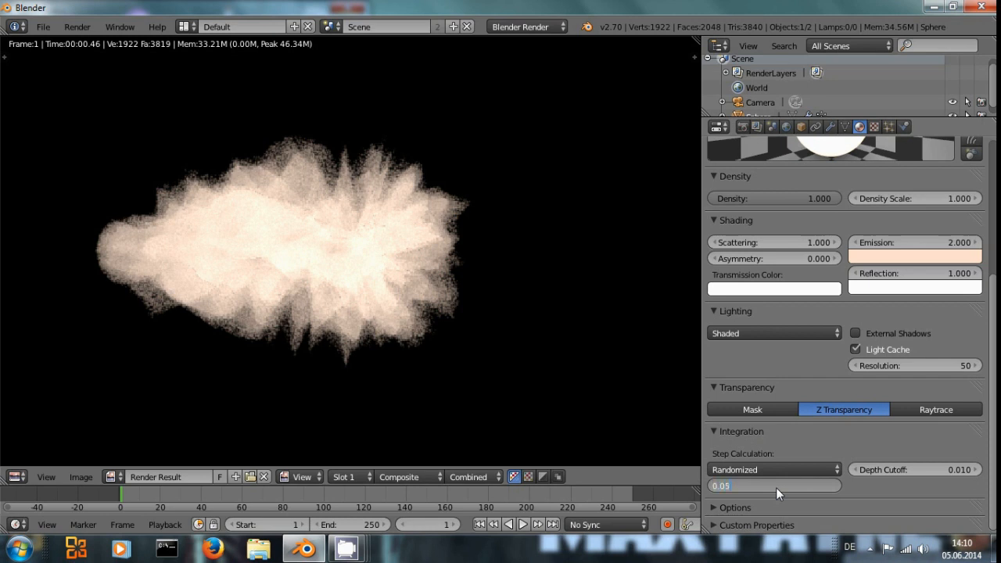
pyautogui.press('Return')
# Render the teardrop again, examine the smoothness of the cloud and its edges, and return to the camera view
pyautogui.press('F12')
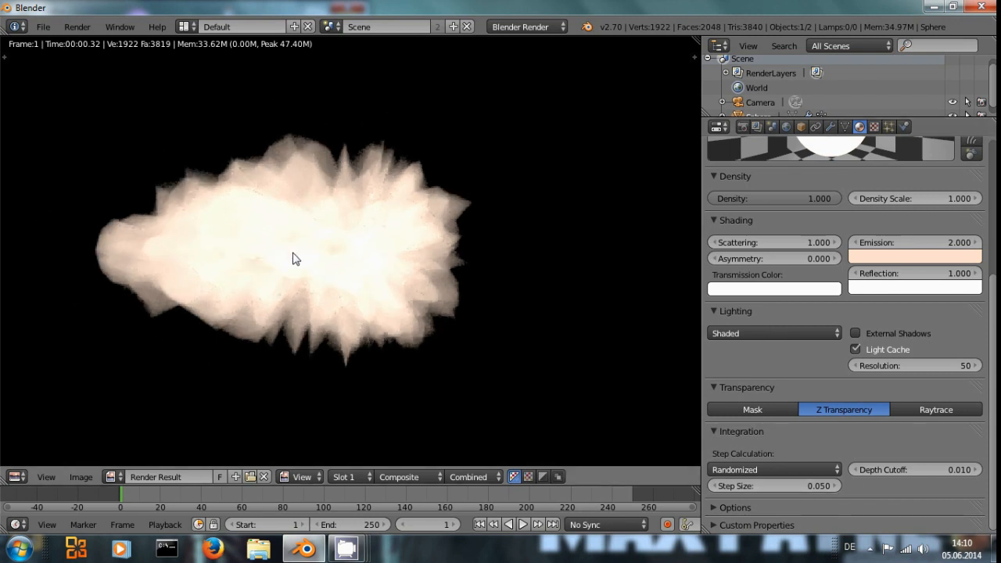
pyautogui.scroll(1, 366, 295)
pyautogui.scroll(-1, 493, 269)
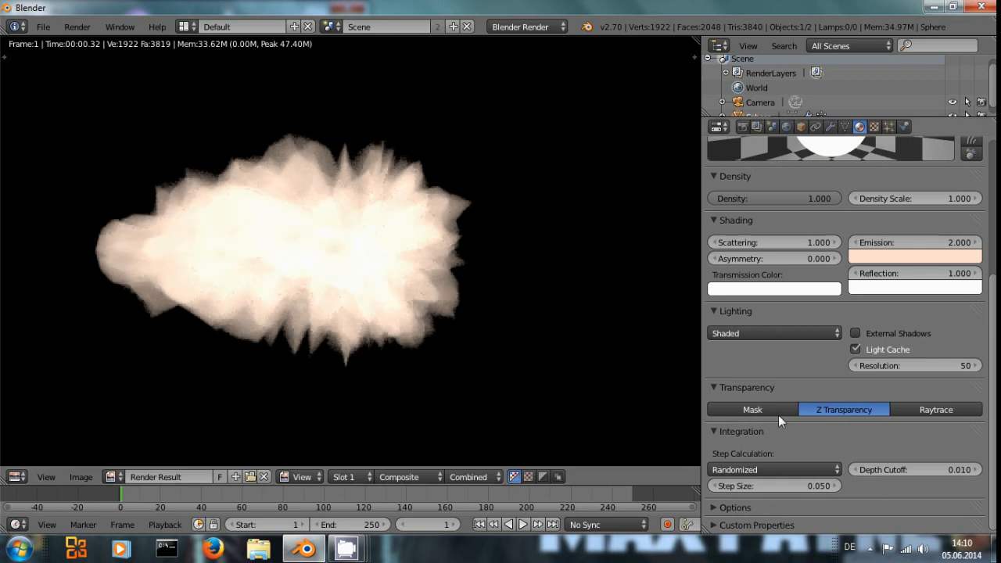
pyautogui.scroll(1, 393, 223)
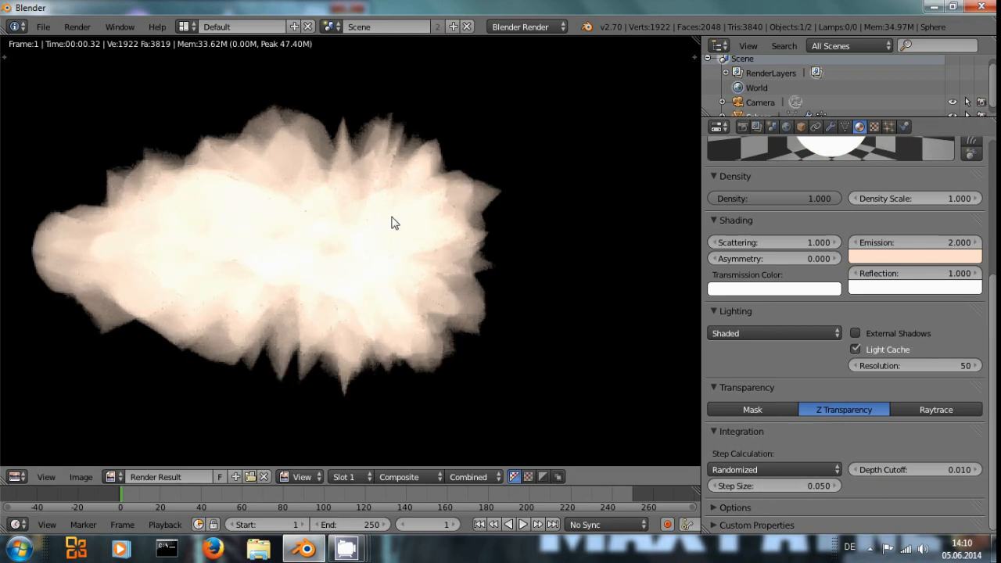
pyautogui.scroll(1, 347, 183)
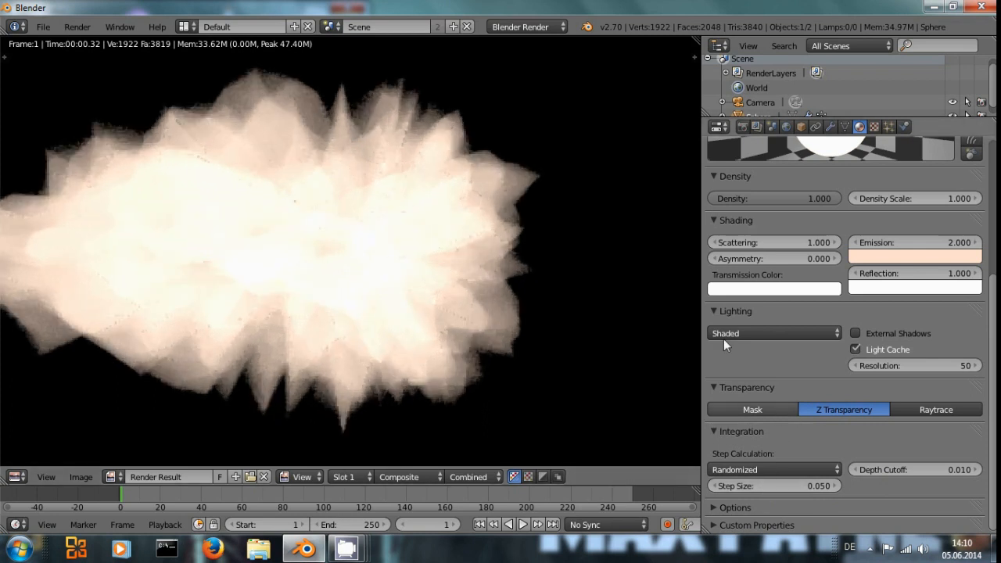
pyautogui.scroll(-2, 447, 337)
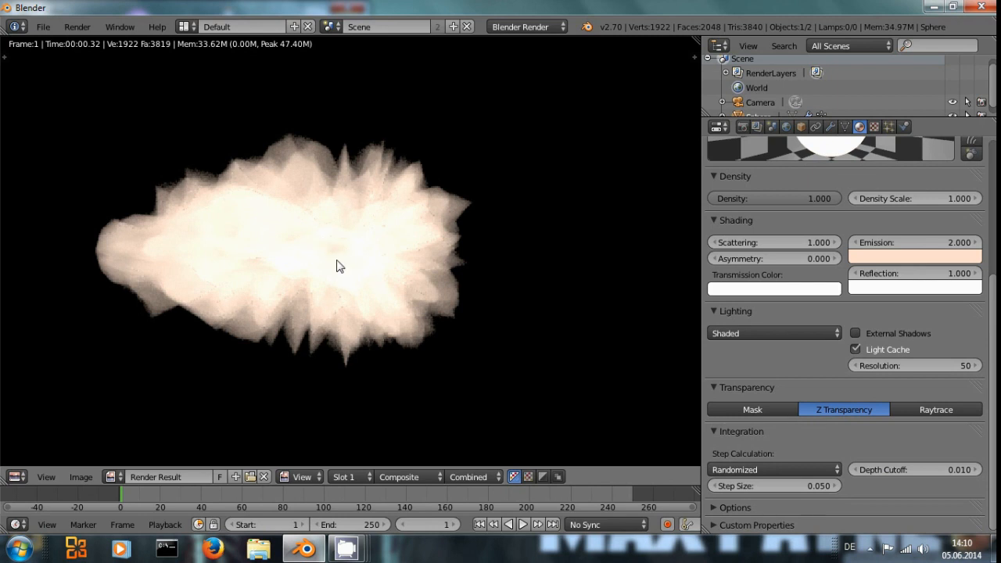
pyautogui.scroll(-2, 314, 287)
pyautogui.press('Escape')
pyautogui.scroll(-1, 487, 317)
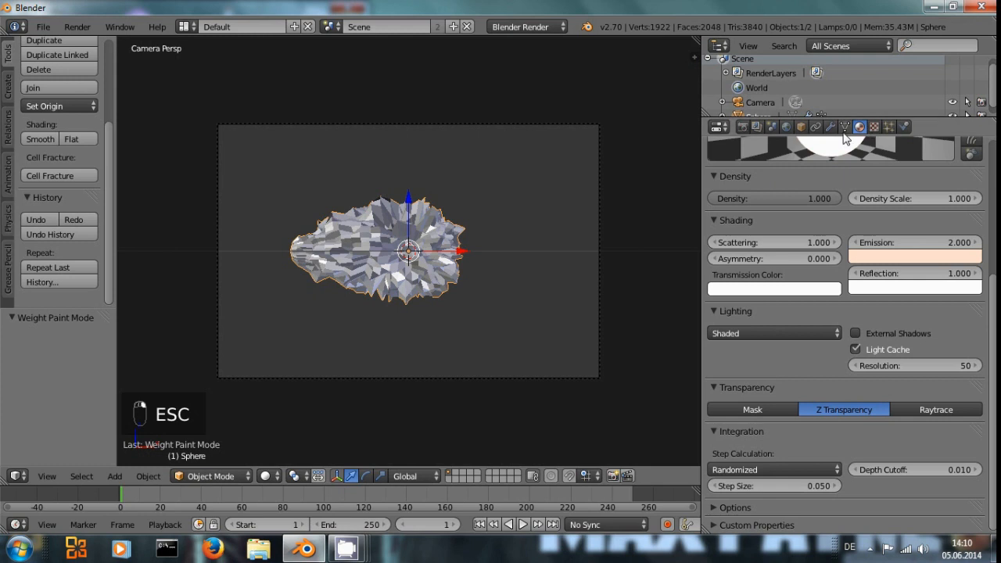
# Add a Plain Axes empty named Control and place it above the teardrop's blunt end at about X 2.58, Z 1.45
pyautogui.click(829, 127)
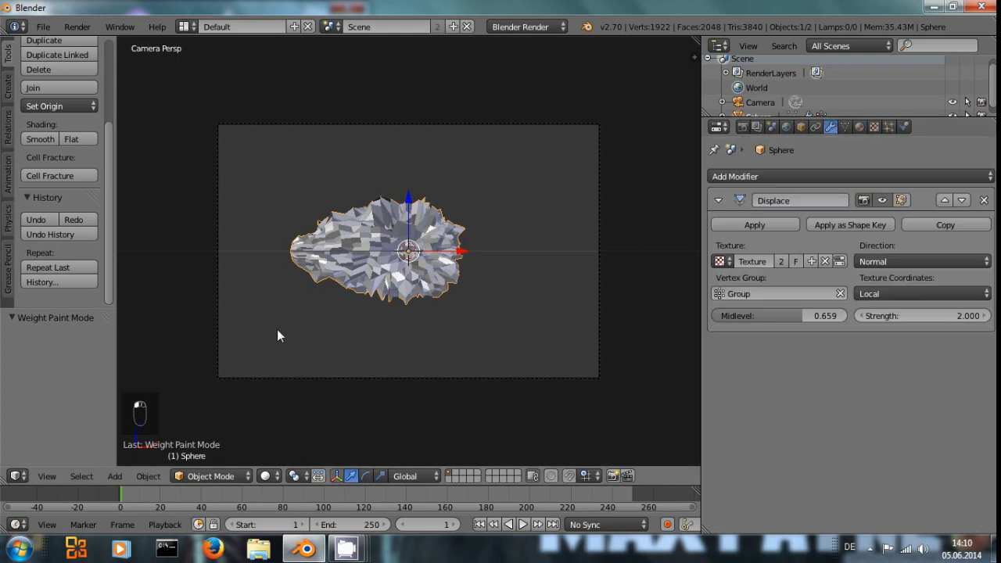
pyautogui.hotkey('shift', 'a')
pyautogui.press('Escape')
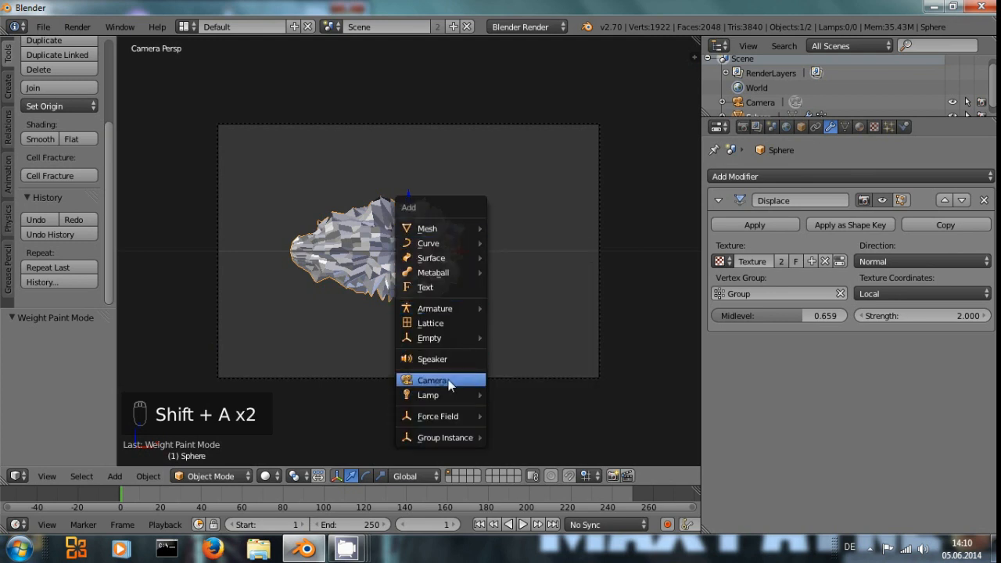
pyautogui.moveTo(449, 337)
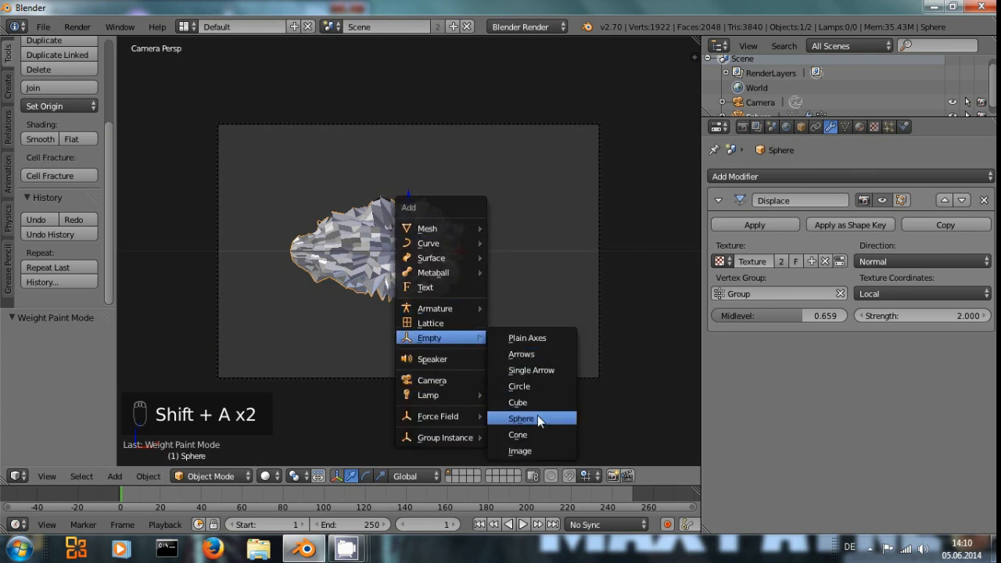
pyautogui.click(536, 339)
pyautogui.click(757, 177)
pyautogui.write('Control')
pyautogui.press('Return')
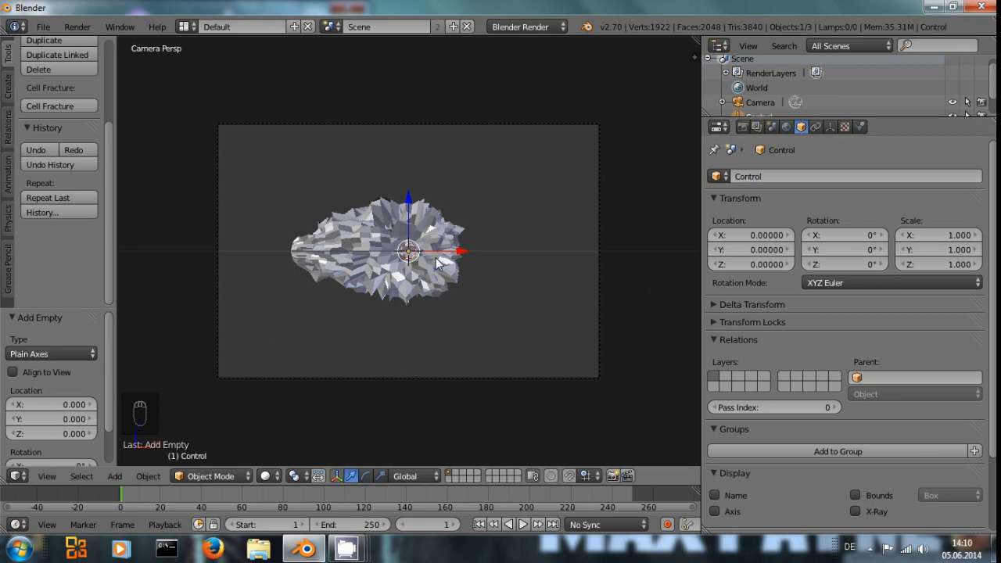
pyautogui.press('g')
pyautogui.click(579, 177)
# Set the teardrop's Displace modifier texture coordinates to Object, with the Control empty as the reference object
pyautogui.rightClick(428, 247)
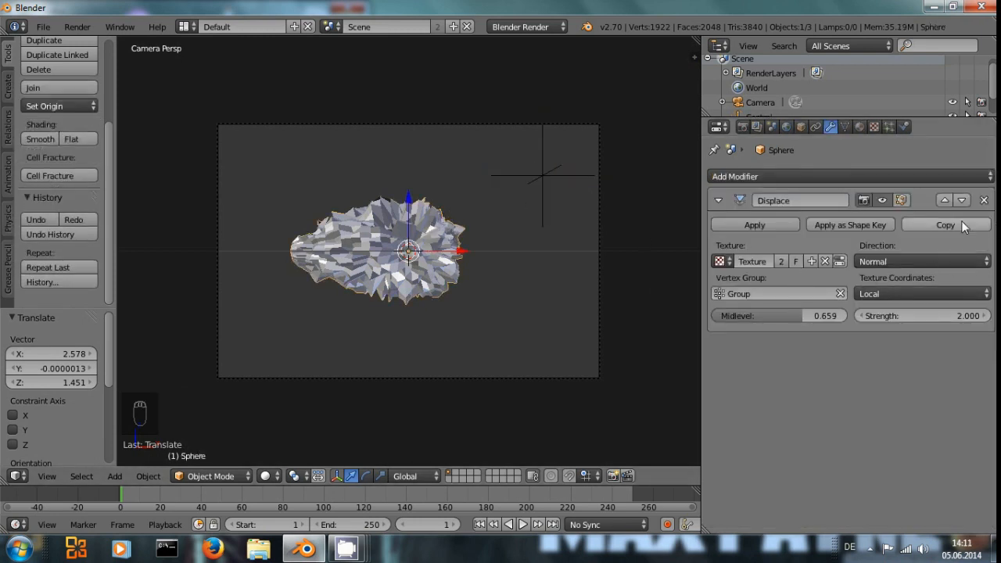
pyautogui.click(899, 293)
pyautogui.click(884, 248)
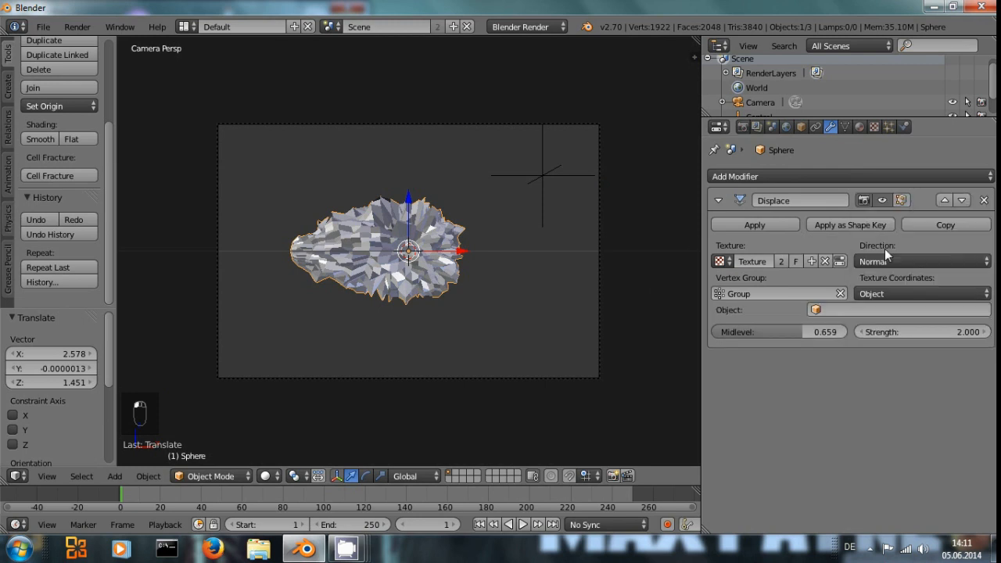
pyautogui.click(848, 310)
pyautogui.click(840, 343)
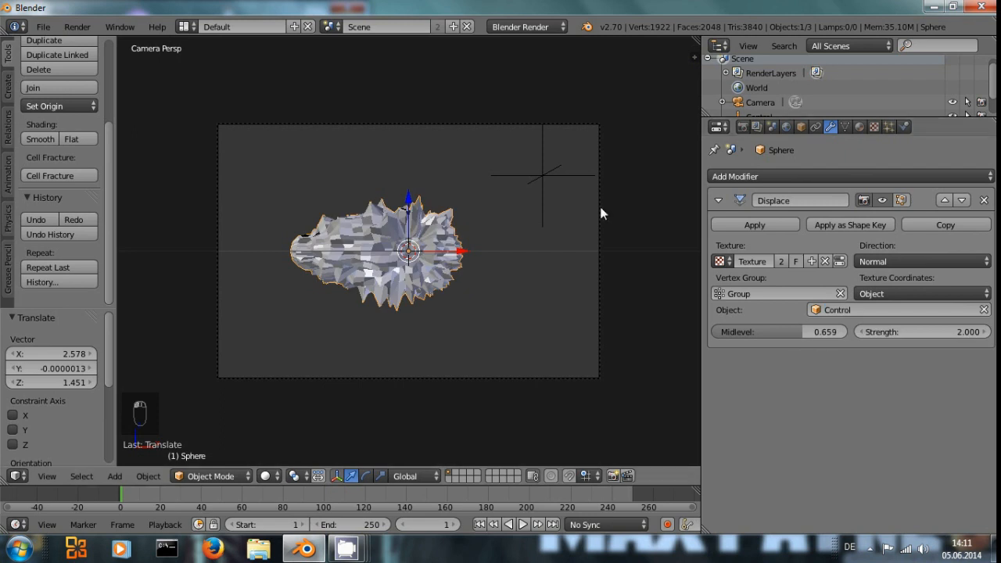
# Move the Control empty below the teardrop's pointed tip to about X -4.56, Z -2.52 and keyframe its location at frame 1
pyautogui.rightClick(551, 182)
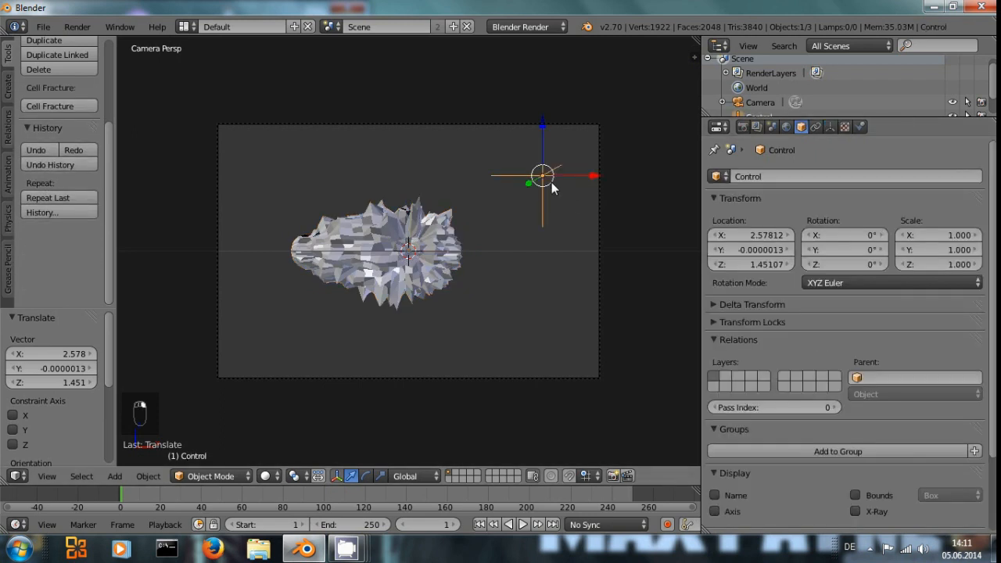
pyautogui.press('g')
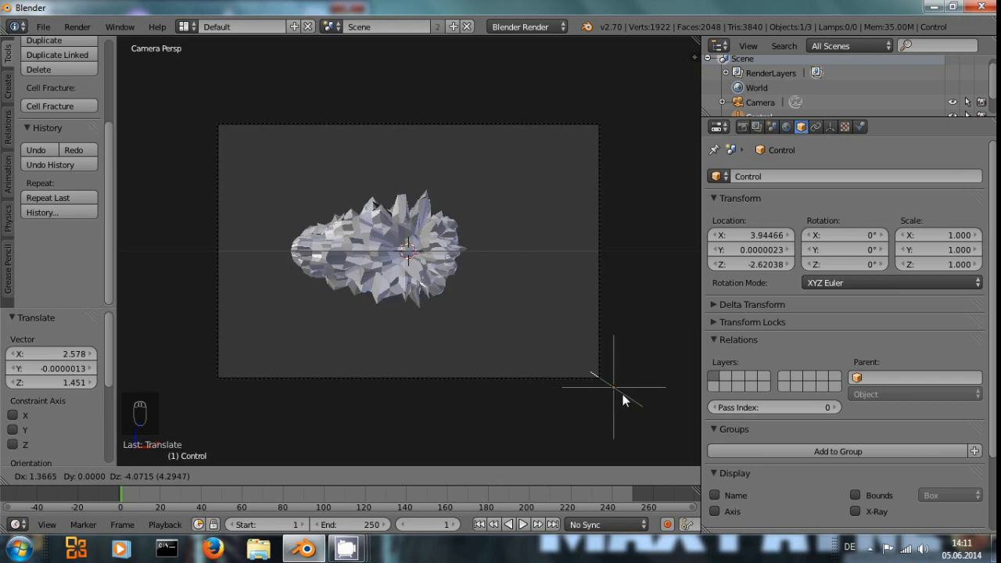
pyautogui.click(180, 389)
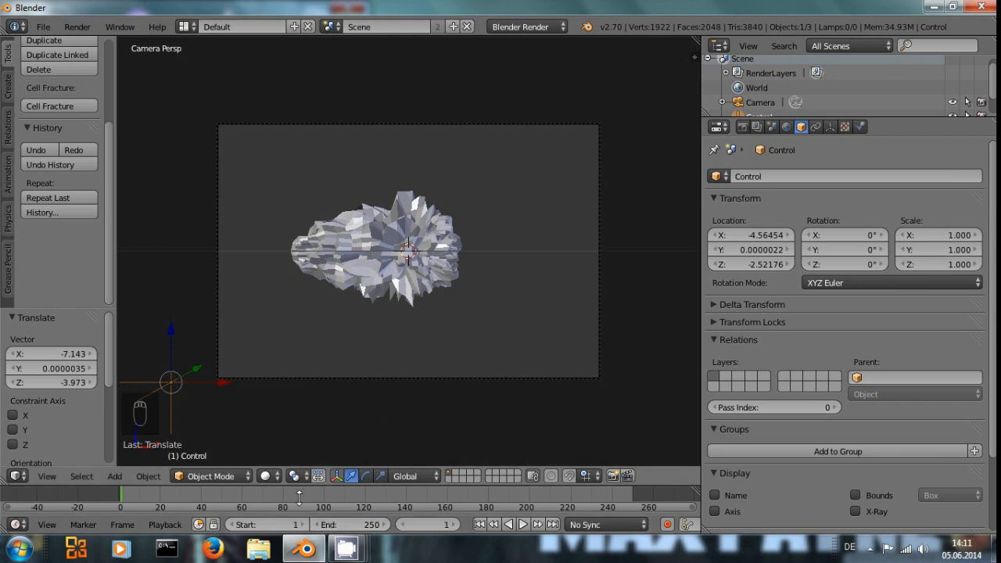
pyautogui.press('i')
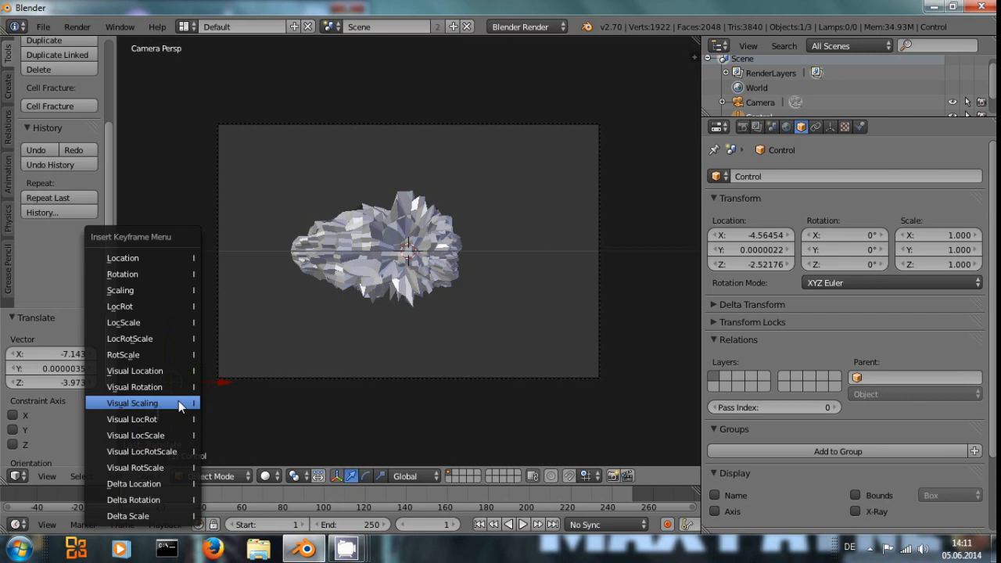
pyautogui.click(152, 262)
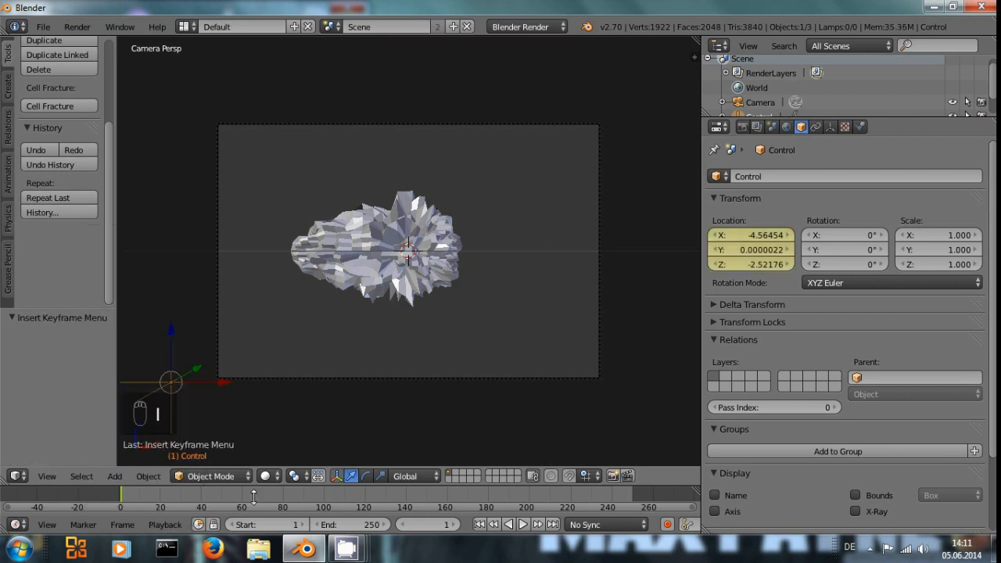
# Move the Control empty at frame 20 to the teardrop's upper right, about X 3.96, Z 2.11, and keyframe its location
pyautogui.click(201, 492)
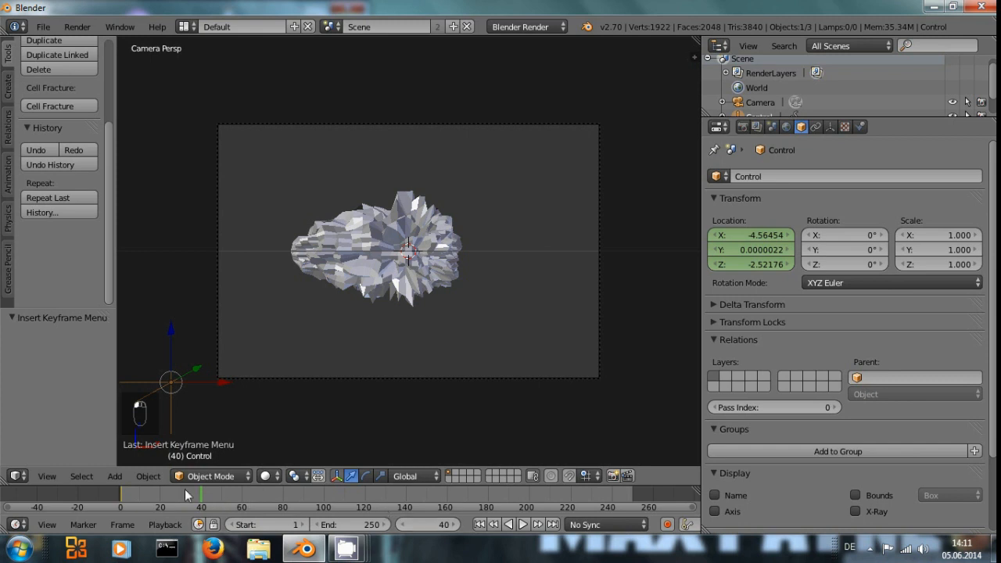
pyautogui.click(160, 494)
pyautogui.press('g')
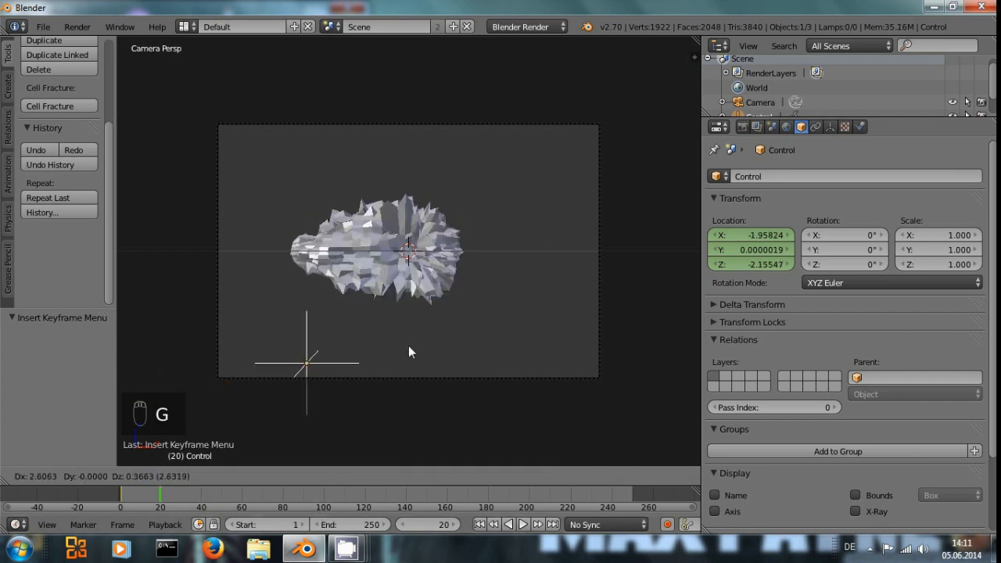
pyautogui.click(645, 152)
pyautogui.press('i')
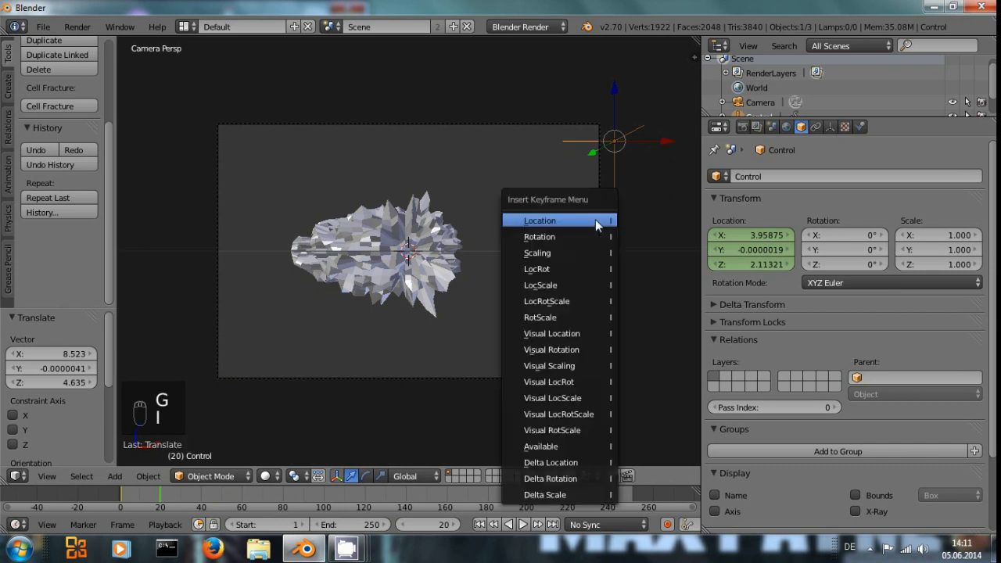
pyautogui.click(595, 219)
pyautogui.moveTo(154, 502)
pyautogui.mouseDown()
pyautogui.moveTo(117, 503)
pyautogui.moveTo(158, 500)
pyautogui.mouseUp()
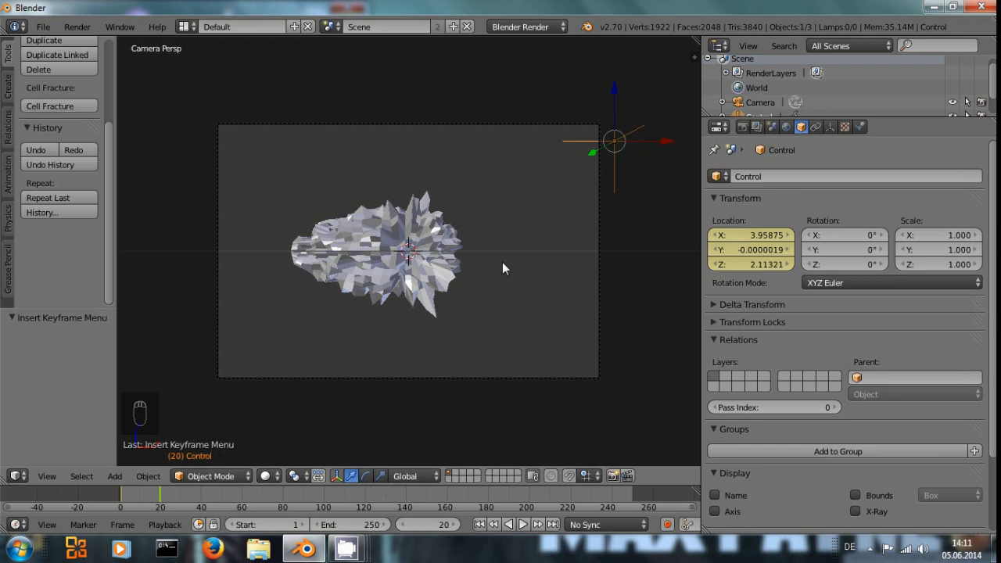
# Enable background images for the 3D view and expand their settings
pyautogui.press('n')
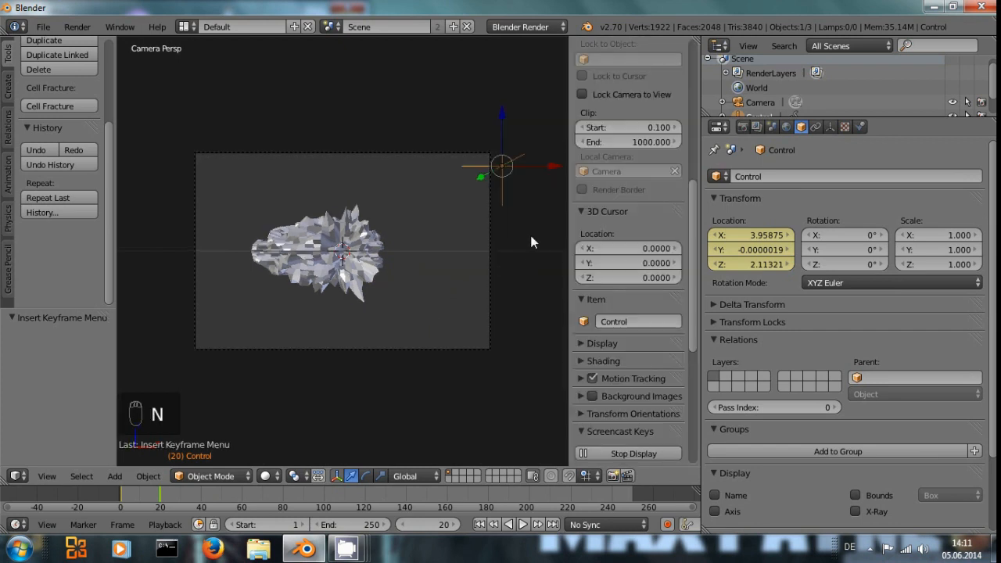
pyautogui.scroll(-2, 644, 276)
pyautogui.scroll(-1, 594, 313)
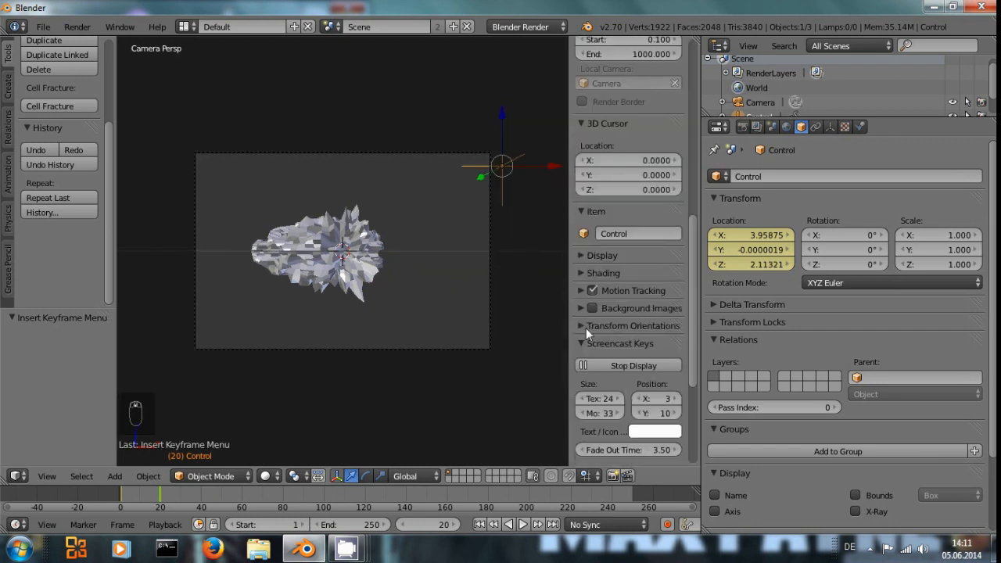
pyautogui.click(583, 309)
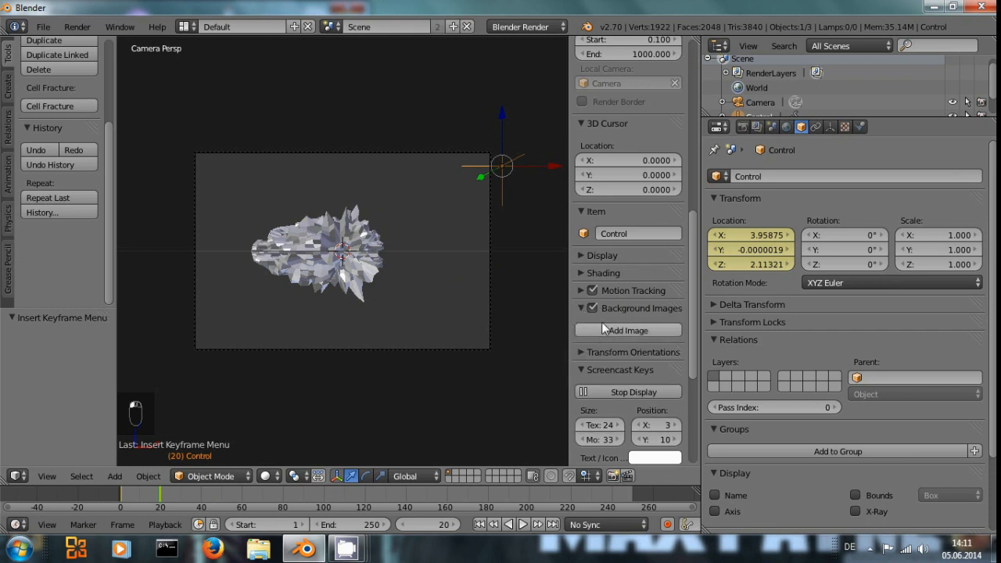
# Add a camera-axis background movie clip with Camera Clip off and load blowback.mov from the Muzzle folder
pyautogui.click(604, 328)
pyautogui.click(646, 375)
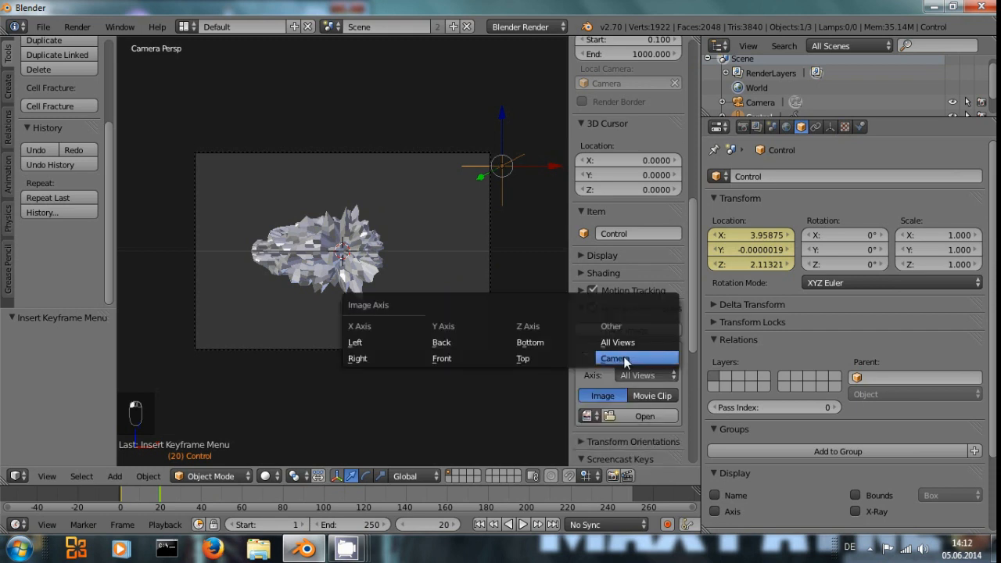
pyautogui.click(677, 358)
pyautogui.scroll(-1, 648, 394)
pyautogui.click(649, 368)
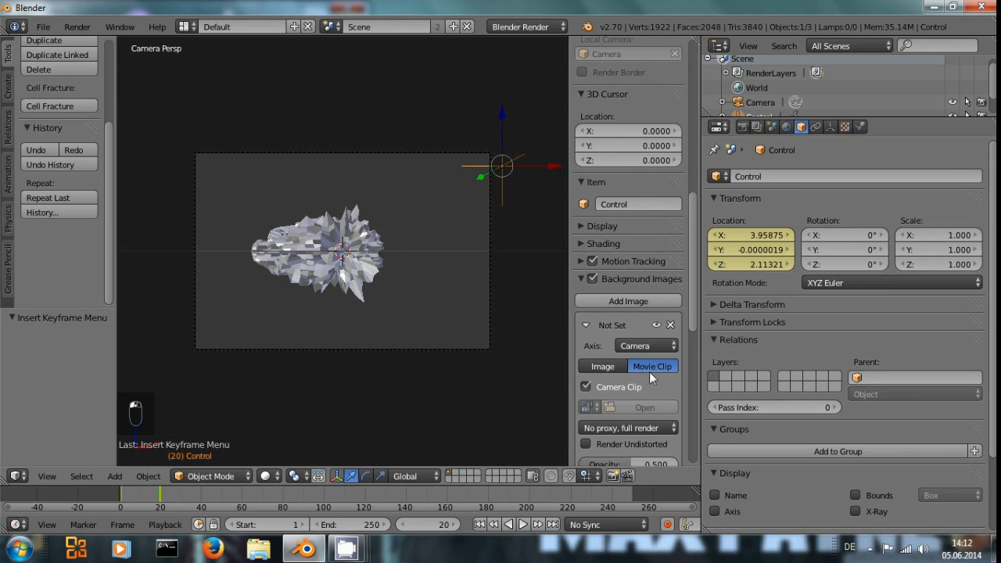
pyautogui.scroll(-2, 625, 352)
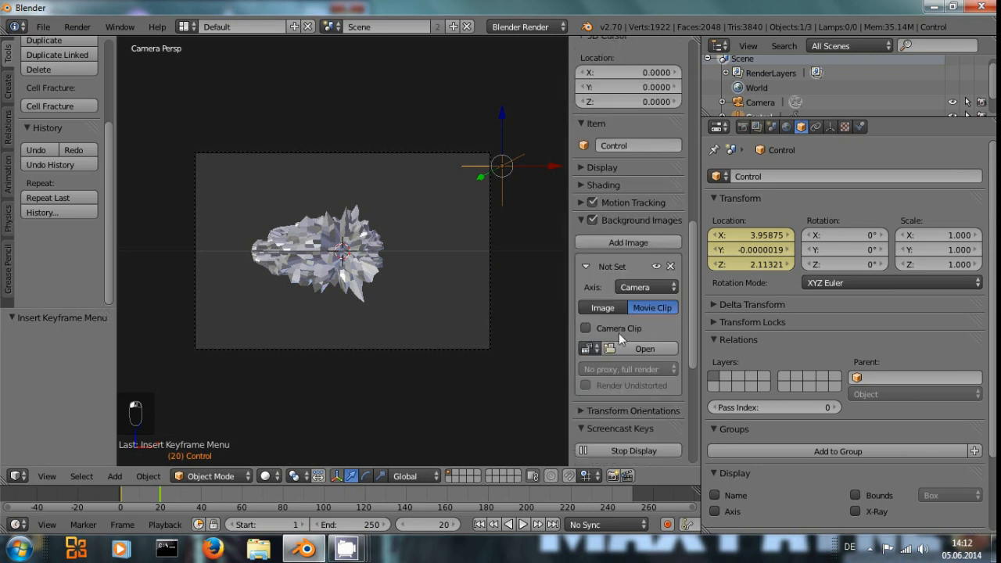
pyautogui.click(629, 347)
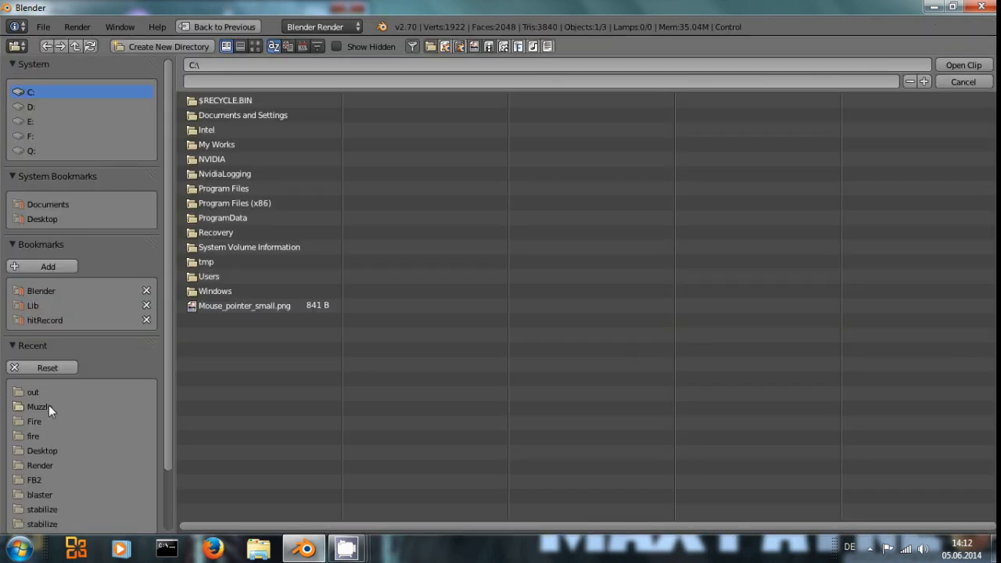
pyautogui.click(39, 407)
pyautogui.doubleClick(250, 130)
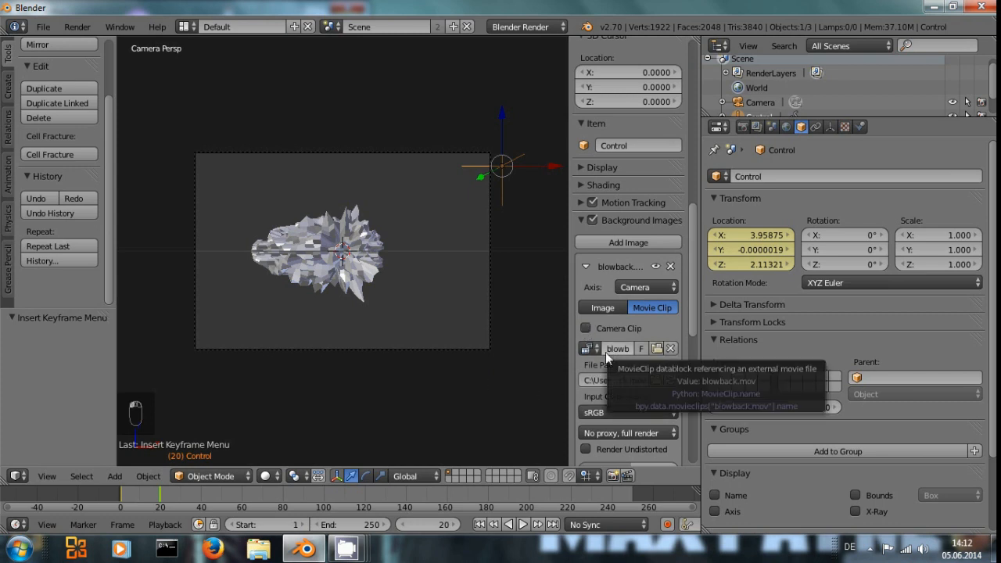
# Examine the background clip's settings and axis in the camera view, select the teardrop and check the viewport shading options
pyautogui.scroll(1, 518, 328)
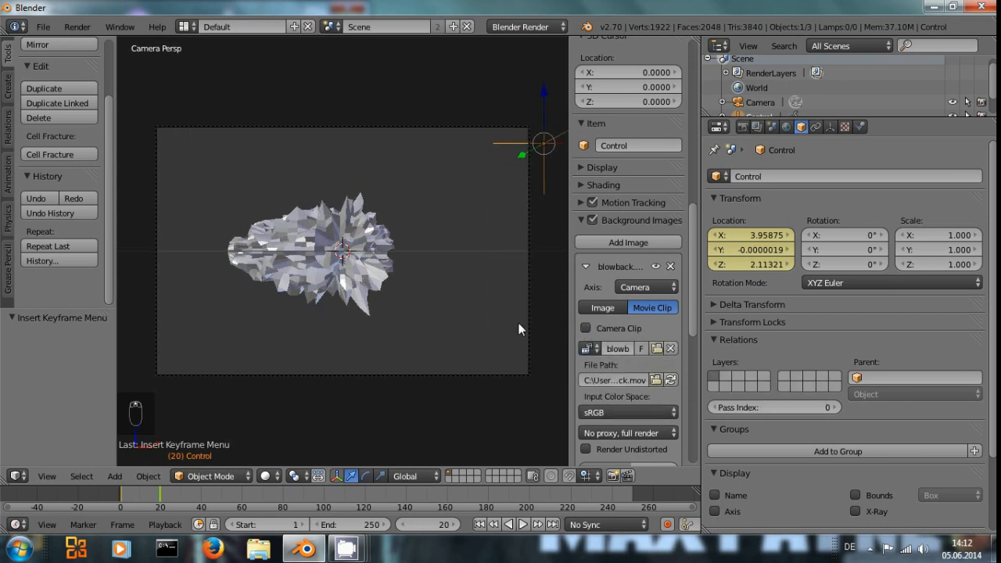
pyautogui.scroll(-4, 615, 307)
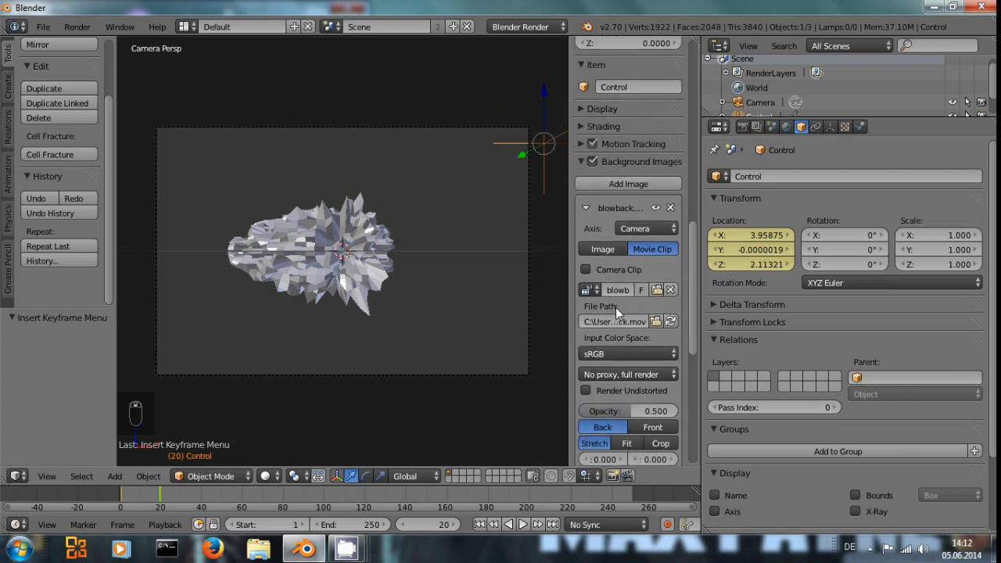
pyautogui.scroll(-1, 628, 379)
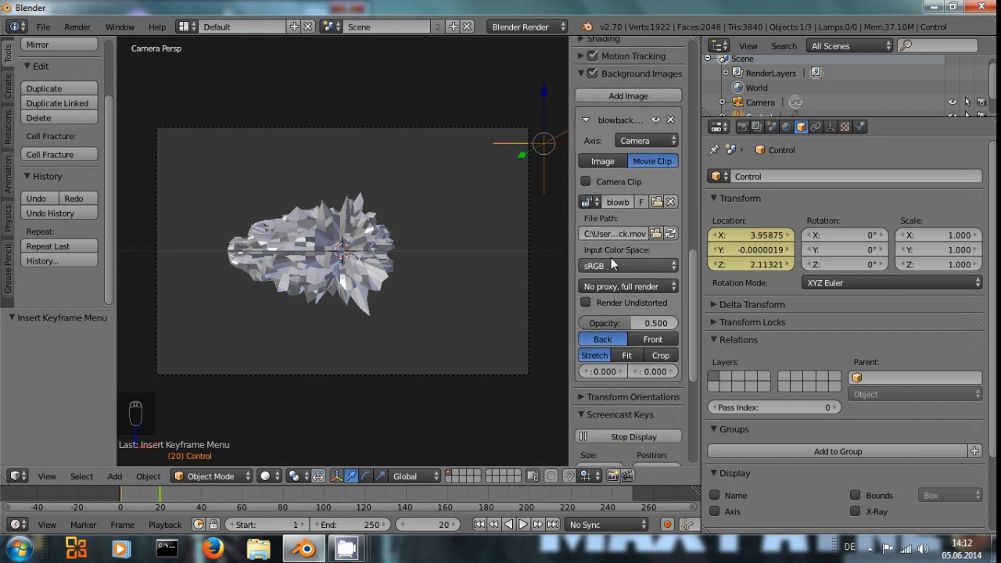
pyautogui.scroll(1, 608, 250)
pyautogui.scroll(1, 607, 250)
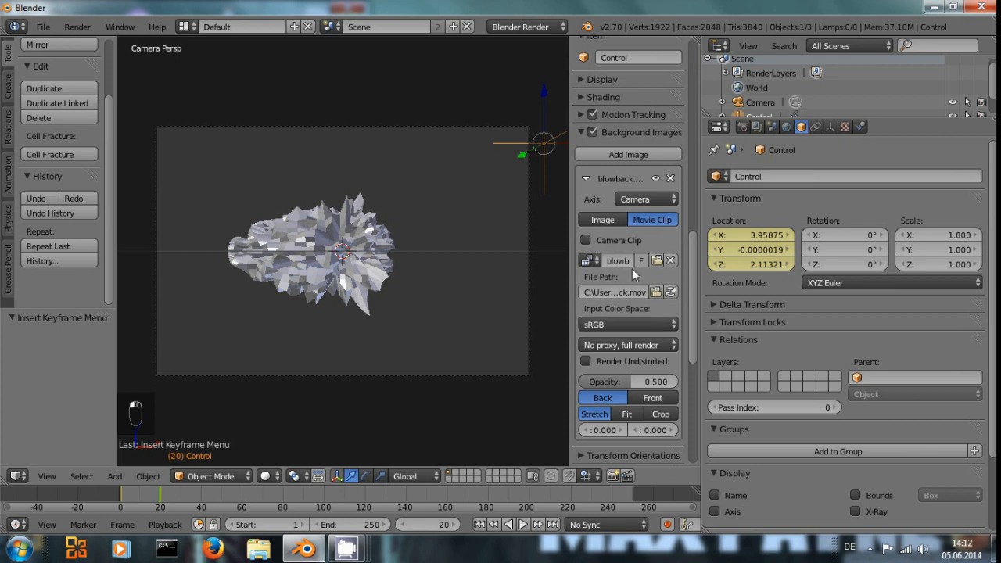
pyautogui.moveTo(483, 289); pyautogui.dragTo(369, 381, button='middle')
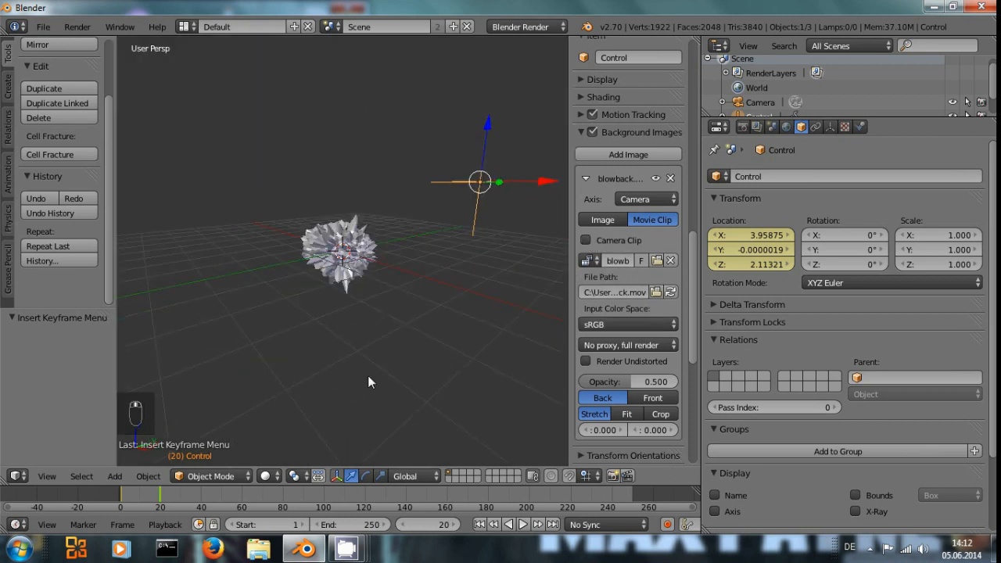
pyautogui.press('KP_0')
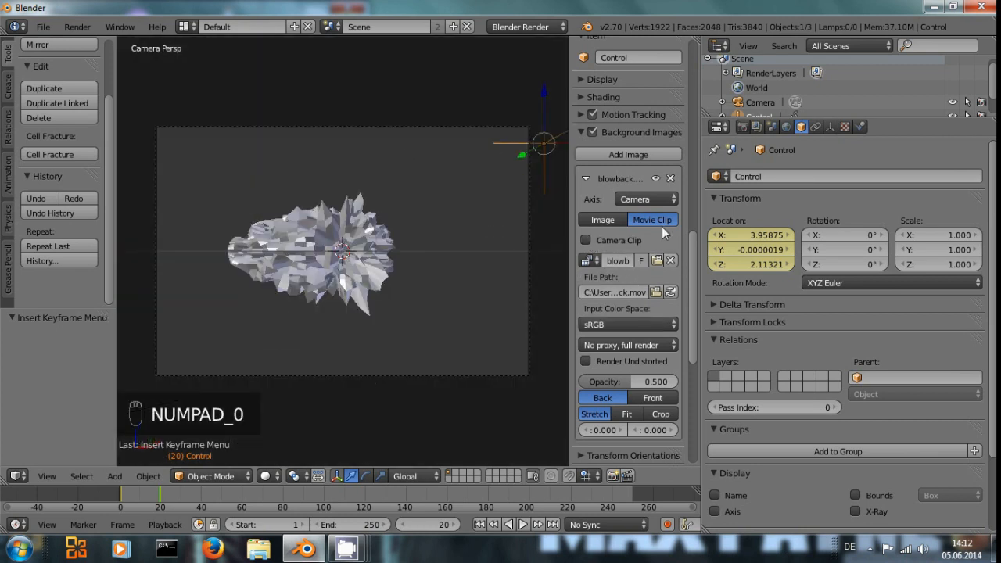
pyautogui.click(645, 198)
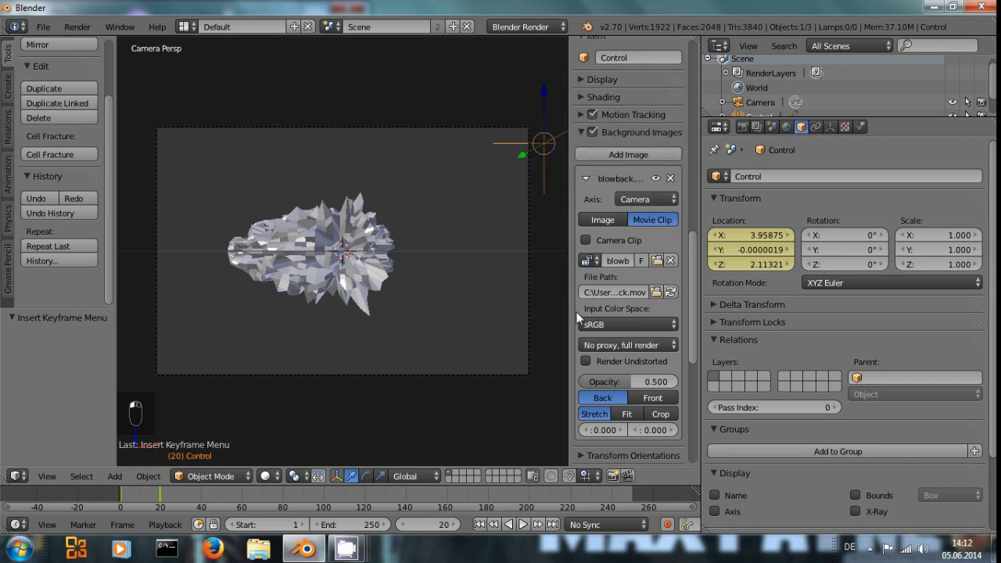
pyautogui.rightClick(453, 291)
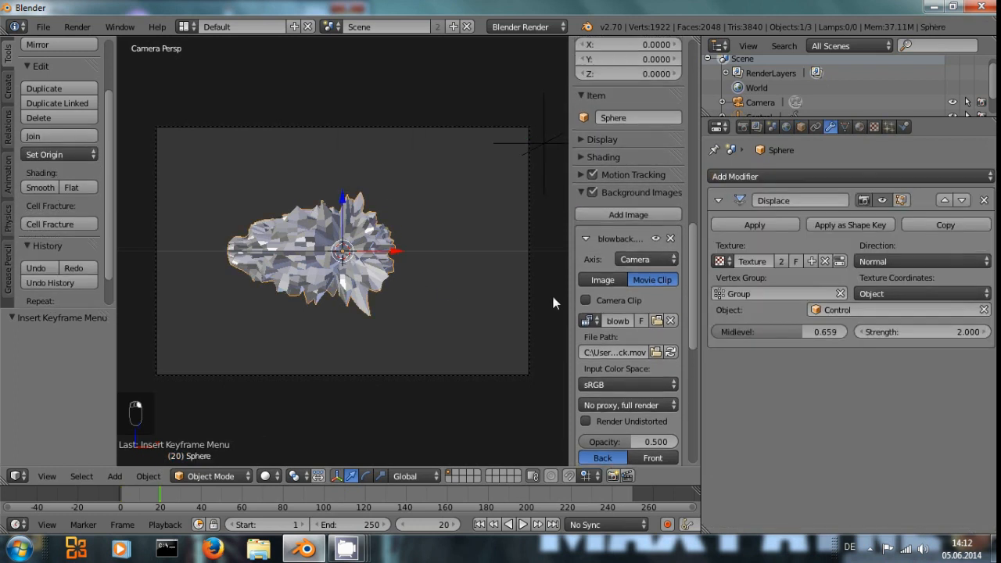
pyautogui.click(274, 475)
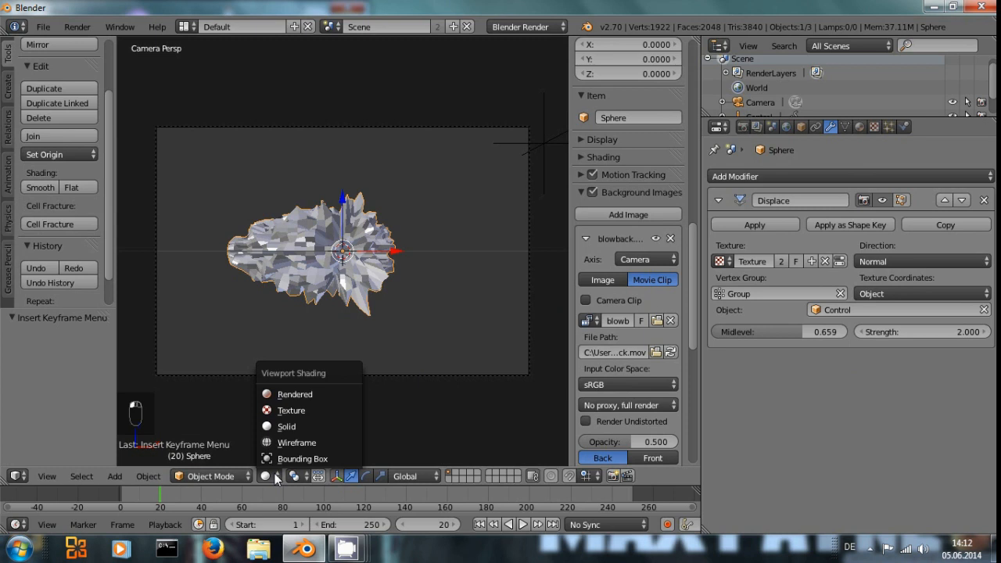
pyautogui.scroll(-2, 665, 367)
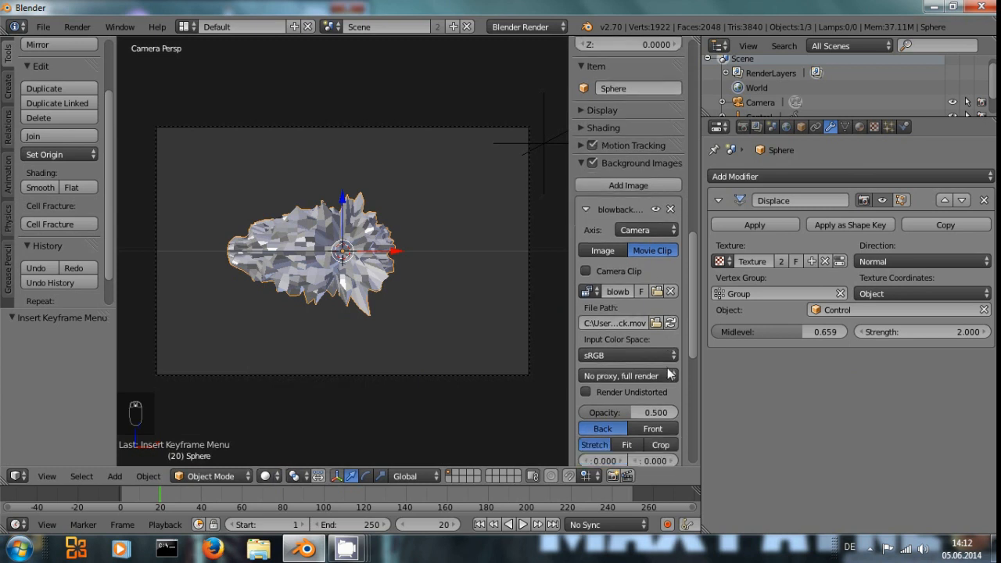
pyautogui.scroll(-3, 665, 383)
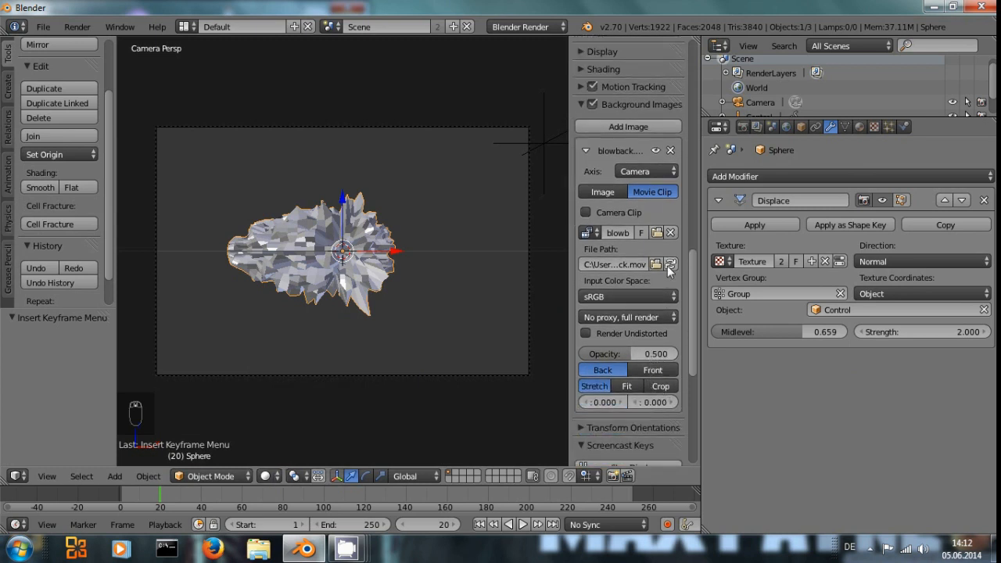
# Reopen blowback.mov as the background movie clip, reload it and slightly narrow the settings sidebar
pyautogui.click(656, 233)
pyautogui.click(79, 391)
pyautogui.doubleClick(228, 130)
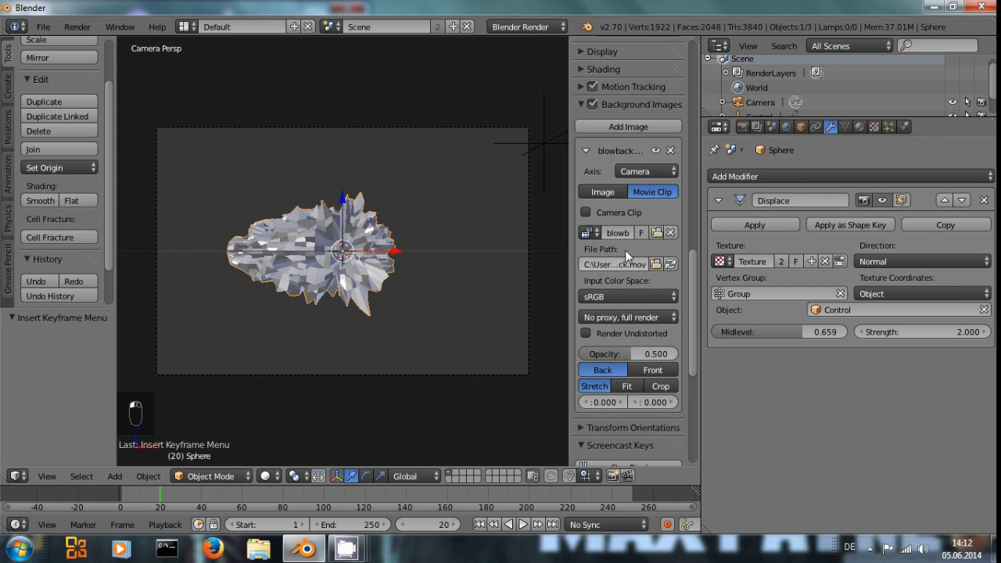
pyautogui.click(671, 265)
pyautogui.moveTo(570, 275); pyautogui.dragTo(571, 101)
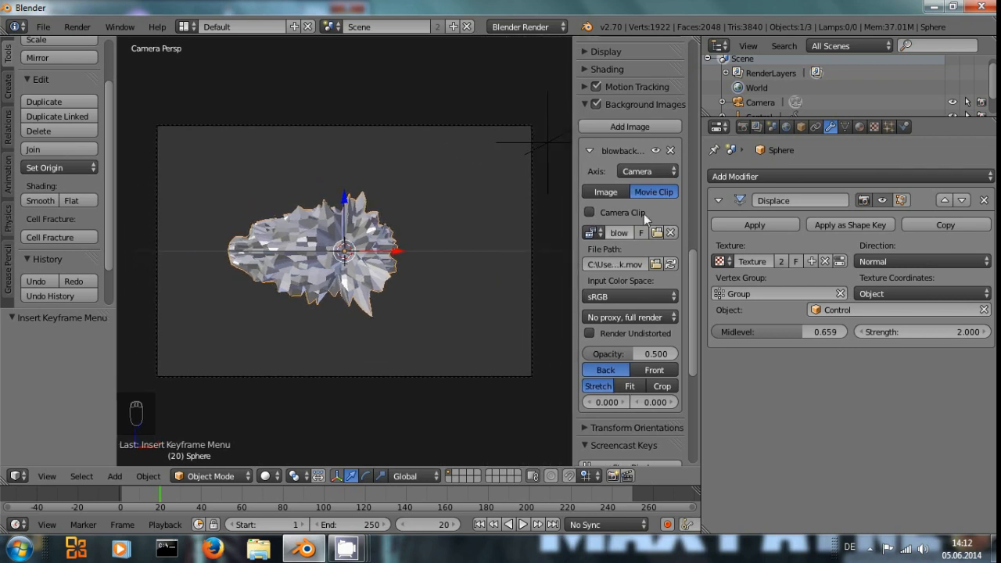
# Replace the background clip entry with a new image entry and load blowback.mov from the Muzzle folder into it
pyautogui.click(670, 150)
pyautogui.click(616, 122)
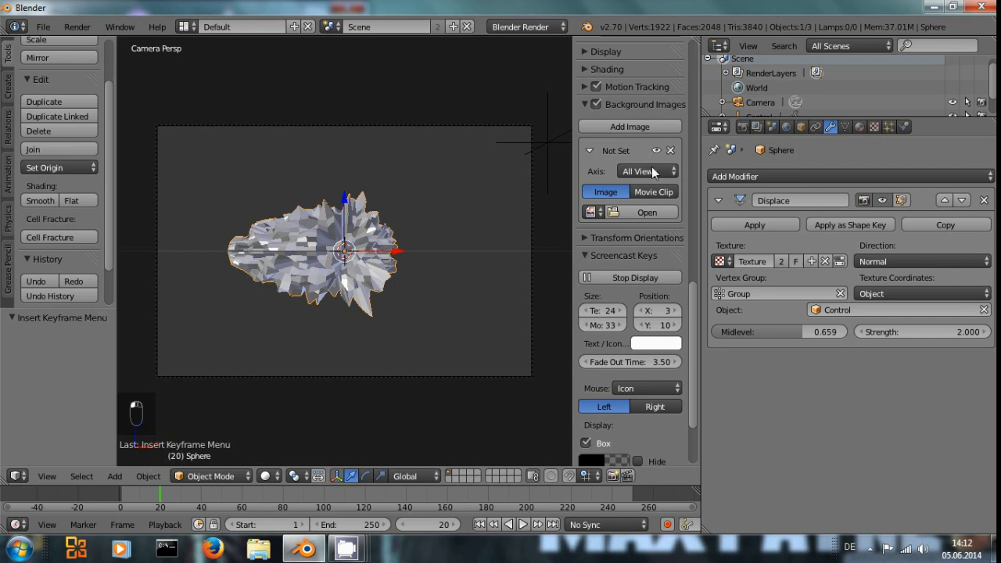
pyautogui.click(641, 210)
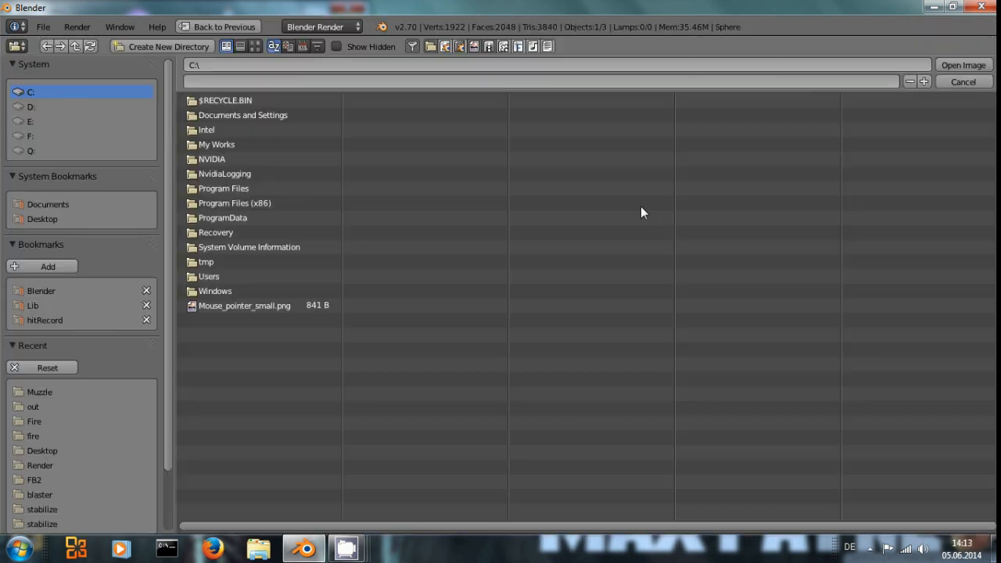
pyautogui.click(33, 391)
pyautogui.click(233, 116)
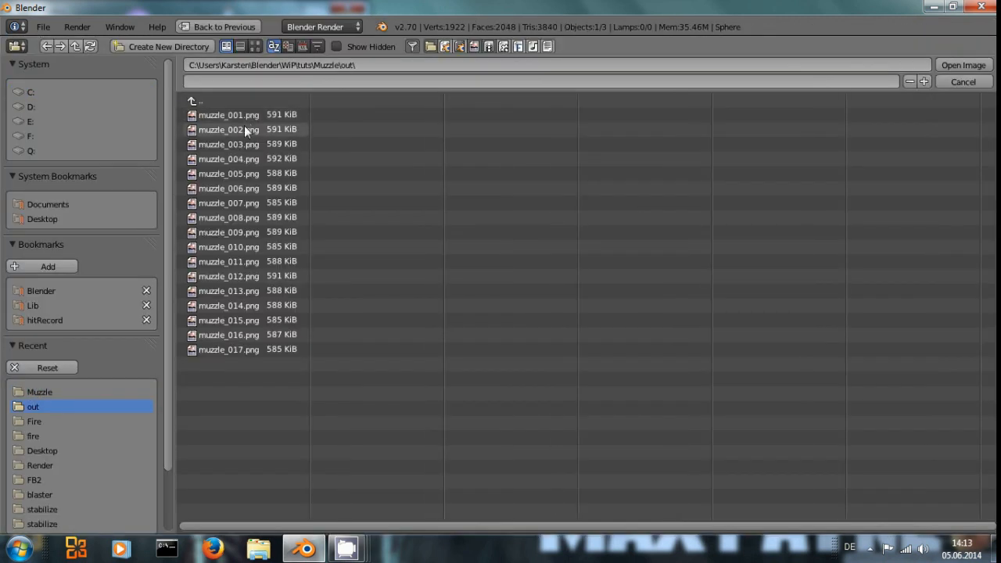
pyautogui.click(221, 101)
pyautogui.doubleClick(233, 129)
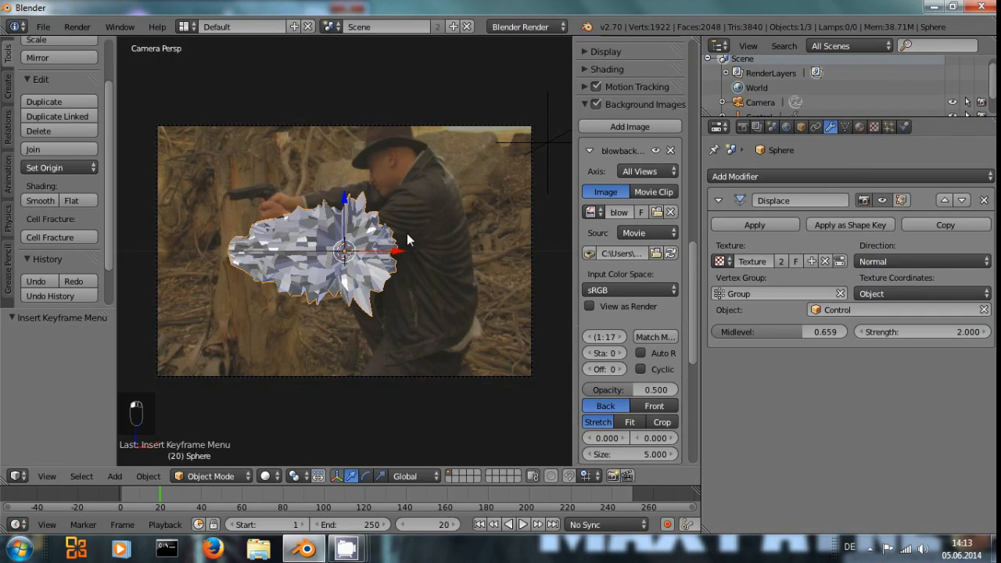
# Try Movie Clip as the background's source and assign the already loaded blowback.mov to it
pyautogui.click(645, 191)
pyautogui.click(600, 207)
pyautogui.click(601, 206)
pyautogui.click(601, 207)
pyautogui.click(592, 234)
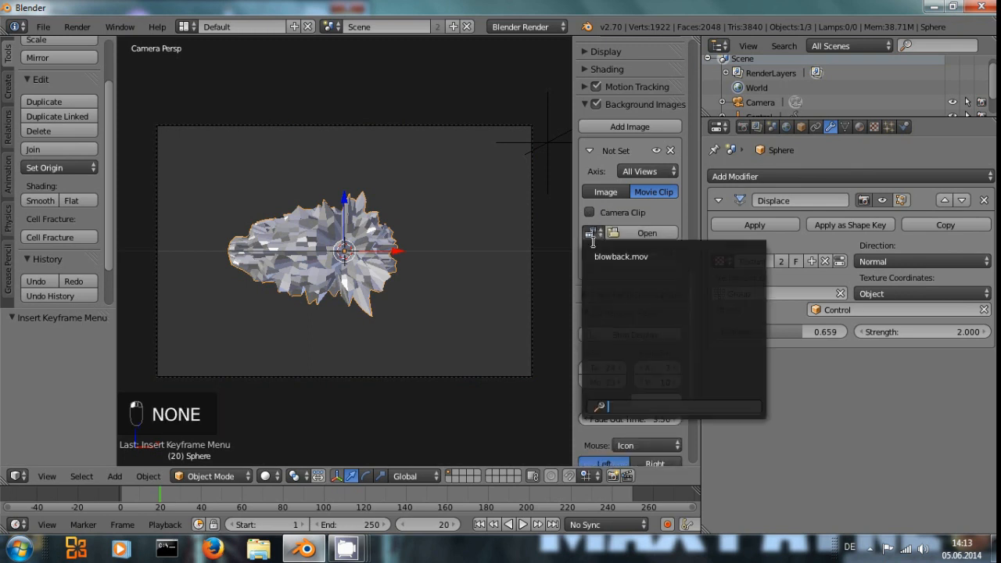
pyautogui.click(620, 256)
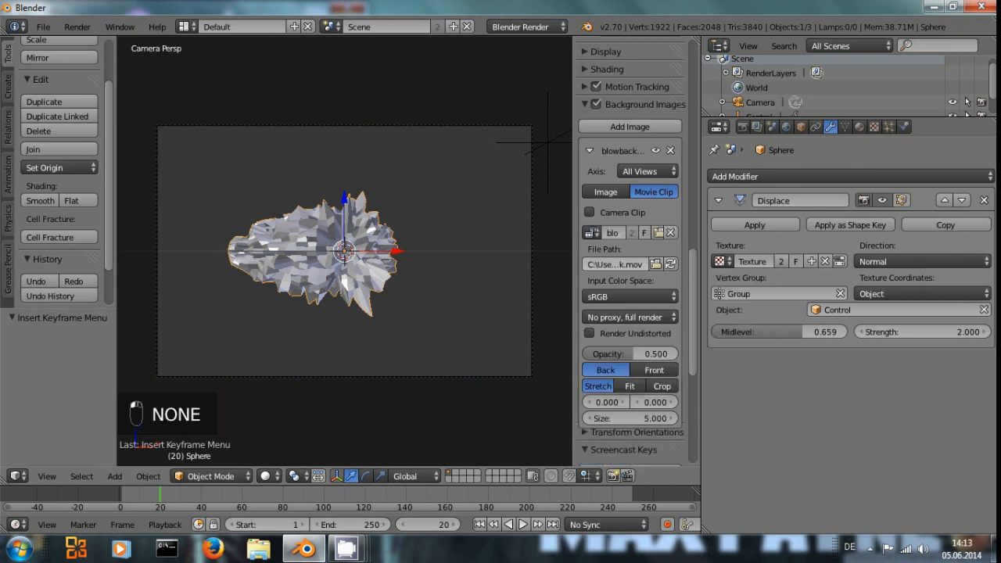
# Restrict the background to the Camera axis and set its source back to Image
pyautogui.click(641, 170)
pyautogui.click(662, 153)
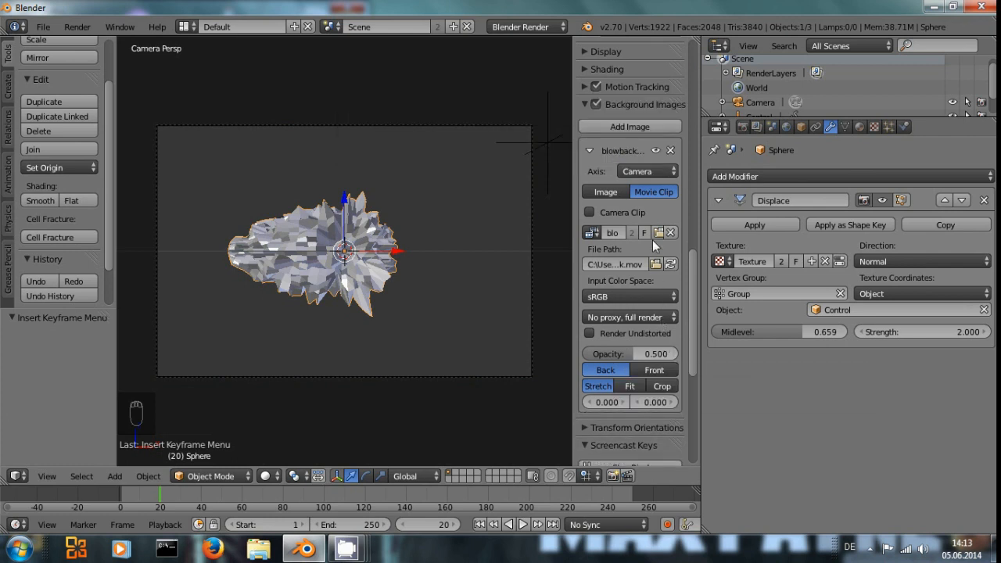
pyautogui.click(610, 192)
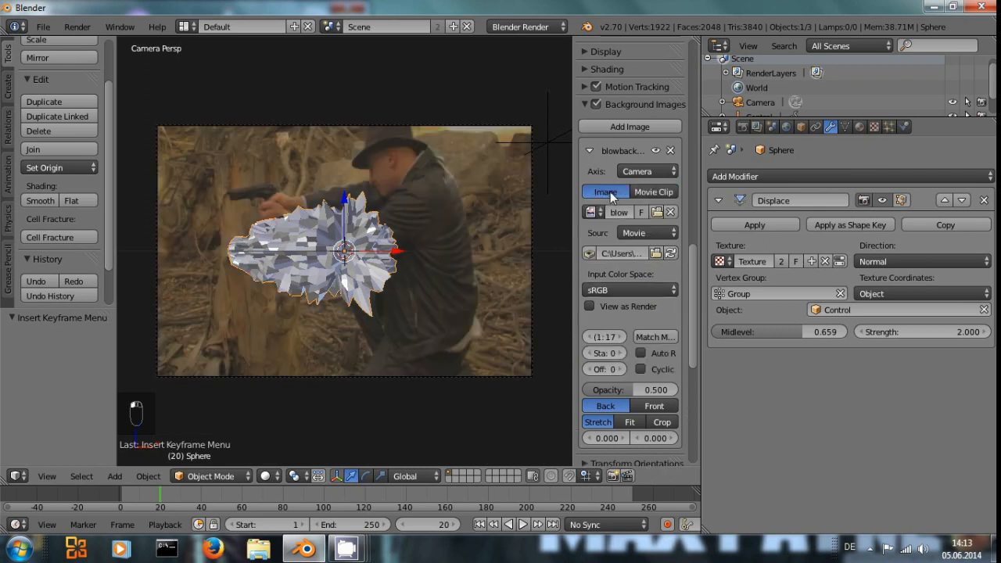
# Go to frame 4 and enlarge the 3D view by narrowing the properties editor
pyautogui.moveTo(158, 494); pyautogui.dragTo(128, 488)
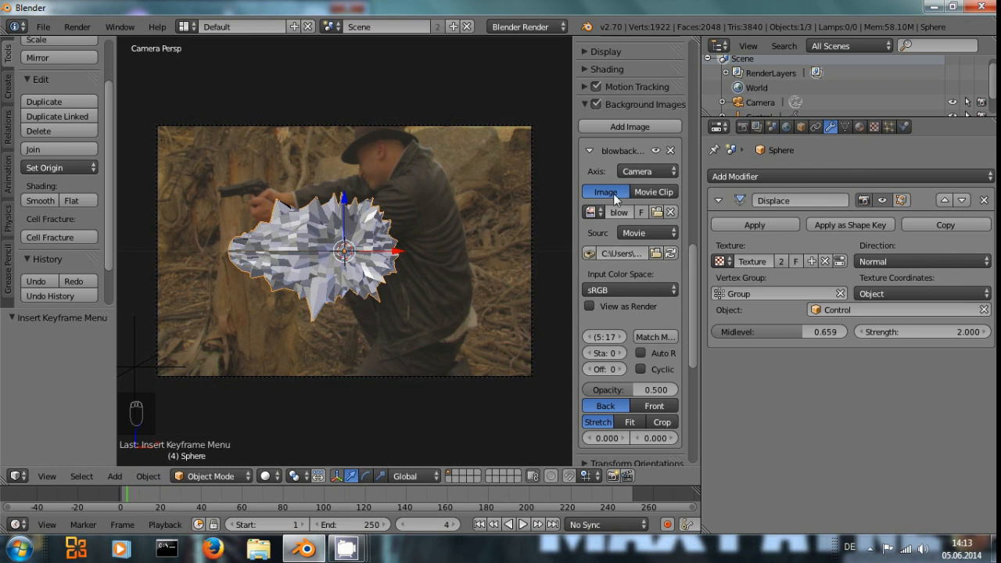
pyautogui.moveTo(703, 245); pyautogui.dragTo(821, 245)
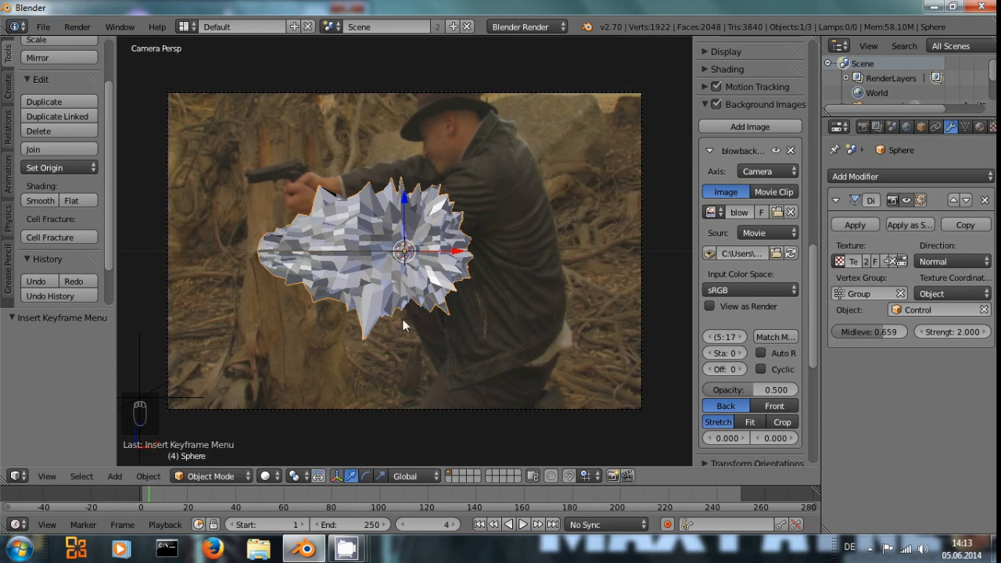
# Switch the 3D view to wireframe and set the animation's end frame to 17 to match the end of the background footage
pyautogui.press('z')
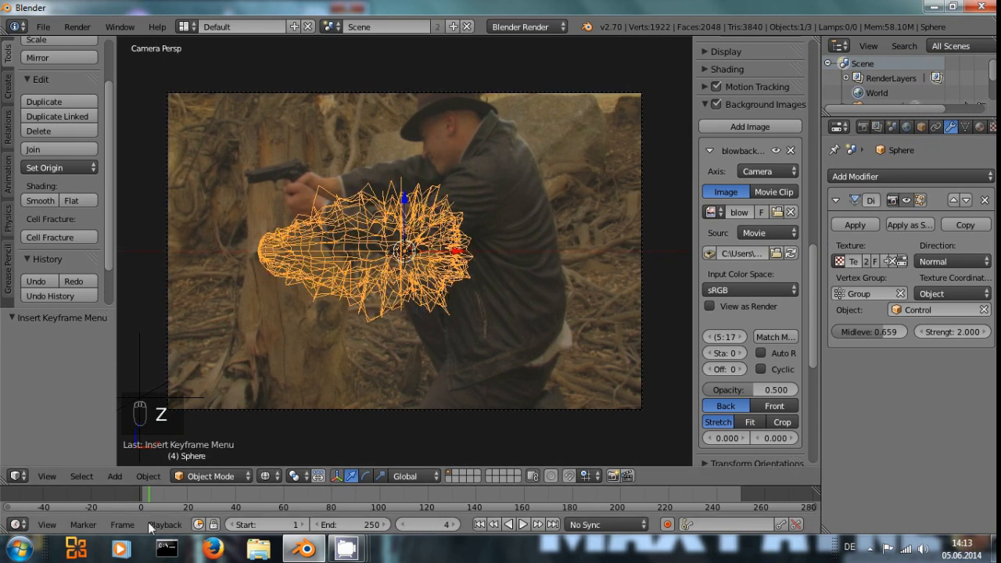
pyautogui.moveTo(154, 499)
pyautogui.mouseDown()
pyautogui.moveTo(147, 494)
pyautogui.moveTo(191, 500)
pyautogui.moveTo(173, 505)
pyautogui.mouseUp()
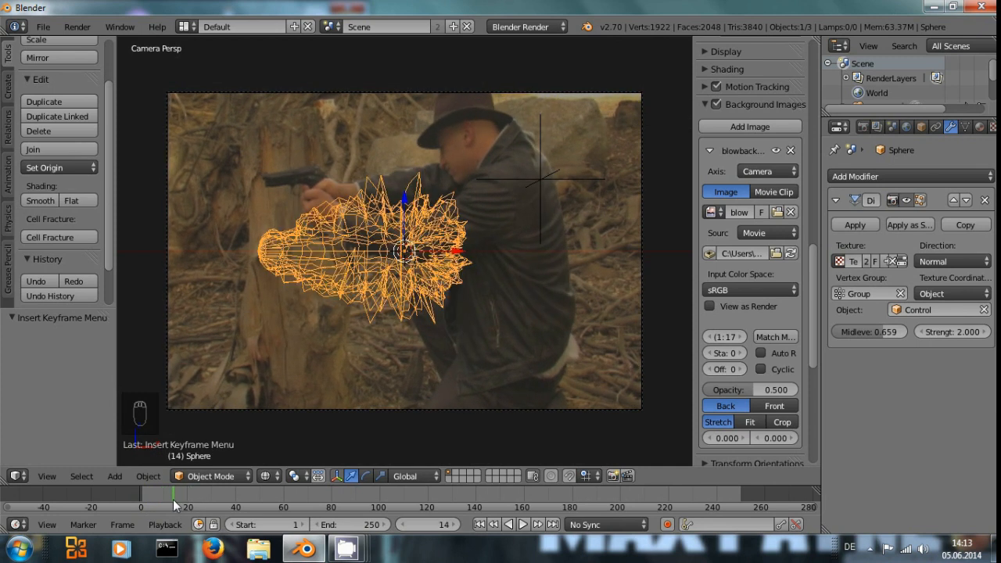
pyautogui.press('Left')
pyautogui.press('Left')
pyautogui.press('Left')
pyautogui.press('Right')
pyautogui.press('Right')
pyautogui.press('Right')
pyautogui.press('Right')
pyautogui.press('Right')
pyautogui.press('Right')
pyautogui.press('Right')
pyautogui.press('Left')
pyautogui.press('Left')
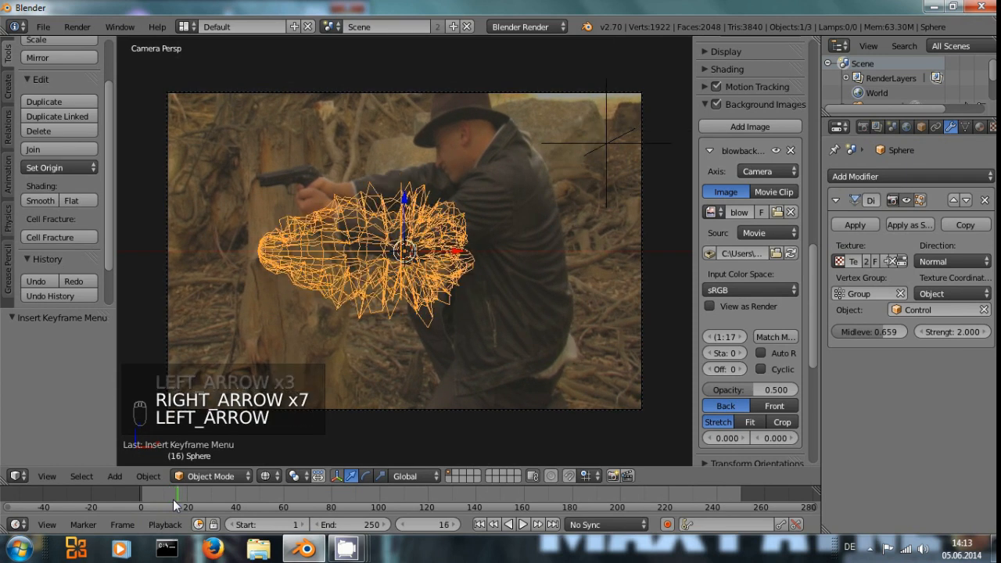
pyautogui.press('Right')
pyautogui.press('Left')
pyautogui.press('Right')
pyautogui.press('Right')
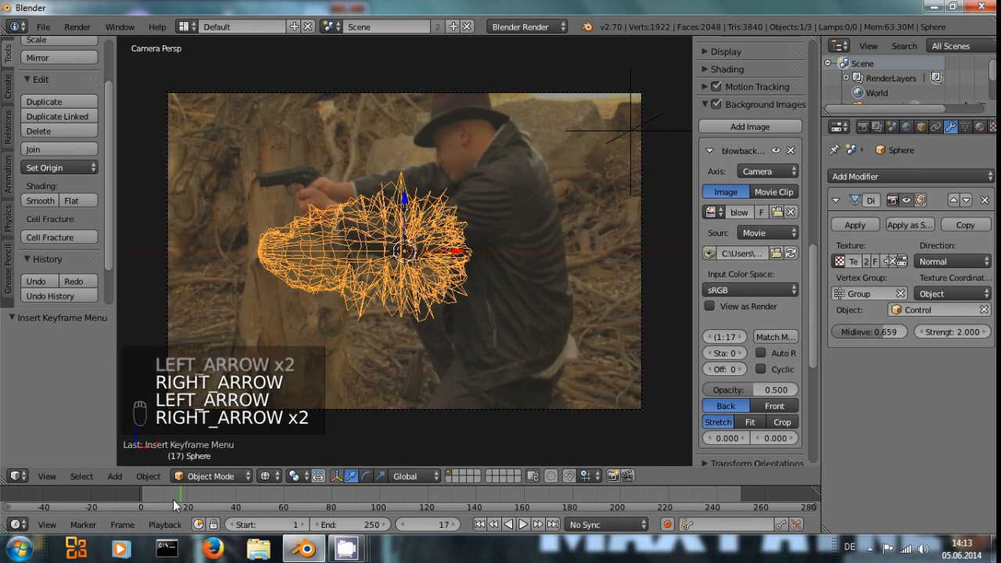
pyautogui.press('Left')
pyautogui.press('Left')
pyautogui.press('Right')
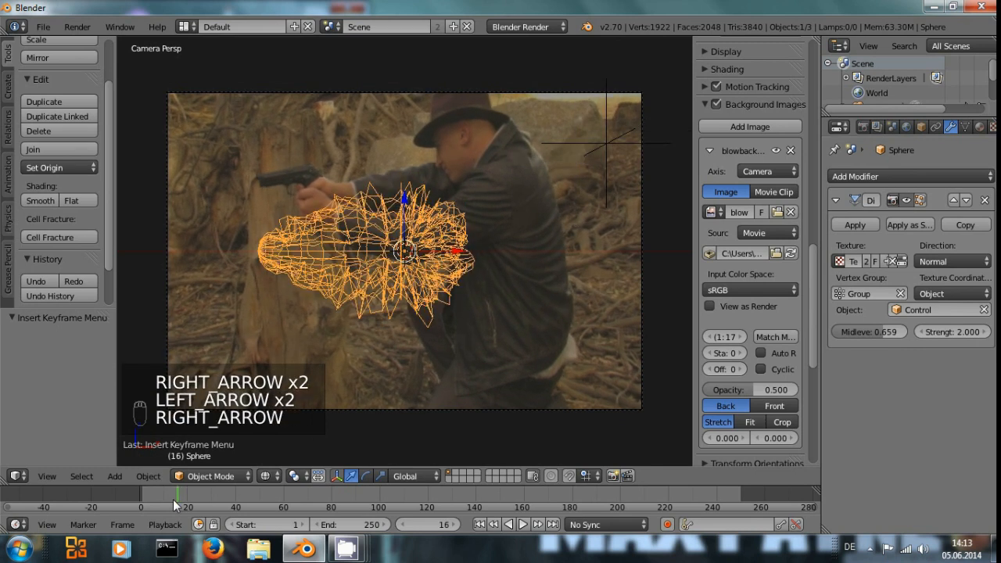
pyautogui.press('Right')
pyautogui.press('Right')
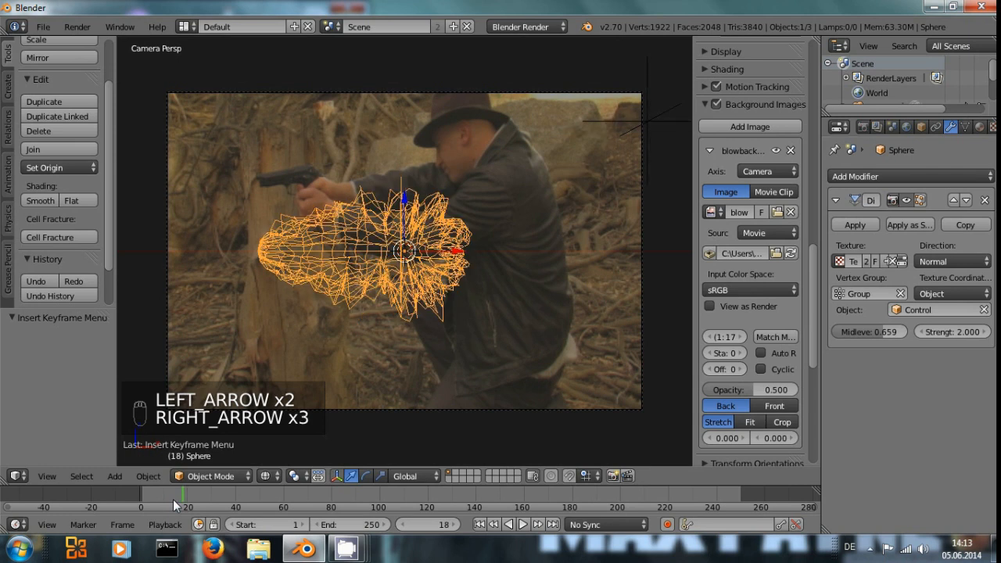
pyautogui.press('Left')
pyautogui.press('Left')
pyautogui.press('Right')
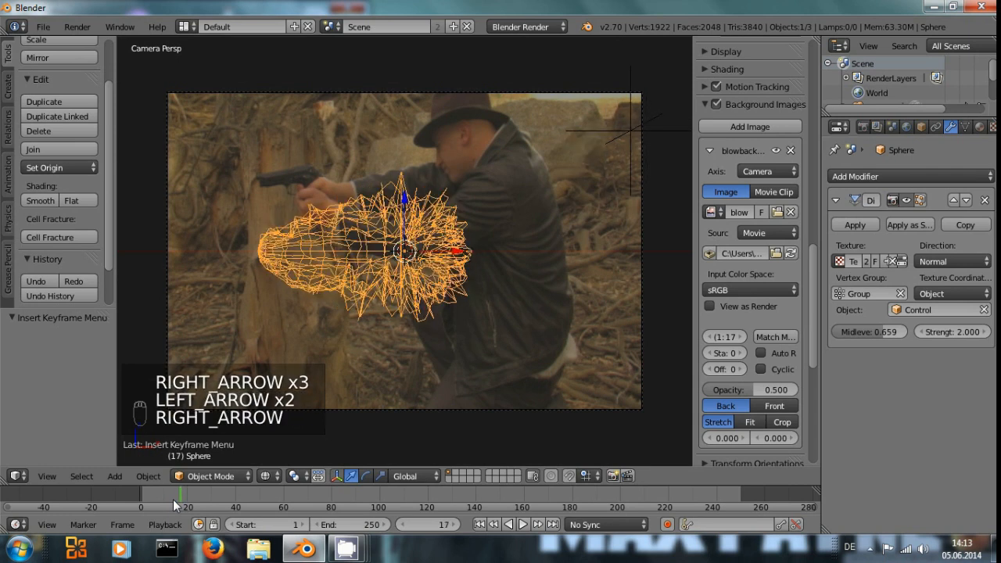
pyautogui.press('e')
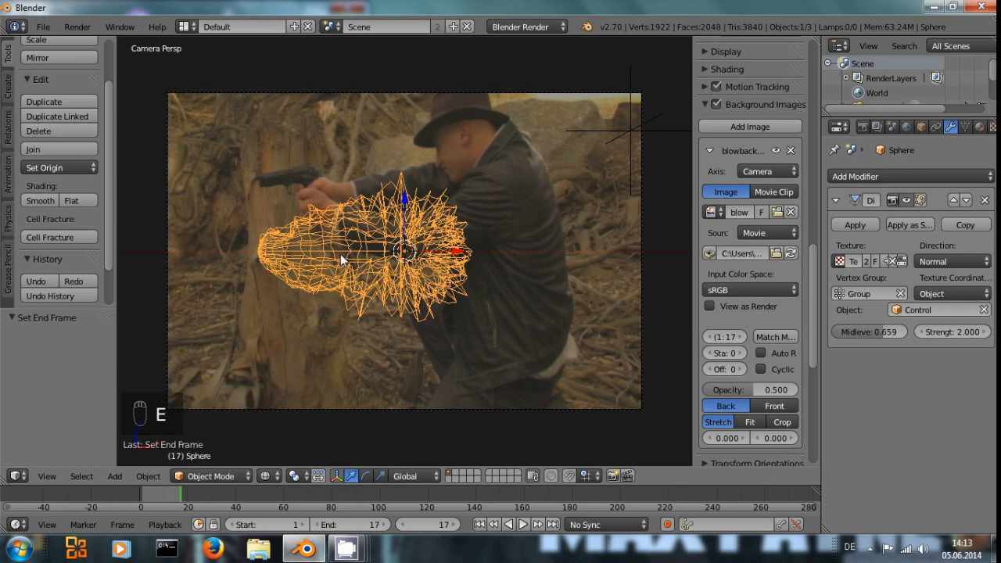
# Step through the footage back to frame 1 and forward to the shot at frame 6
pyautogui.press('Left')
pyautogui.press('Left')
pyautogui.press('Left')
pyautogui.press('Left')
pyautogui.press('Left')
pyautogui.press('Left')
pyautogui.press('Left')
pyautogui.press('Left')
pyautogui.press('Left')
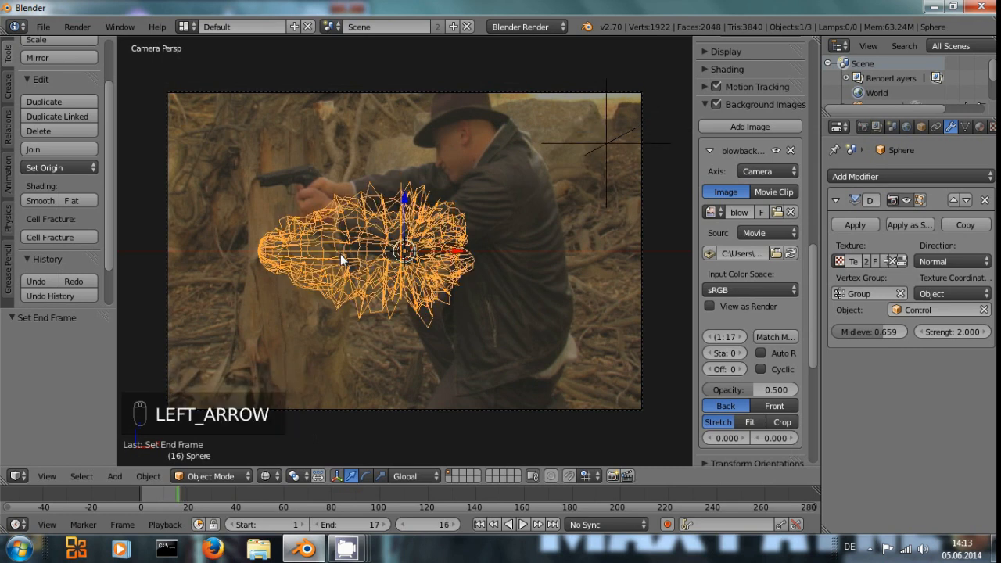
pyautogui.press('Left')
pyautogui.press('Left')
pyautogui.press('Left')
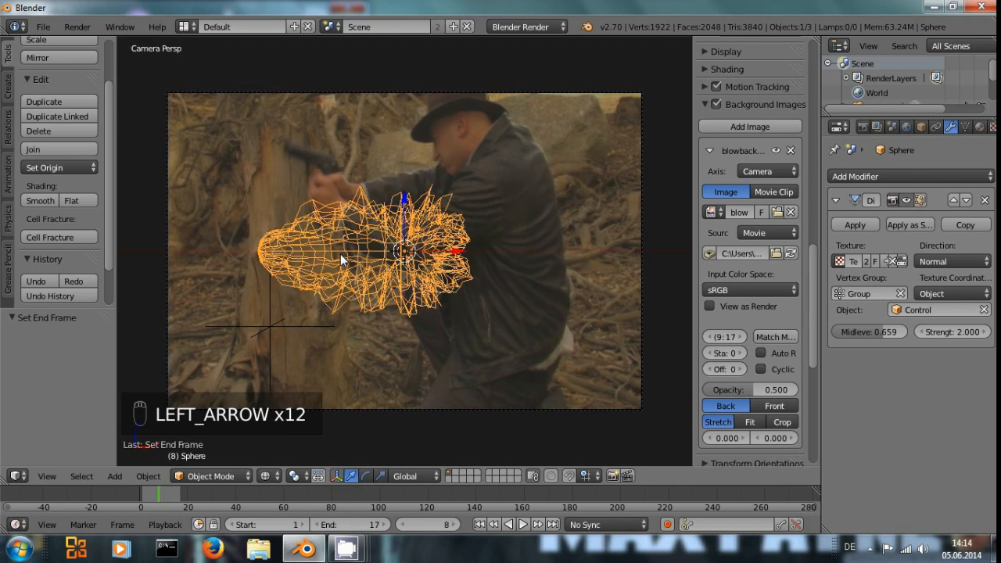
pyautogui.press('Left')
pyautogui.press('Left')
pyautogui.press('Left')
pyautogui.press('Left')
pyautogui.press('Left')
pyautogui.press('Left')
pyautogui.press('Left')
pyautogui.press('Left')
pyautogui.press('Left')
pyautogui.press('Left')
pyautogui.press('Left')
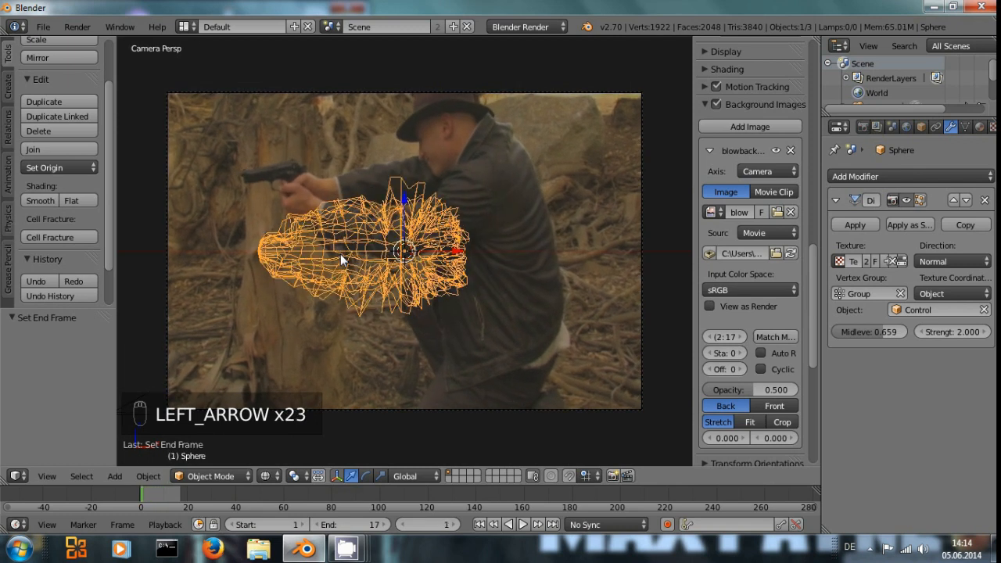
pyautogui.press('Right')
pyautogui.press('Right')
pyautogui.press('Right')
pyautogui.press('Right')
pyautogui.press('Right')
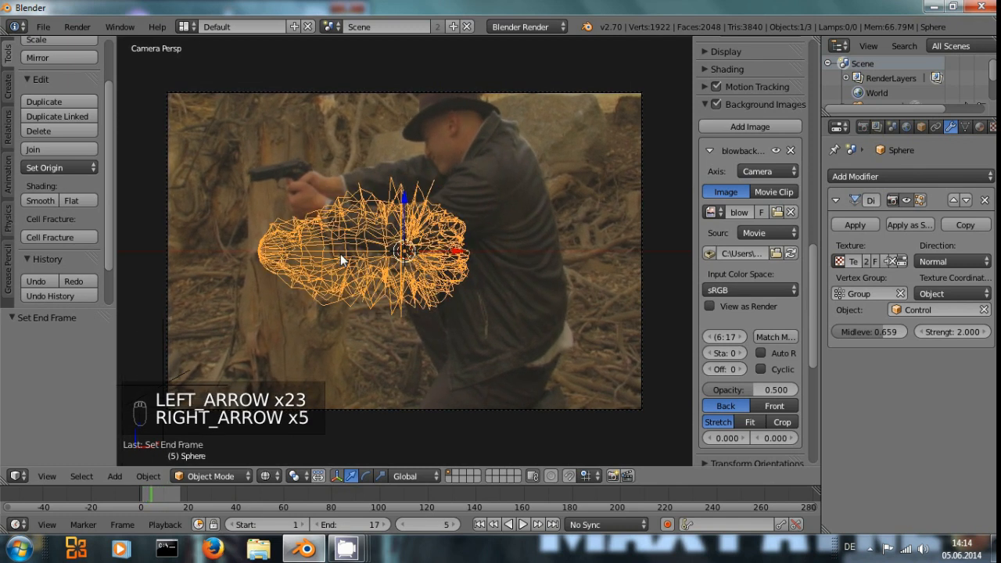
pyautogui.press('Right')
pyautogui.press('Right')
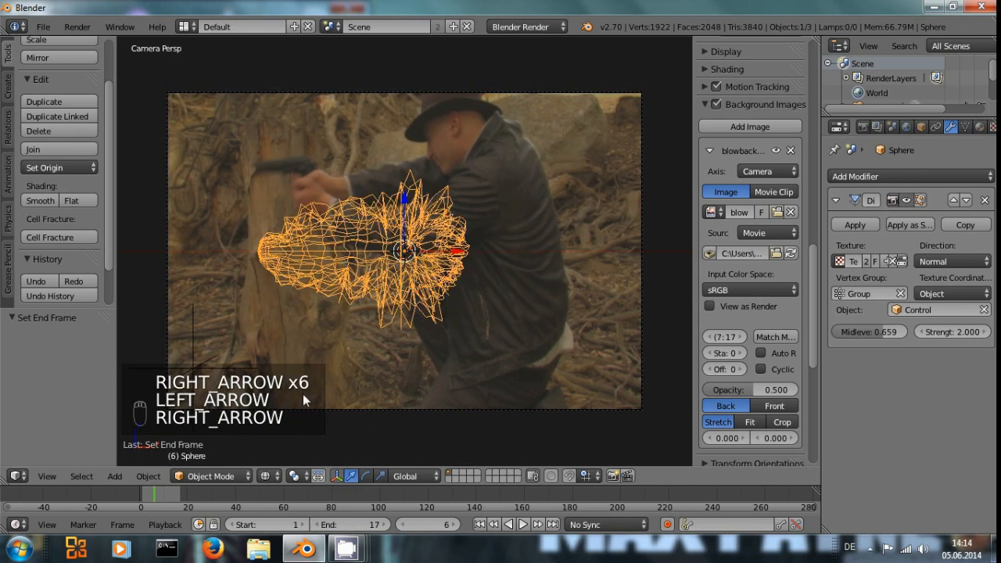
# Move the teardrop mesh up onto the pistol in the footage, about -1.39 in X and 1.32 in Z
pyautogui.scroll(1, 347, 251)
pyautogui.keyDown('shift'); pyautogui.moveTo(362, 280); pyautogui.dragTo(432, 334, button='middle'); pyautogui.keyUp('shift')
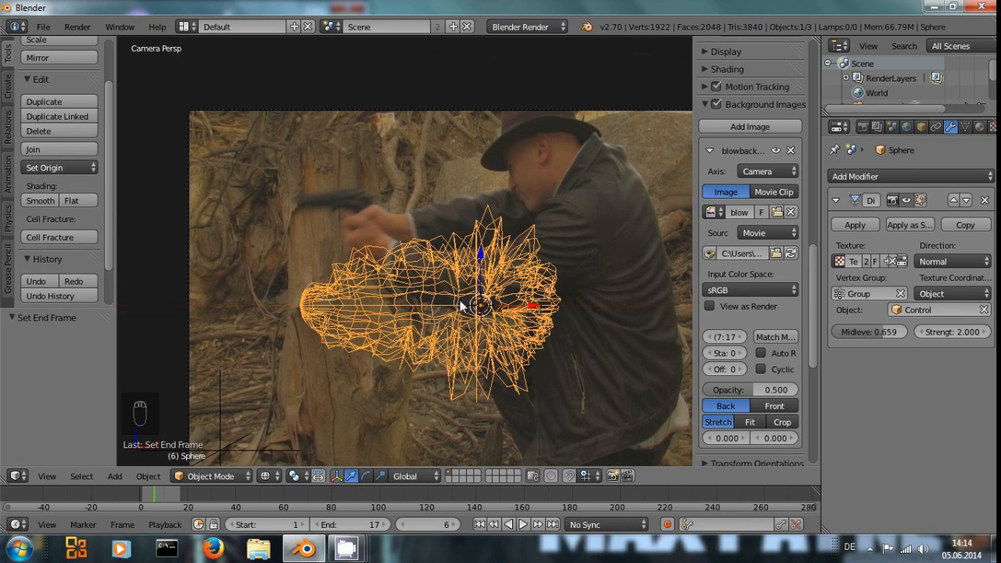
pyautogui.press('g')
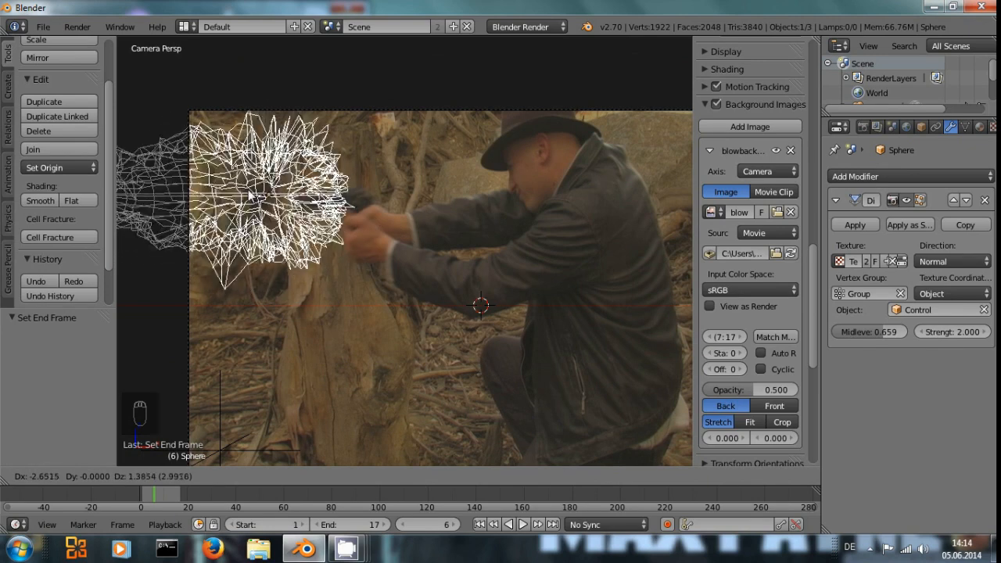
pyautogui.click(351, 200)
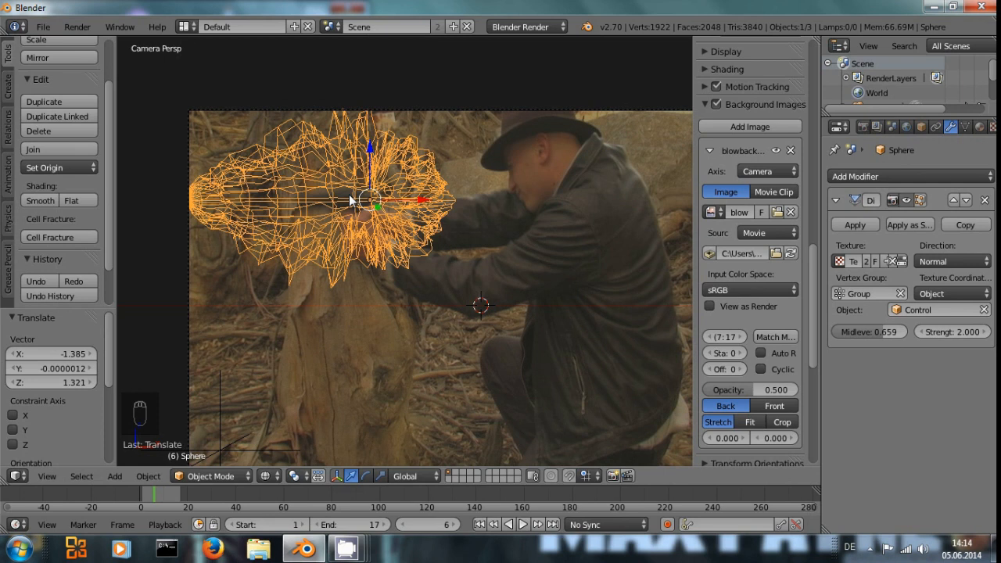
# Rotate the teardrop about -6.6° around the global Y axis and scale it uniformly to about 0.62
pyautogui.press('r')
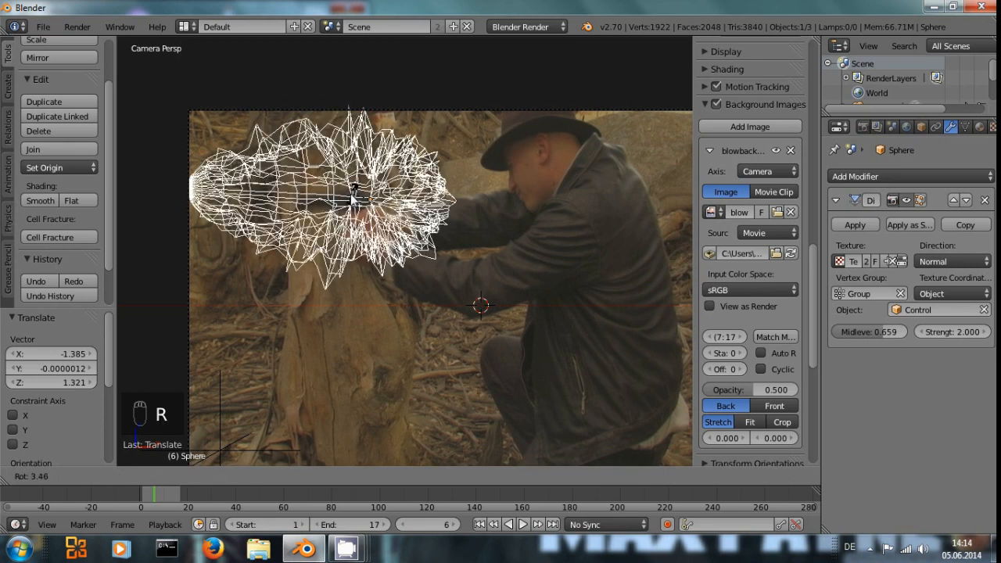
pyautogui.press('y')
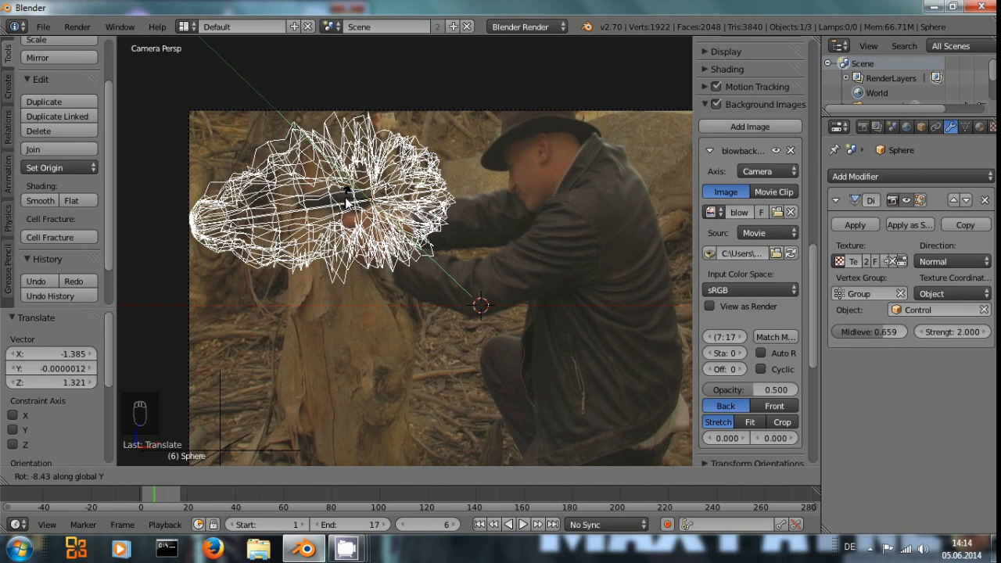
pyautogui.click(349, 201)
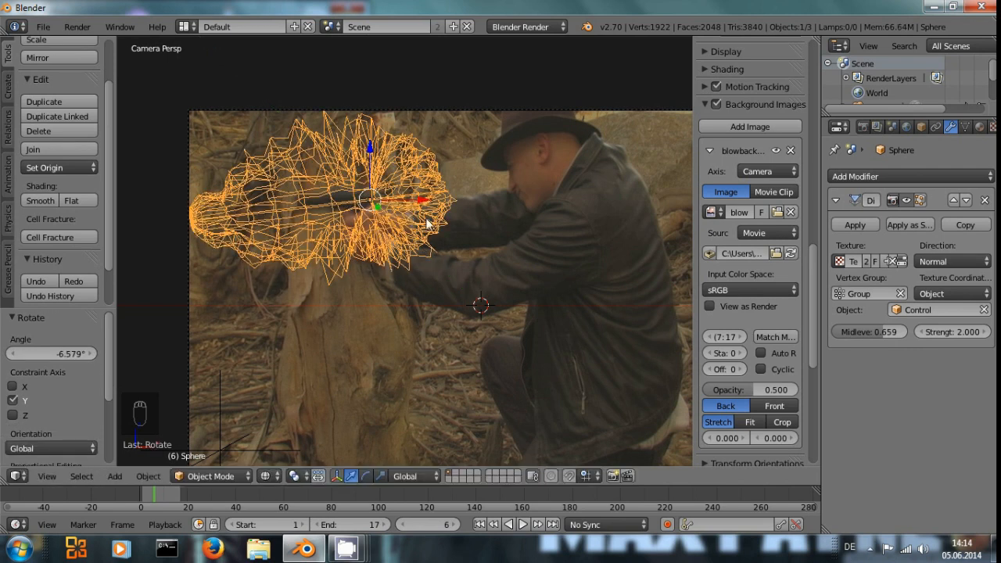
pyautogui.press('s')
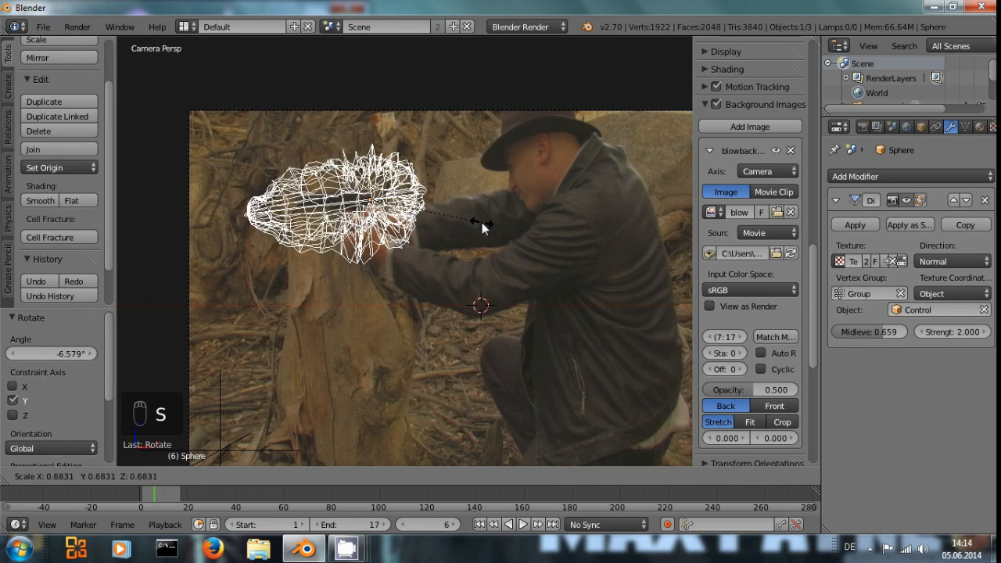
pyautogui.click(471, 223)
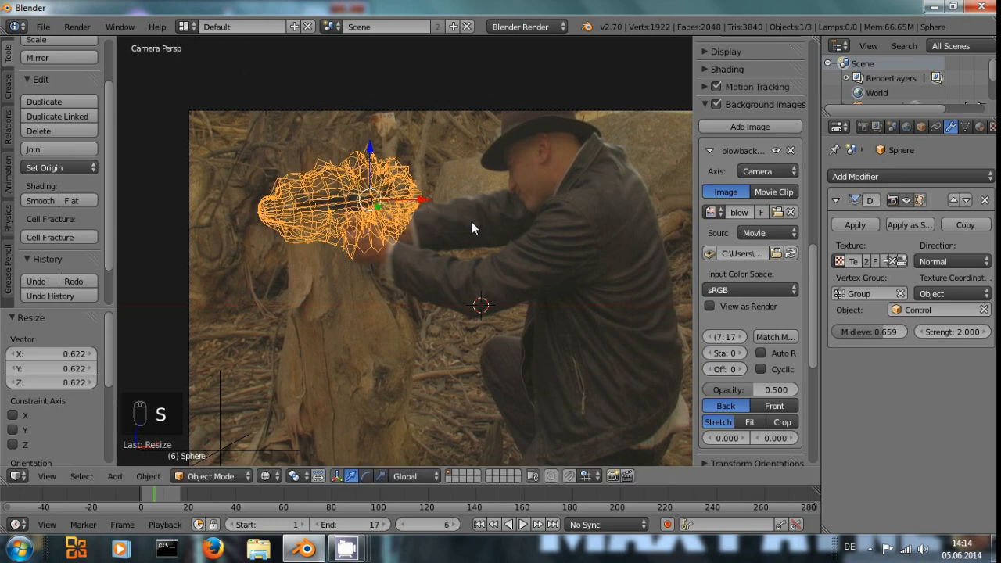
# Position the teardrop just in front of the pistol's muzzle, about -1.22 further in X, and test-render frame 6
pyautogui.press('g')
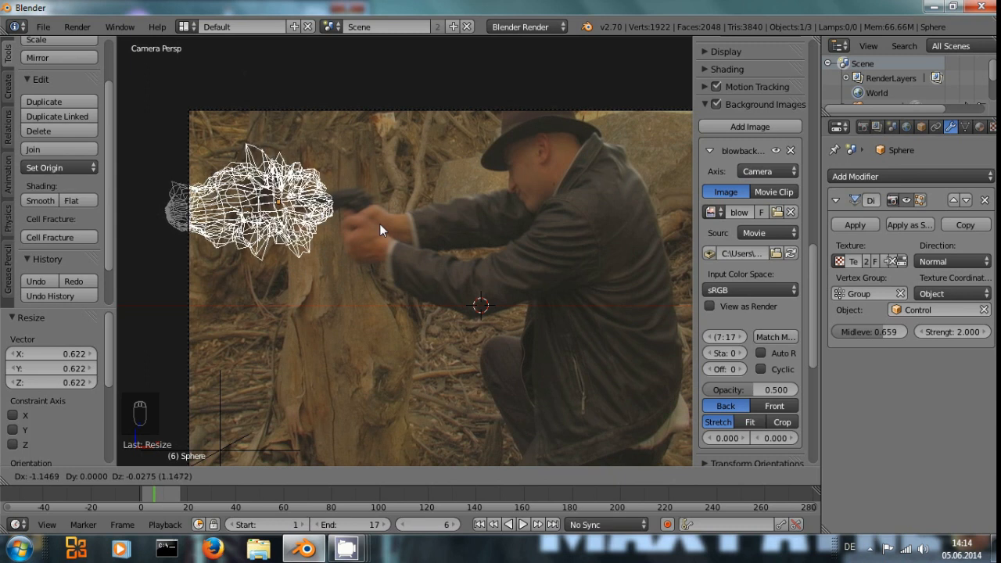
pyautogui.click(379, 225)
pyautogui.press('g')
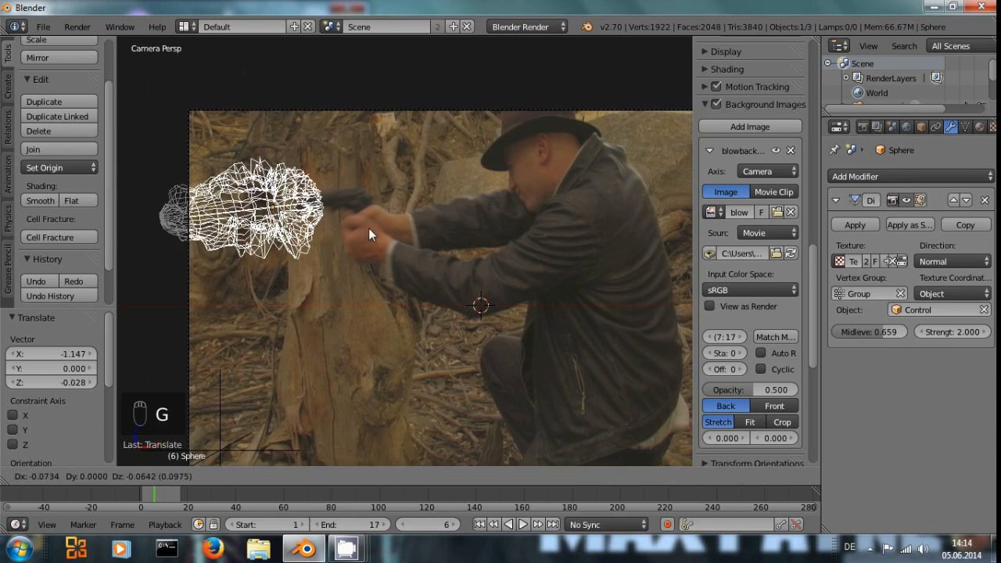
pyautogui.click(368, 227)
pyautogui.press('F12')
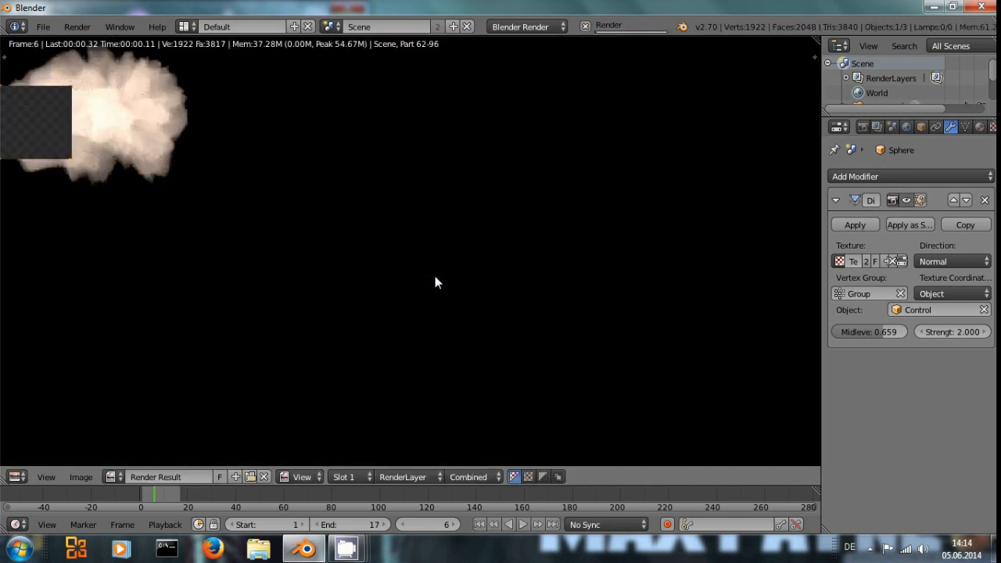
pyautogui.press('Escape')
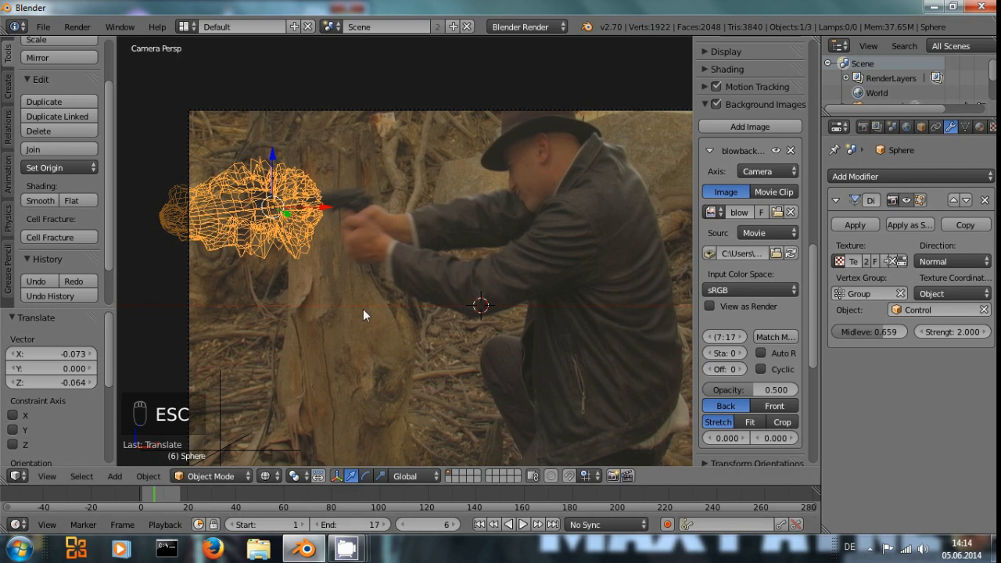
# Show the compositing nodes with Use Nodes and Backdrop enabled, and spread the Render Layers and Composite nodes apart
pyautogui.click(16, 475)
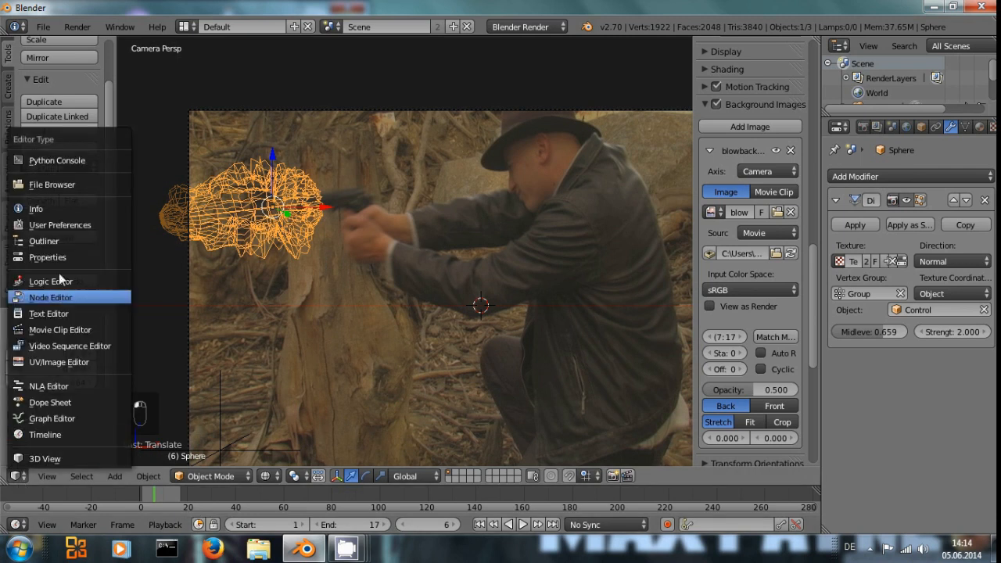
pyautogui.click(50, 297)
pyautogui.click(185, 476)
pyautogui.click(220, 476)
pyautogui.click(362, 476)
pyautogui.moveTo(275, 212); pyautogui.dragTo(146, 150)
pyautogui.moveTo(407, 195); pyautogui.dragTo(599, 173)
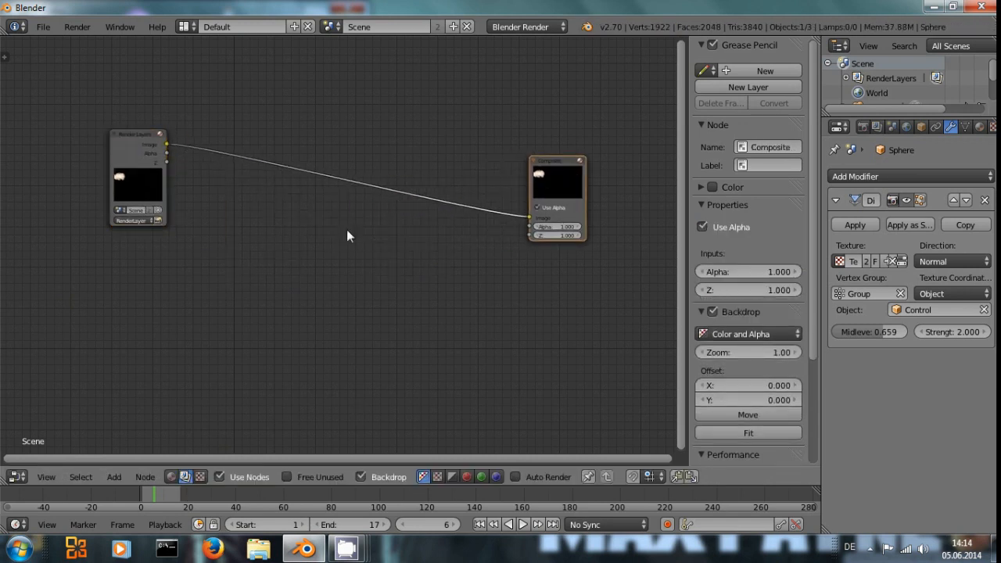
# Add a Movie Clip input node below the Render Layers node and assign the already loaded blowback clip to it
pyautogui.hotkey('shift', 'a')
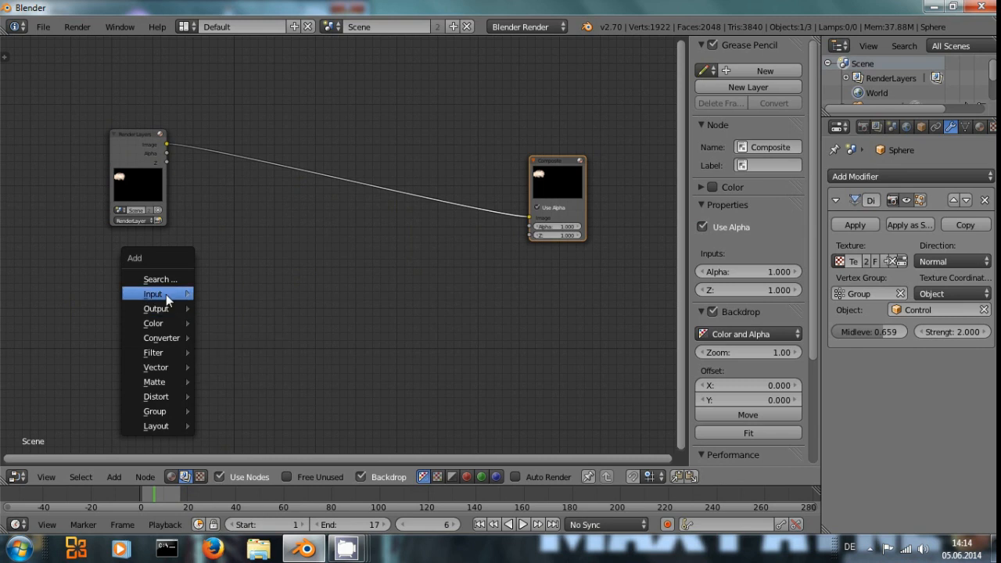
pyautogui.moveTo(166, 294)
pyautogui.click(239, 326)
pyautogui.click(99, 239)
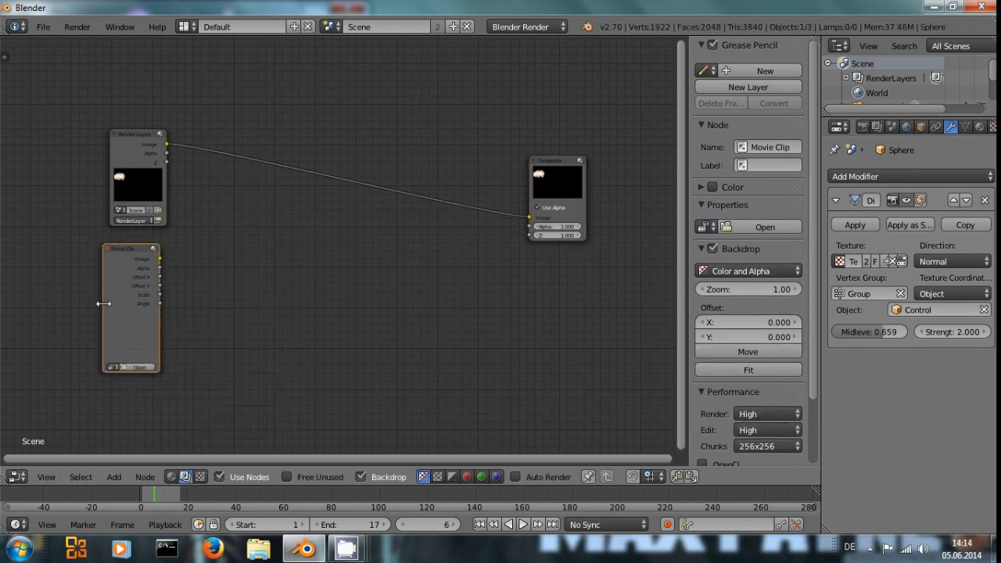
pyautogui.click(112, 367)
pyautogui.click(129, 384)
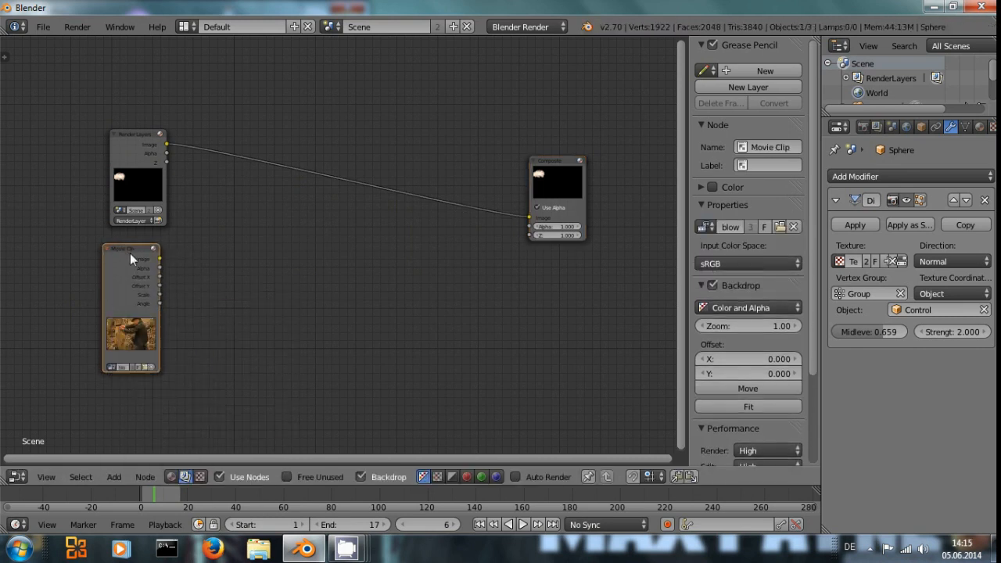
pyautogui.moveTo(130, 253); pyautogui.dragTo(112, 297)
# Add a Scale node set to Render Size and connect the Movie Clip's image output to its image input
pyautogui.hotkey('shift', 'a')
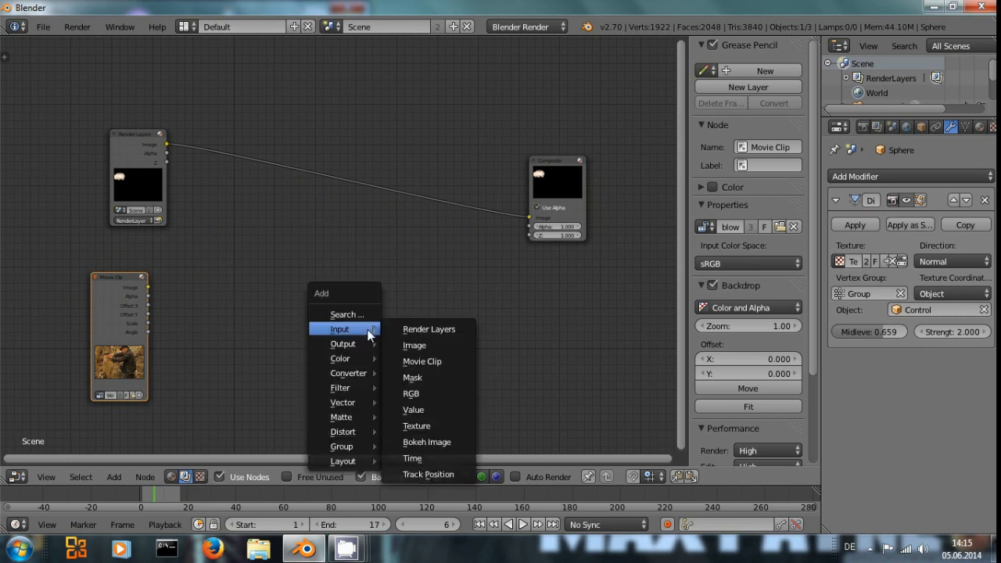
pyautogui.moveTo(336, 430)
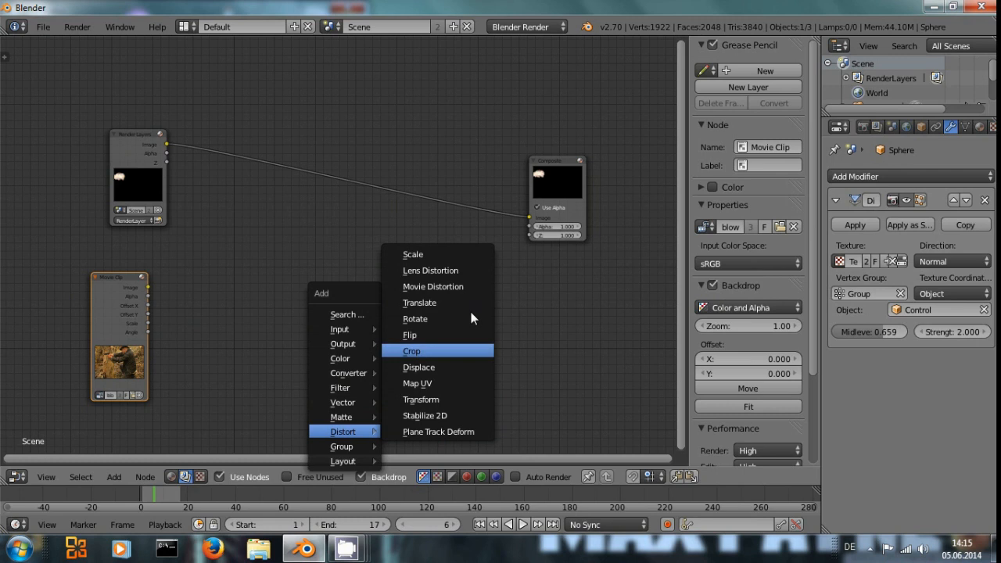
pyautogui.click(454, 254)
pyautogui.click(221, 308)
pyautogui.click(221, 310)
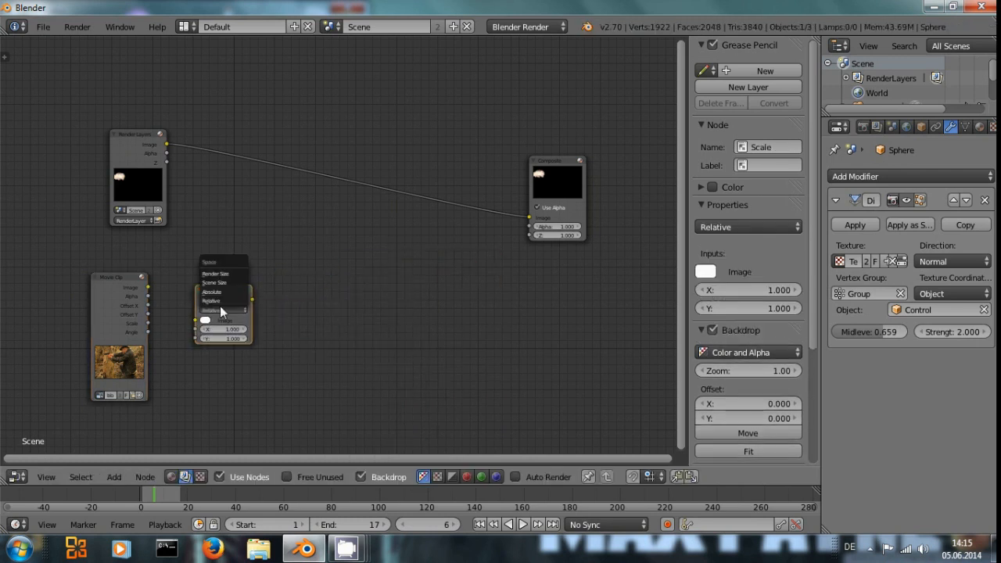
pyautogui.click(229, 276)
pyautogui.scroll(2, 286, 341)
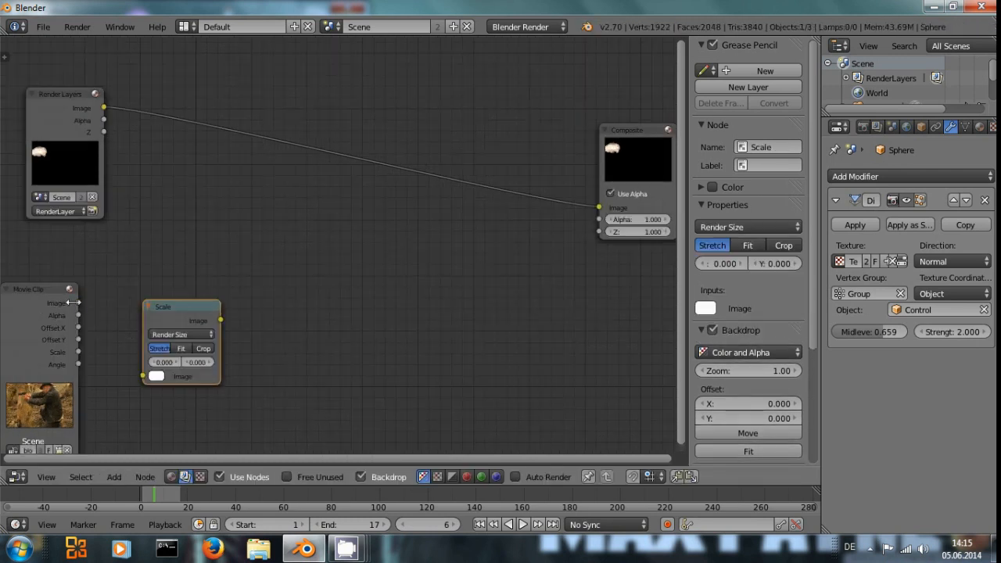
pyautogui.moveTo(143, 376); pyautogui.dragTo(143, 376)
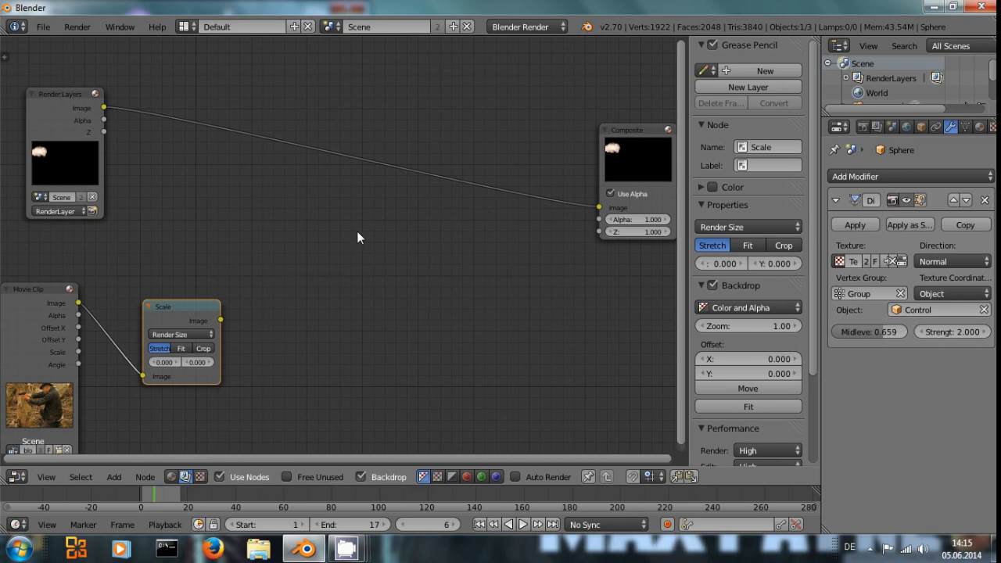
# Add a Mix node before the Composite node and connect the Scale node's image output to its lower image input
pyautogui.hotkey('shift', 'a')
pyautogui.moveTo(336, 160)
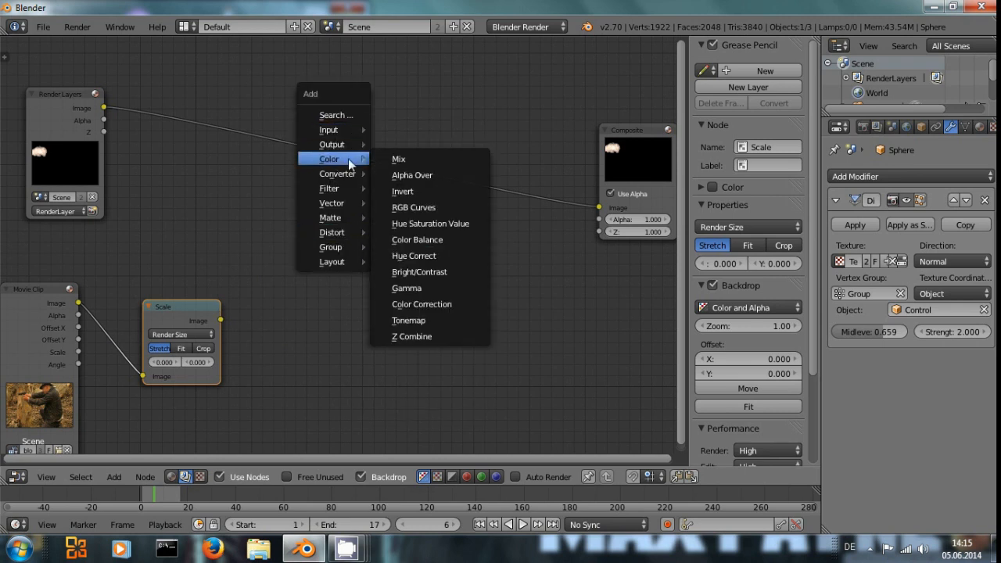
pyautogui.click(398, 158)
pyautogui.click(401, 192)
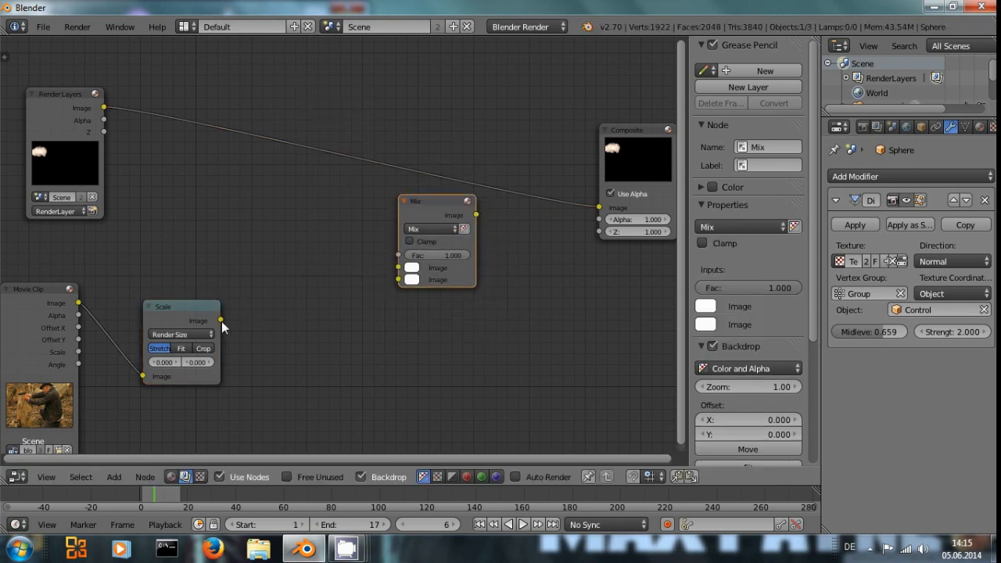
pyautogui.moveTo(362, 274); pyautogui.dragTo(398, 279)
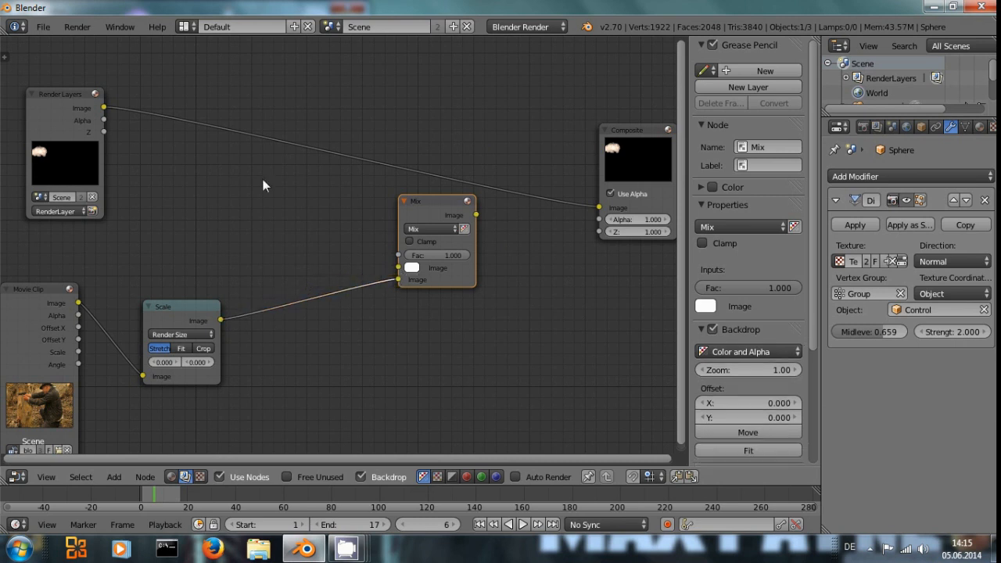
# Set the Mix node to Add, feed the Render Layers image into its upper input, and preview its output on the backdrop
pyautogui.click(424, 228)
pyautogui.click(422, 252)
pyautogui.click(440, 228)
pyautogui.click(426, 255)
pyautogui.moveTo(105, 111); pyautogui.dragTo(398, 267)
pyautogui.keyDown('ctrl'); pyautogui.keyDown('shift'); pyautogui.click(439, 214); pyautogui.keyUp('shift'); pyautogui.keyUp('ctrl')
pyautogui.moveTo(445, 212); pyautogui.dragTo(565, 299)
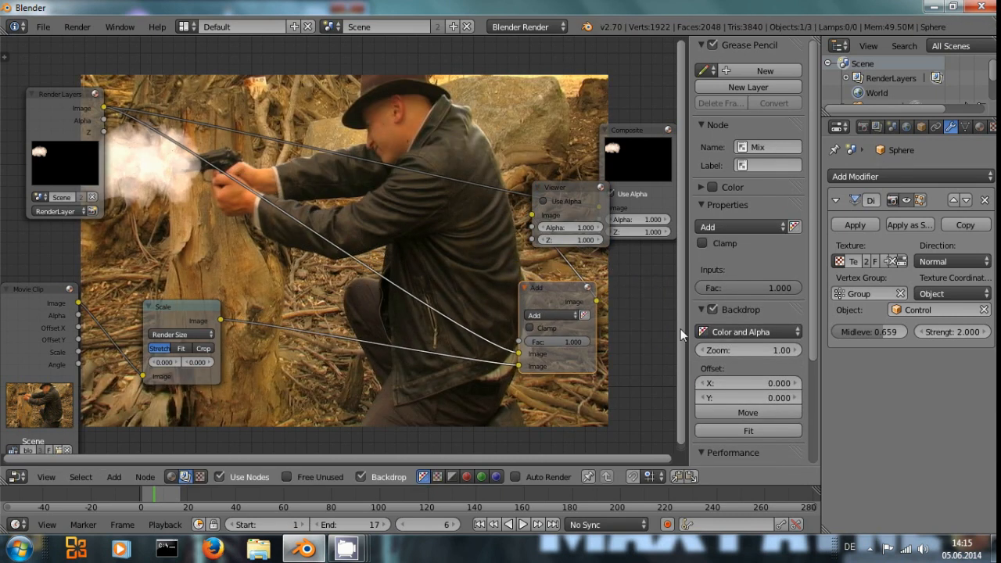
pyautogui.moveTo(577, 209); pyautogui.dragTo(700, 325)
# Make room around the Render Layers node and add a Blur node beside it
pyautogui.moveTo(338, 304); pyautogui.dragTo(203, 285, button='middle')
pyautogui.moveTo(186, 243); pyautogui.dragTo(369, 282, button='middle')
pyautogui.moveTo(117, 175); pyautogui.dragTo(57, 156)
pyautogui.moveTo(204, 213); pyautogui.dragTo(291, 272, button='middle')
pyautogui.moveTo(155, 190); pyautogui.dragTo(49, 165)
pyautogui.hotkey('shift', 'a')
pyautogui.moveTo(200, 176)
pyautogui.click(252, 173)
pyautogui.click(164, 58)
# Set the Blur node to Fast Gaussian with Relative enabled, and connect the Render Layers image to it with a backdrop preview
pyautogui.click(197, 95)
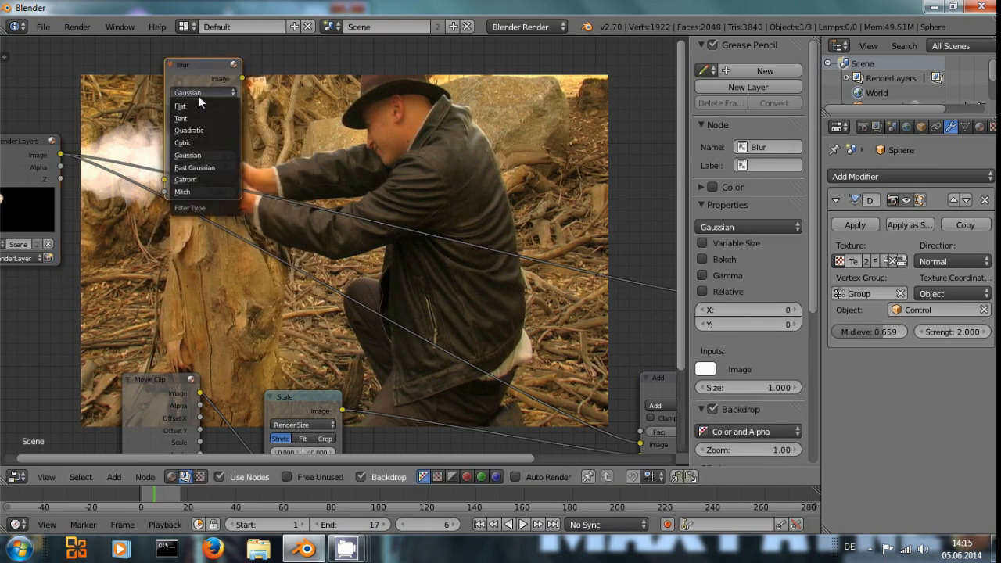
pyautogui.click(207, 170)
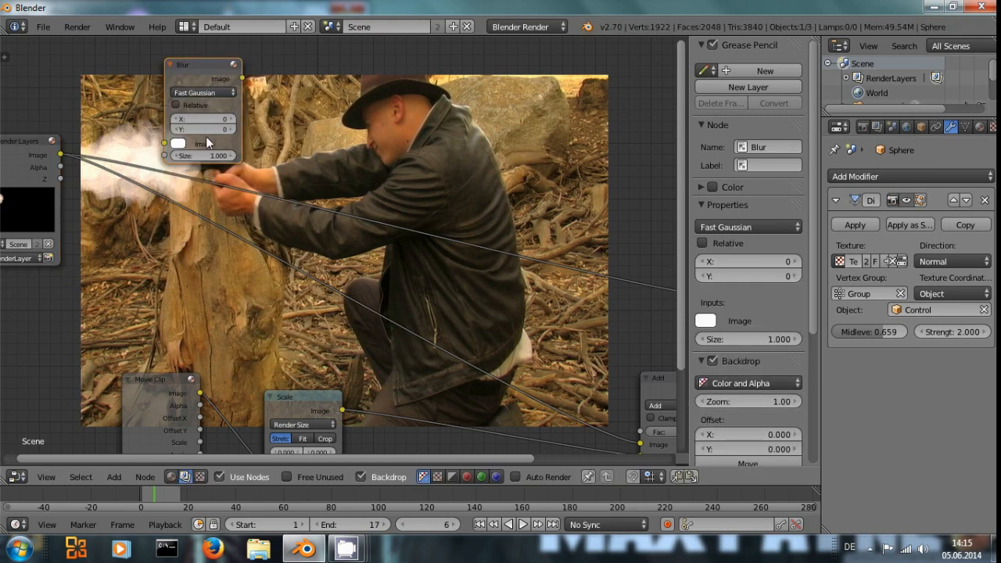
pyautogui.click(178, 105)
pyautogui.moveTo(145, 274); pyautogui.dragTo(283, 321, button='middle')
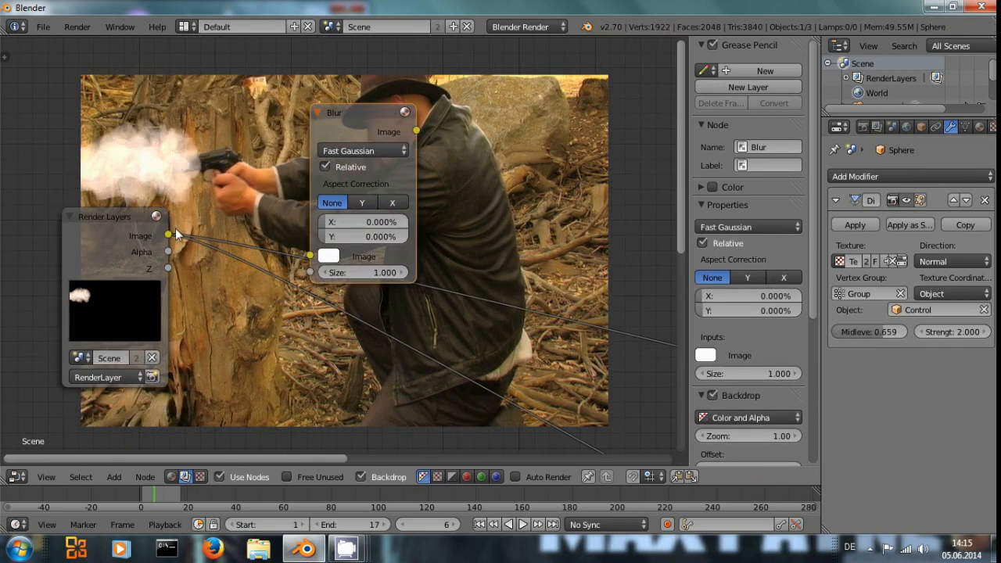
pyautogui.moveTo(326, 257); pyautogui.dragTo(321, 256)
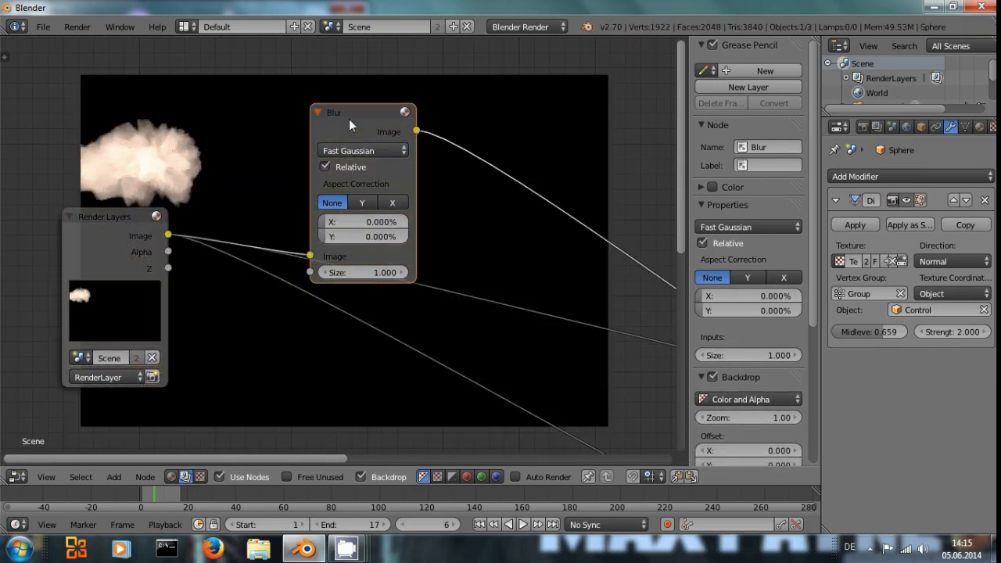
# Set the Blur node's X and Y amounts to 20%
pyautogui.click(370, 222)
pyautogui.write('20')
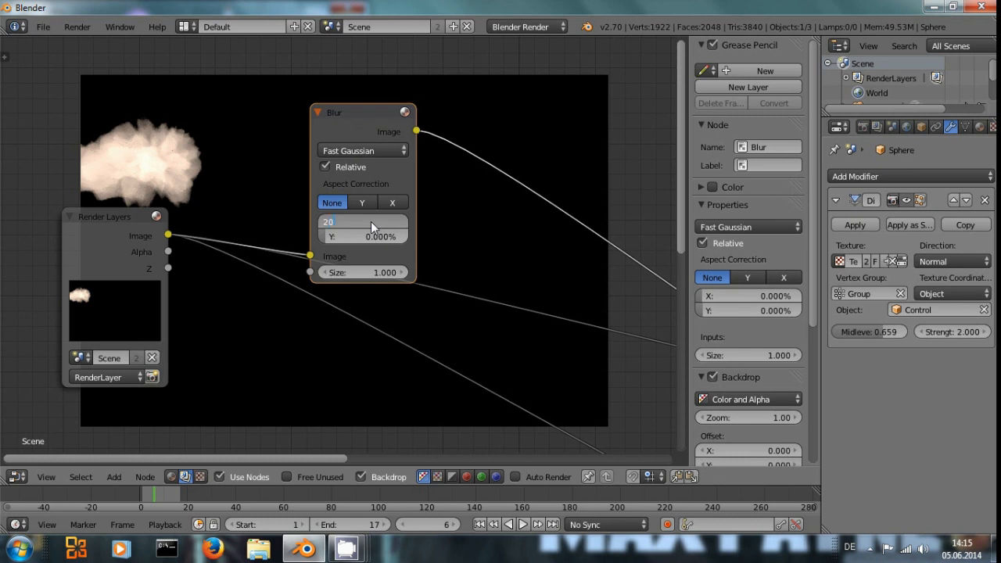
pyautogui.press('Return')
pyautogui.click(373, 235)
pyautogui.write('20')
pyautogui.press('Return')
# Compare the Blur node's aspect correction options and choose Y
pyautogui.click(370, 204)
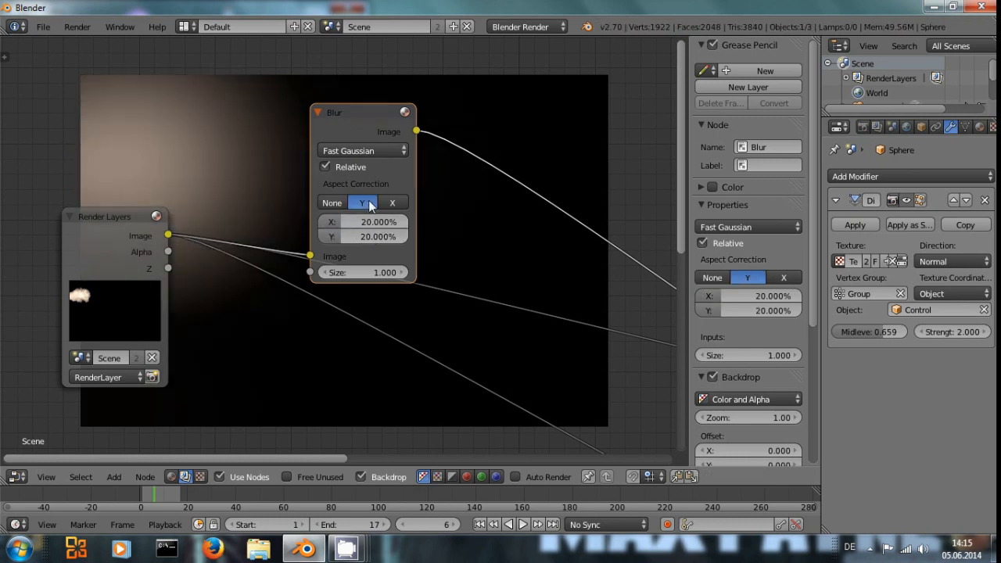
pyautogui.click(401, 205)
pyautogui.click(372, 204)
pyautogui.click(329, 203)
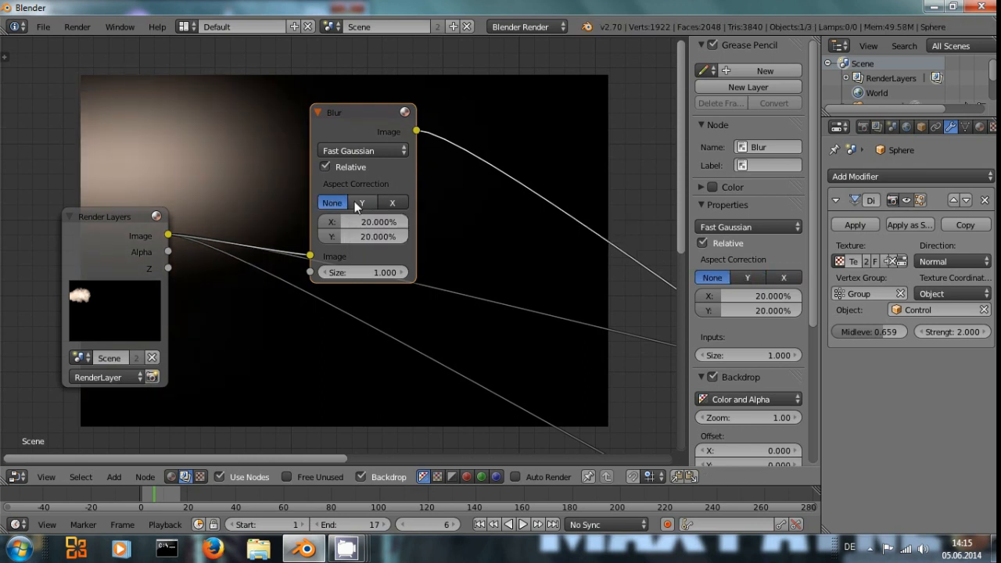
pyautogui.click(356, 203)
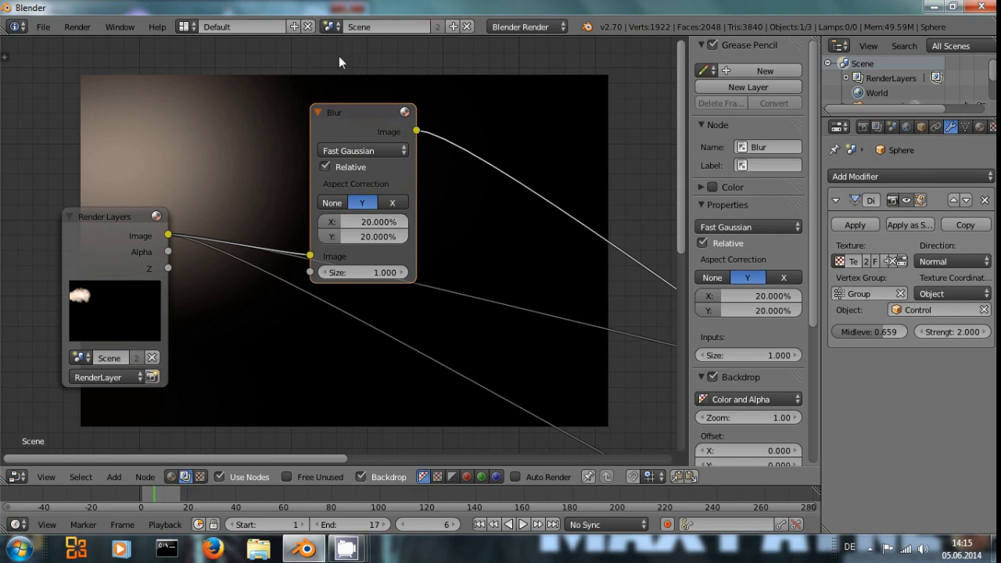
# Move the Blur node up, place a duplicate below it, and connect the Render Layers image to the duplicate
pyautogui.moveTo(340, 111); pyautogui.dragTo(300, 57)
pyautogui.hotkey('shift', 'd')
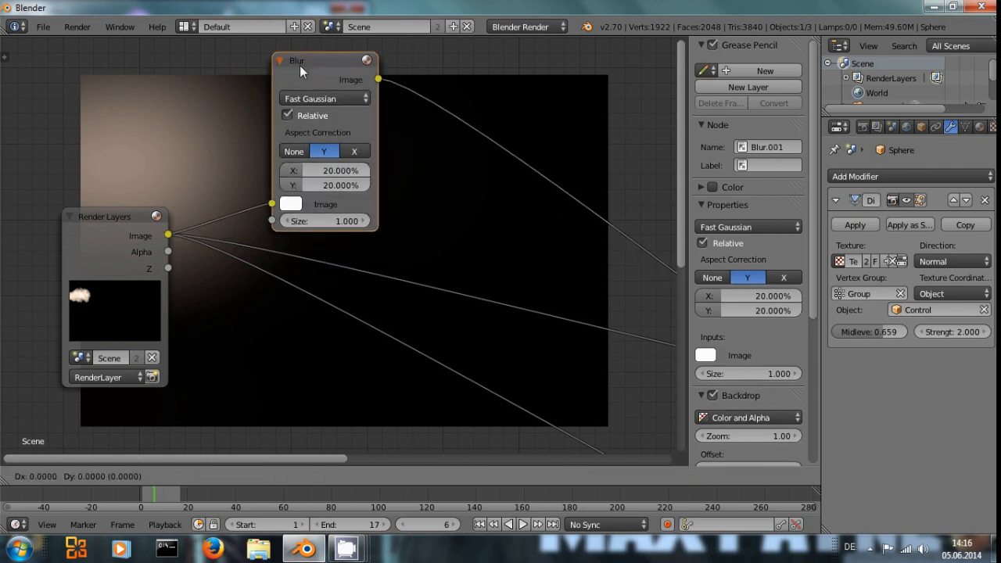
pyautogui.click(244, 318)
pyautogui.moveTo(471, 283); pyautogui.dragTo(565, 189, button='middle')
pyautogui.moveTo(279, 307); pyautogui.dragTo(310, 369)
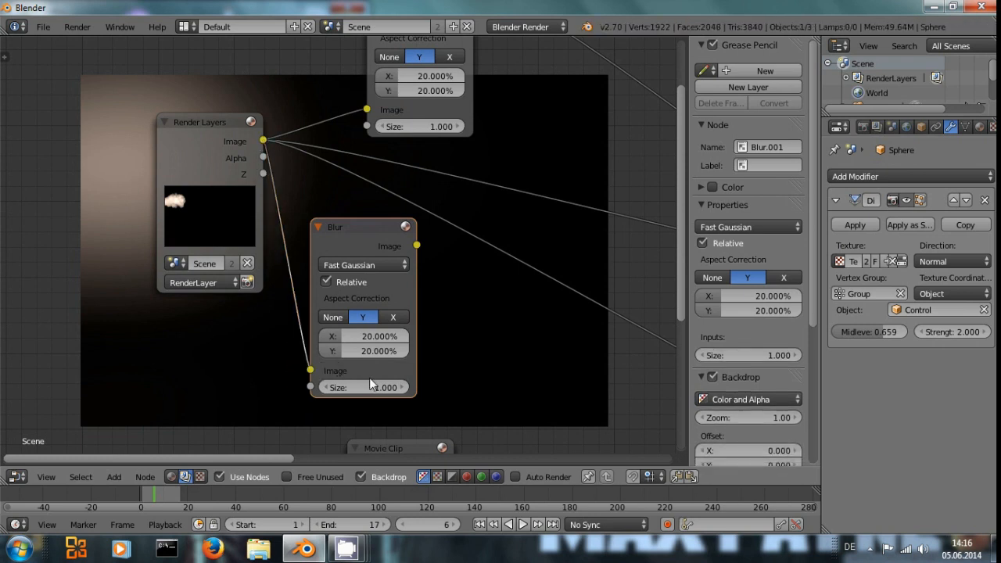
# Set the duplicated Blur node's X and Y amounts to 2% and preview its output on the backdrop
pyautogui.click(361, 337)
pyautogui.write('2')
pyautogui.press('Return')
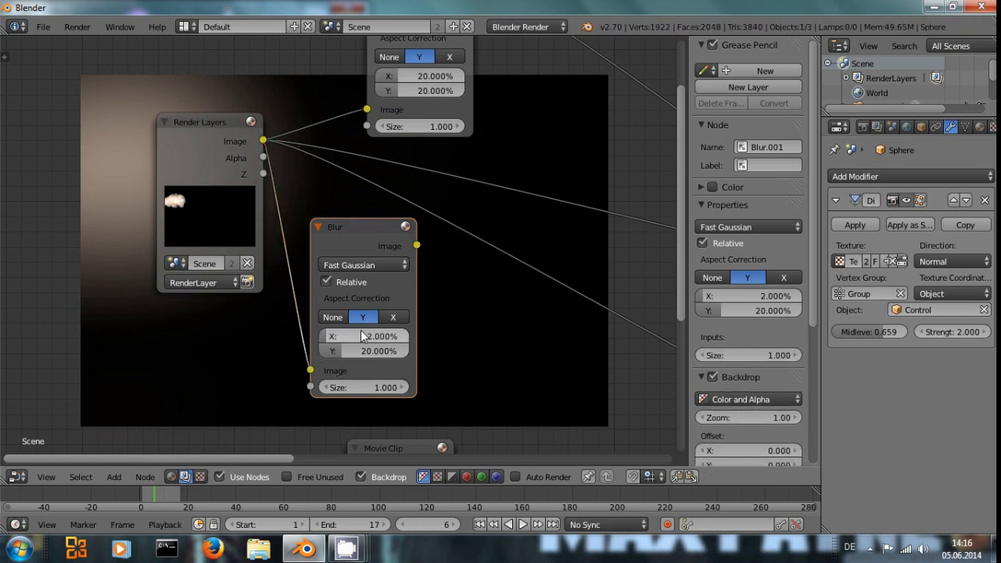
pyautogui.click(365, 349)
pyautogui.write('2')
pyautogui.press('Return')
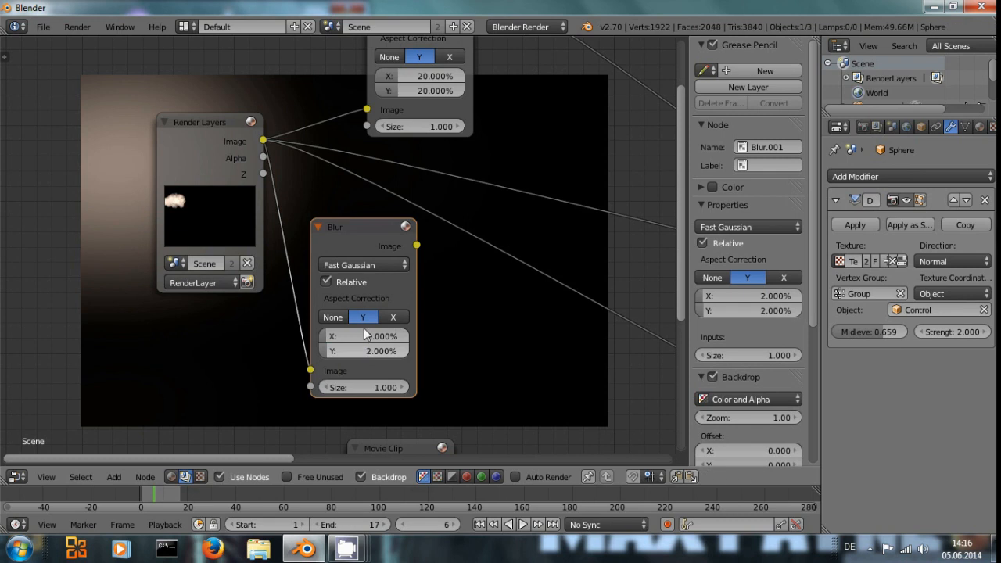
pyautogui.keyDown('ctrl'); pyautogui.keyDown('shift'); pyautogui.click(361, 233); pyautogui.keyUp('shift'); pyautogui.keyUp('ctrl')
pyautogui.moveTo(228, 269); pyautogui.dragTo(125, 311, button='middle')
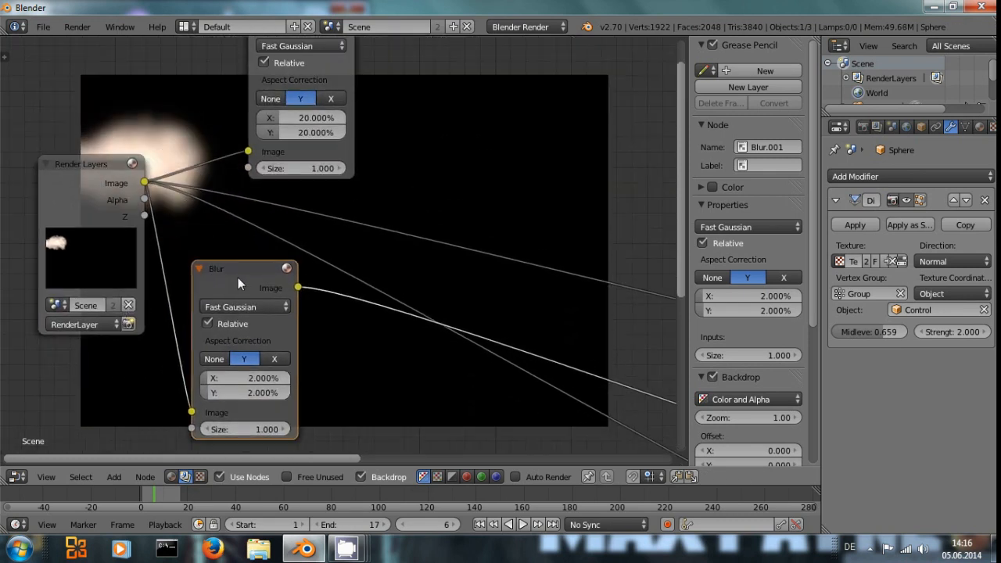
# Tidy the lower Blur node's position and add a Mix node set to Add after the two Blur nodes
pyautogui.moveTo(238, 277); pyautogui.dragTo(284, 236)
pyautogui.moveTo(499, 202); pyautogui.dragTo(404, 240, button='middle')
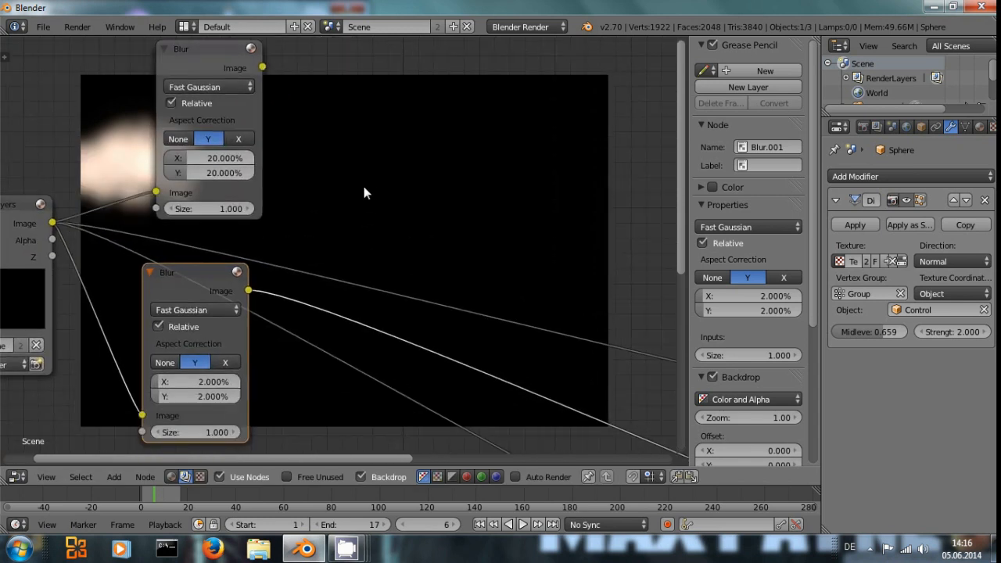
pyautogui.hotkey('shift', 'a')
pyautogui.moveTo(336, 156)
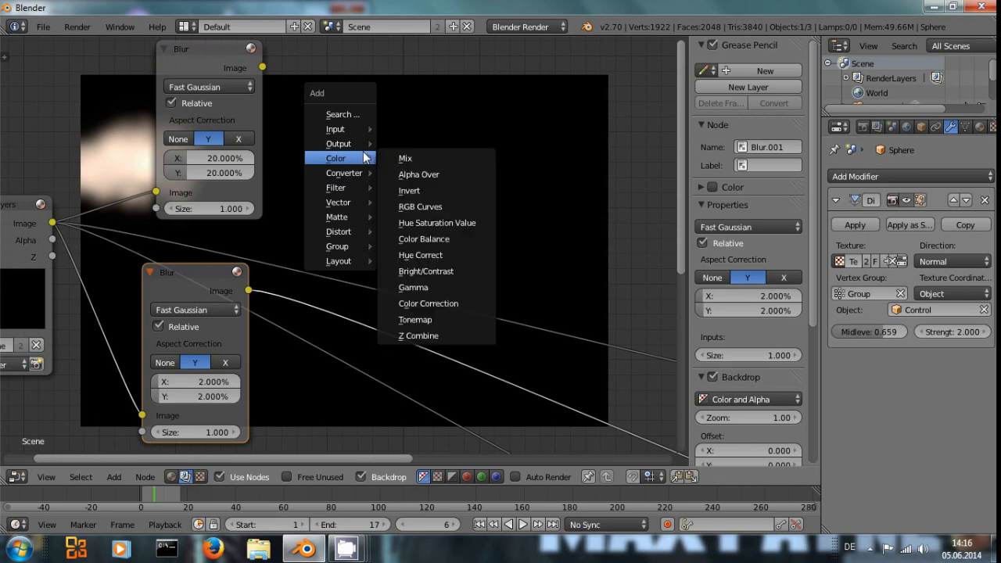
pyautogui.click(400, 155)
pyautogui.click(446, 111)
pyautogui.click(488, 151)
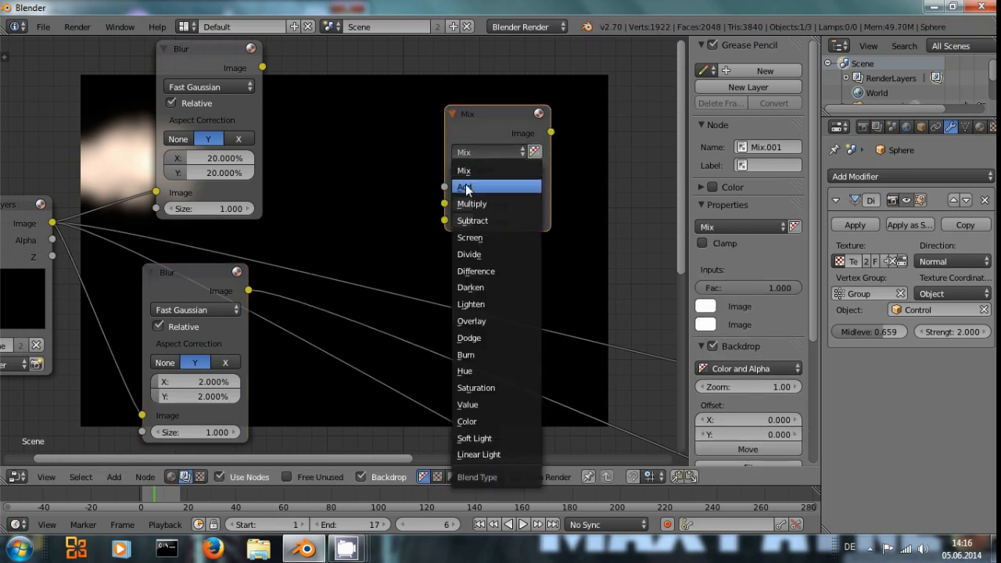
pyautogui.click(478, 183)
# Connect the 20% and 2% Blur outputs to the new Add node's image inputs, preview the sum, and move the node closer
pyautogui.moveTo(438, 204); pyautogui.dragTo(444, 204)
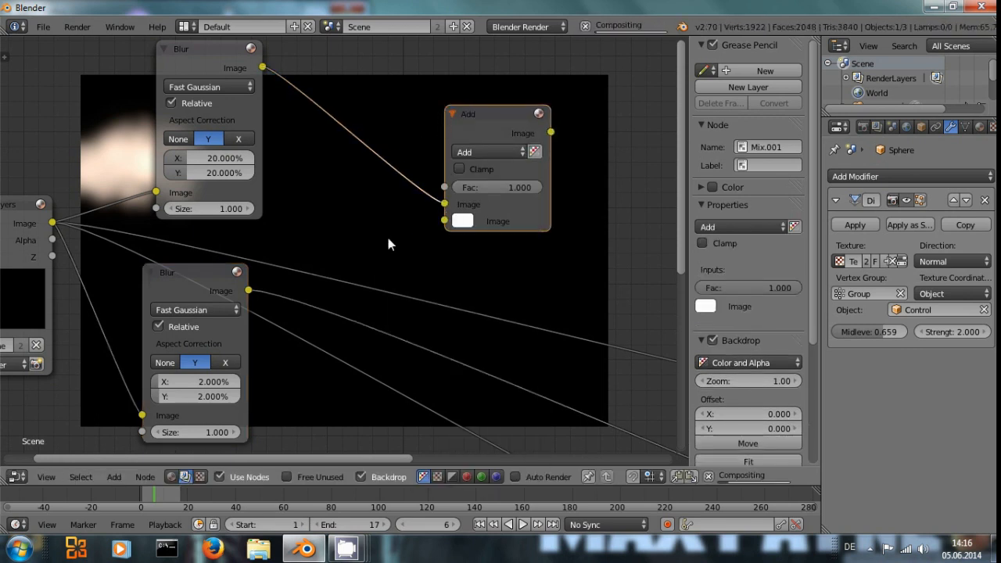
pyautogui.moveTo(248, 290); pyautogui.dragTo(444, 220)
pyautogui.click(501, 134)
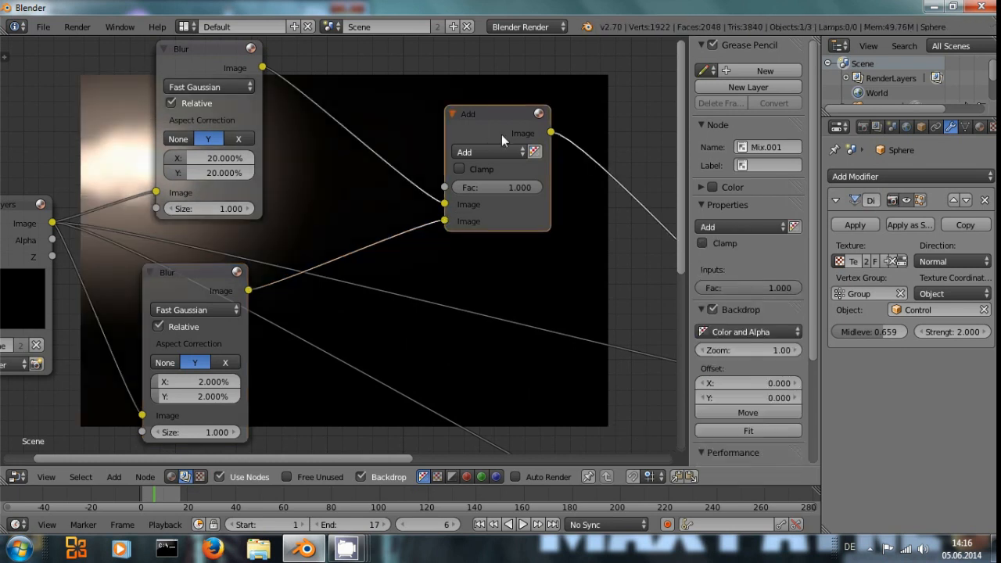
pyautogui.moveTo(501, 134); pyautogui.dragTo(354, 178)
pyautogui.moveTo(301, 250); pyautogui.dragTo(2, 321, button='middle')
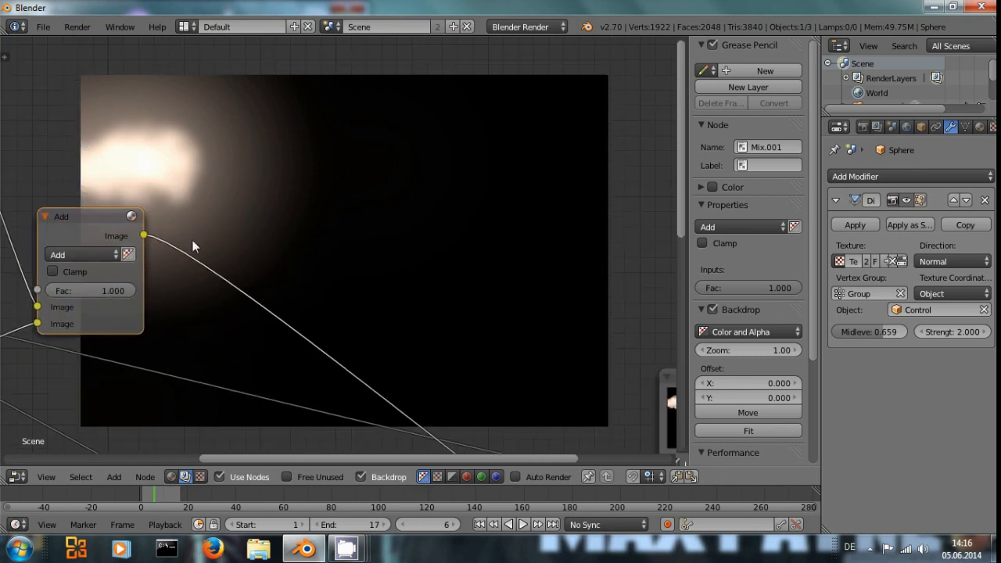
pyautogui.moveTo(114, 294); pyautogui.dragTo(135, 291)
pyautogui.moveTo(94, 219); pyautogui.dragTo(128, 167)
pyautogui.moveTo(202, 276); pyautogui.dragTo(368, 249, button='middle')
pyautogui.press('a')
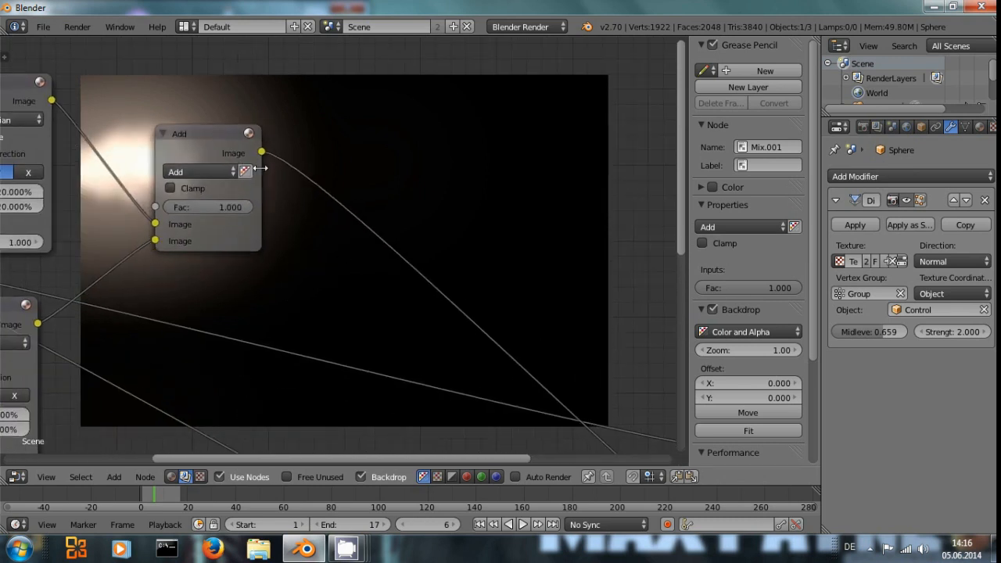
# Insert a duplicate Add node after the blur Add node, blending in the Render Layers image with a Fac of 0.464
pyautogui.click(216, 138)
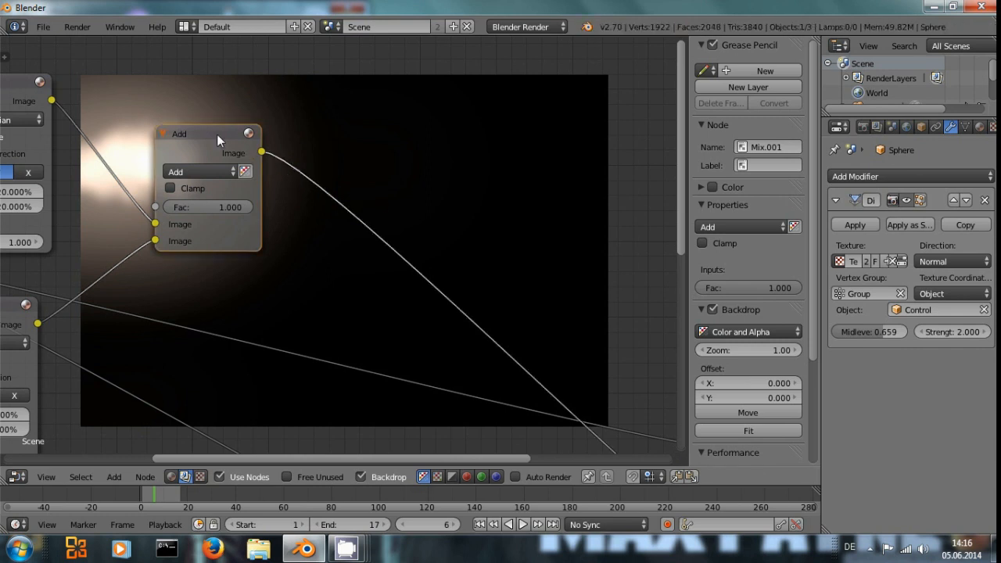
pyautogui.hotkey('shift', 'd')
pyautogui.click(409, 156)
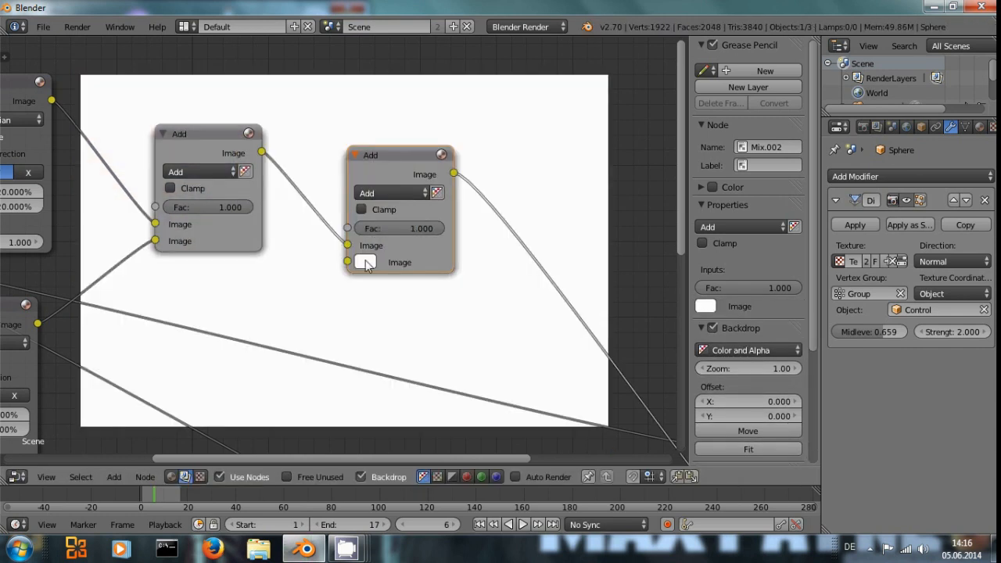
pyautogui.moveTo(152, 326); pyautogui.dragTo(286, 298, button='middle')
pyautogui.moveTo(9, 223); pyautogui.dragTo(514, 226)
pyautogui.moveTo(536, 257); pyautogui.dragTo(250, 312, button='middle')
pyautogui.moveTo(326, 315); pyautogui.dragTo(296, 314)
# Rearrange the Composite and footage Add nodes, and feed the combined glow into the footage Add node's upper input
pyautogui.moveTo(400, 333); pyautogui.dragTo(327, 108, button='middle')
pyautogui.moveTo(440, 203); pyautogui.dragTo(340, 161, button='middle')
pyautogui.moveTo(540, 184); pyautogui.dragTo(671, 137)
pyautogui.moveTo(398, 359); pyautogui.dragTo(431, 237, button='middle')
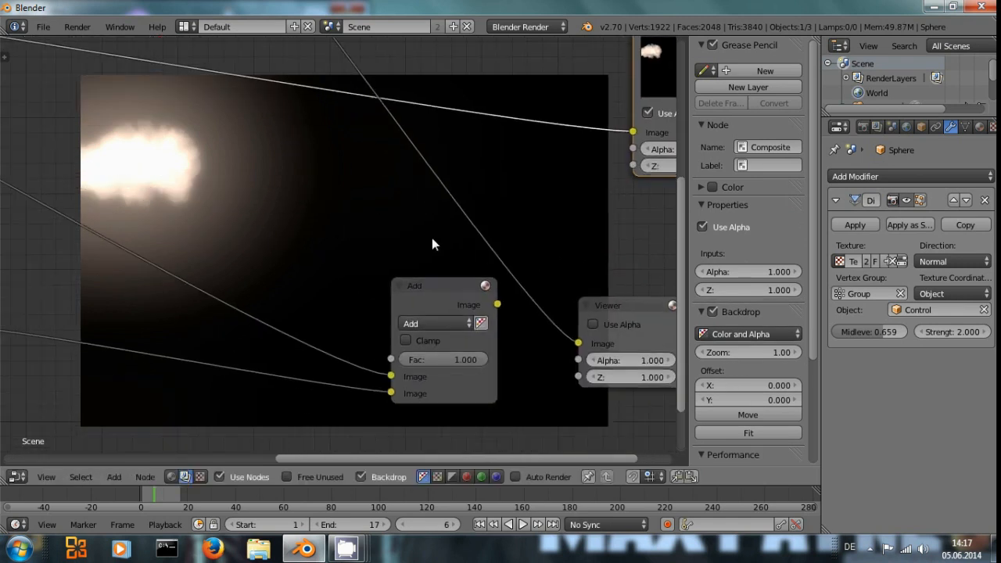
pyautogui.scroll(-8, 341, 271)
pyautogui.moveTo(336, 232); pyautogui.dragTo(358, 286, button='middle')
pyautogui.moveTo(403, 315); pyautogui.dragTo(394, 199)
pyautogui.moveTo(340, 223); pyautogui.dragTo(375, 232)
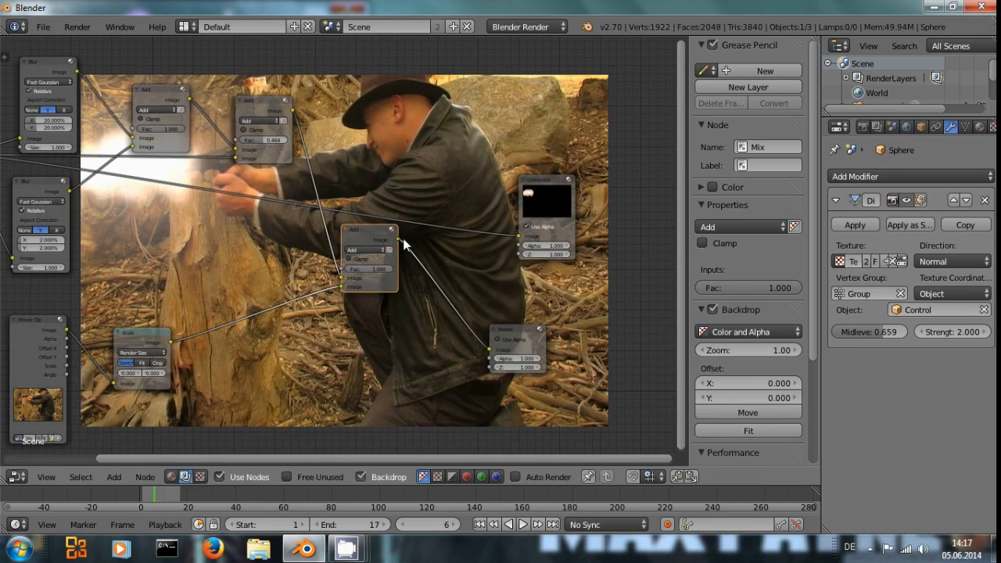
# Connect the footage Add node's image output to the Composite node and inspect the muzzle flash on the backdrop
pyautogui.moveTo(513, 245); pyautogui.dragTo(517, 236)
pyautogui.moveTo(454, 282); pyautogui.dragTo(80, 348, button='middle')
pyautogui.scroll(3, 204, 199)
pyautogui.moveTo(204, 198); pyautogui.dragTo(316, 219, button='middle')
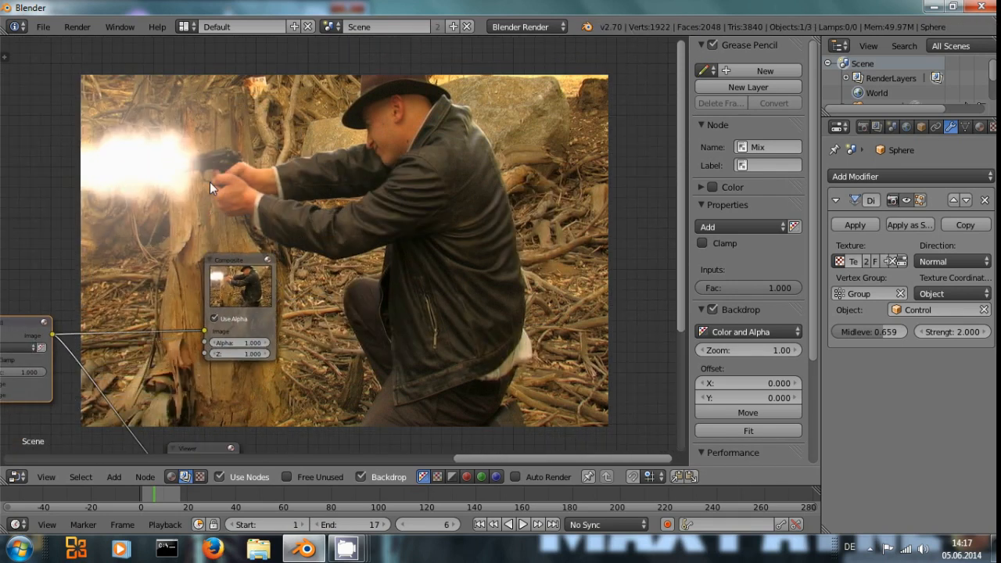
pyautogui.scroll(1, 188, 220)
pyautogui.moveTo(184, 213); pyautogui.dragTo(401, 125, button='middle')
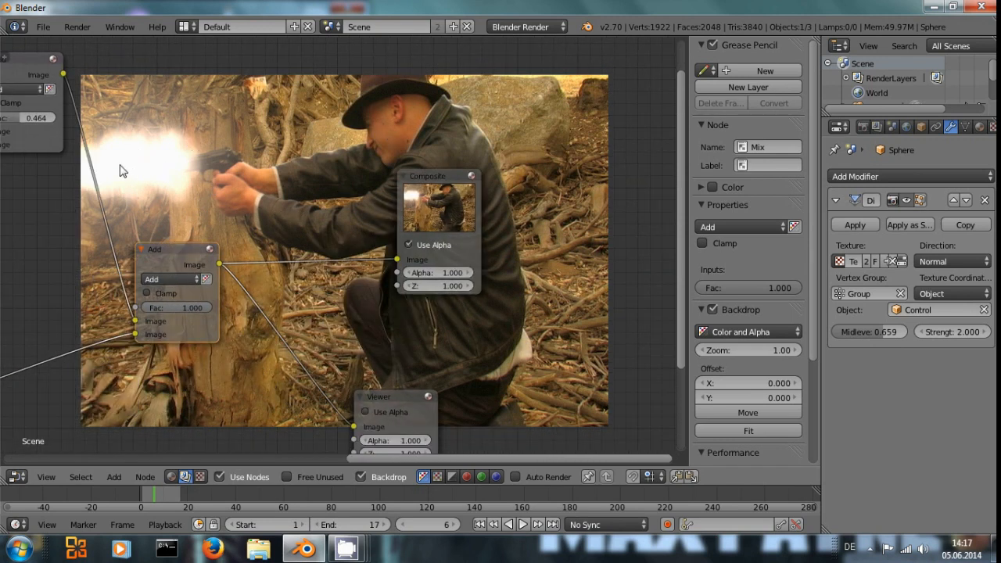
pyautogui.moveTo(123, 167); pyautogui.dragTo(136, 157, button='middle')
# Return to the 3D view and rotate the teardrop about -4.2° around the global Y axis
pyautogui.click(17, 476)
pyautogui.click(36, 460)
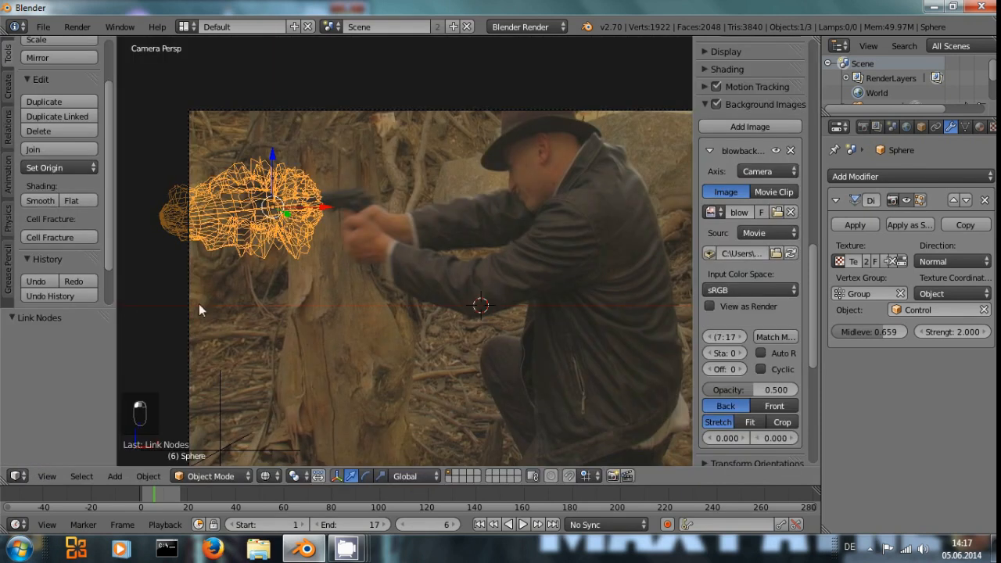
pyautogui.press('r')
pyautogui.press('y')
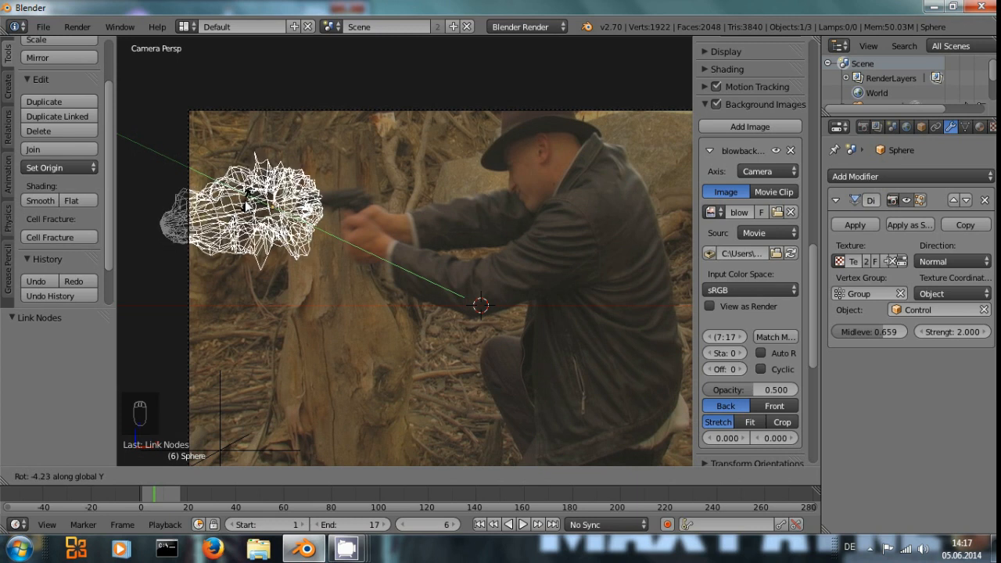
pyautogui.click(245, 202)
# Shift the teardrop about -0.275 in X and -0.037 in Z, and test-render frame 6
pyautogui.press('g')
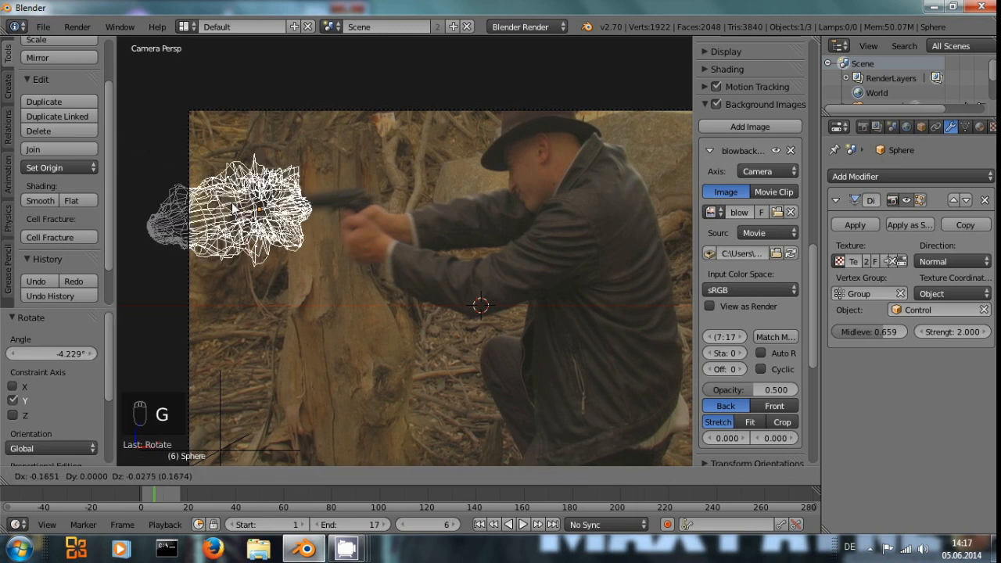
pyautogui.click(358, 189)
pyautogui.press('F12')
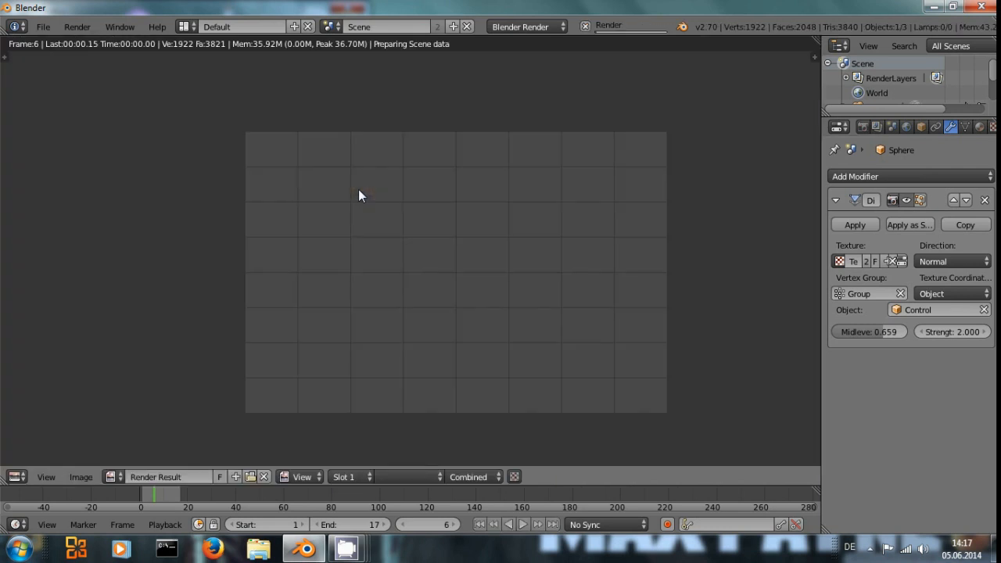
pyautogui.scroll(2, 383, 246)
pyautogui.press('Escape')
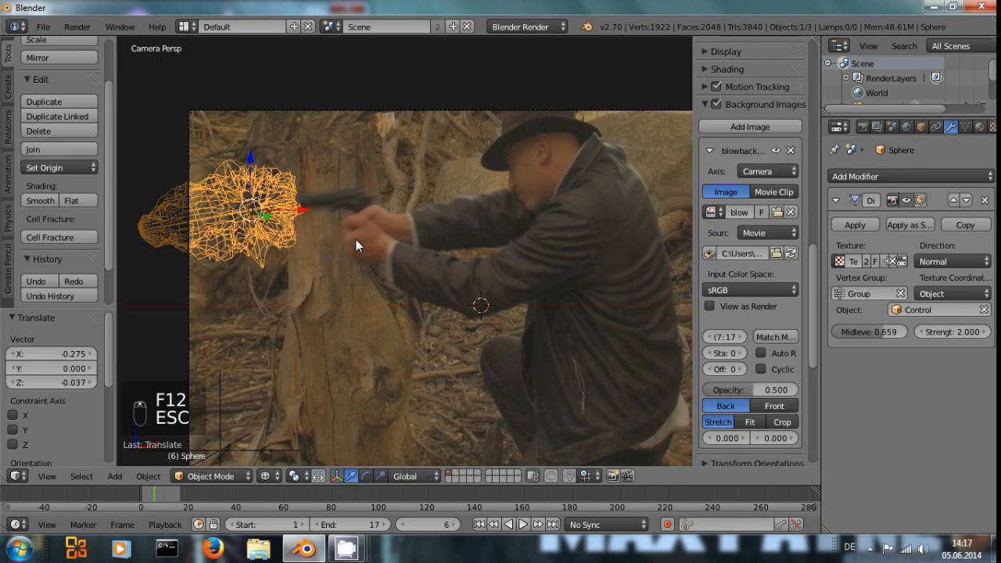
# Move the teardrop about -0.119 along Z to line it up with the pistol barrel, and test-render frame 6
pyautogui.press('g')
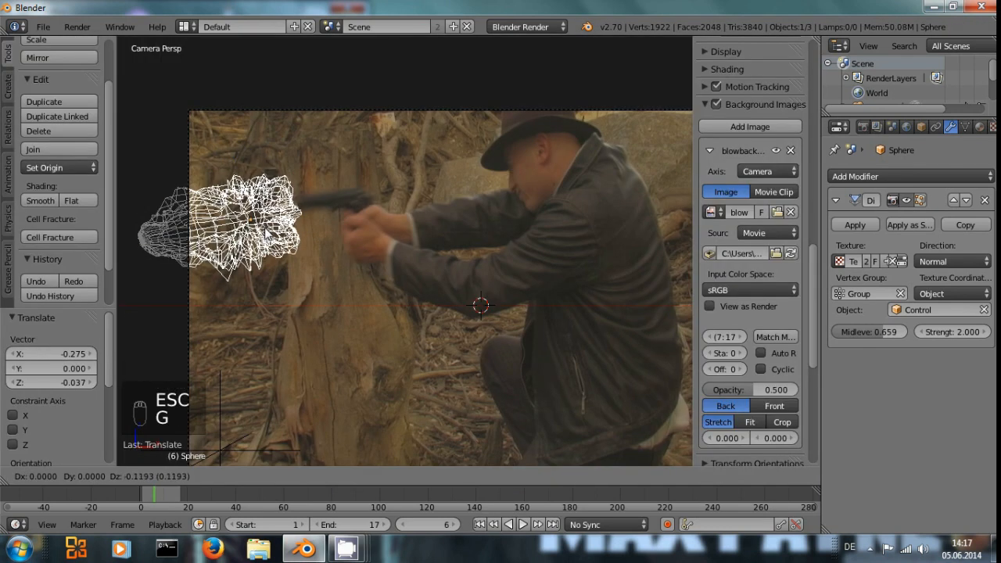
pyautogui.click(267, 231)
pyautogui.press('F12')
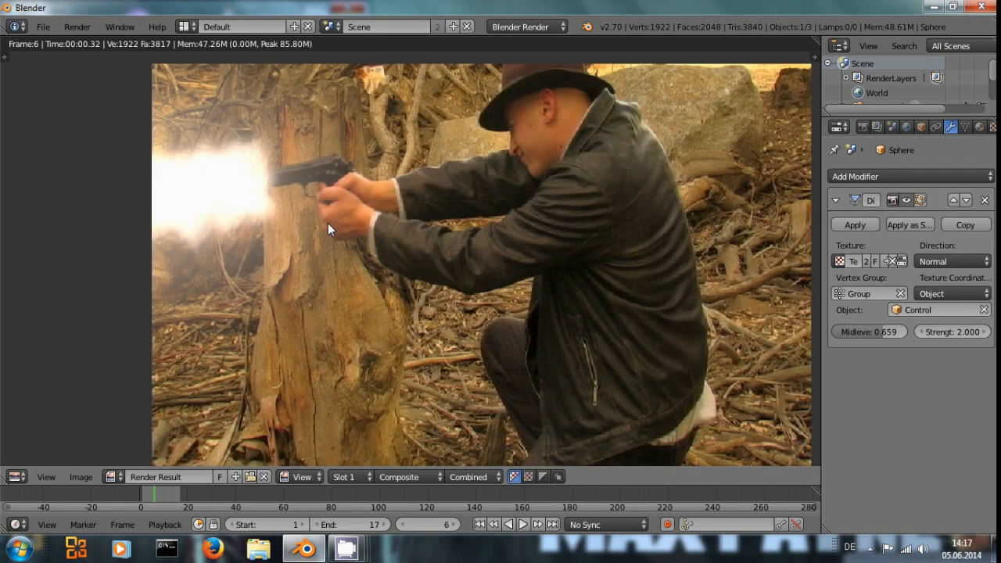
pyautogui.press('Escape')
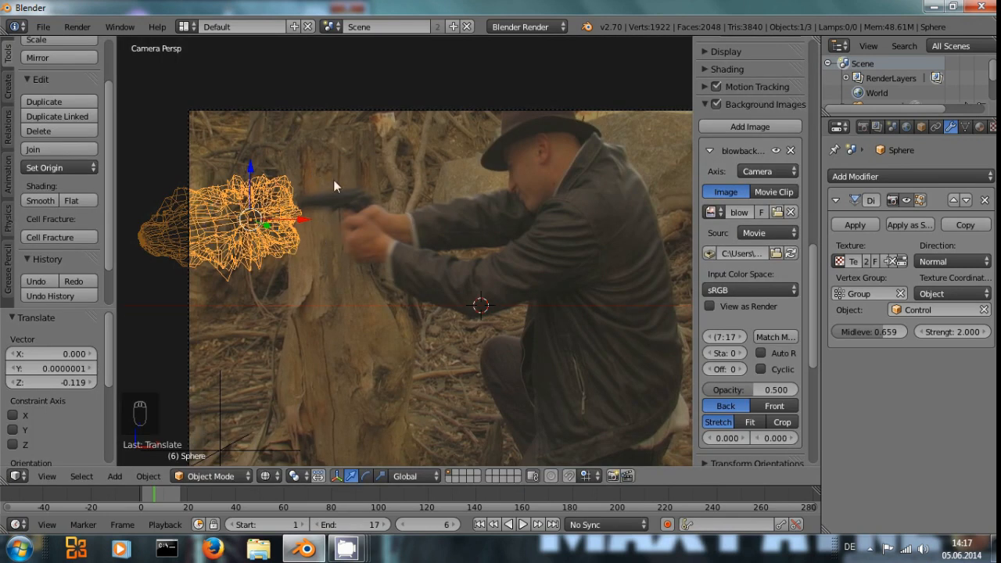
# Try a light blue emission colour on the muzzle flash material and test-render frame 6
pyautogui.click(979, 127)
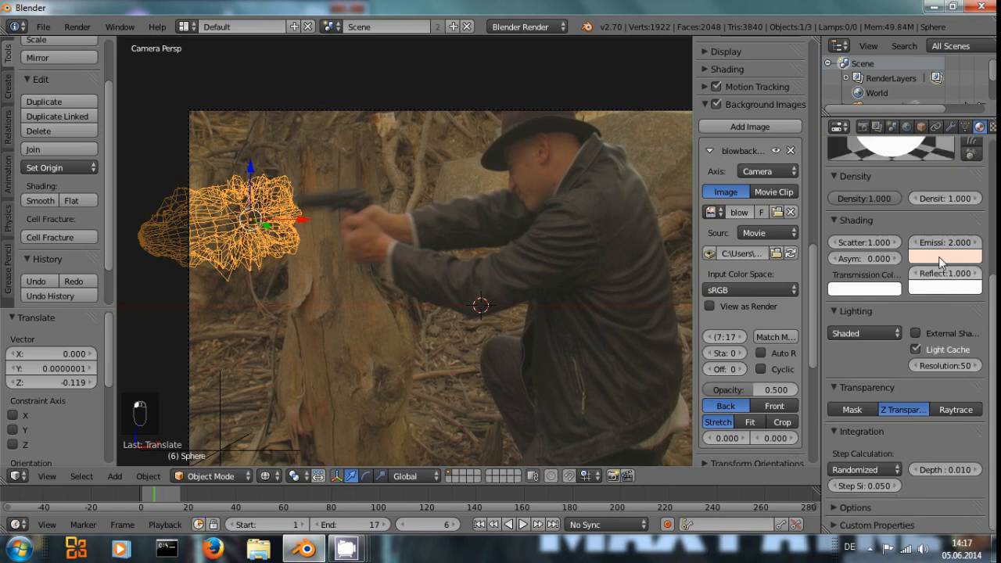
pyautogui.click(941, 258)
pyautogui.click(912, 100)
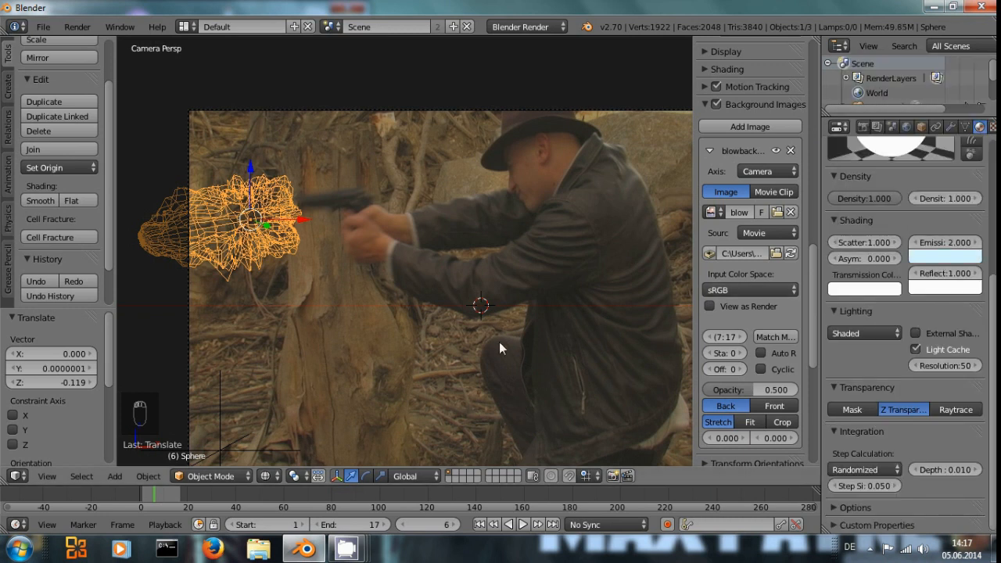
pyautogui.press('F12')
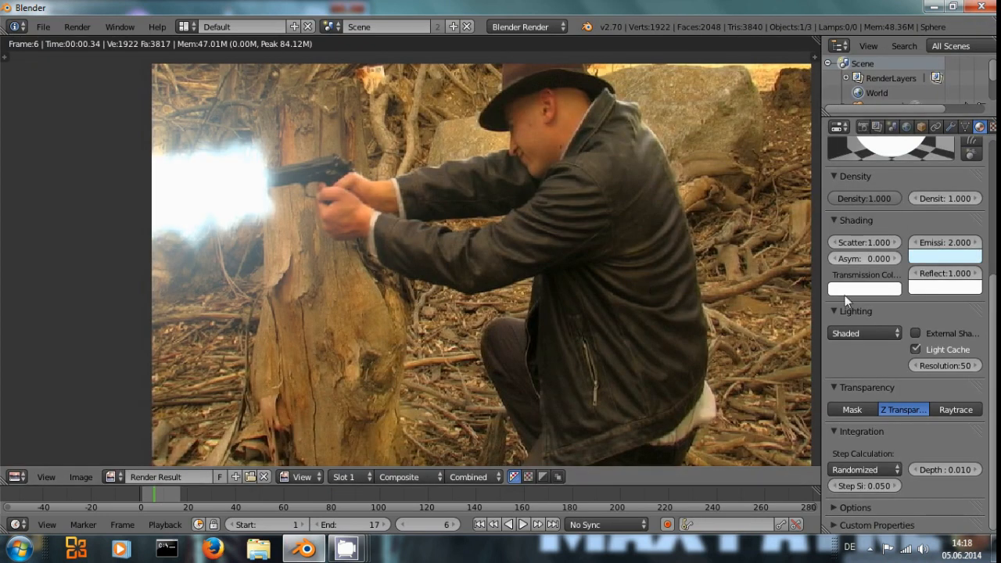
# Change the muzzle flash's emission colour to a pale orange, set its emission to 1, and test-render the frame
pyautogui.scroll(3, 931, 266)
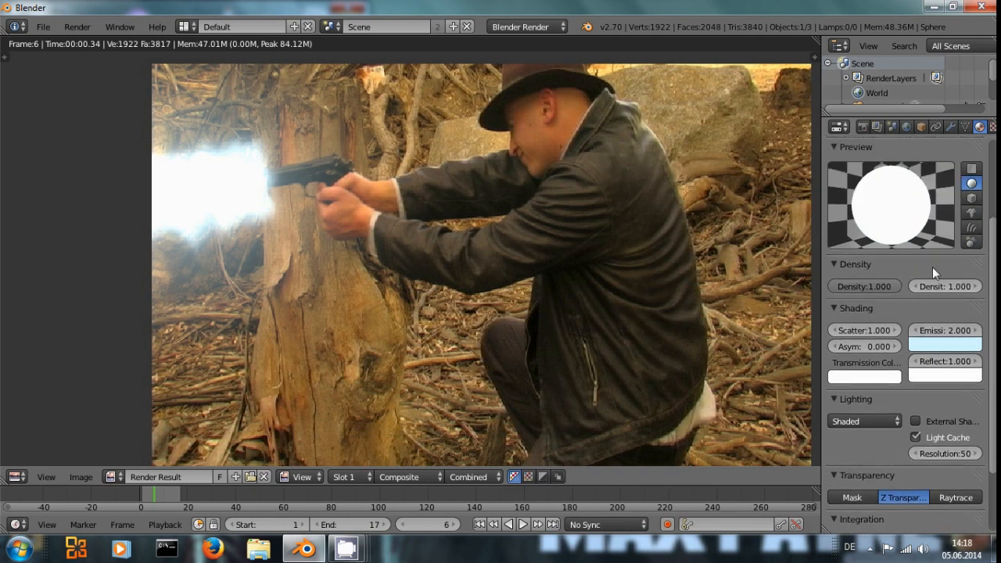
pyautogui.click(930, 345)
pyautogui.click(899, 210)
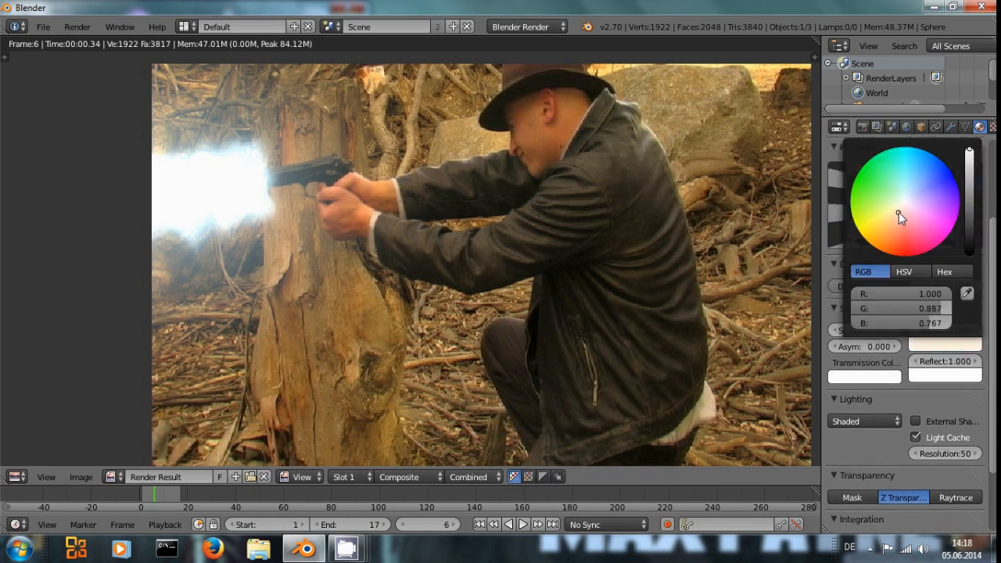
pyautogui.click(952, 331)
pyautogui.write('1')
pyautogui.press('Return')
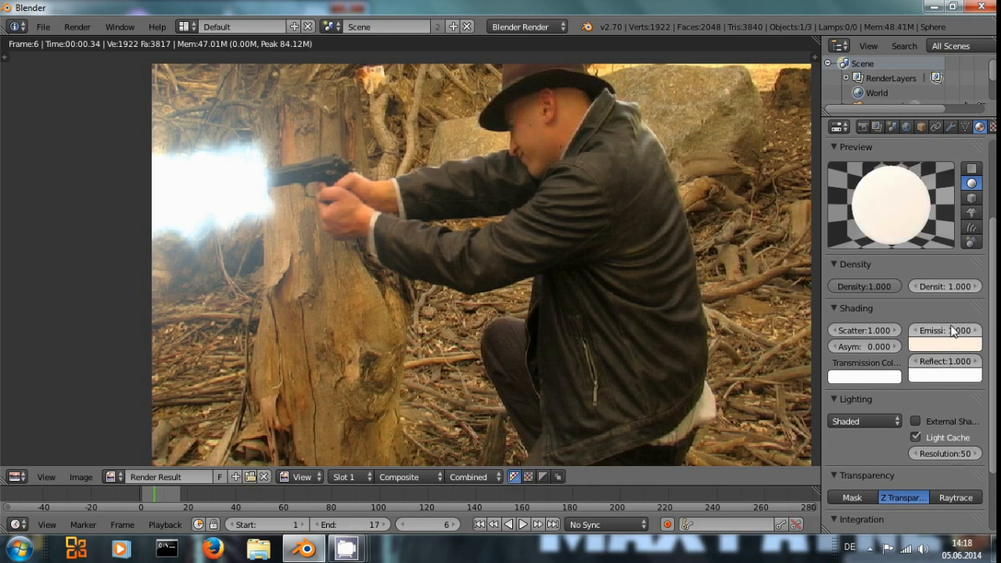
pyautogui.press('F12')
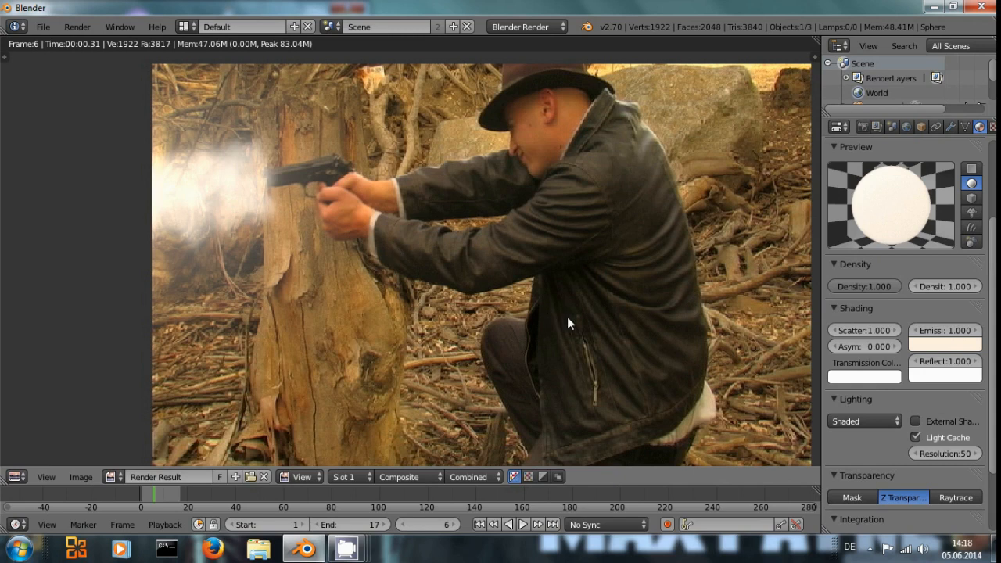
# Set the muzzle flash material's emission to 1.5 and render the frame again
pyautogui.click(935, 330)
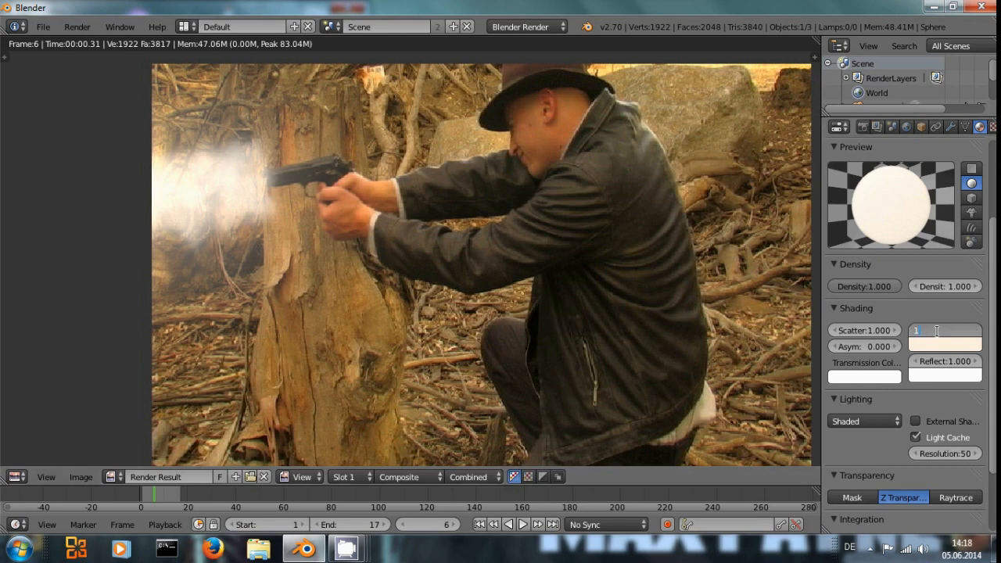
pyautogui.write('1.5')
pyautogui.press('Return')
pyautogui.press('F12')
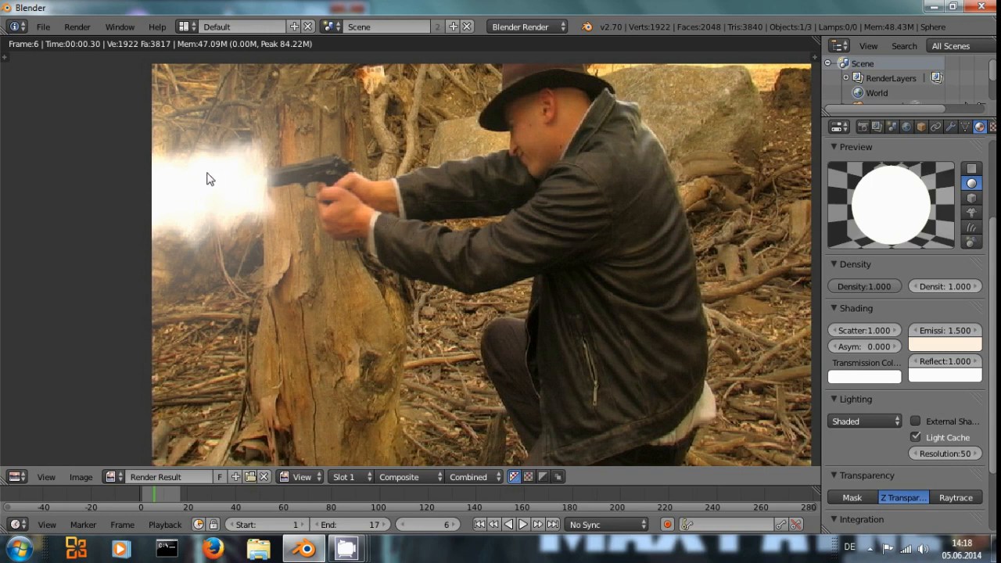
# Return to the Node Editor and move the glow nodes aside to make room before the footage Add node
pyautogui.click(18, 477)
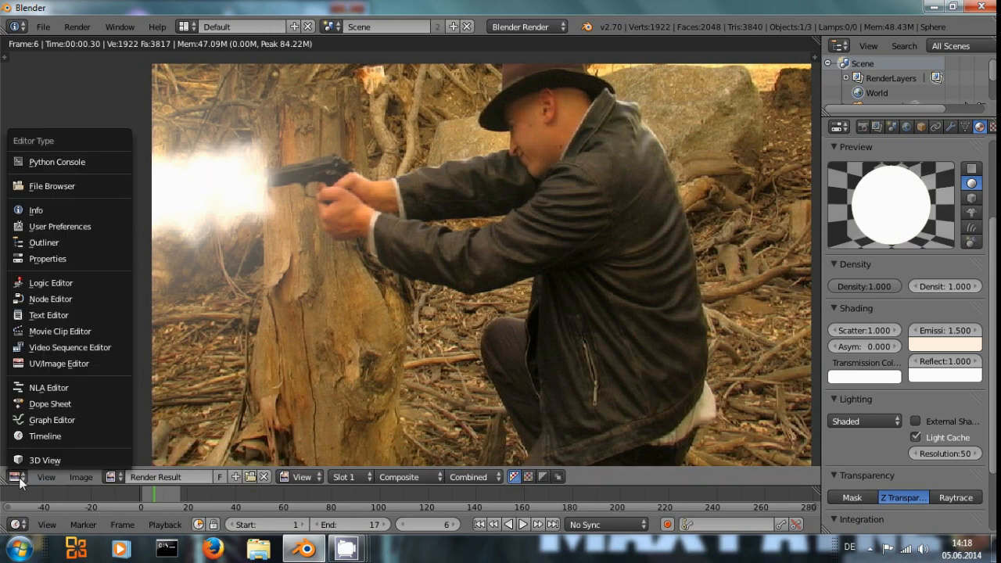
pyautogui.click(57, 298)
pyautogui.moveTo(173, 281); pyautogui.dragTo(394, 310, button='middle')
pyautogui.moveTo(234, 79); pyautogui.dragTo(207, 140)
pyautogui.moveTo(84, 64); pyautogui.dragTo(22, 64)
pyautogui.moveTo(212, 268); pyautogui.dragTo(118, 304, button='middle')
pyautogui.moveTo(95, 168); pyautogui.dragTo(66, 159)
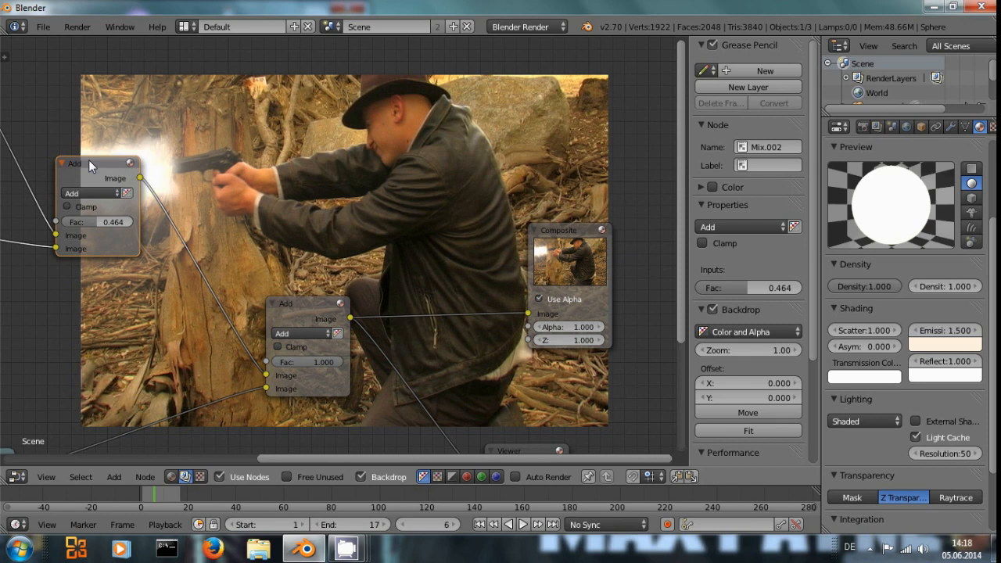
# Insert an RGB Curves node between the glow Add node and the footage Add node, and preview its output
pyautogui.hotkey('shift', 'a')
pyautogui.moveTo(122, 179)
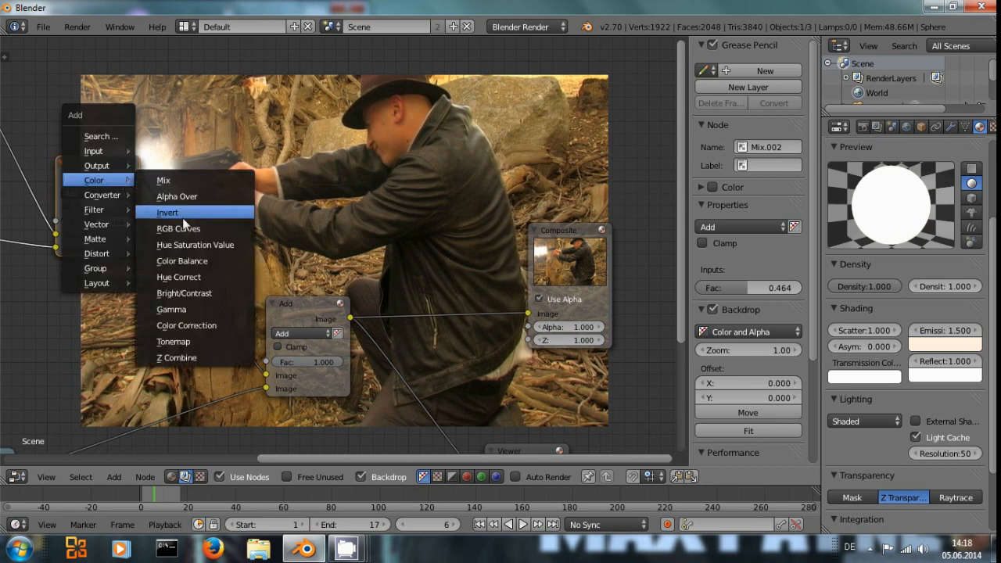
pyautogui.click(182, 225)
pyautogui.click(156, 119)
pyautogui.moveTo(83, 166); pyautogui.dragTo(42, 142)
pyautogui.moveTo(227, 129); pyautogui.dragTo(188, 113)
pyautogui.keyDown('ctrl'); pyautogui.keyDown('shift'); pyautogui.click(188, 114); pyautogui.keyUp('shift'); pyautogui.keyUp('ctrl')
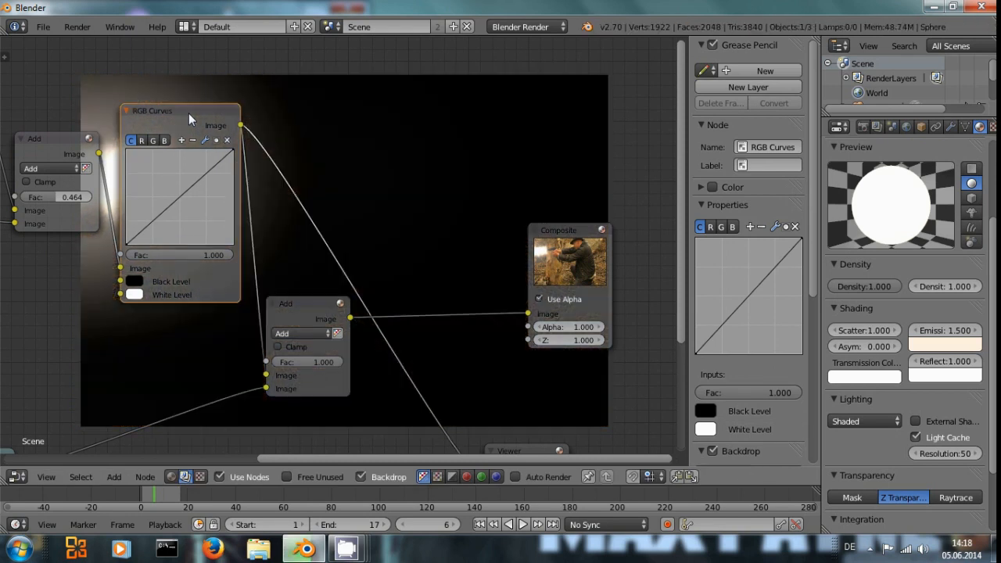
# Shape the combined RGB curve into a gentle S, with the lower point at about X 0.172, Y 0.131
pyautogui.moveTo(210, 193); pyautogui.dragTo(347, 63, button='middle')
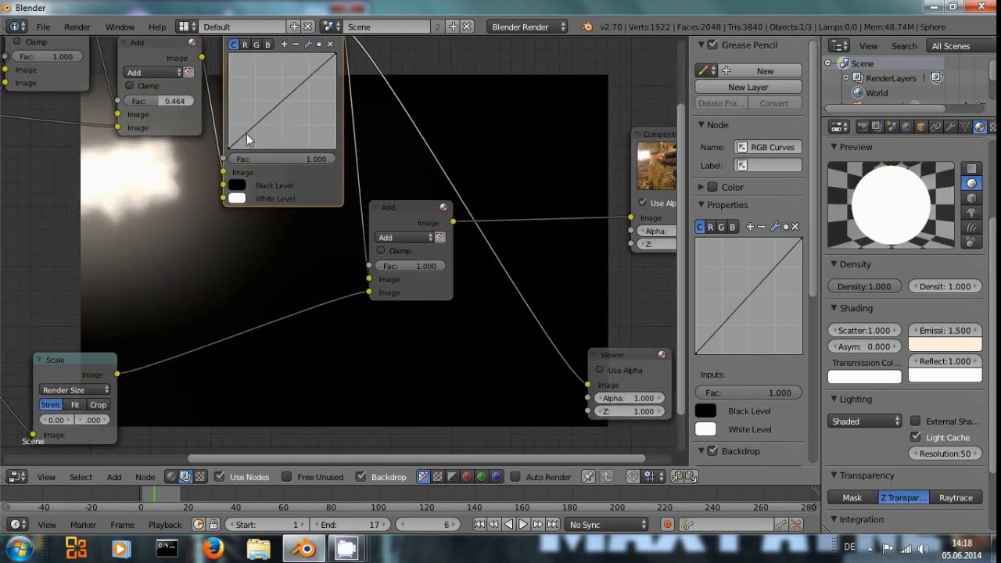
pyautogui.click(247, 136)
pyautogui.click(318, 69)
pyautogui.moveTo(319, 69); pyautogui.dragTo(314, 65)
pyautogui.click(247, 135)
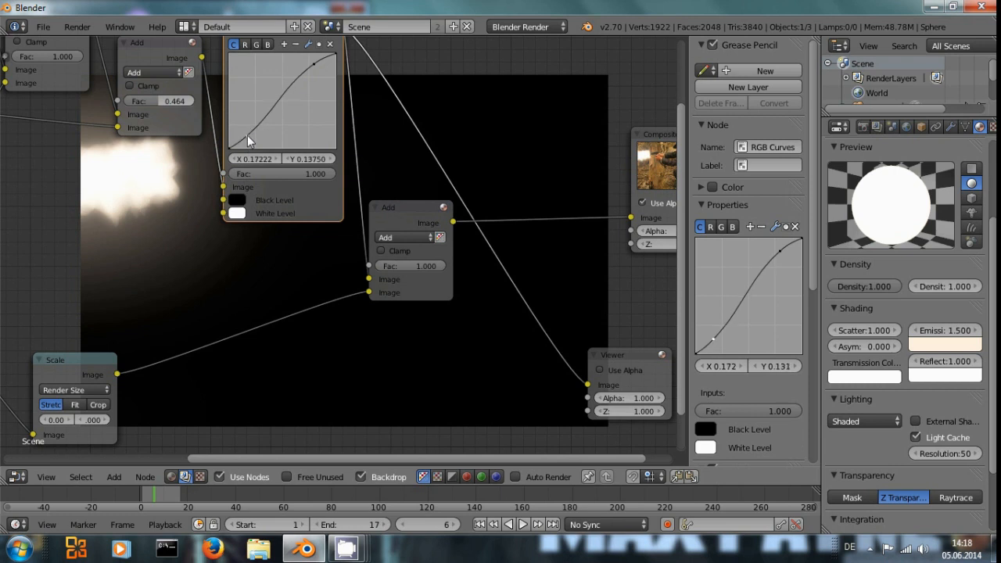
# Warm the glow by raising the red curve to about (0.75, 0.84) and lowering the blue curve to about (0.79, 0.73)
pyautogui.click(245, 45)
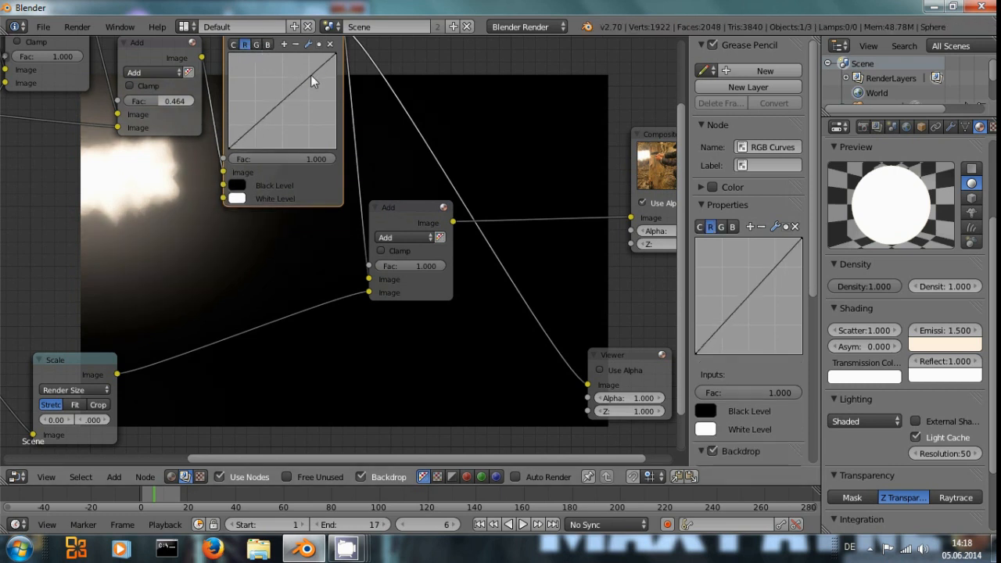
pyautogui.moveTo(311, 75); pyautogui.dragTo(309, 68)
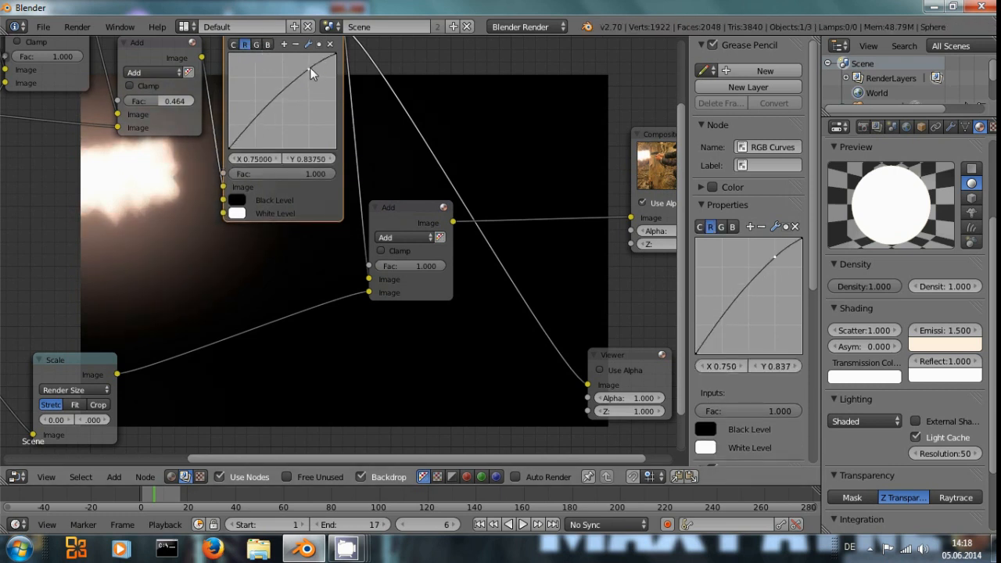
pyautogui.click(268, 45)
pyautogui.click(310, 75)
pyautogui.moveTo(309, 75); pyautogui.dragTo(314, 78)
# Send the footage Add node's output to the viewer and inspect the colour-corrected flash over the clip
pyautogui.moveTo(256, 235); pyautogui.dragTo(16, 307, button='middle')
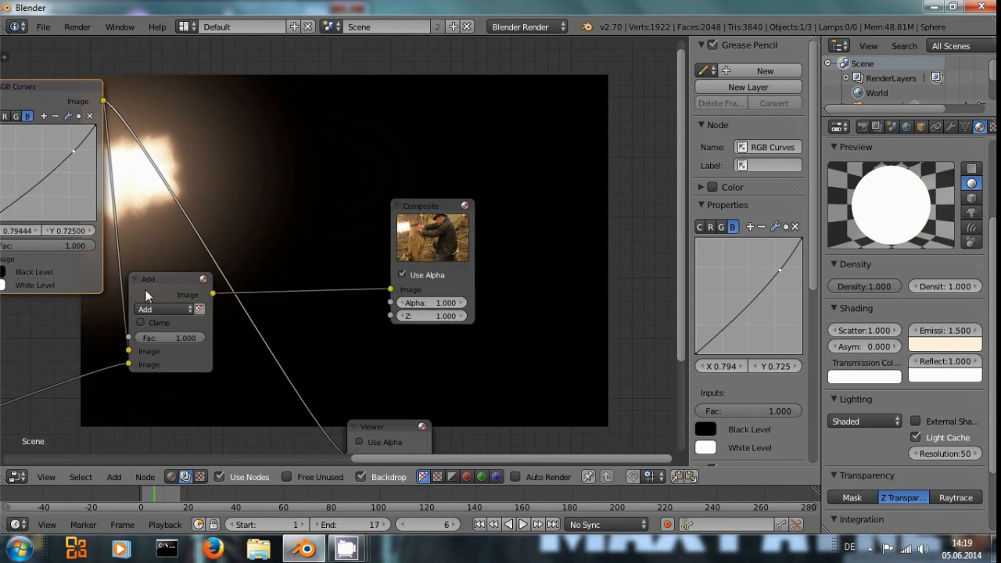
pyautogui.keyDown('ctrl'); pyautogui.keyDown('shift'); pyautogui.click(146, 285); pyautogui.keyUp('shift'); pyautogui.keyUp('ctrl')
pyautogui.moveTo(246, 331); pyautogui.dragTo(99, 302, button='middle')
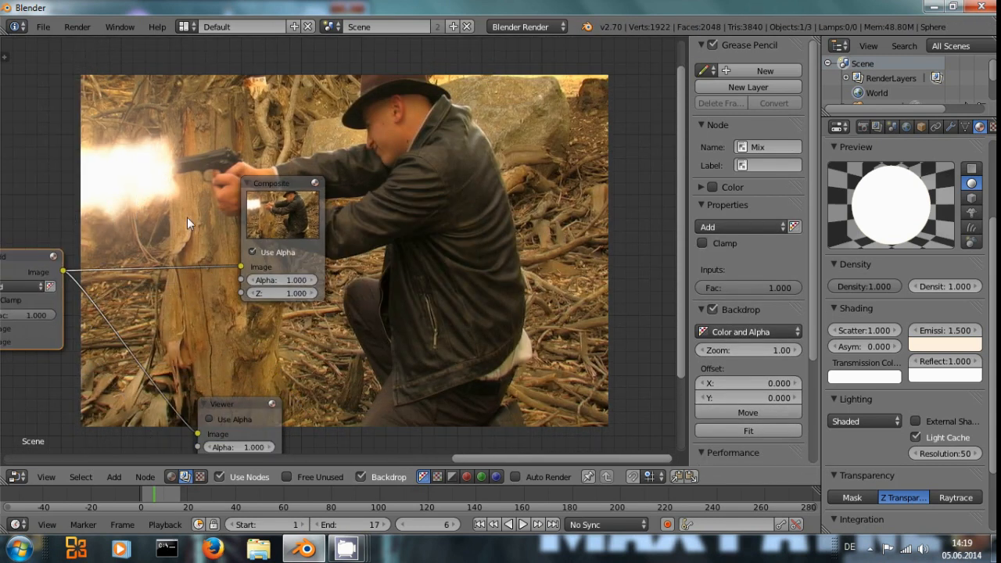
pyautogui.scroll(2, 187, 217)
pyautogui.moveTo(181, 223); pyautogui.dragTo(257, 198, button='middle')
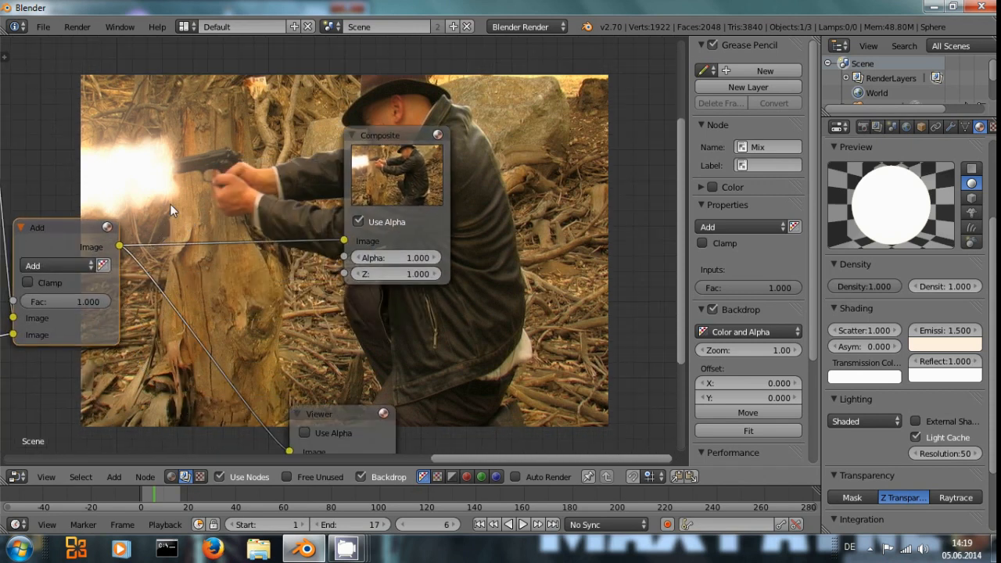
# Move the Composite and Viewer nodes away from the footage Add node to uncover the muzzle flash on the backdrop
pyautogui.moveTo(369, 415); pyautogui.dragTo(473, 355)
pyautogui.moveTo(439, 139); pyautogui.dragTo(532, 89)
pyautogui.moveTo(451, 354); pyautogui.dragTo(521, 331)
pyautogui.moveTo(521, 331); pyautogui.dragTo(595, 257, button='middle')
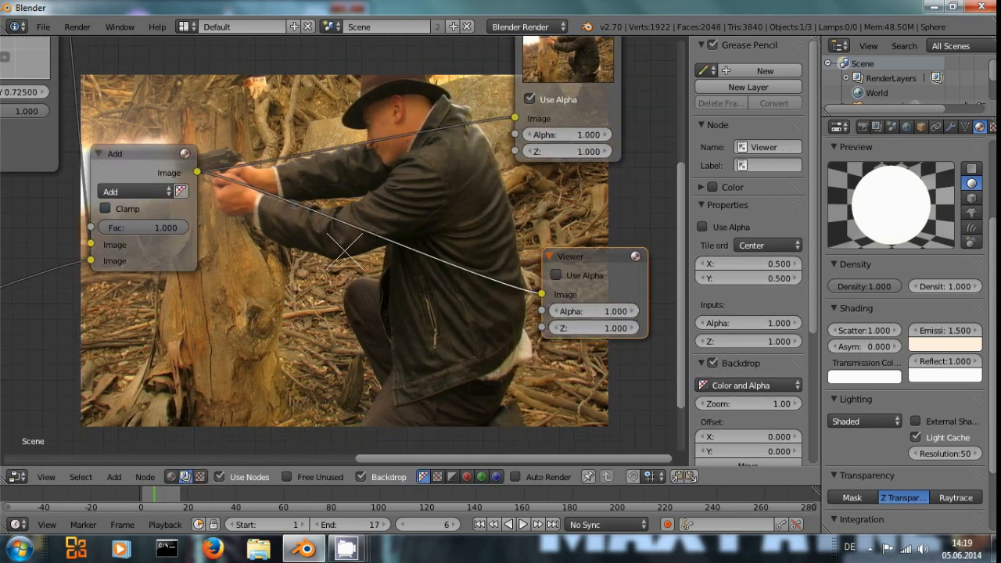
pyautogui.moveTo(258, 258); pyautogui.dragTo(356, 217, button='middle')
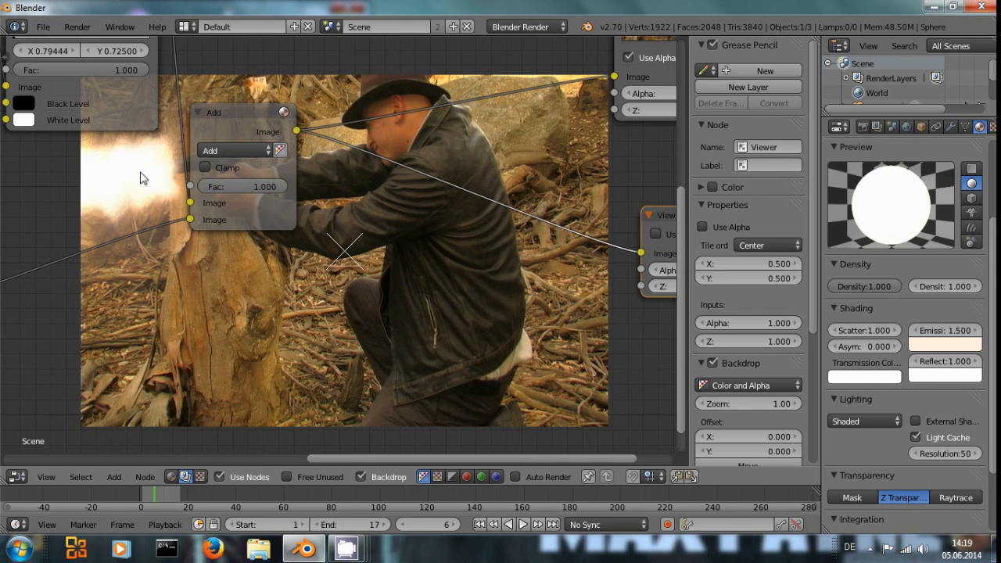
# Return to the 3D view and keyframe the muzzle flash material's density at 1 on frame 6
pyautogui.click(22, 479)
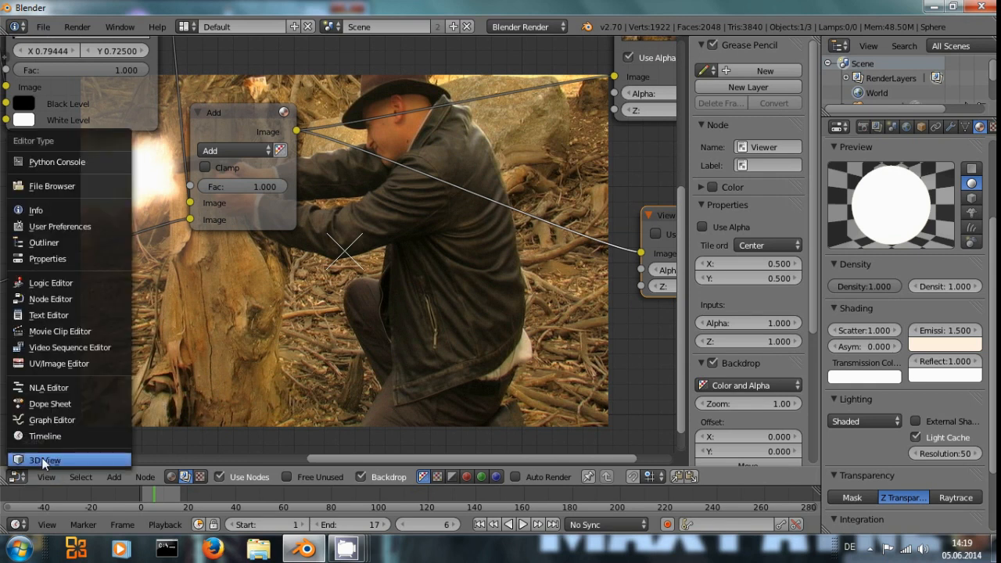
pyautogui.click(42, 456)
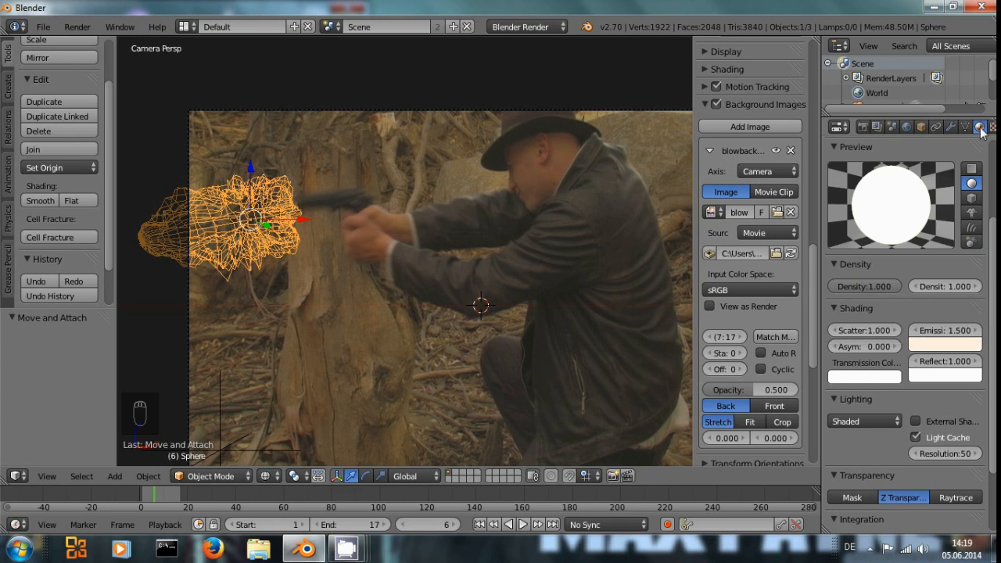
pyautogui.rightClick(859, 287)
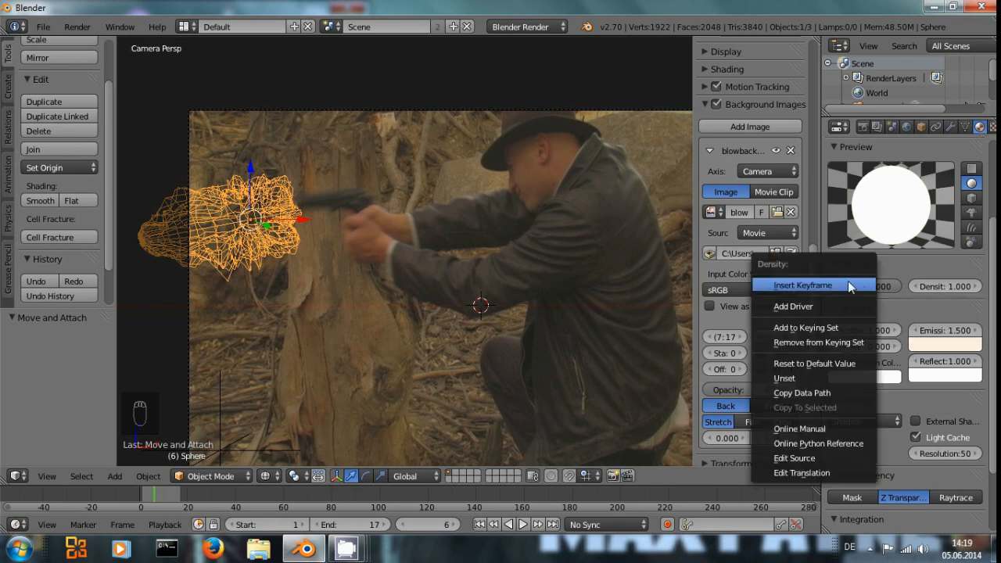
pyautogui.click(848, 286)
# Go to frame 5, set the material's density to 0, and keyframe it
pyautogui.press('Left')
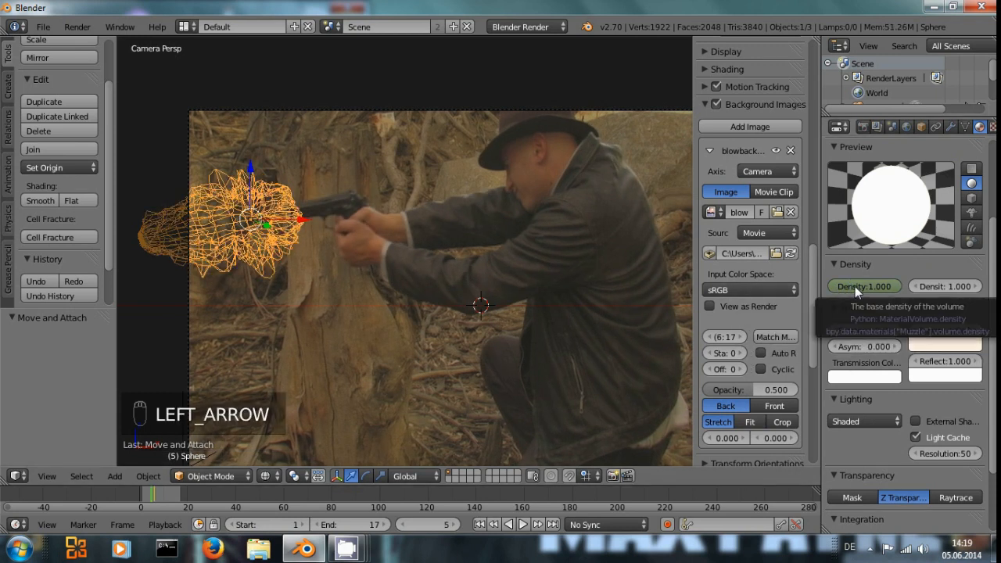
pyautogui.click(854, 286)
pyautogui.write('0')
pyautogui.press('Return')
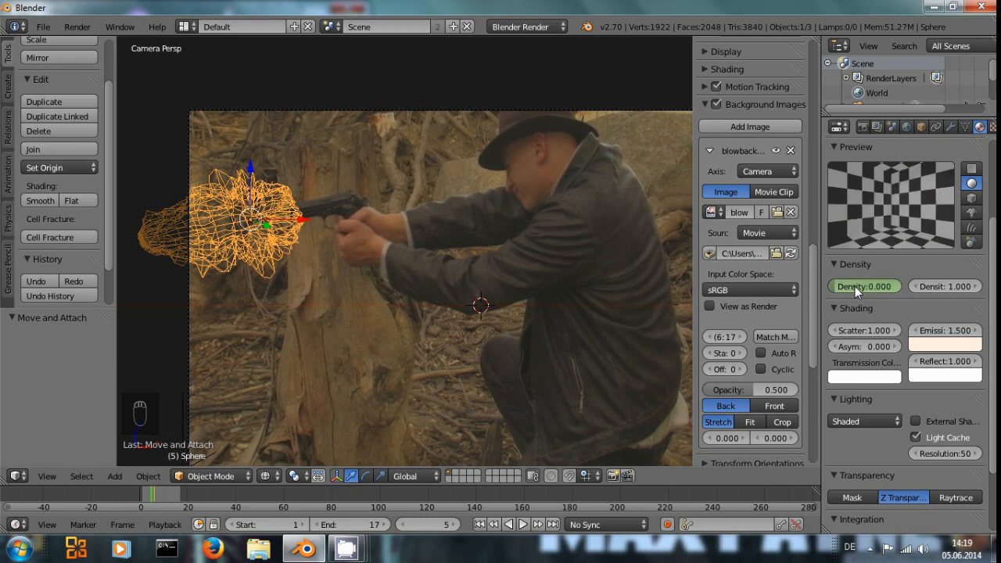
pyautogui.press('i')
# Go to frame 7 and keyframe the material's density at 0 to end the flash
pyautogui.press('Right')
pyautogui.press('Right')
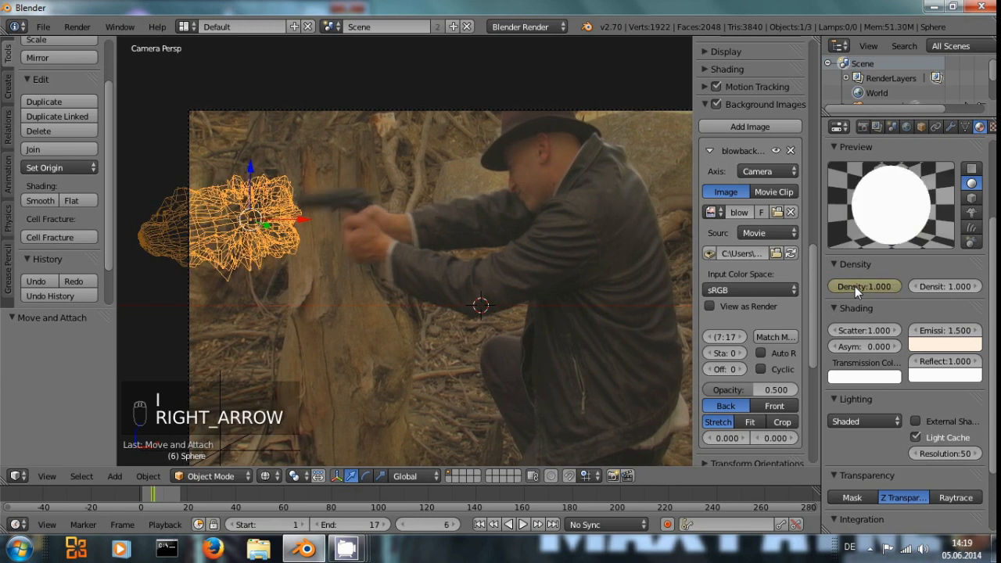
pyautogui.click(854, 286)
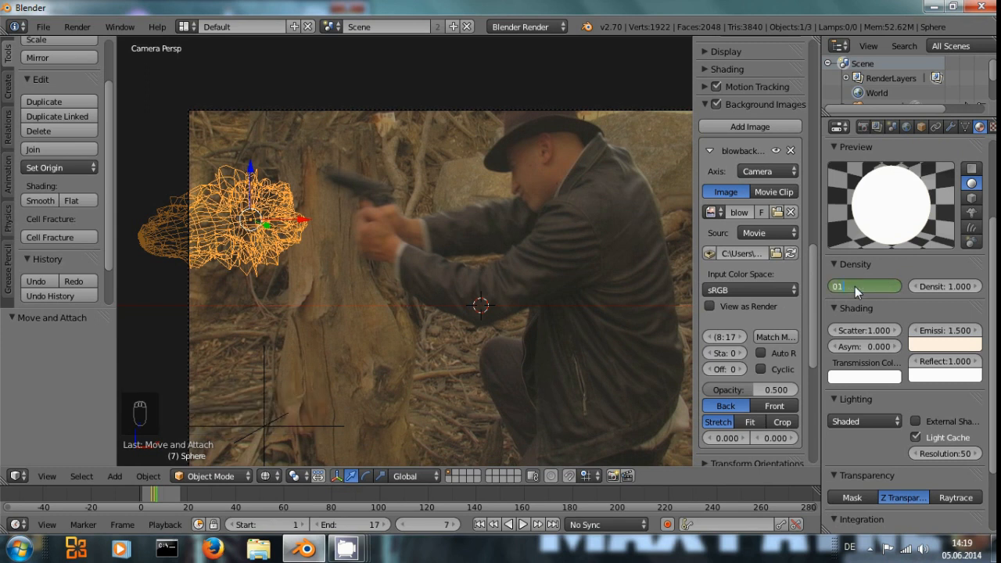
pyautogui.press('Return')
pyautogui.press('i')
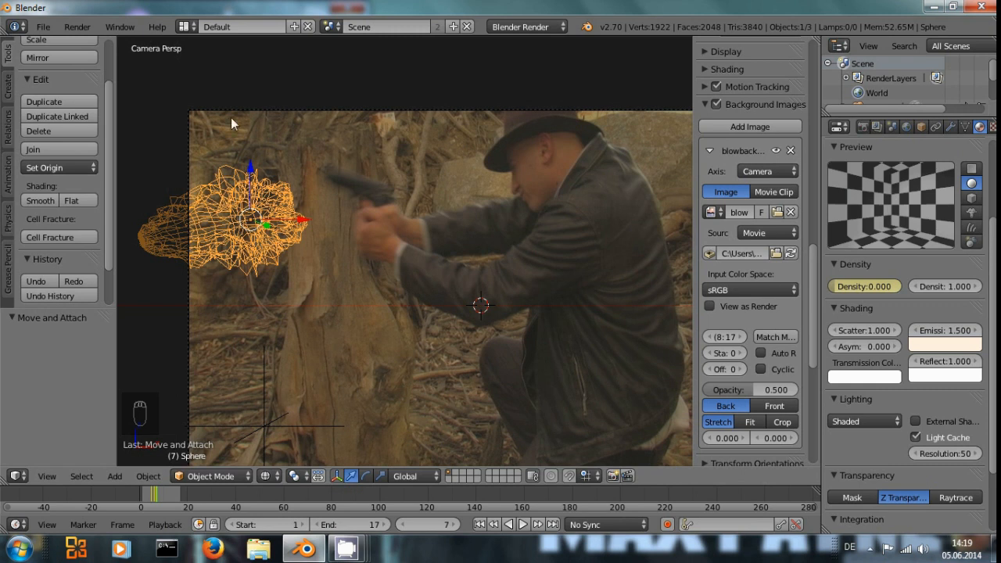
# Switch to the Video Editing screen layout and return to frame 1
pyautogui.click(186, 26)
pyautogui.click(227, 168)
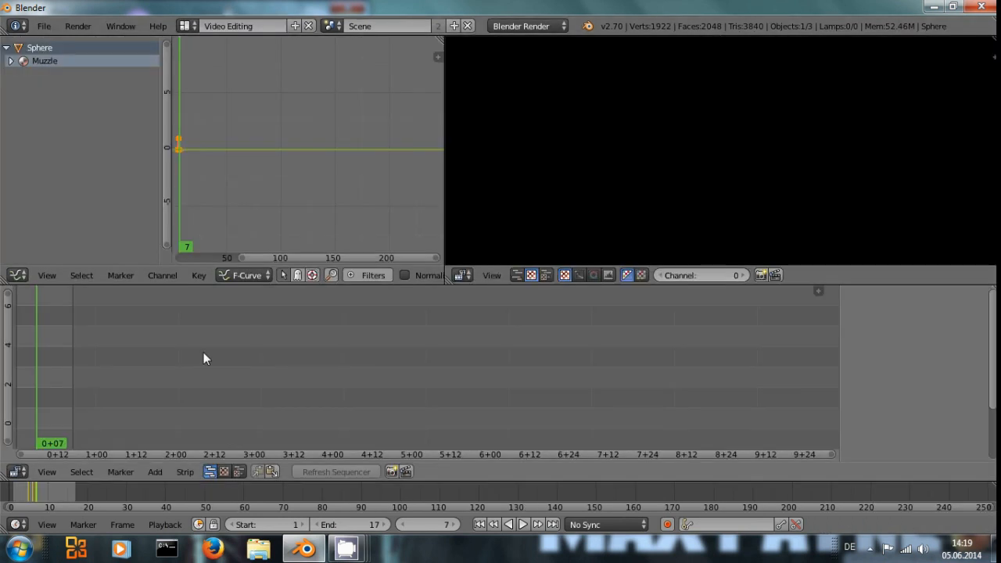
pyautogui.hotkey('shift', 'Left')
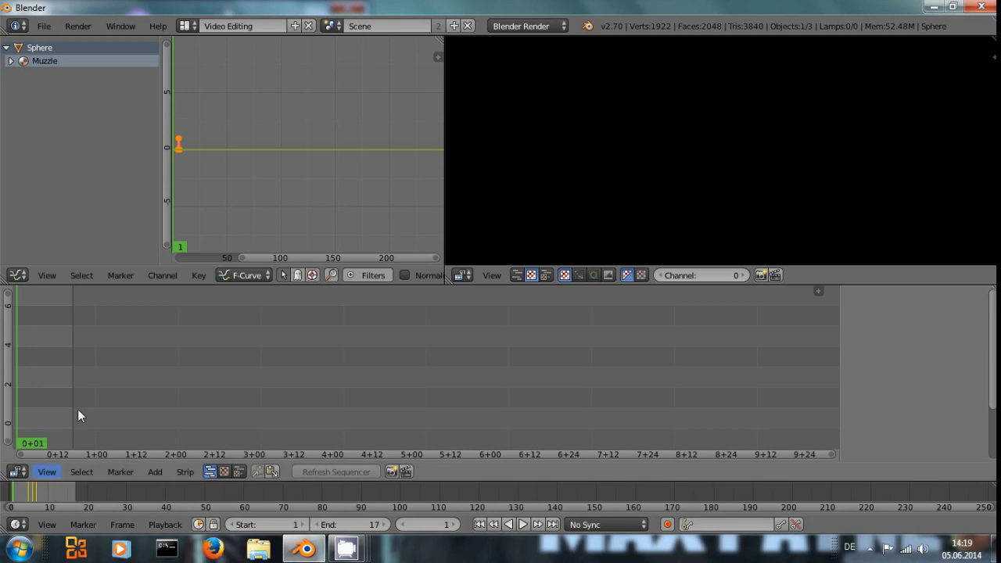
# Add the current scene as a strip at frame 1 and switch its preview to the composited footage
pyautogui.click(154, 471)
pyautogui.moveTo(164, 452)
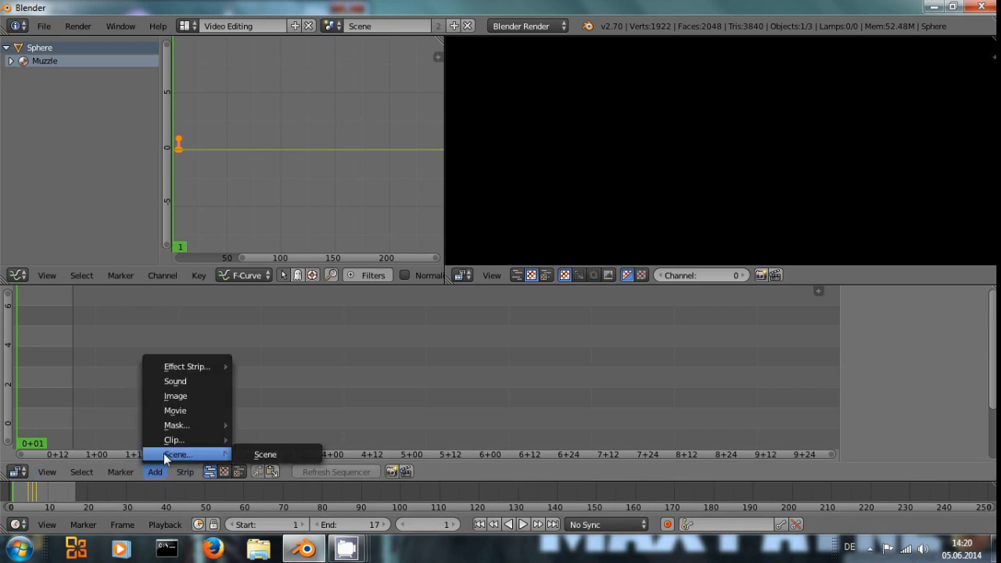
pyautogui.click(266, 455)
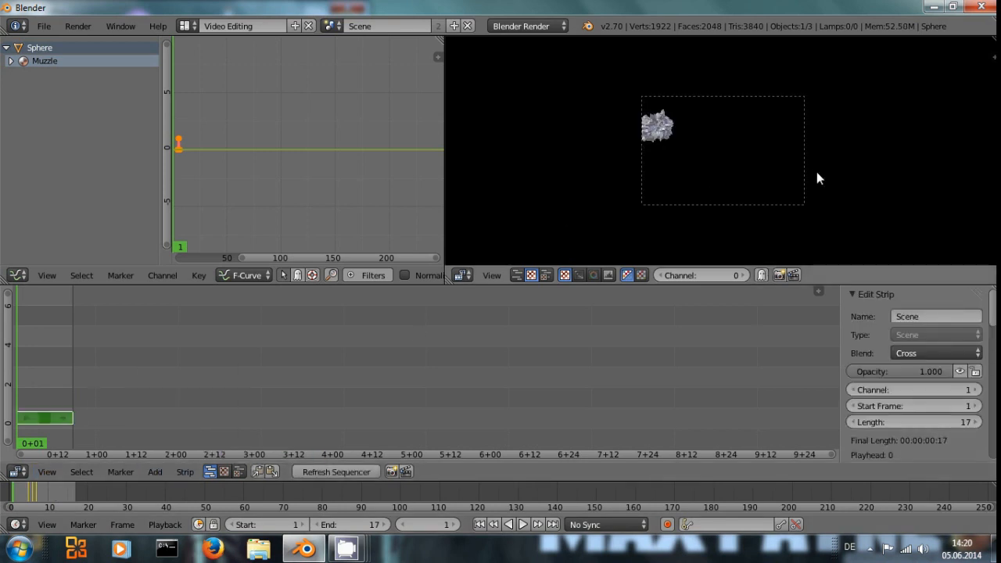
pyautogui.press('n')
pyautogui.click(875, 138)
pyautogui.press('n')
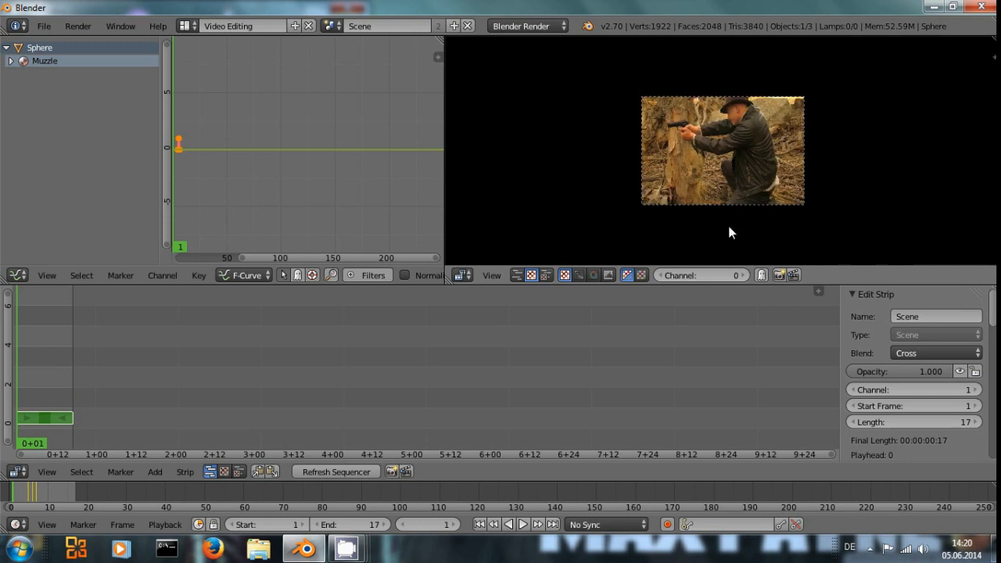
# Play the scene strip in the enlarged preview to check the muzzle flash against the pistol shot, and stop playback
pyautogui.scroll(1, 727, 179)
pyautogui.hotkey('alt', 'a')
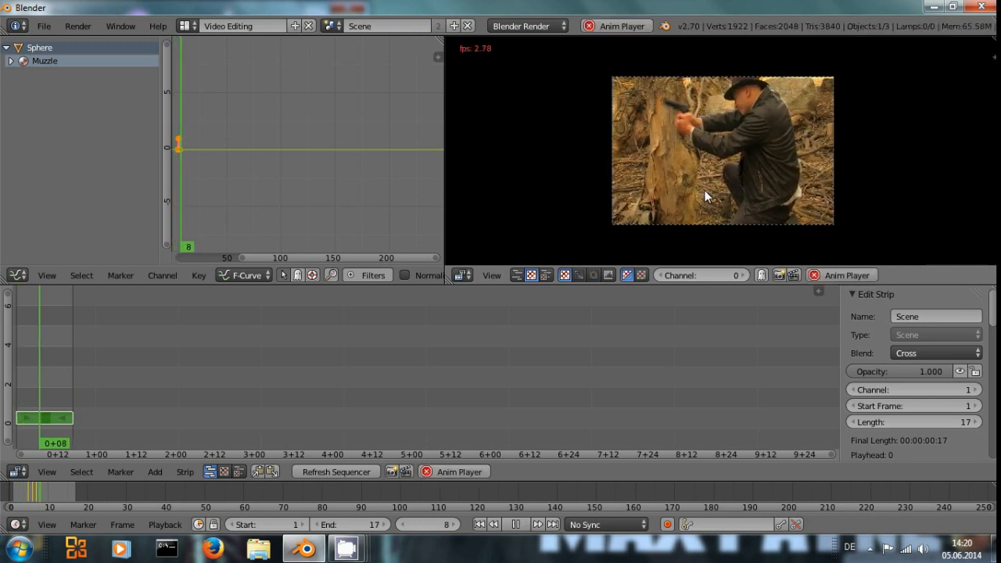
pyautogui.scroll(1, 705, 192)
pyautogui.scroll(1, 705, 190)
pyautogui.scroll(1, 704, 189)
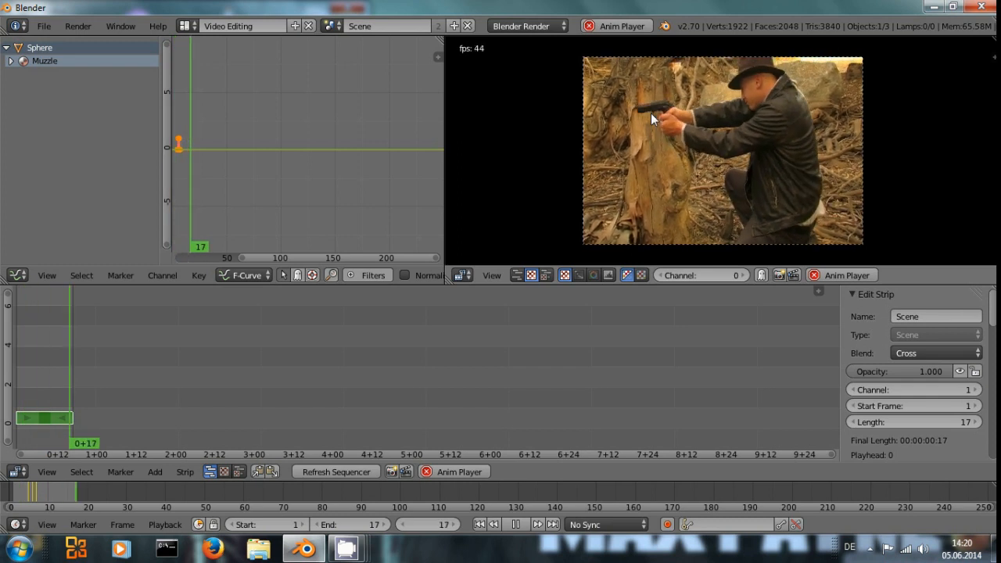
pyautogui.press('Escape')
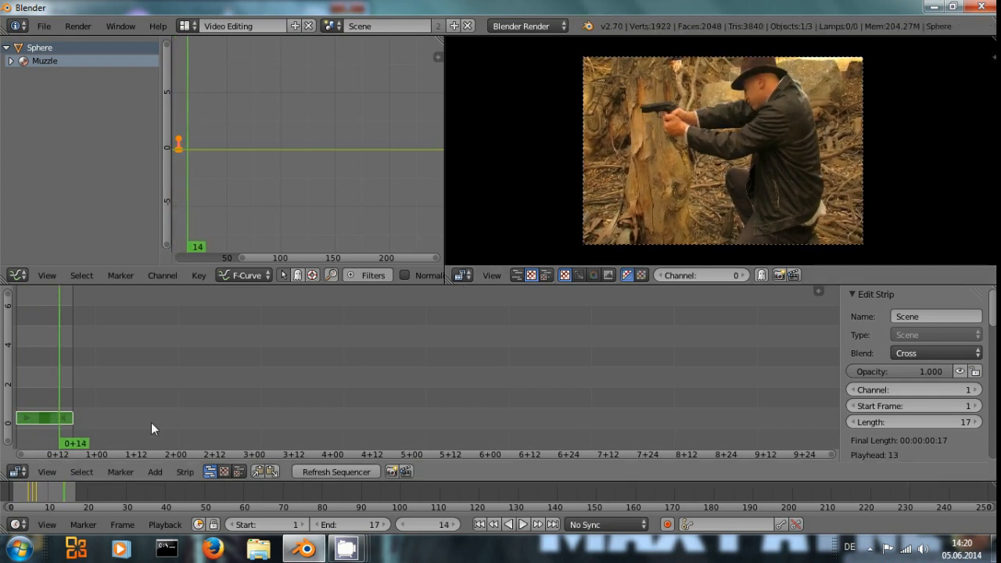
# Return to the Default screen layout and change the 3D view area to the Node Editor
pyautogui.click(186, 27)
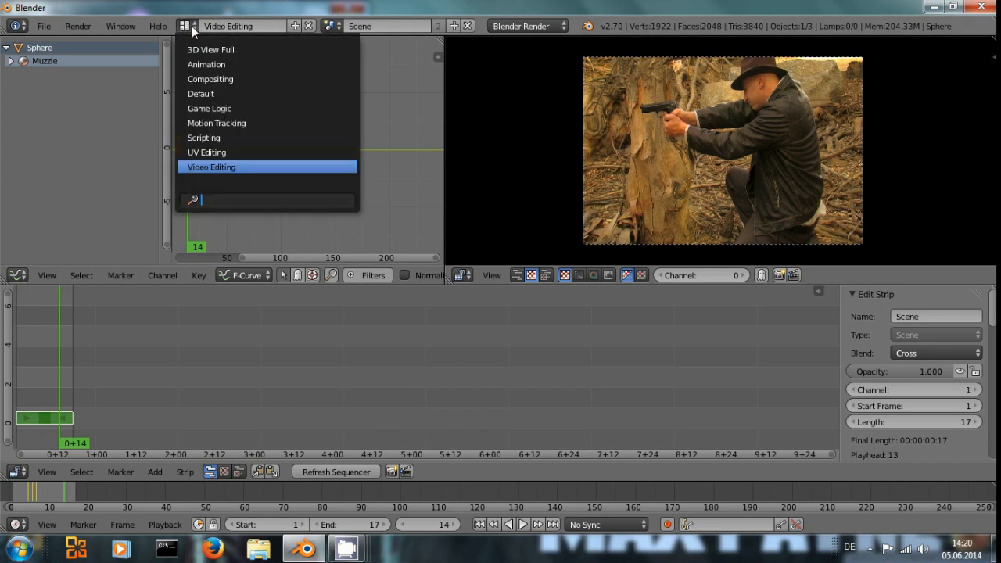
pyautogui.click(212, 93)
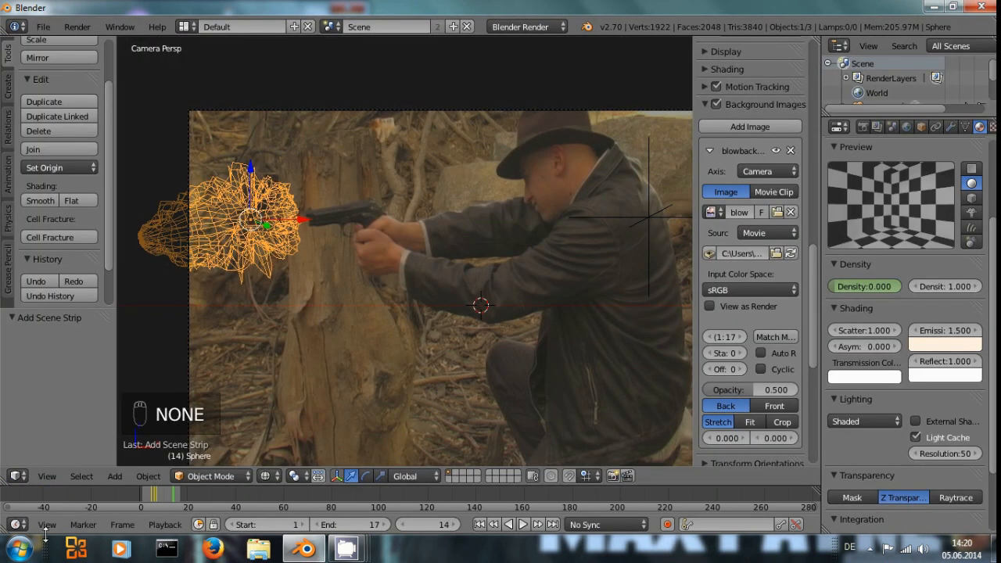
pyautogui.click(17, 475)
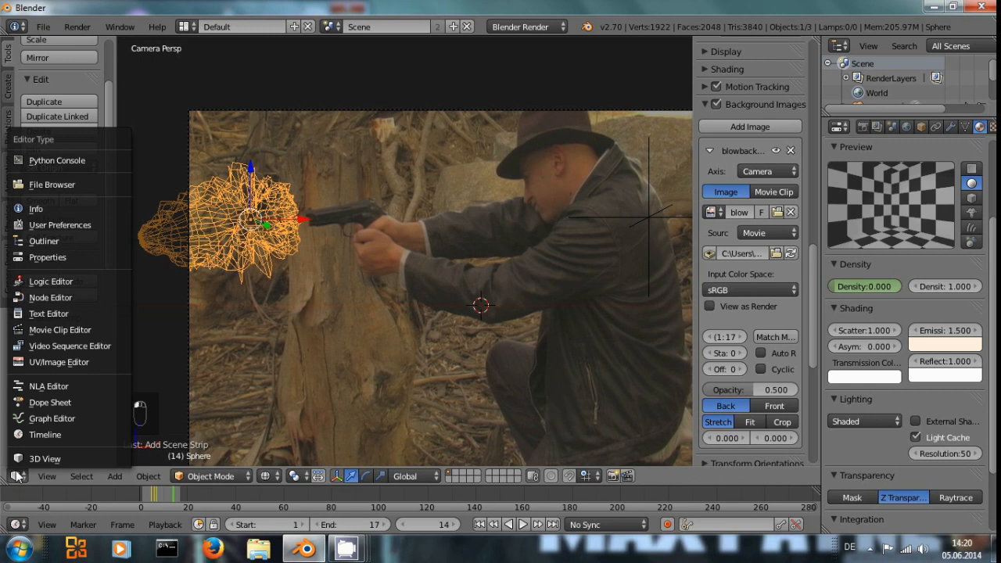
pyautogui.click(77, 298)
# Move the Add, Composite and Viewer nodes further along the compositing tree to make room between the nodes
pyautogui.moveTo(434, 288)
pyautogui.mouseDown(button='middle')
pyautogui.moveTo(482, 364)
pyautogui.moveTo(463, 303)
pyautogui.mouseUp(button='middle')
pyautogui.moveTo(342, 338); pyautogui.dragTo(286, 426, button='middle')
pyautogui.moveTo(217, 239); pyautogui.dragTo(285, 183)
pyautogui.moveTo(547, 129); pyautogui.dragTo(580, 114)
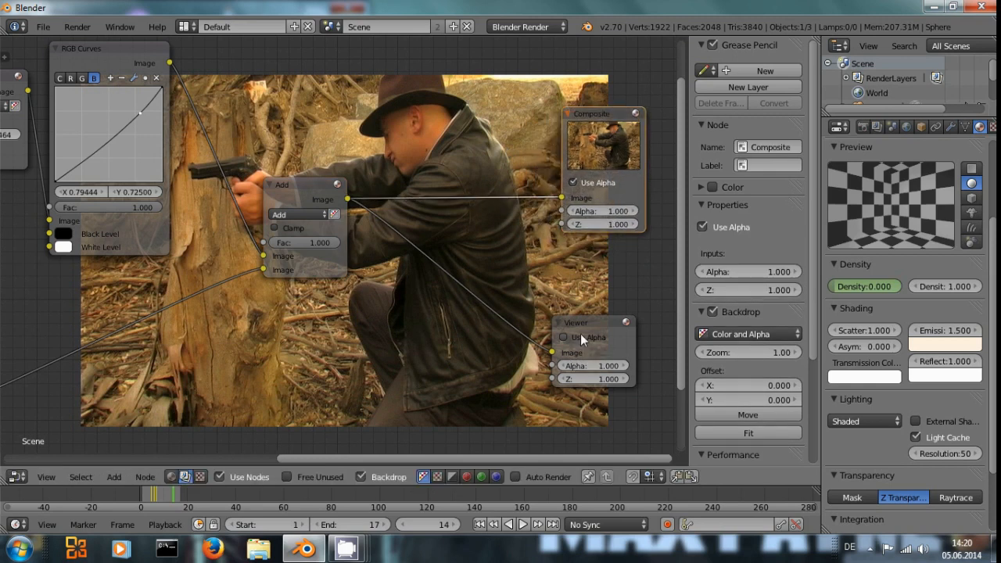
pyautogui.moveTo(578, 324); pyautogui.dragTo(659, 297)
# Split the node editor area horizontally and make the upper part a UV/Image Editor showing the Viewer Node image
pyautogui.moveTo(456, 297)
pyautogui.mouseDown(button='middle')
pyautogui.moveTo(502, 229)
pyautogui.moveTo(519, 149)
pyautogui.mouseUp(button='middle')
pyautogui.moveTo(511, 182); pyautogui.dragTo(555, 168, button='middle')
pyautogui.moveTo(438, 233); pyautogui.dragTo(557, 171, button='middle')
pyautogui.moveTo(351, 201)
pyautogui.mouseDown(button='middle')
pyautogui.moveTo(417, 229)
pyautogui.moveTo(444, 214)
pyautogui.mouseUp(button='middle')
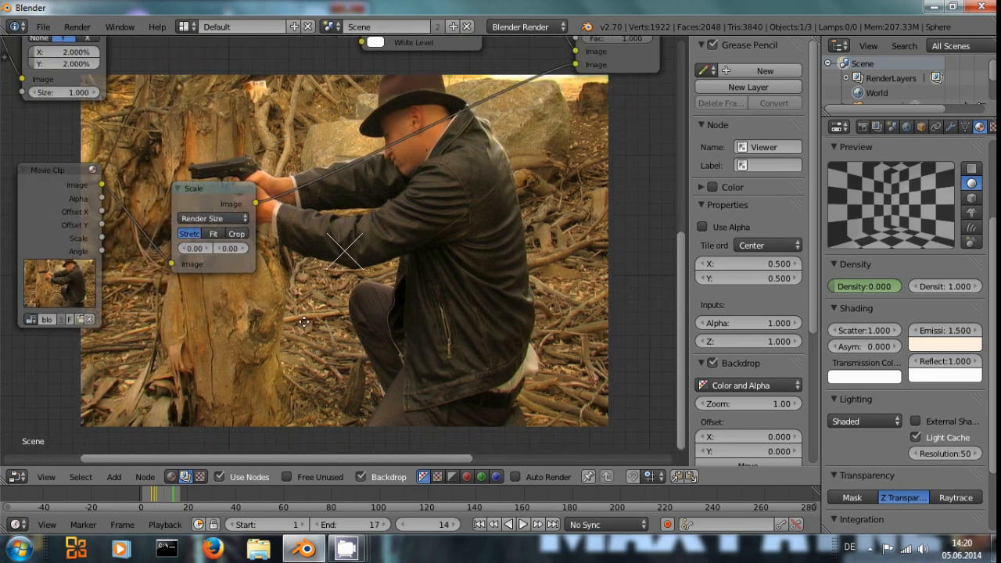
pyautogui.moveTo(303, 321); pyautogui.dragTo(225, 332, button='middle')
pyautogui.moveTo(379, 205); pyautogui.dragTo(223, 102, button='middle')
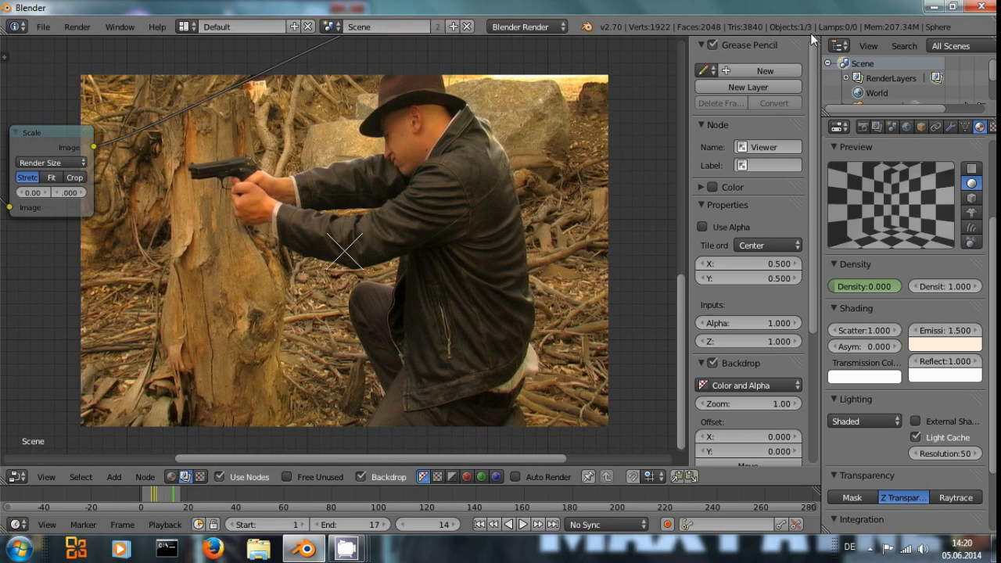
pyautogui.moveTo(815, 36); pyautogui.dragTo(33, 311)
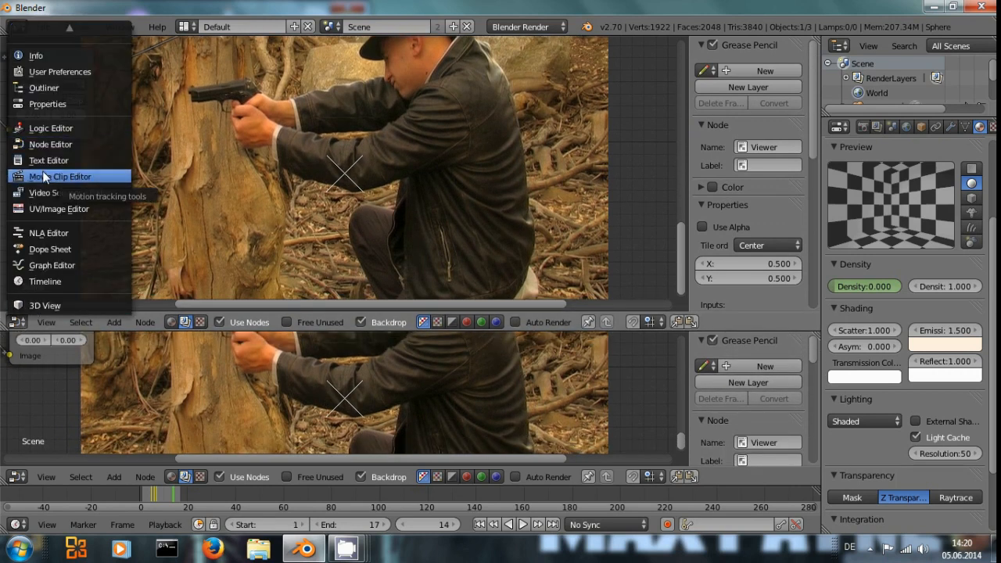
pyautogui.click(51, 210)
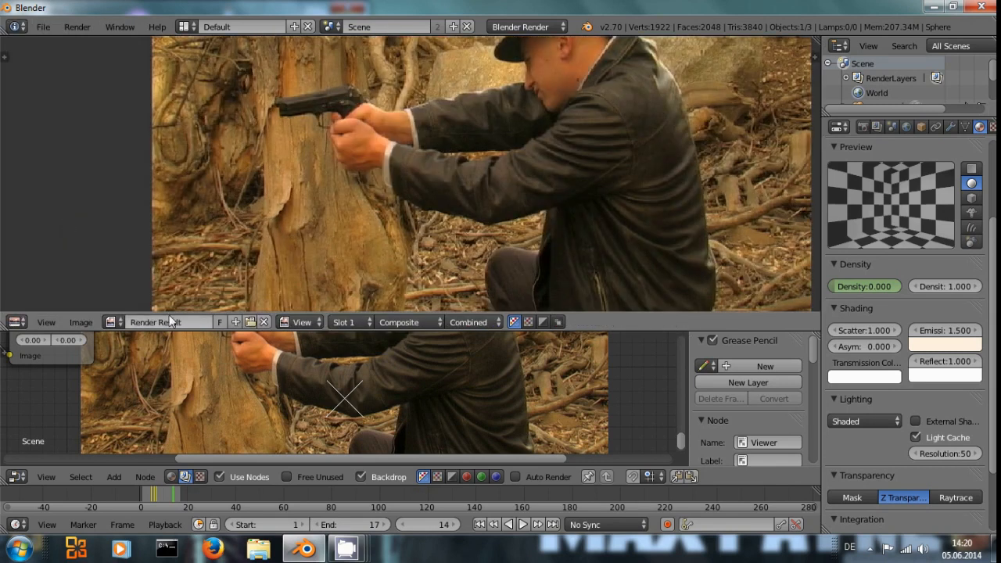
pyautogui.click(116, 321)
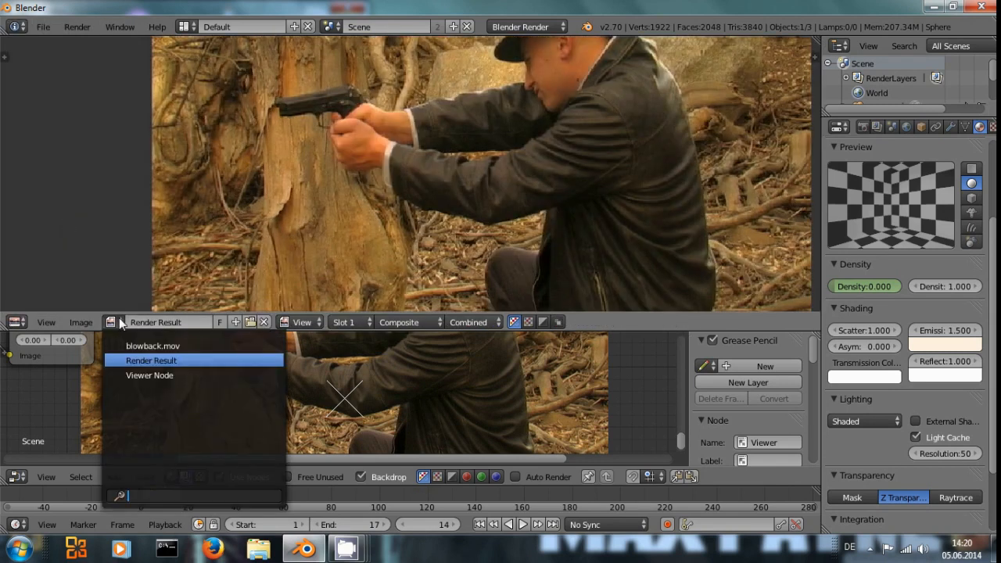
pyautogui.click(128, 375)
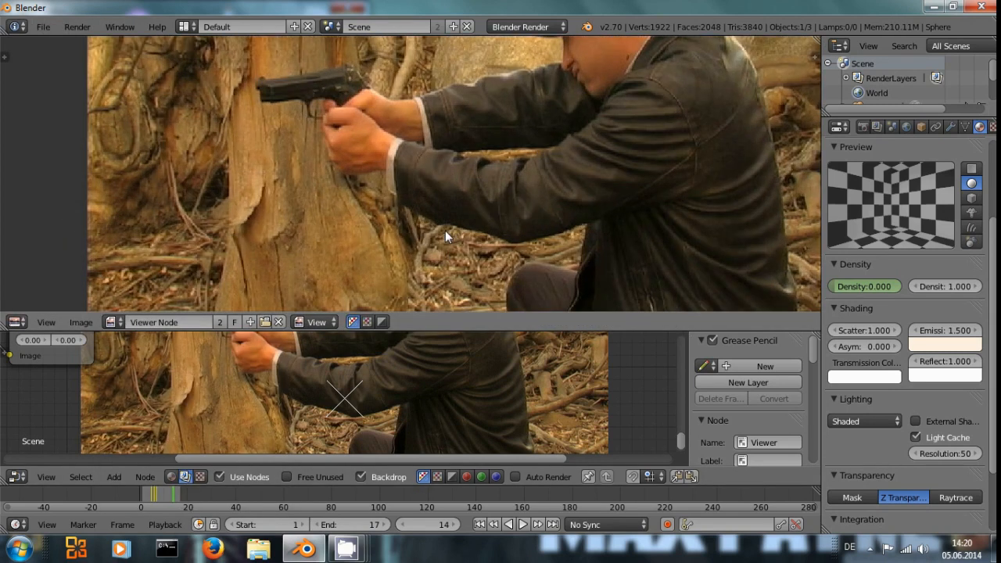
# Maximize the image editor, switch it to Mask mode, show its properties and create a new mask
pyautogui.hotkey('ctrl', 'Up')
pyautogui.scroll(-2, 365, 453)
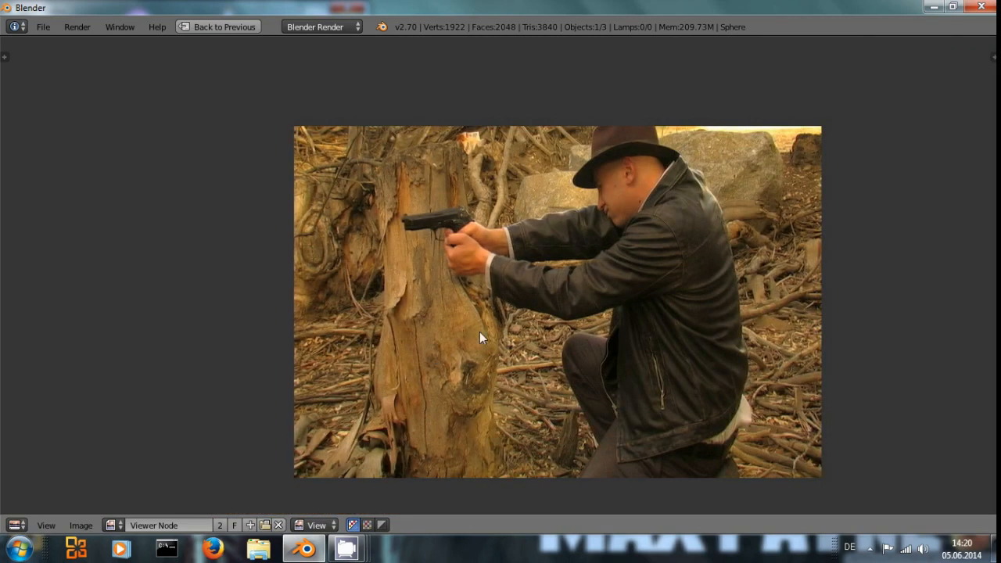
pyautogui.moveTo(479, 332); pyautogui.dragTo(402, 305, button='middle')
pyautogui.click(316, 525)
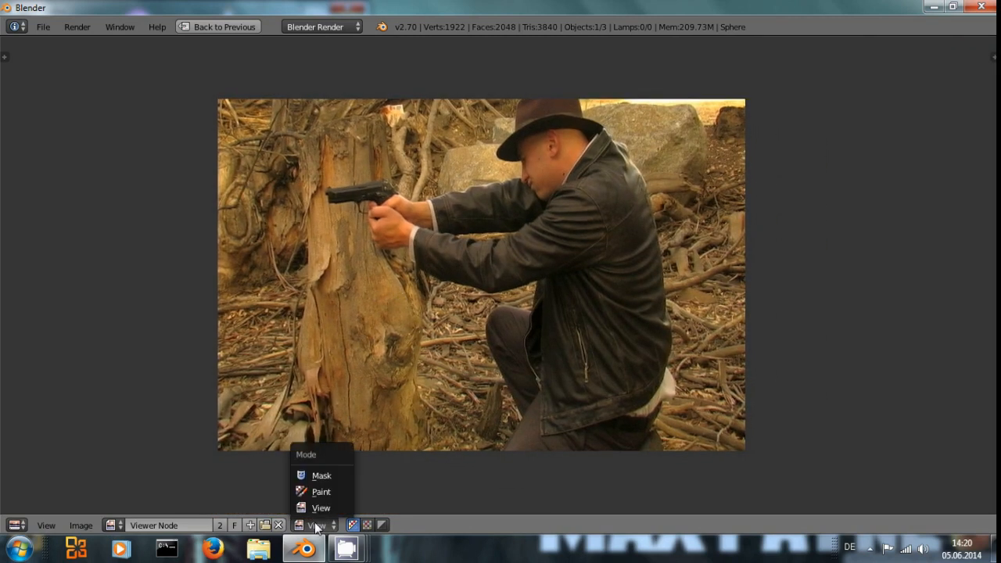
pyautogui.click(328, 474)
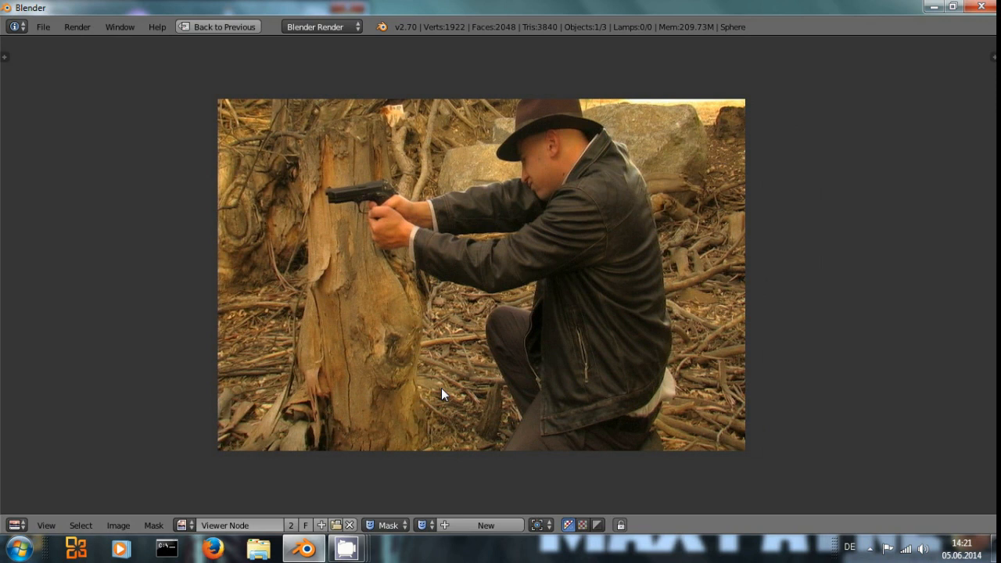
pyautogui.press('n')
pyautogui.click(469, 523)
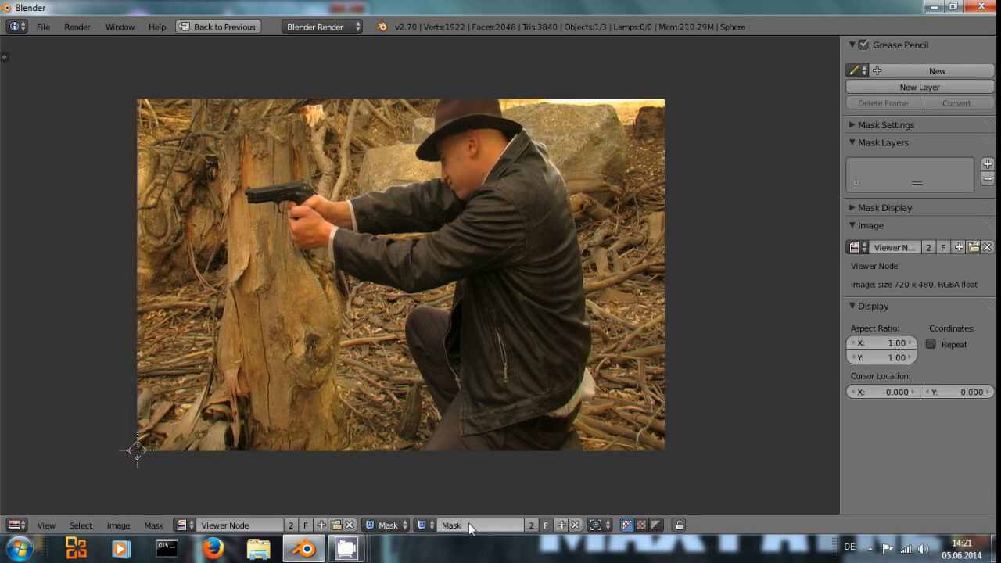
# Draw a closed four-point mask spline around the tree trunk behind the pistol
pyautogui.scroll(2, 246, 251)
pyautogui.moveTo(240, 249); pyautogui.dragTo(411, 310, button='middle')
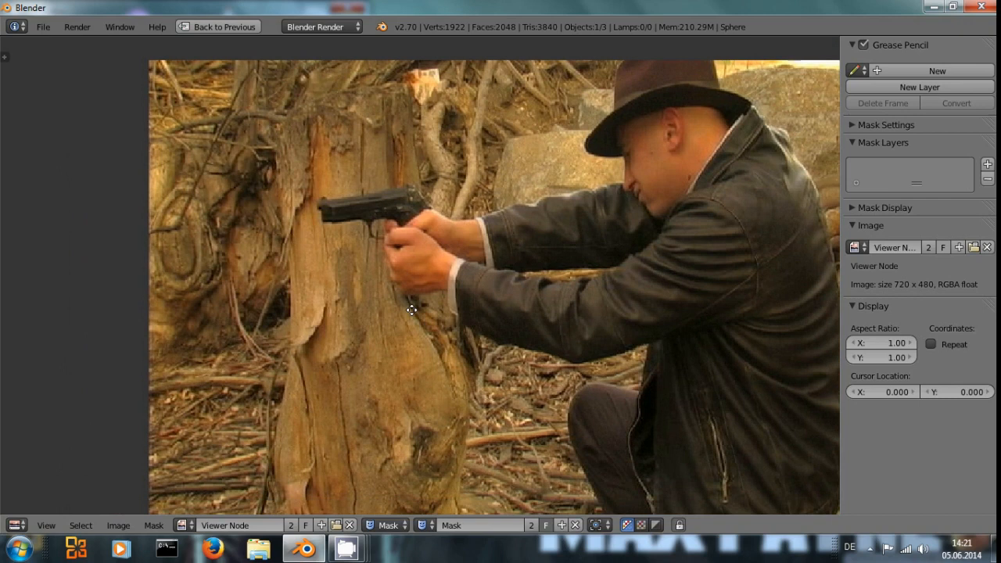
pyautogui.keyDown('ctrl'); pyautogui.click(291, 134); pyautogui.keyUp('ctrl')
pyautogui.keyDown('ctrl'); pyautogui.click(313, 497); pyautogui.keyUp('ctrl')
pyautogui.keyDown('ctrl'); pyautogui.click(429, 475); pyautogui.keyUp('ctrl')
pyautogui.keyDown('ctrl'); pyautogui.click(393, 110); pyautogui.keyUp('ctrl')
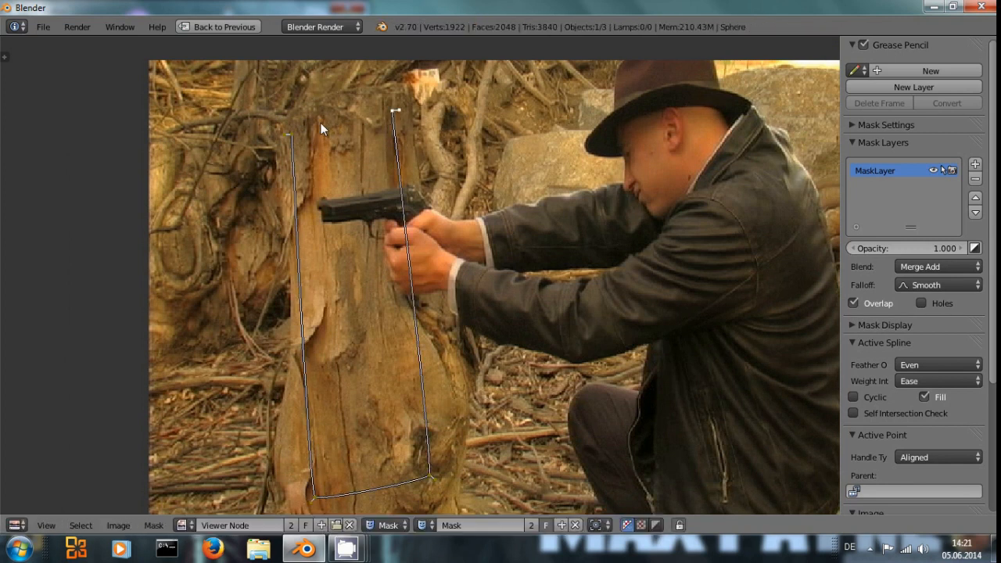
pyautogui.hotkey('alt', 'c')
# Round the corners of the trunk mask by lengthening the handles of its control points
pyautogui.moveTo(287, 135); pyautogui.dragTo(286, 125)
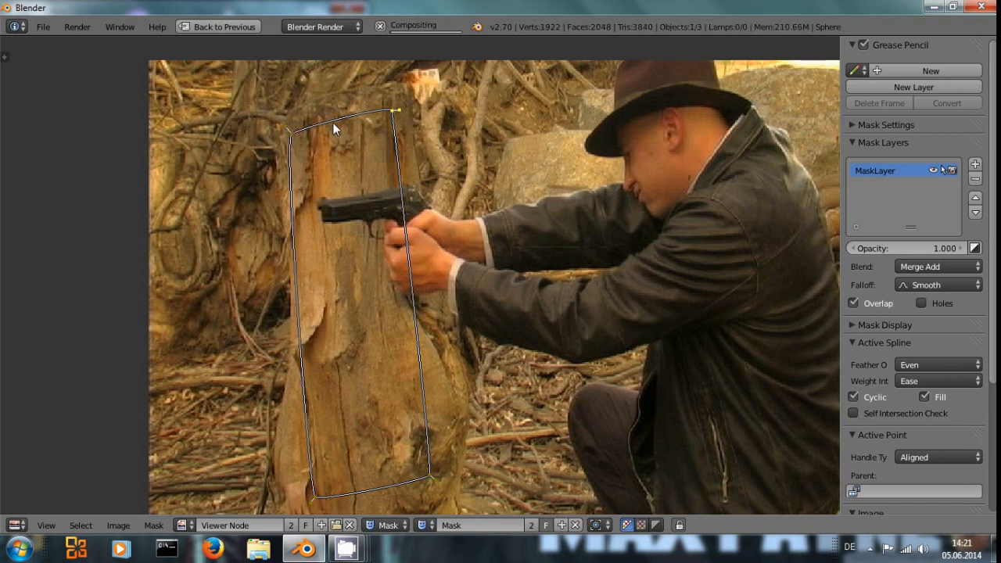
pyautogui.moveTo(399, 110); pyautogui.dragTo(398, 103)
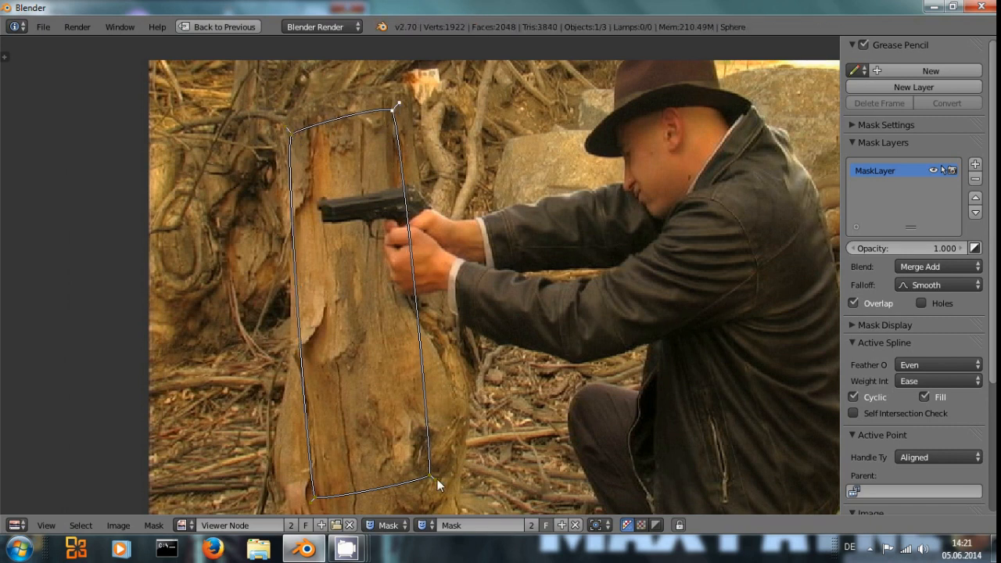
pyautogui.moveTo(434, 479); pyautogui.dragTo(447, 490)
pyautogui.moveTo(308, 504); pyautogui.dragTo(300, 508)
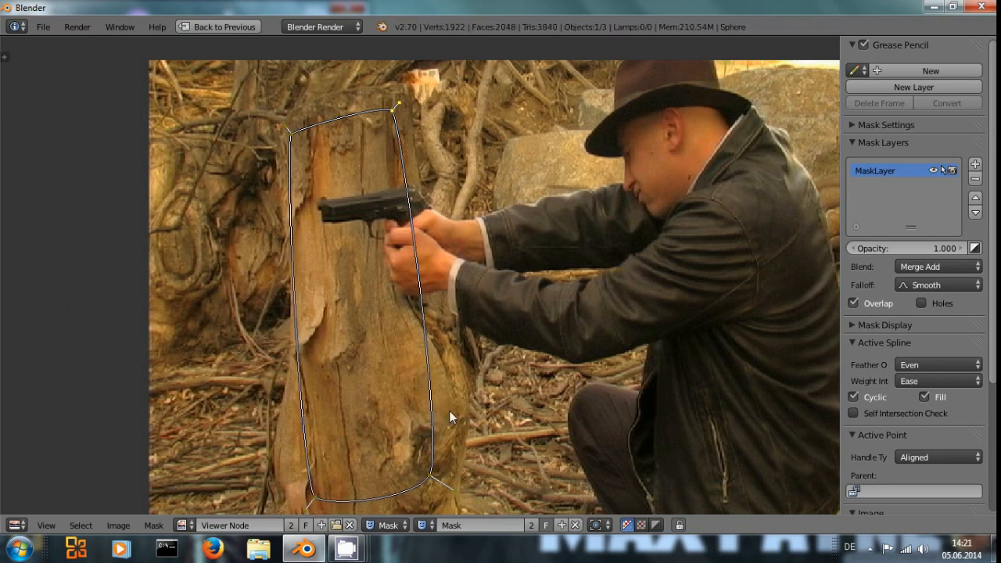
# Expand the trunk mask's feather outward on all sides and adjust the spline's upper points to follow the trunk
pyautogui.moveTo(448, 410); pyautogui.dragTo(442, 344, button='middle')
pyautogui.keyDown('shift'); pyautogui.moveTo(421, 412); pyautogui.dragTo(430, 433); pyautogui.keyUp('shift')
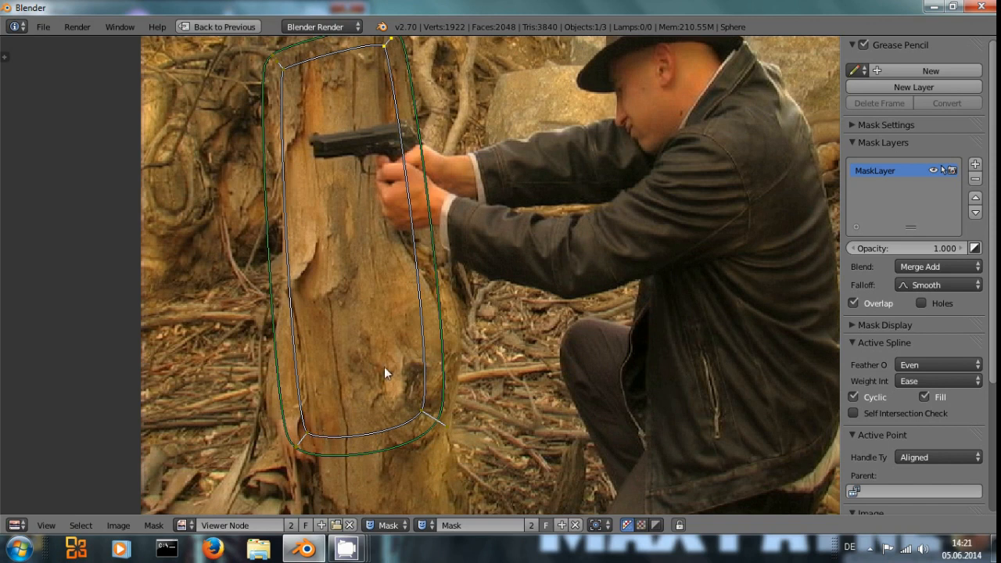
pyautogui.scroll(-2, 384, 366)
pyautogui.moveTo(331, 143); pyautogui.dragTo(393, 124)
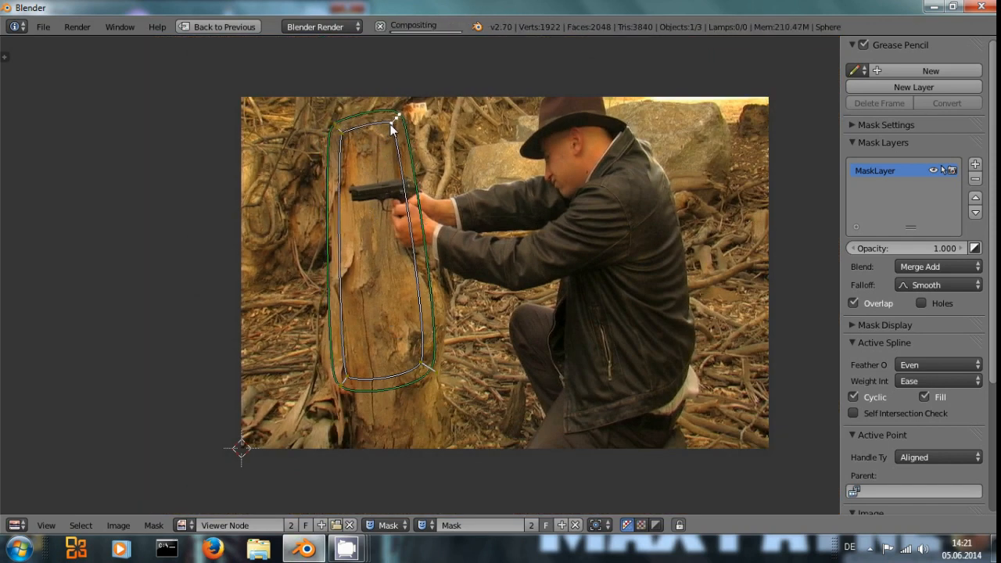
pyautogui.scroll(2, 422, 266)
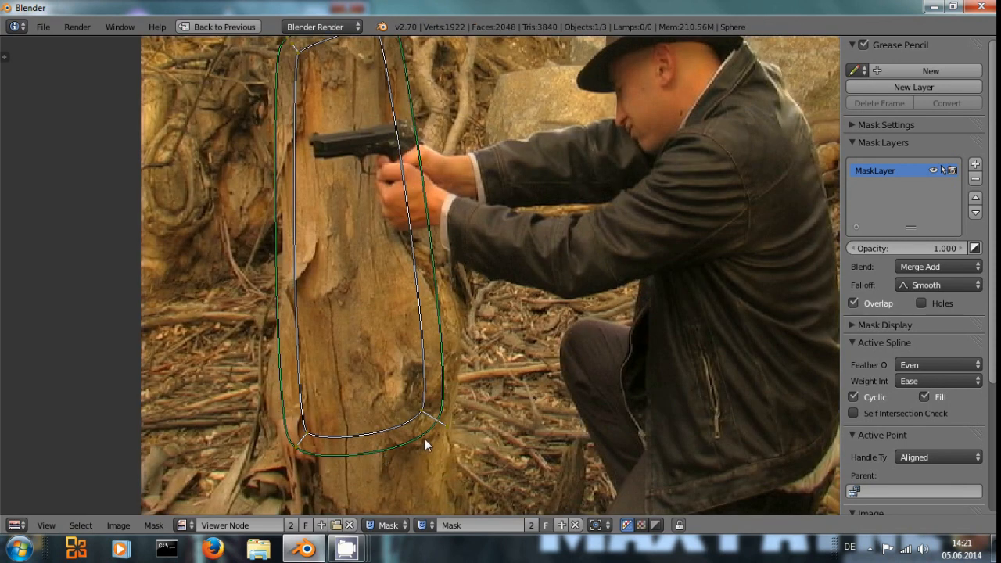
# Add a second mask layer and draw a closed four-point spline around the man's face on it
pyautogui.moveTo(507, 366); pyautogui.dragTo(443, 467, button='middle')
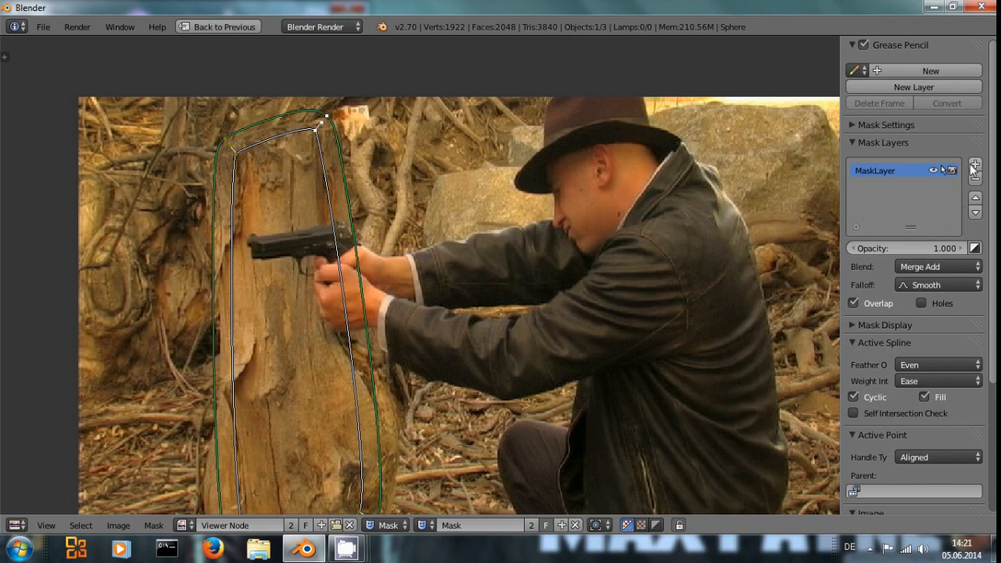
pyautogui.click(974, 165)
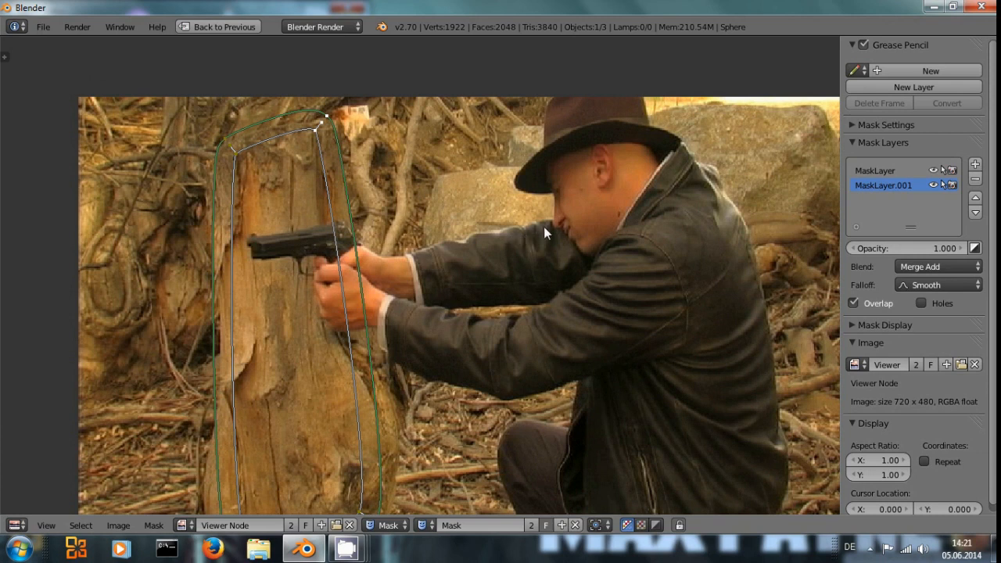
pyautogui.click(565, 168)
pyautogui.keyDown('ctrl'); pyautogui.click(565, 168); pyautogui.keyUp('ctrl')
pyautogui.keyDown('ctrl'); pyautogui.click(583, 244); pyautogui.keyUp('ctrl')
pyautogui.keyDown('ctrl'); pyautogui.click(649, 192); pyautogui.keyUp('ctrl')
pyautogui.keyDown('ctrl'); pyautogui.click(609, 151); pyautogui.keyUp('ctrl')
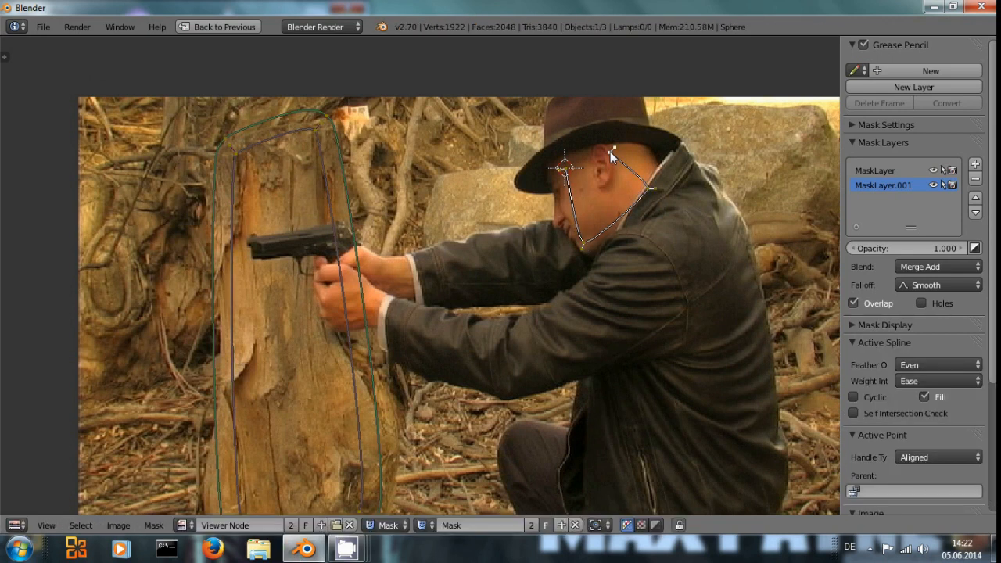
pyautogui.keyDown('ctrl'); pyautogui.click(564, 167); pyautogui.keyUp('ctrl')
# Round the face mask's upper and neck-side corners by lengthening their handles, and raise its lowest point toward the jaw
pyautogui.moveTo(563, 168); pyautogui.dragTo(531, 164)
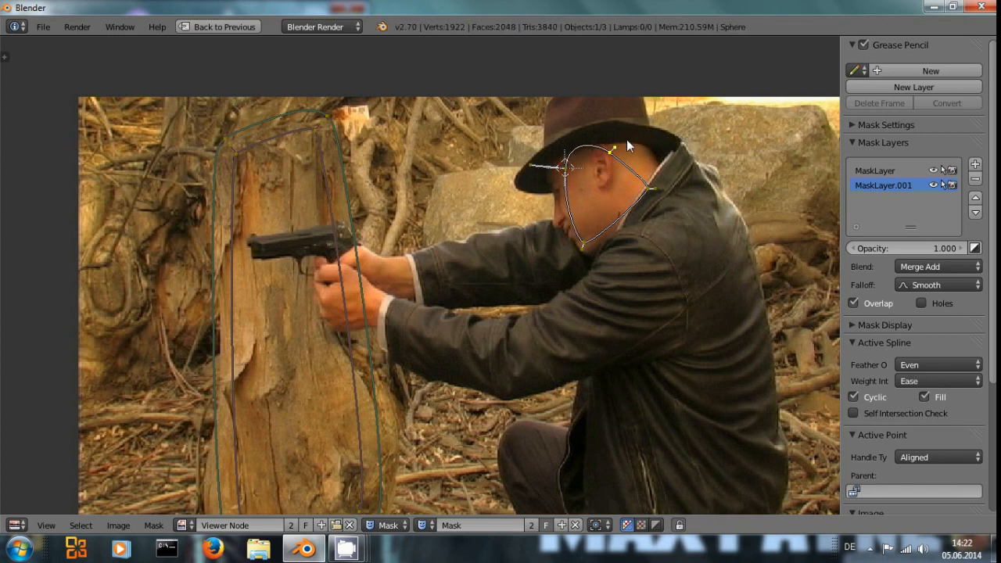
pyautogui.moveTo(613, 146)
pyautogui.mouseDown()
pyautogui.moveTo(628, 138)
pyautogui.moveTo(620, 127)
pyautogui.moveTo(618, 150)
pyautogui.mouseUp()
pyautogui.moveTo(566, 168); pyautogui.dragTo(526, 165)
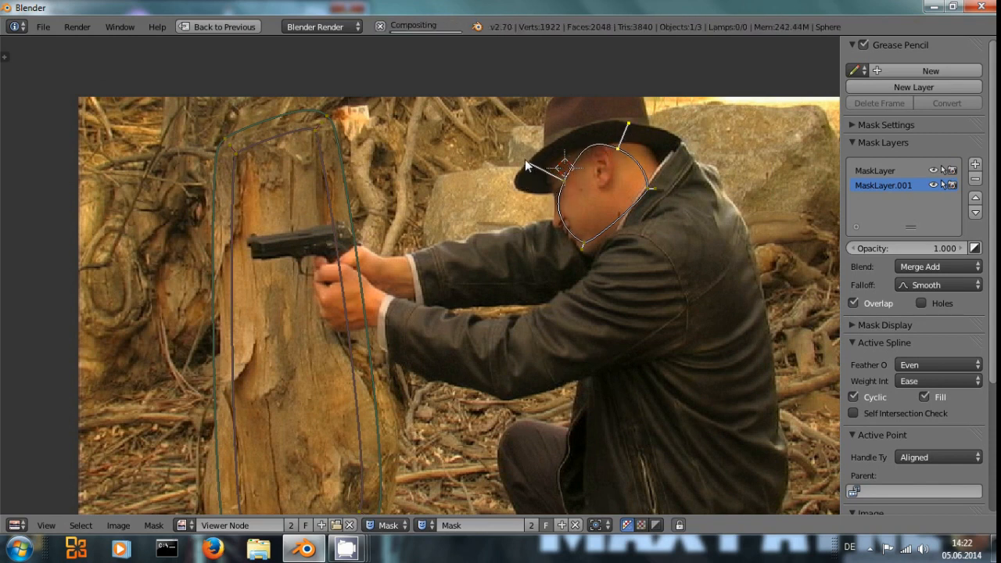
pyautogui.moveTo(583, 245); pyautogui.dragTo(606, 225)
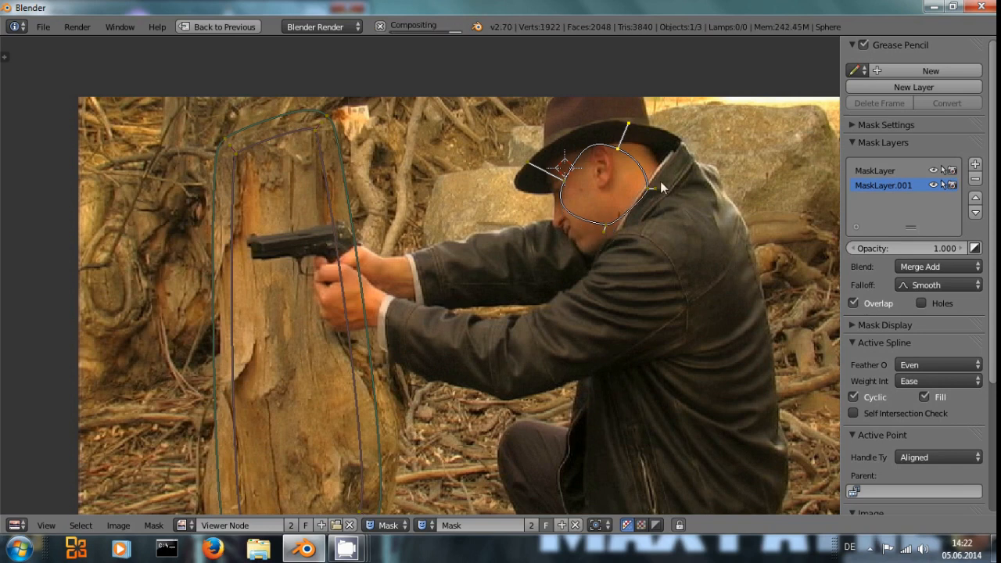
pyautogui.moveTo(648, 189)
pyautogui.mouseDown()
pyautogui.moveTo(637, 187)
pyautogui.moveTo(665, 185)
pyautogui.mouseUp()
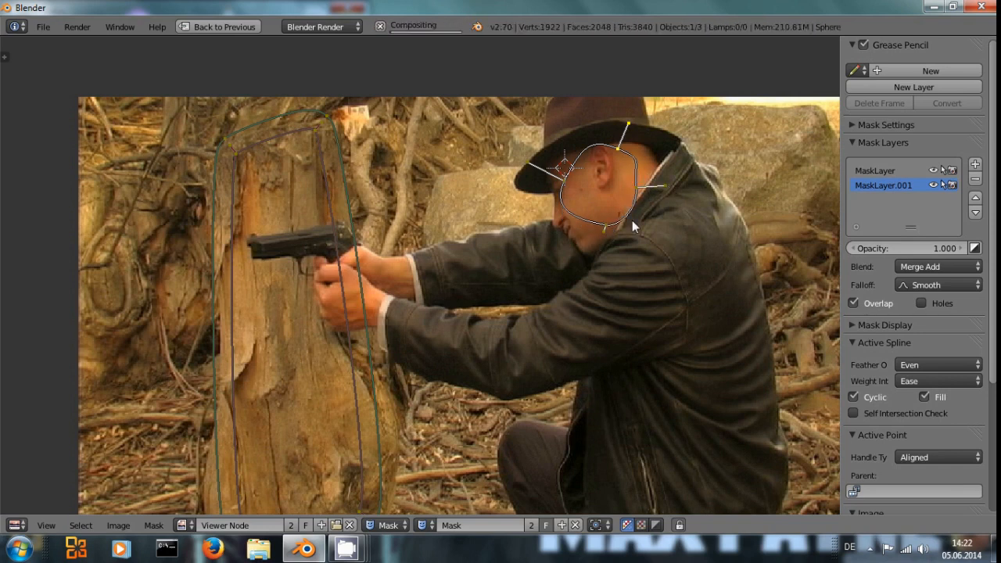
pyautogui.click(607, 229)
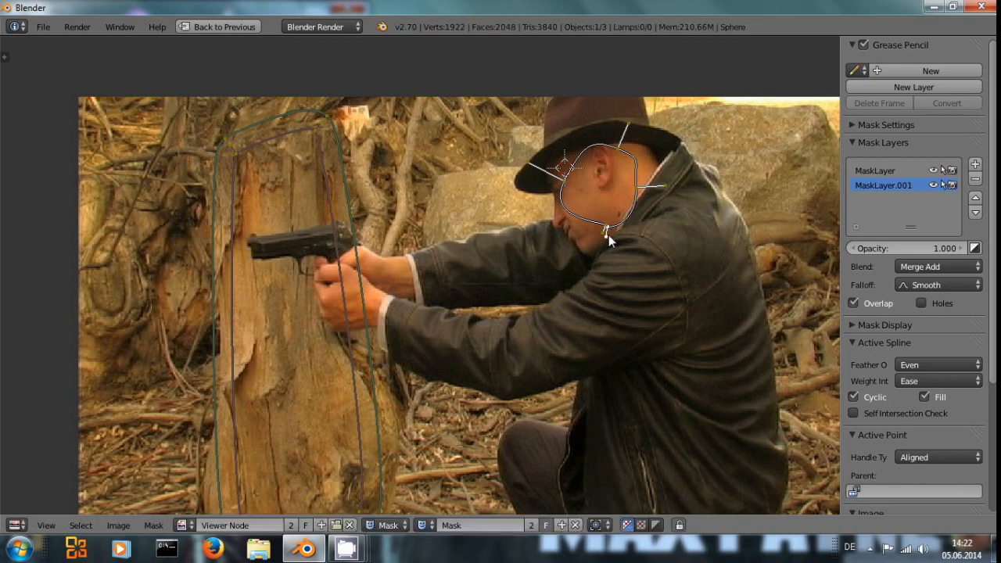
# Reshape the front and lower part of the face mask so its points follow the cheek and jawline
pyautogui.scroll(2, 608, 235)
pyautogui.moveTo(711, 195); pyautogui.dragTo(673, 183)
pyautogui.moveTo(646, 127); pyautogui.dragTo(665, 115)
pyautogui.moveTo(608, 83); pyautogui.dragTo(641, 128)
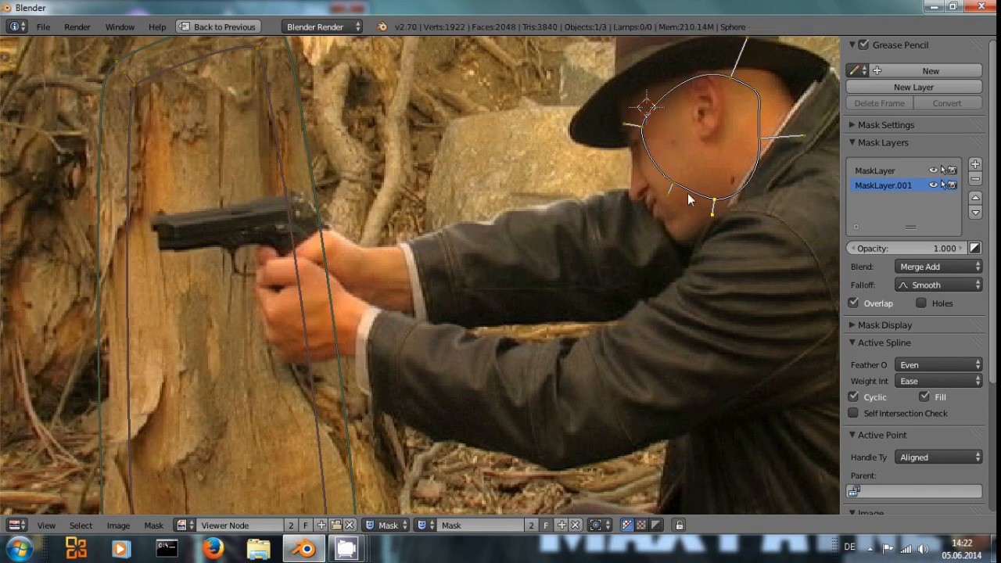
pyautogui.moveTo(671, 181); pyautogui.dragTo(724, 195)
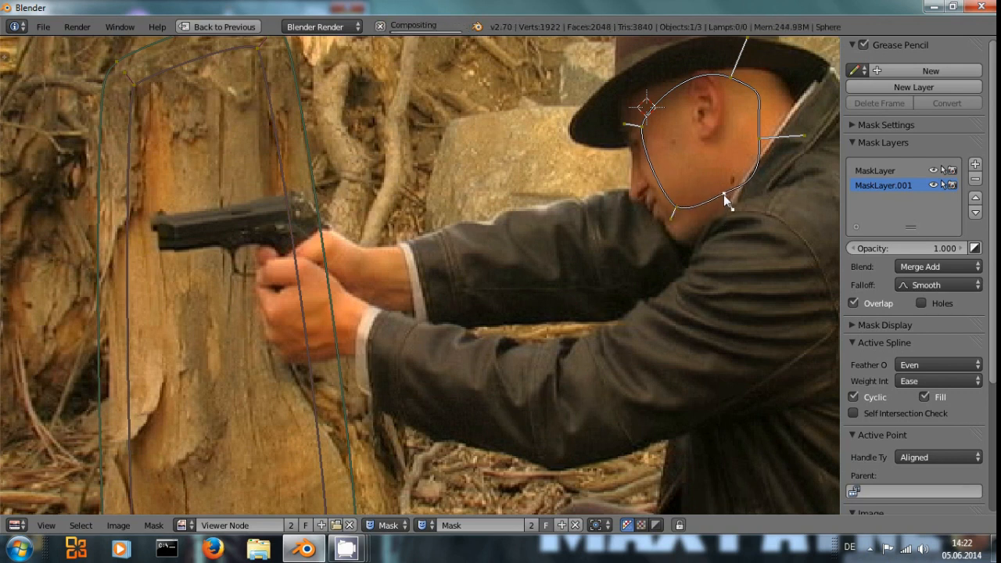
# Shorten the face mask's neck-side handle and expand the mask's feather outward all around the face
pyautogui.moveTo(799, 136); pyautogui.dragTo(752, 137)
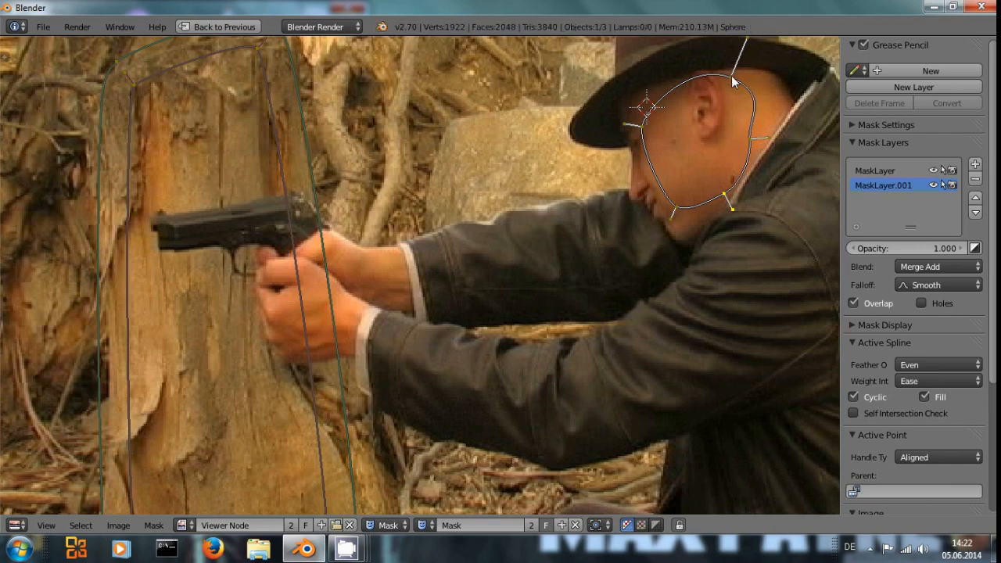
pyautogui.keyDown('shift'); pyautogui.moveTo(725, 194); pyautogui.dragTo(735, 212); pyautogui.keyUp('shift')
pyautogui.moveTo(623, 123); pyautogui.dragTo(635, 112)
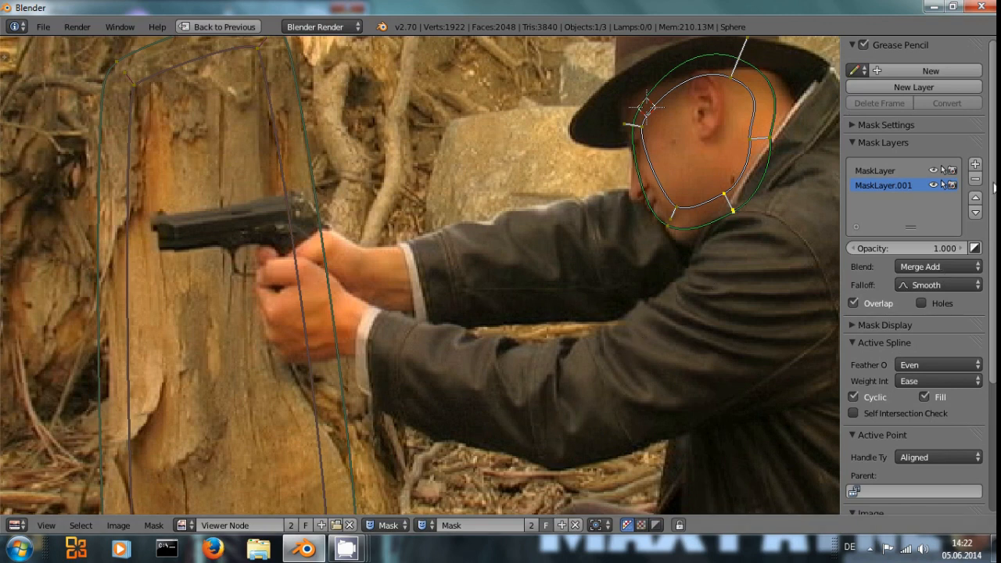
# Add a third mask layer and draw a closed spline on it around the wrist and both forearms, leaving out the gap between the sleeves
pyautogui.click(975, 164)
pyautogui.moveTo(574, 396); pyautogui.dragTo(547, 329, button='middle')
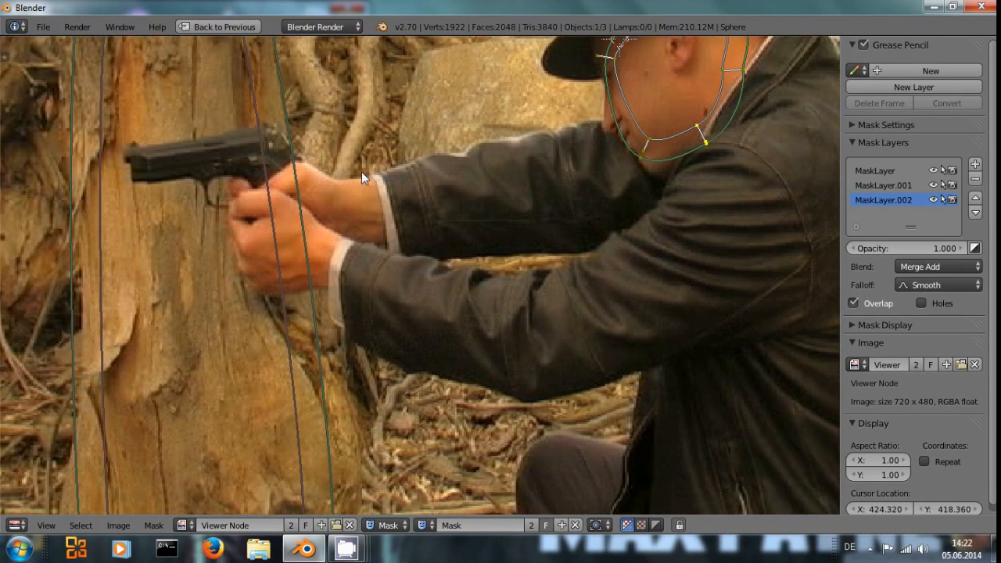
pyautogui.keyDown('ctrl'); pyautogui.click(333, 181); pyautogui.keyUp('ctrl')
pyautogui.keyDown('ctrl'); pyautogui.click(319, 286); pyautogui.keyUp('ctrl')
pyautogui.keyDown('ctrl'); pyautogui.click(535, 397); pyautogui.keyUp('ctrl')
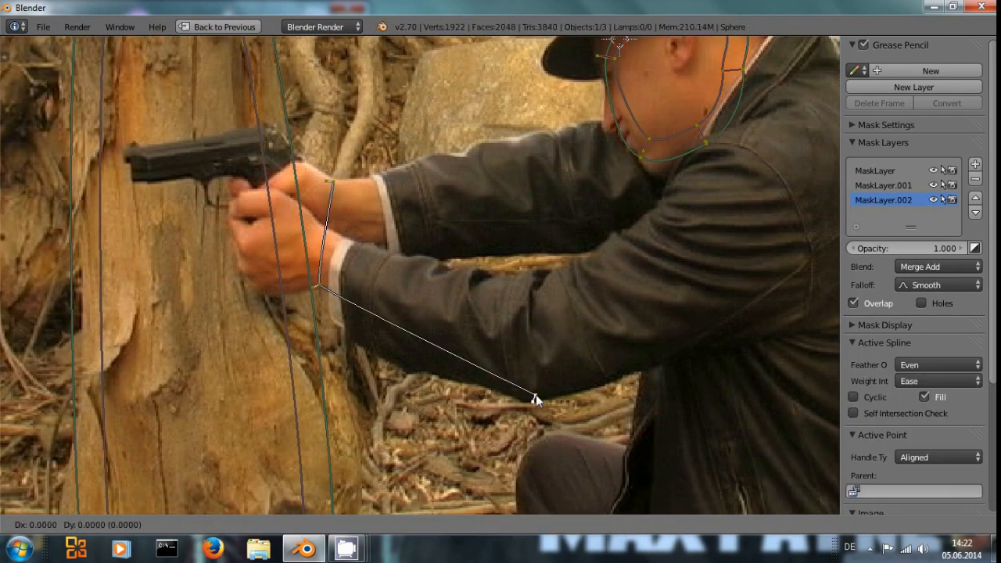
pyautogui.keyDown('ctrl'); pyautogui.click(617, 362); pyautogui.keyUp('ctrl')
pyautogui.keyDown('ctrl'); pyautogui.click(591, 278); pyautogui.keyUp('ctrl')
pyautogui.keyDown('ctrl'); pyautogui.click(431, 274); pyautogui.keyUp('ctrl')
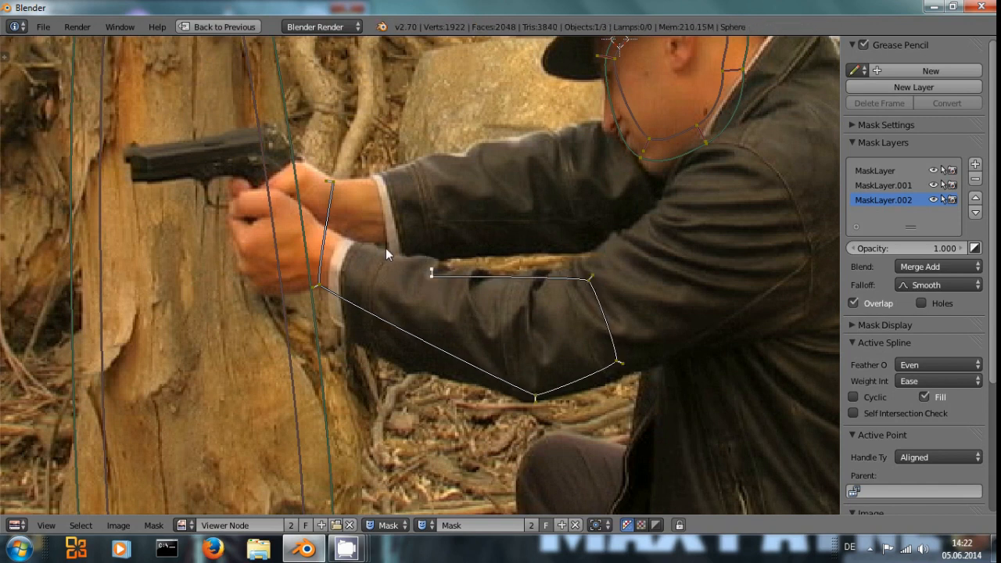
pyautogui.keyDown('ctrl'); pyautogui.click(419, 240); pyautogui.keyUp('ctrl')
pyautogui.keyDown('ctrl'); pyautogui.click(543, 234); pyautogui.keyUp('ctrl')
pyautogui.keyDown('ctrl'); pyautogui.click(539, 159); pyautogui.keyUp('ctrl')
pyautogui.keyDown('ctrl'); pyautogui.click(401, 184); pyautogui.keyUp('ctrl')
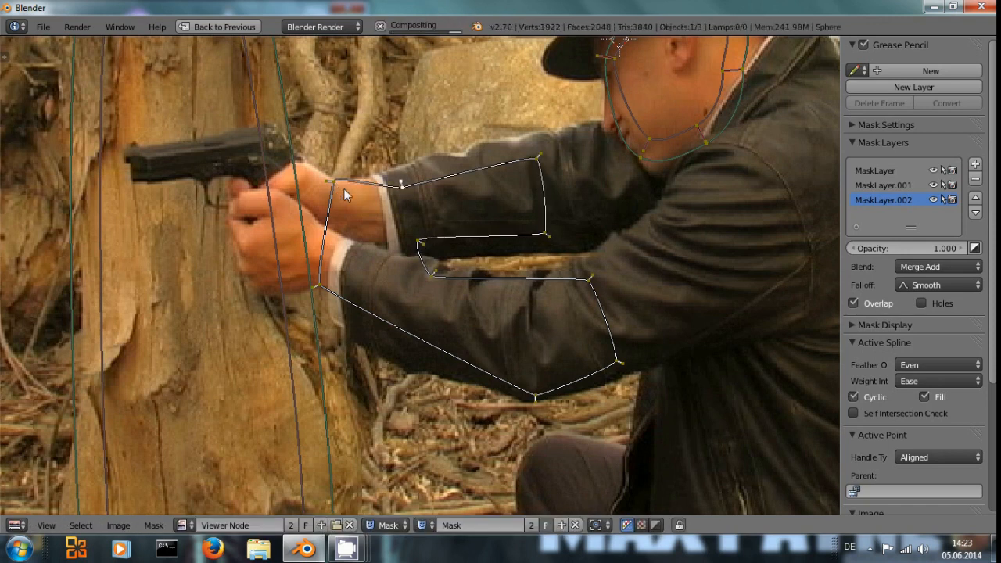
# Adjust the arm mask's points at the hands and lower elbow, and expand its feather outward around both forearms
pyautogui.keyDown('ctrl'); pyautogui.click(323, 192); pyautogui.keyUp('ctrl')
pyautogui.moveTo(323, 192); pyautogui.dragTo(282, 190)
pyautogui.moveTo(320, 283)
pyautogui.mouseDown()
pyautogui.moveTo(287, 274)
pyautogui.moveTo(290, 286)
pyautogui.moveTo(312, 268)
pyautogui.mouseUp()
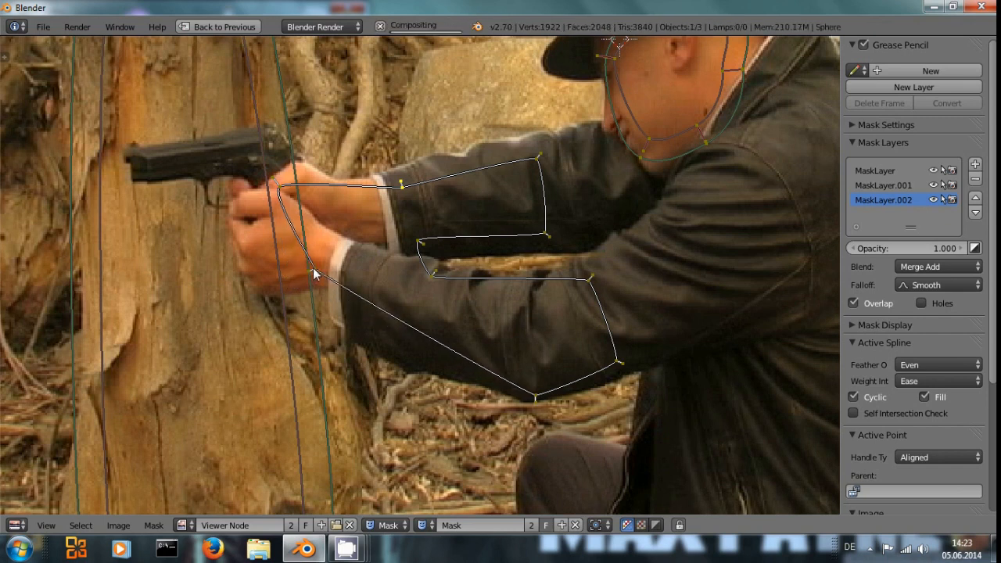
pyautogui.moveTo(537, 396); pyautogui.dragTo(508, 393)
pyautogui.moveTo(545, 150); pyautogui.dragTo(552, 140)
pyautogui.moveTo(557, 240); pyautogui.dragTo(565, 233)
pyautogui.moveTo(428, 246); pyautogui.dragTo(423, 245)
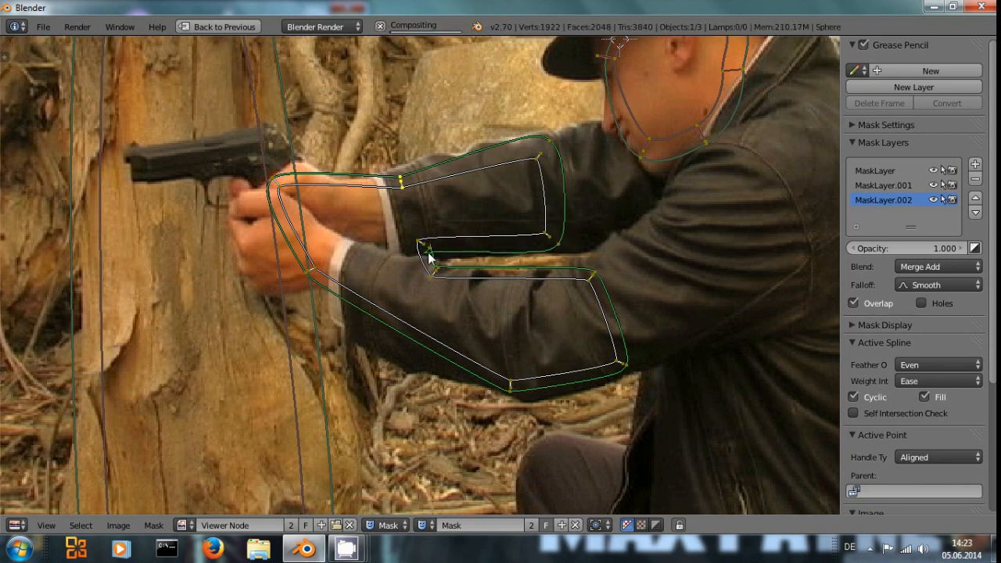
# Reposition the arm mask's feather points at the inner corner between the sleeves to untangle the crossing feather line
pyautogui.scroll(3, 450, 273)
pyautogui.scroll(4, 458, 279)
pyautogui.moveTo(486, 250); pyautogui.dragTo(457, 262)
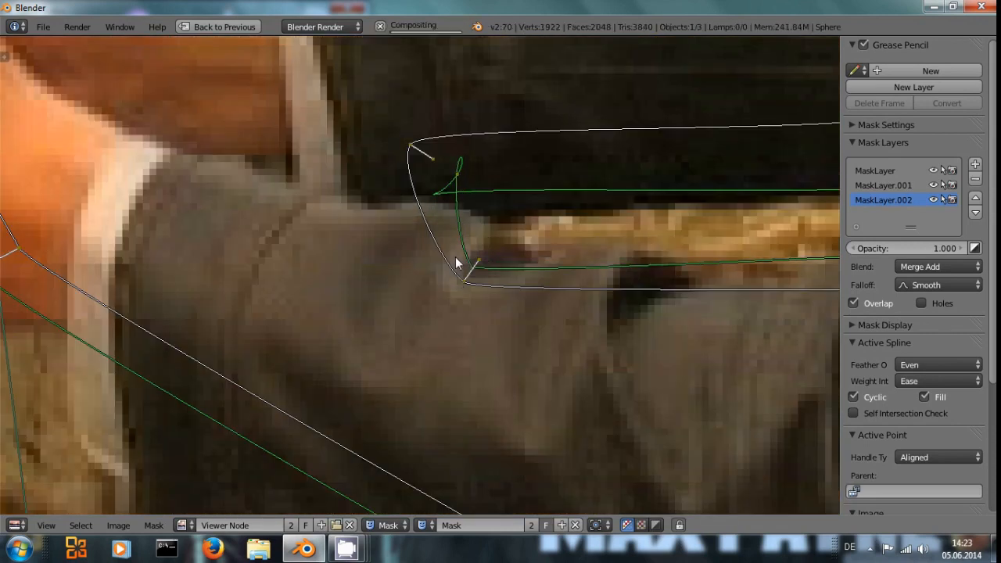
pyautogui.moveTo(467, 181); pyautogui.dragTo(409, 161)
pyautogui.scroll(-2, 579, 338)
pyautogui.moveTo(579, 338); pyautogui.dragTo(455, 317, button='middle')
pyautogui.moveTo(296, 181)
pyautogui.mouseDown()
pyautogui.moveTo(297, 190)
pyautogui.moveTo(292, 179)
pyautogui.moveTo(337, 193)
pyautogui.moveTo(352, 175)
pyautogui.moveTo(293, 170)
pyautogui.moveTo(298, 179)
pyautogui.mouseUp()
pyautogui.scroll(-3, 504, 376)
pyautogui.moveTo(480, 365); pyautogui.dragTo(618, 431, button='middle')
pyautogui.scroll(-4, 623, 422)
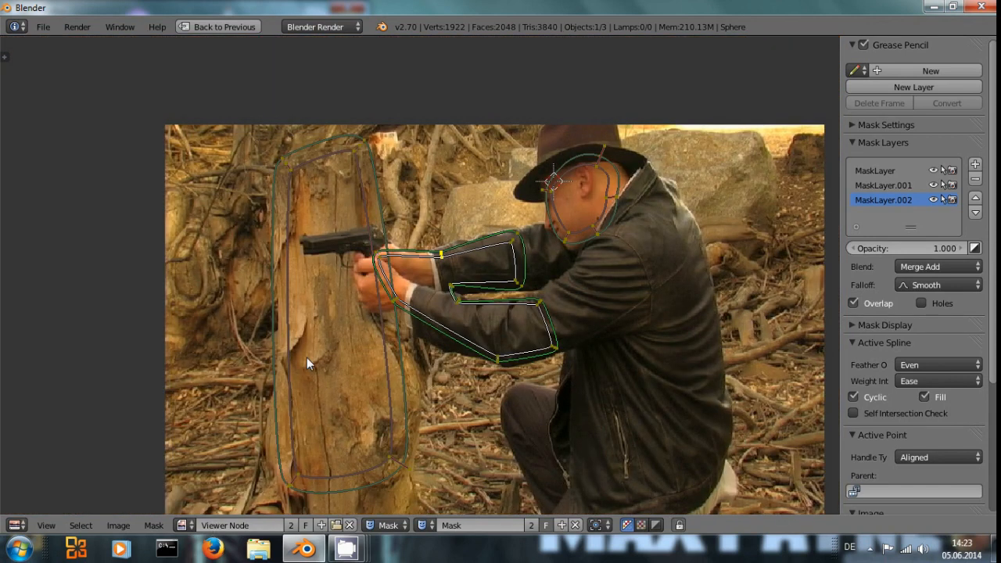
# Return to the compositing node setup and add a Mask input node that uses the drawn Mask
pyautogui.hotkey('ctrl', 'Up')
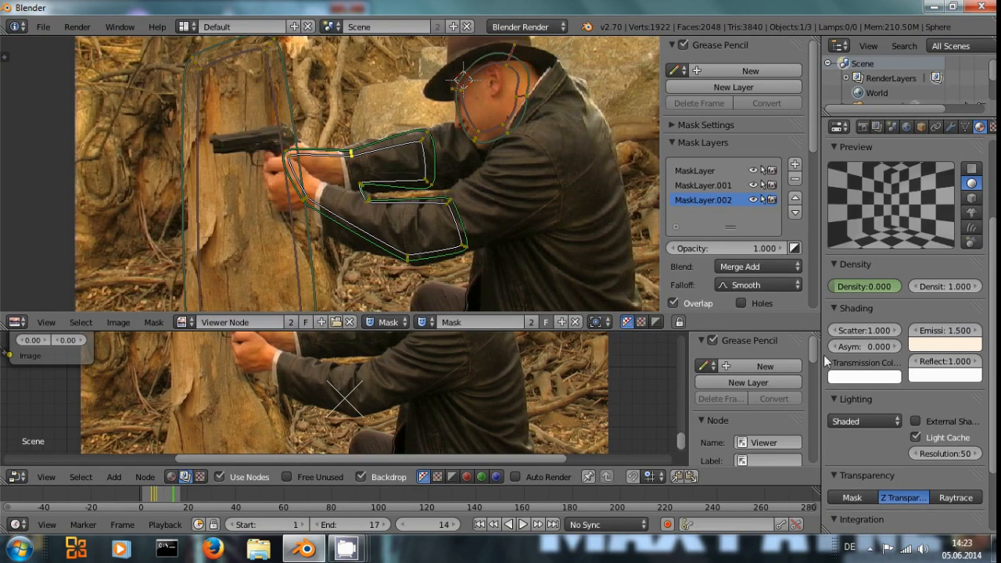
pyautogui.hotkey('ctrl', 'Up')
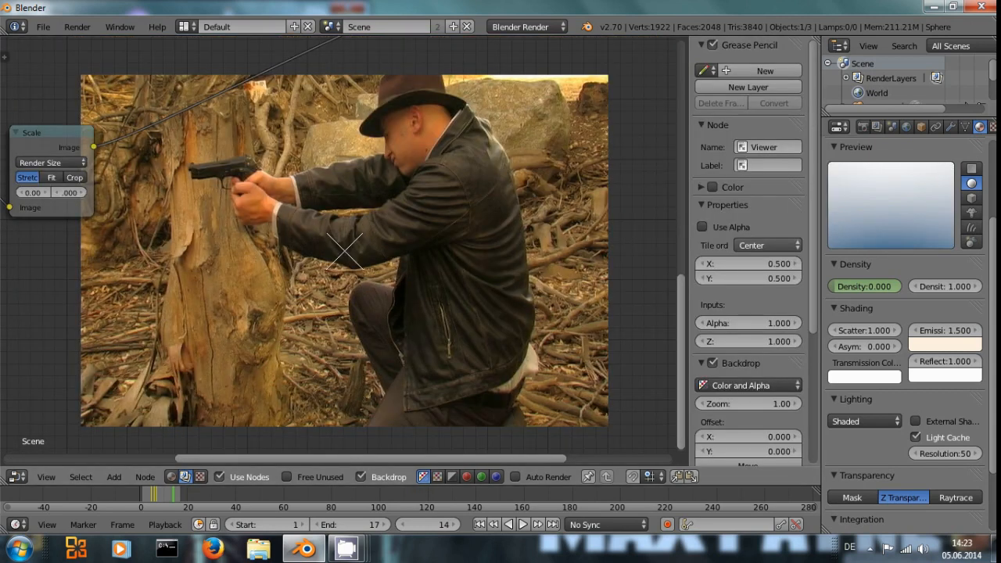
pyautogui.press('Home')
pyautogui.hotkey('shift', 'a')
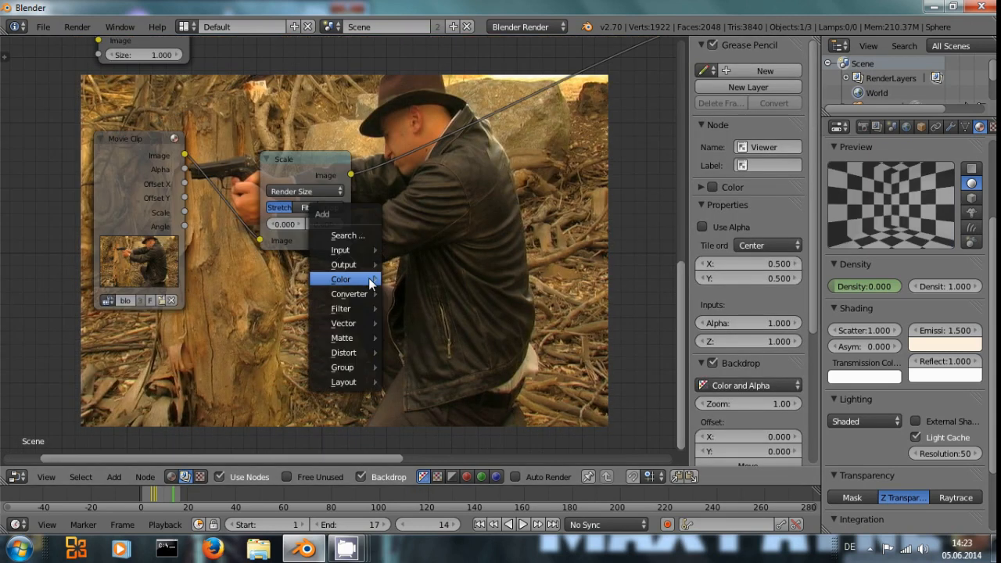
pyautogui.moveTo(348, 249)
pyautogui.click(418, 298)
pyautogui.click(241, 302)
pyautogui.click(254, 343)
pyautogui.click(266, 346)
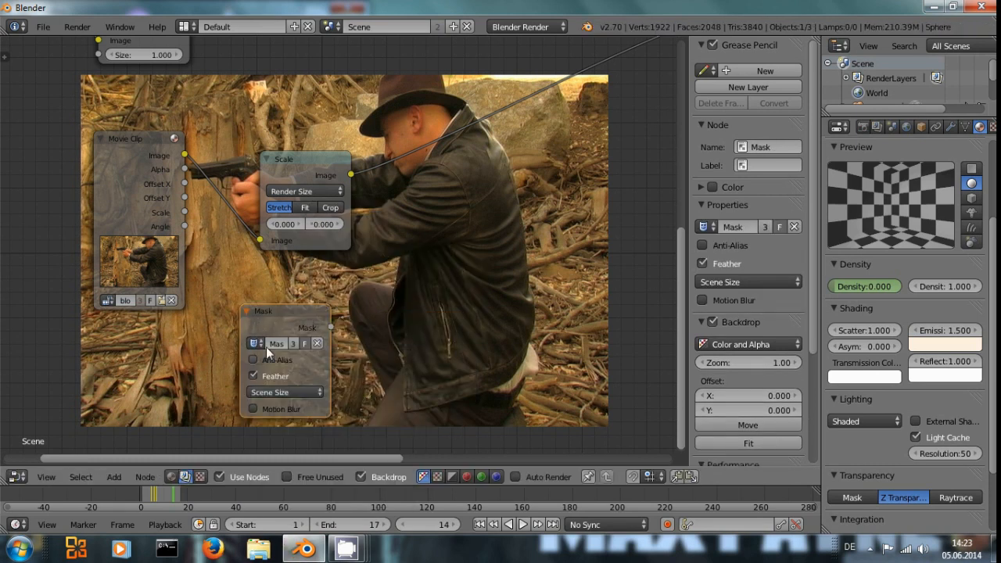
# Preview the Mask node in the viewer and place the node below the Movie Clip and Scale nodes
pyautogui.keyDown('ctrl'); pyautogui.keyDown('shift'); pyautogui.click(298, 310); pyautogui.keyUp('shift'); pyautogui.keyUp('ctrl')
pyautogui.moveTo(299, 310); pyautogui.dragTo(232, 333)
pyautogui.moveTo(470, 326)
pyautogui.mouseDown(button='middle')
pyautogui.moveTo(315, 355)
pyautogui.moveTo(296, 371)
pyautogui.mouseUp(button='middle')
pyautogui.moveTo(377, 272); pyautogui.dragTo(336, 334, button='middle')
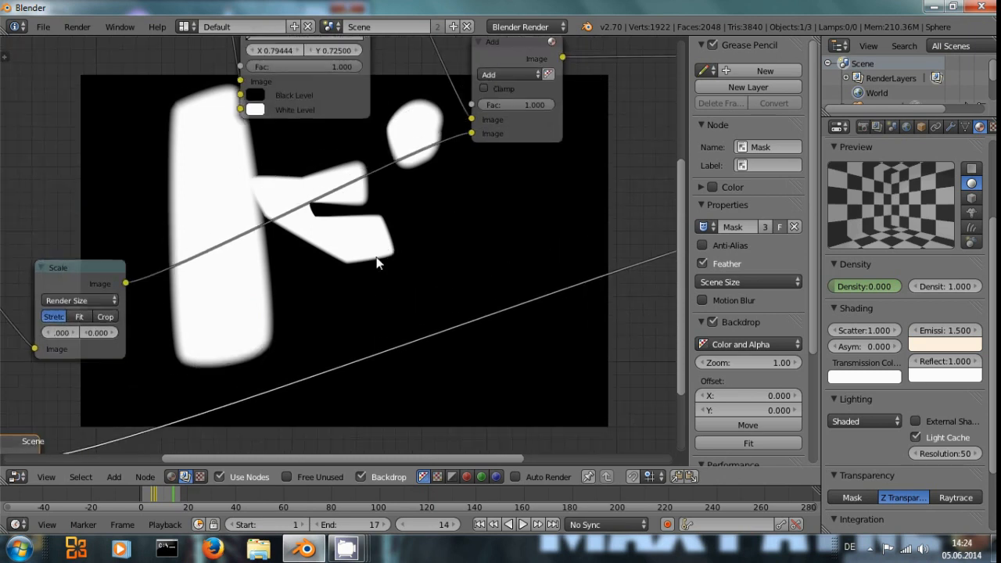
pyautogui.moveTo(301, 262); pyautogui.dragTo(391, 230, button='middle')
# Add a Mix node beside the Scale node and set its blend mode to Add
pyautogui.hotkey('shift', 'a')
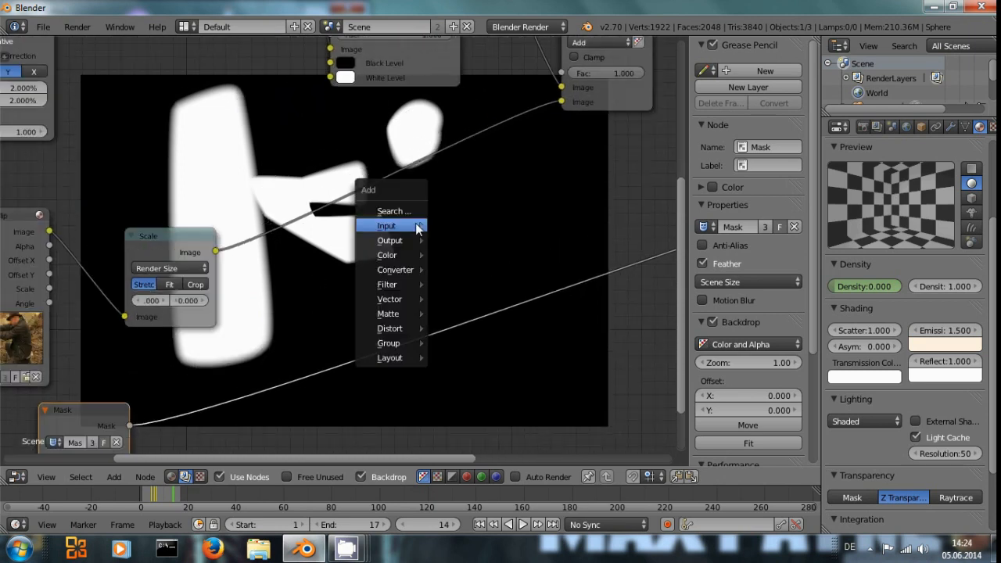
pyautogui.moveTo(416, 228)
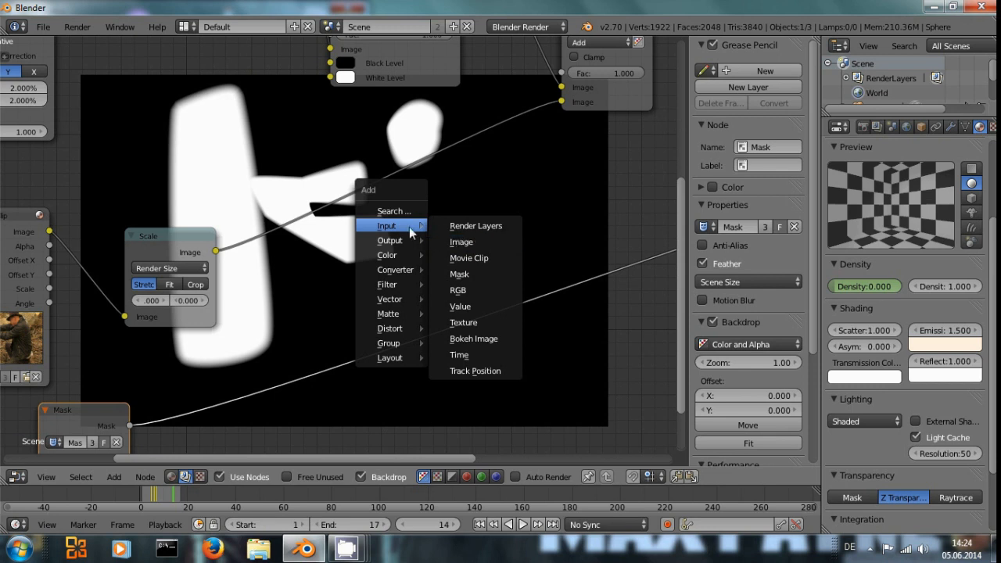
pyautogui.moveTo(395, 255)
pyautogui.moveTo(442, 160); pyautogui.dragTo(445, 176)
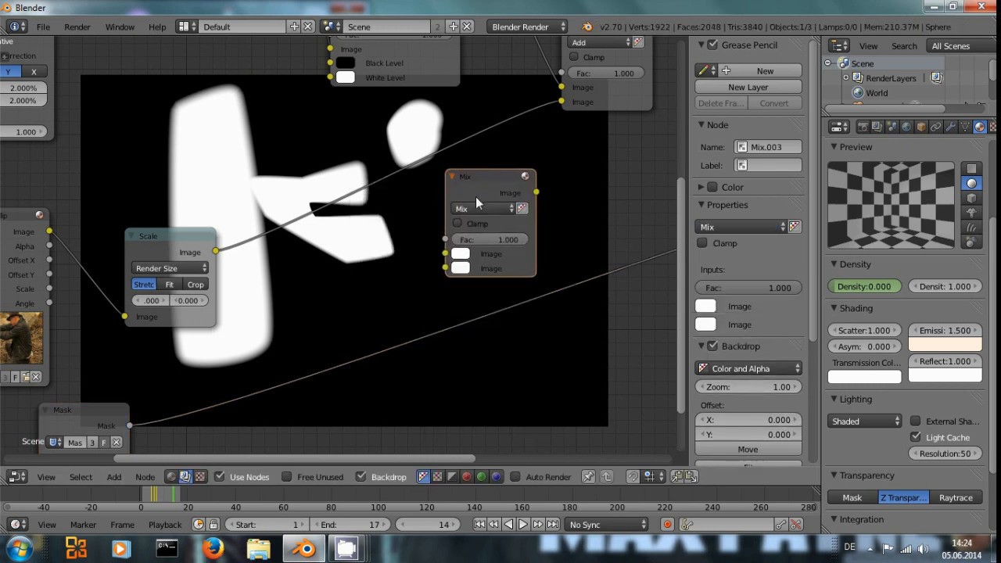
pyautogui.click(476, 206)
pyautogui.click(485, 239)
# Connect the Scale output to both image inputs of the new Add node and the Mask output to its factor
pyautogui.moveTo(215, 252); pyautogui.dragTo(445, 253)
pyautogui.moveTo(215, 252); pyautogui.dragTo(445, 268)
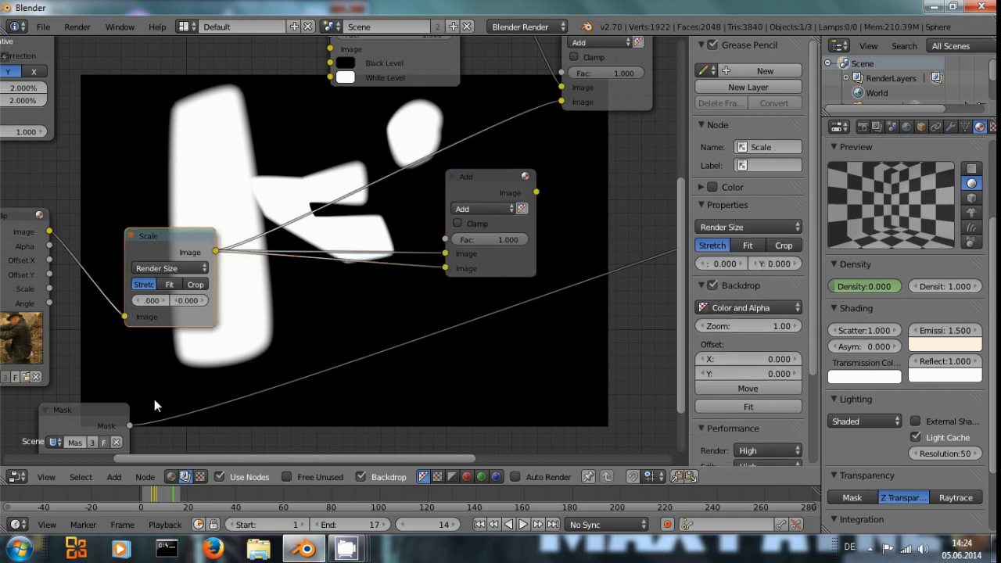
pyautogui.moveTo(130, 426); pyautogui.dragTo(441, 242)
# Preview the masked Add node's result in the viewer and compare it with the unbrightened scaled clip
pyautogui.click(473, 179)
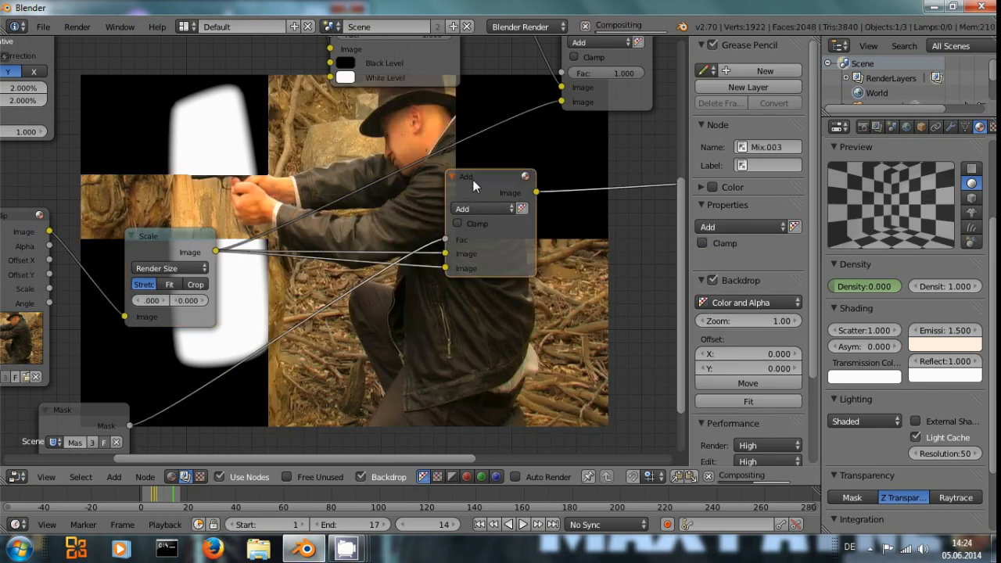
pyautogui.moveTo(531, 218); pyautogui.dragTo(238, 150, button='middle')
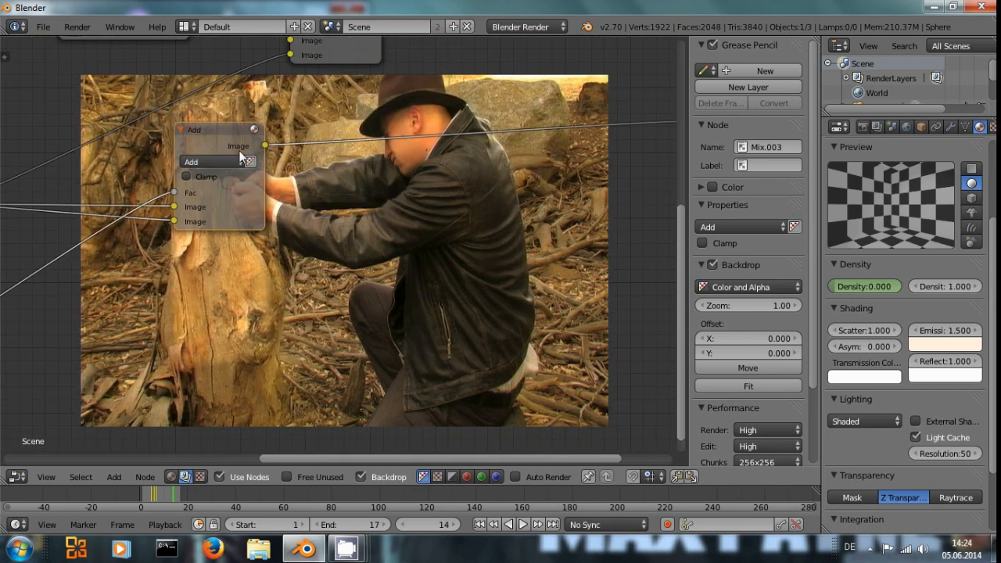
pyautogui.scroll(-2, 238, 150)
pyautogui.moveTo(26, 223); pyautogui.dragTo(165, 110, button='middle')
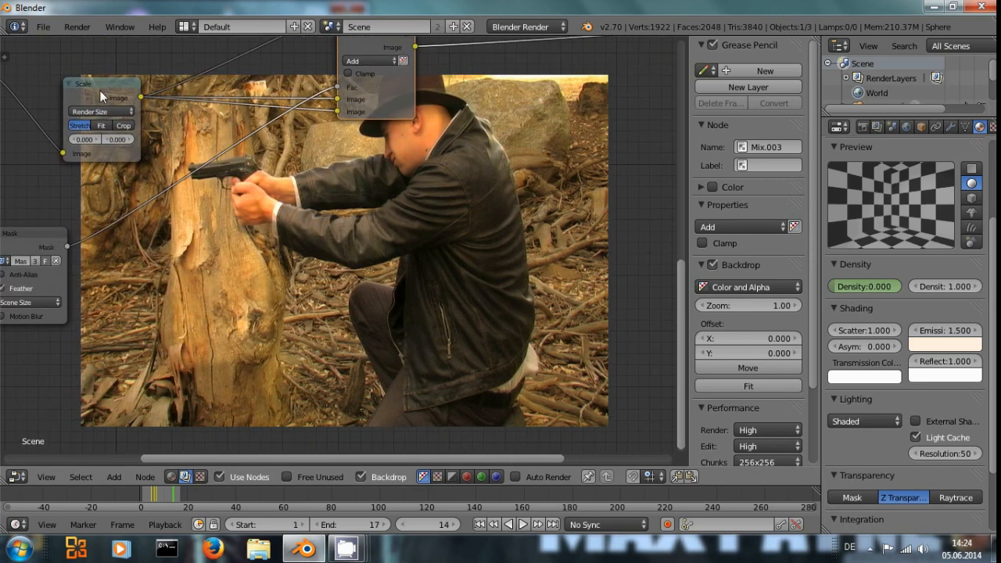
pyautogui.click(106, 90)
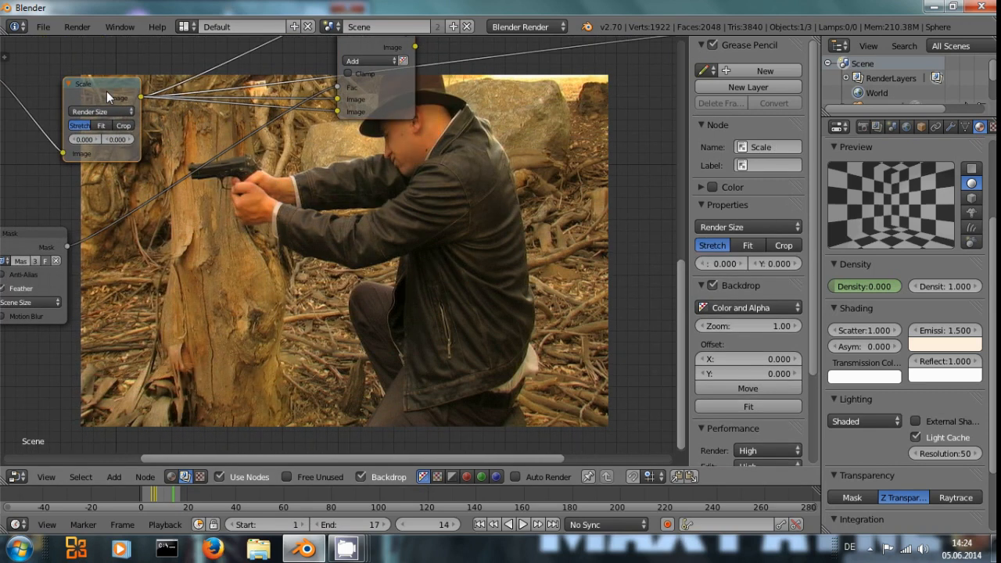
pyautogui.click(359, 45)
# Examine the masked Add node and its links beside the flash's Add node in the node tree
pyautogui.moveTo(510, 210); pyautogui.dragTo(310, 290, button='middle')
pyautogui.scroll(2, 432, 151)
pyautogui.moveTo(397, 197); pyautogui.dragTo(347, 386, button='middle')
pyautogui.moveTo(354, 306); pyautogui.dragTo(377, 307, button='middle')
pyautogui.scroll(5, 356, 261)
pyautogui.scroll(2, 355, 266)
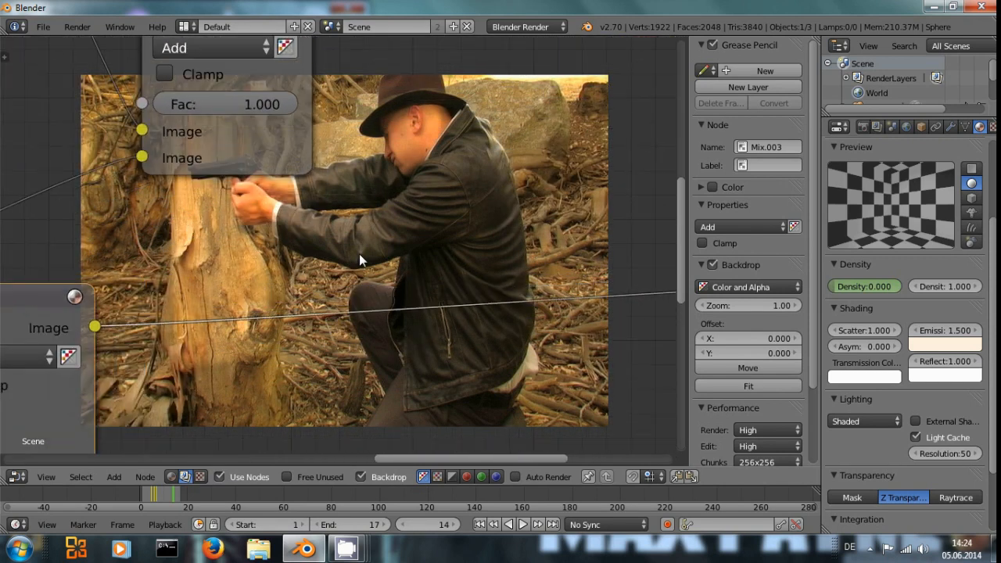
pyautogui.moveTo(339, 258); pyautogui.dragTo(489, 134, button='middle')
pyautogui.scroll(-6, 321, 299)
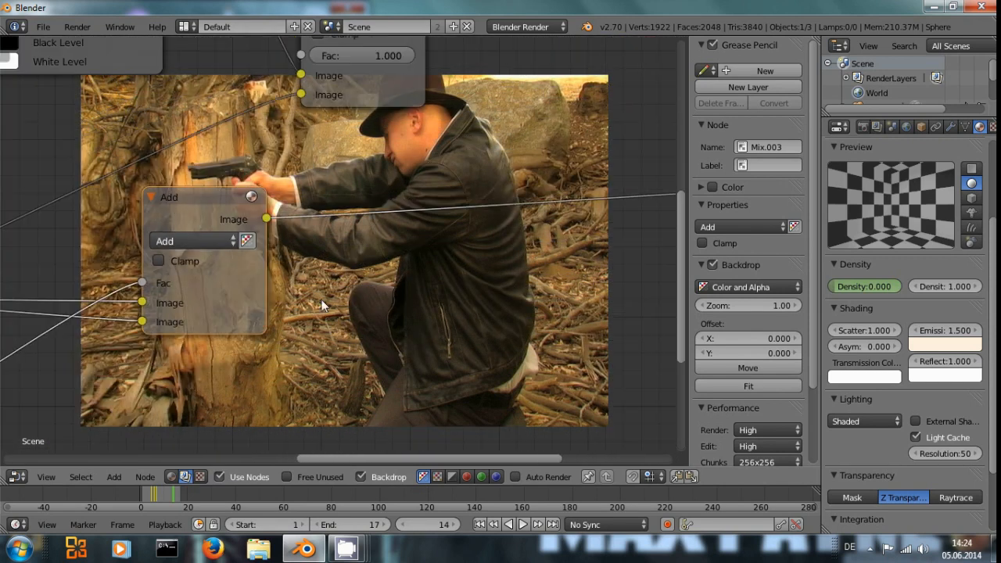
# Insert a Blur node between the Mask output and the Add node's factor and set its filter type to Fast Gaussian
pyautogui.hotkey('shift', 'a')
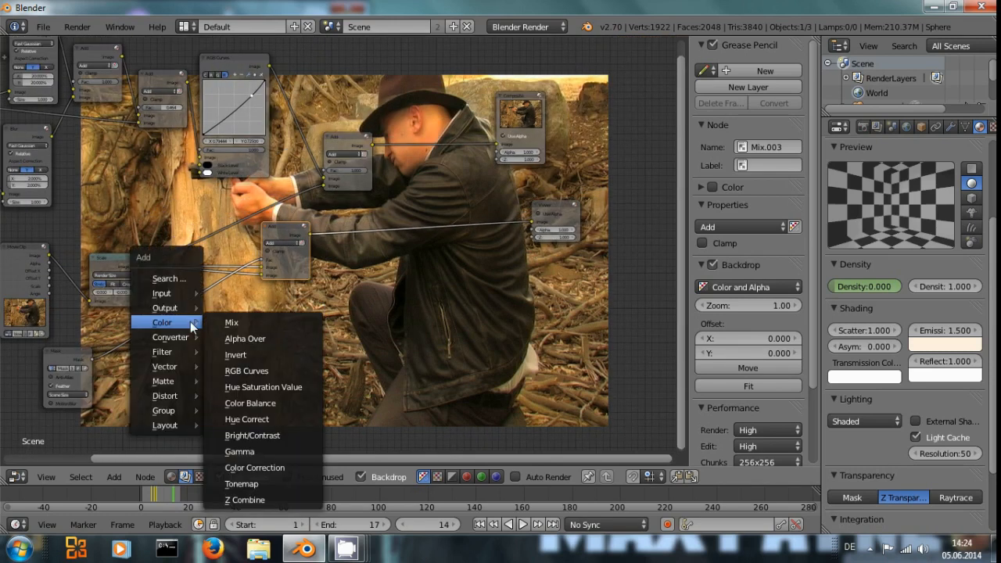
pyautogui.moveTo(176, 351)
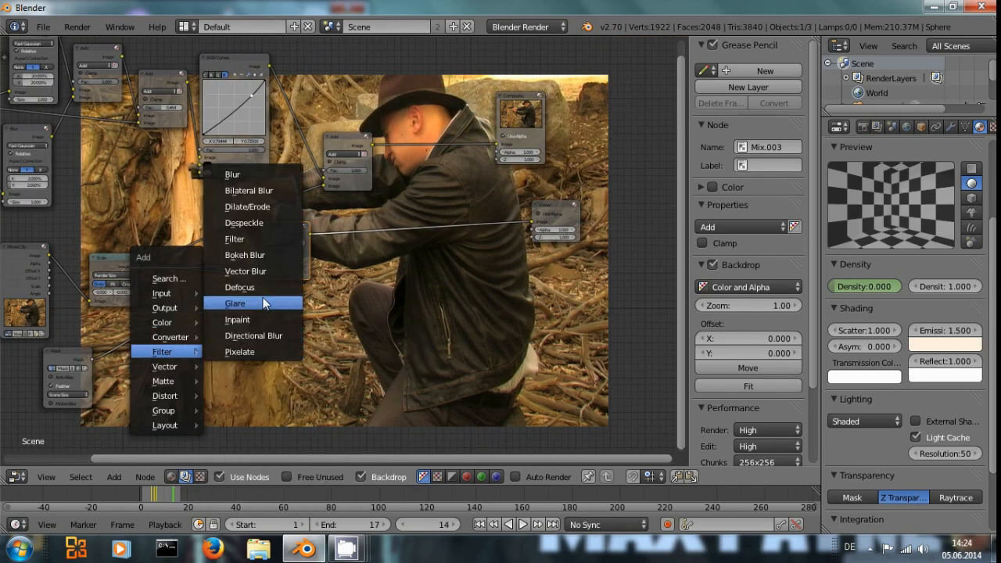
pyautogui.click(251, 174)
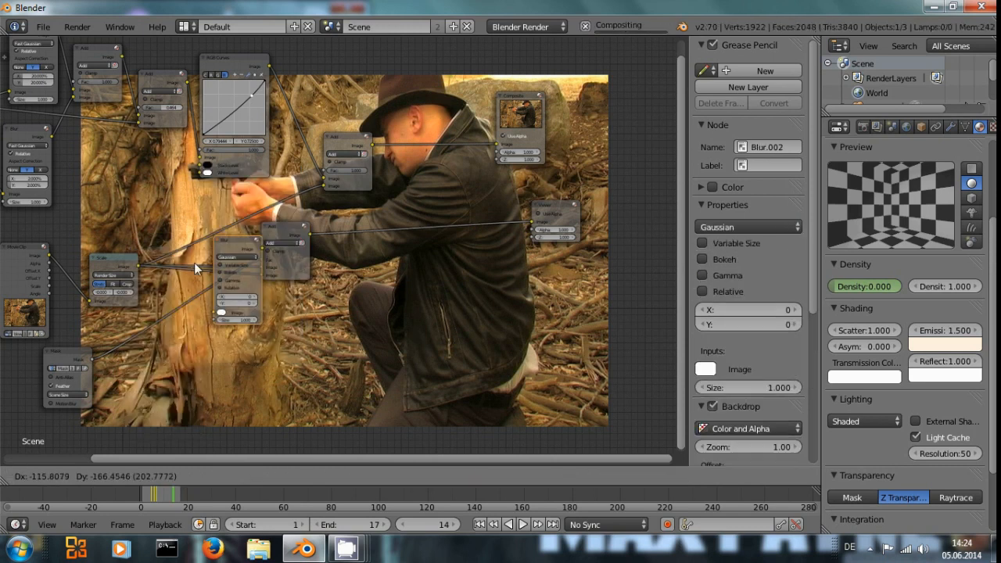
pyautogui.click(114, 314)
pyautogui.click(138, 335)
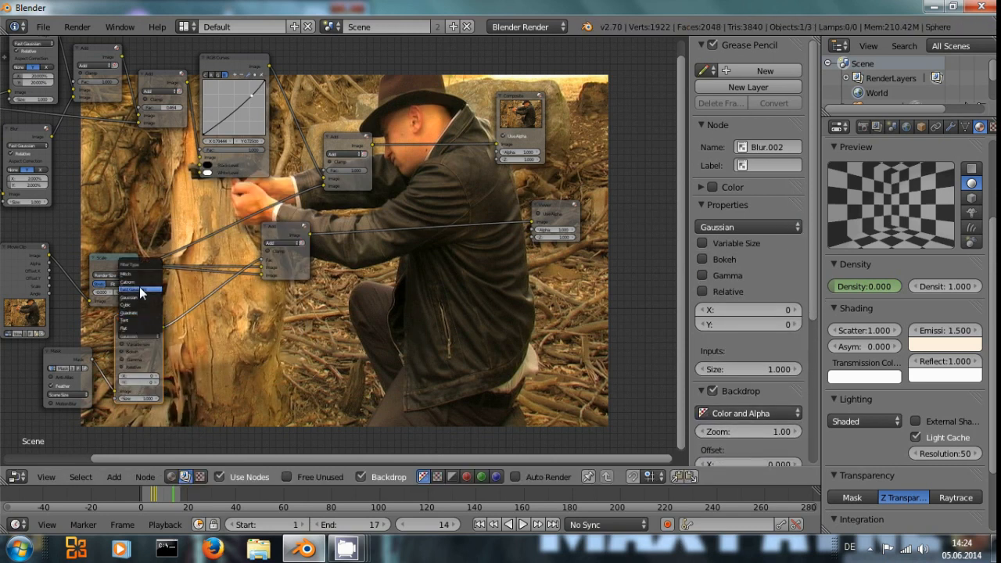
pyautogui.click(141, 290)
# Make the mask blur relative and set its X and Y sizes to 15%
pyautogui.scroll(3, 231, 372)
pyautogui.click(128, 337)
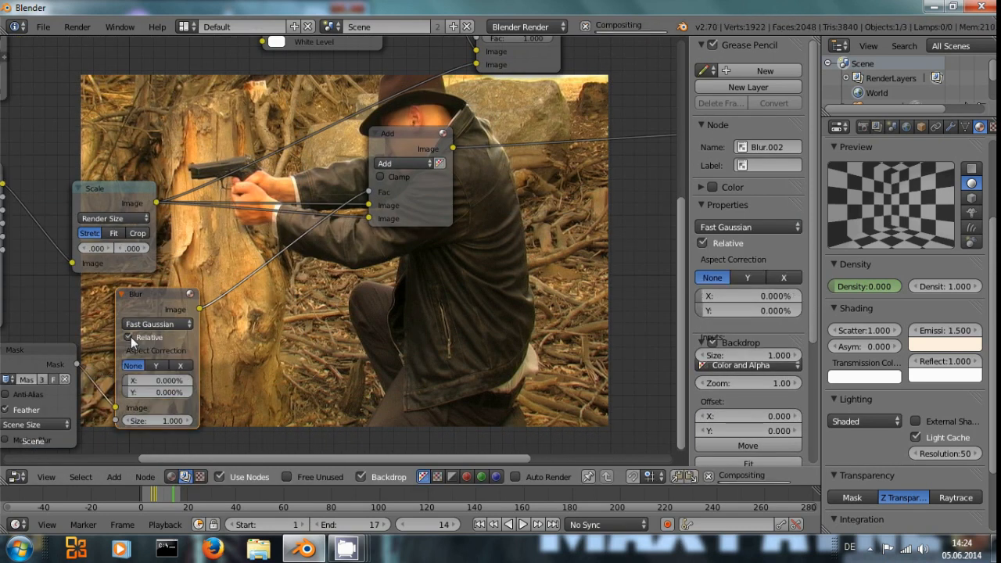
pyautogui.write('15')
pyautogui.press('Return')
pyautogui.click(142, 393)
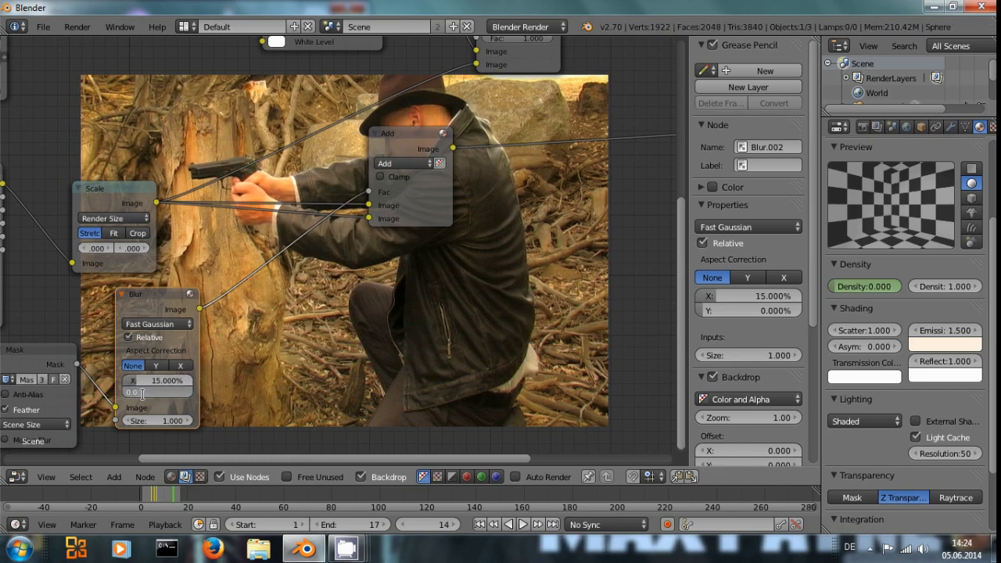
pyautogui.write('15')
pyautogui.press('Return')
# Preview the Blur node in the viewer and reduce its X and Y sizes to 5%
pyautogui.moveTo(396, 330); pyautogui.dragTo(301, 395, button='middle')
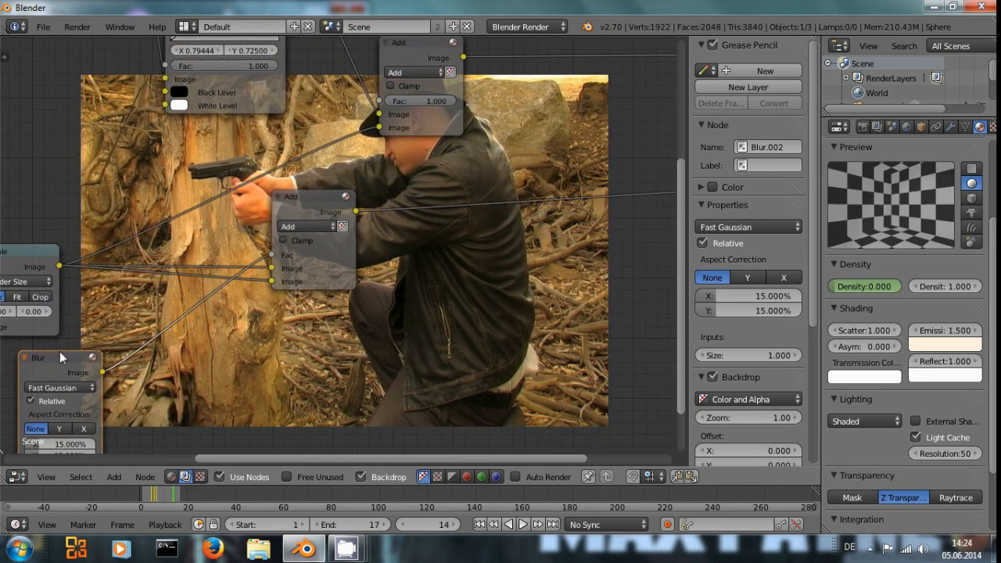
pyautogui.moveTo(167, 372); pyautogui.dragTo(209, 324, button='middle')
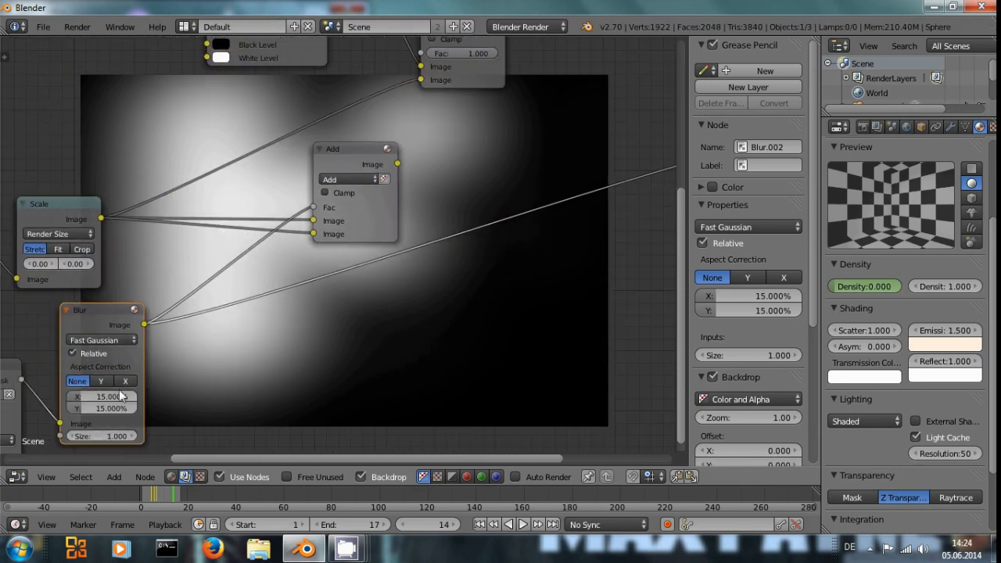
pyautogui.moveTo(122, 397); pyautogui.dragTo(102, 401)
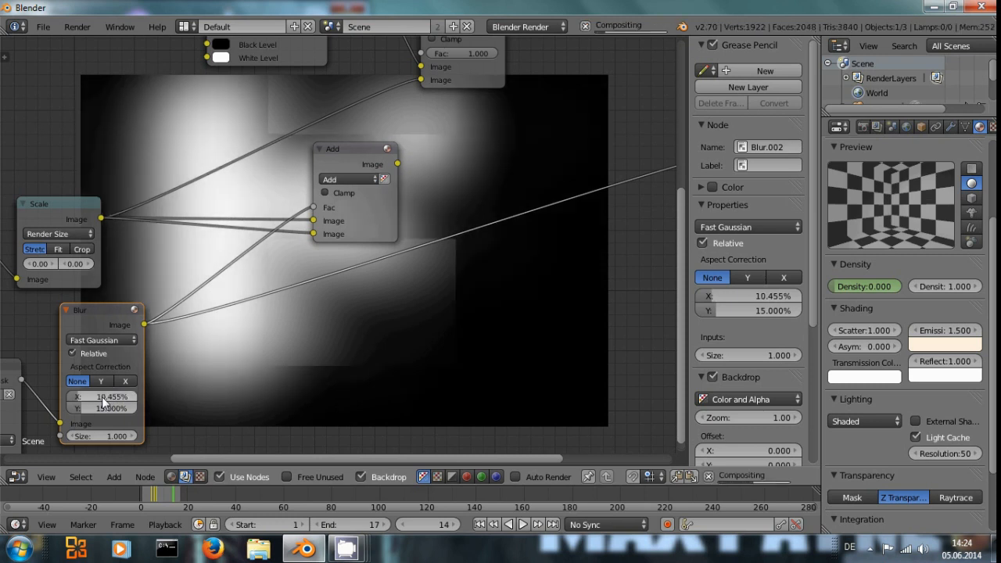
pyautogui.click(84, 401)
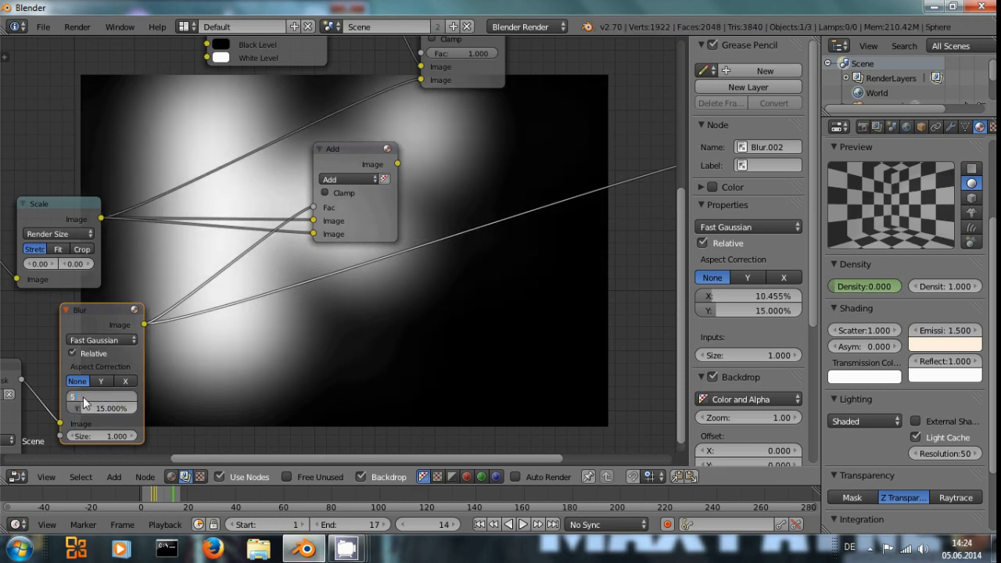
pyautogui.write('5')
pyautogui.press('Return')
pyautogui.click(90, 406)
pyautogui.write('5')
pyautogui.press('Return')
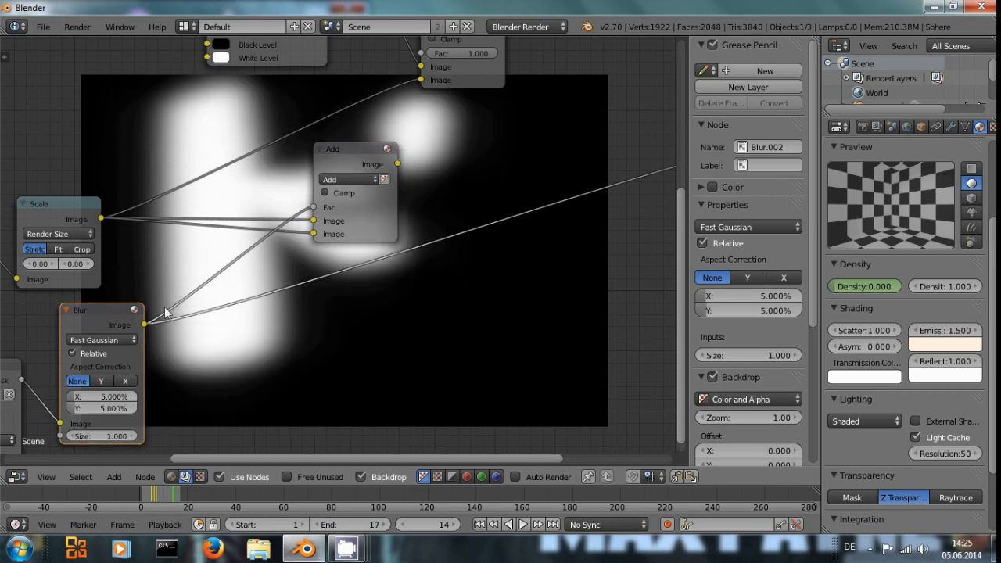
# Preview the Add node's result with the blurred mask and move the node farther from the Scale and Blur nodes
pyautogui.keyDown('ctrl'); pyautogui.keyDown('shift'); pyautogui.click(342, 156); pyautogui.keyUp('shift'); pyautogui.keyUp('ctrl')
pyautogui.moveTo(483, 174); pyautogui.dragTo(279, 364, button='middle')
pyautogui.scroll(2, 329, 249)
pyautogui.moveTo(329, 248); pyautogui.dragTo(289, 259, button='middle')
pyautogui.moveTo(260, 178); pyautogui.dragTo(393, 186, button='middle')
pyautogui.moveTo(335, 195); pyautogui.dragTo(513, 156)
pyautogui.moveTo(386, 316); pyautogui.dragTo(424, 121, button='middle')
pyautogui.moveTo(245, 203); pyautogui.dragTo(245, 247)
pyautogui.moveTo(376, 252); pyautogui.dragTo(503, 292, button='middle')
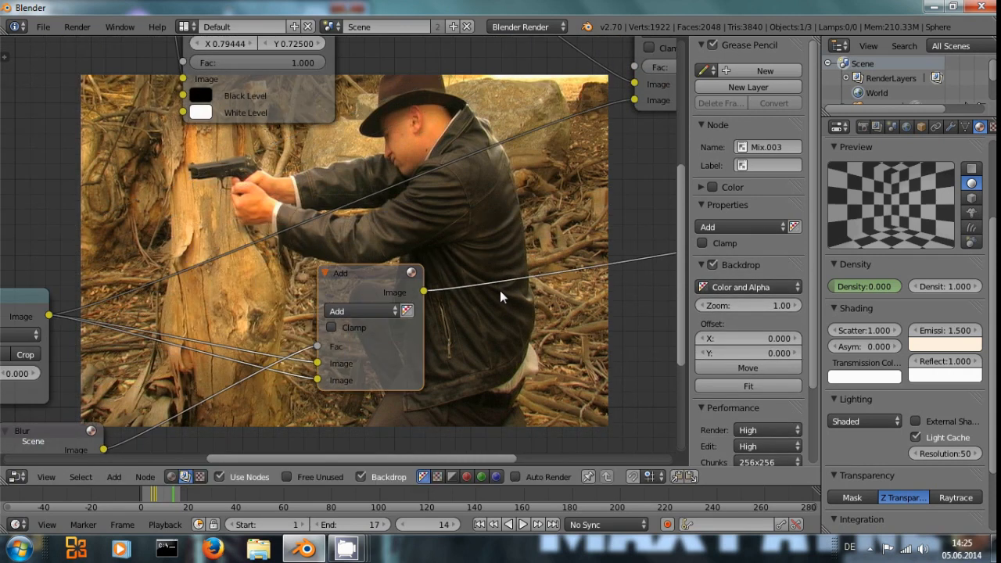
pyautogui.scroll(1, 500, 290)
pyautogui.moveTo(376, 266); pyautogui.dragTo(427, 239)
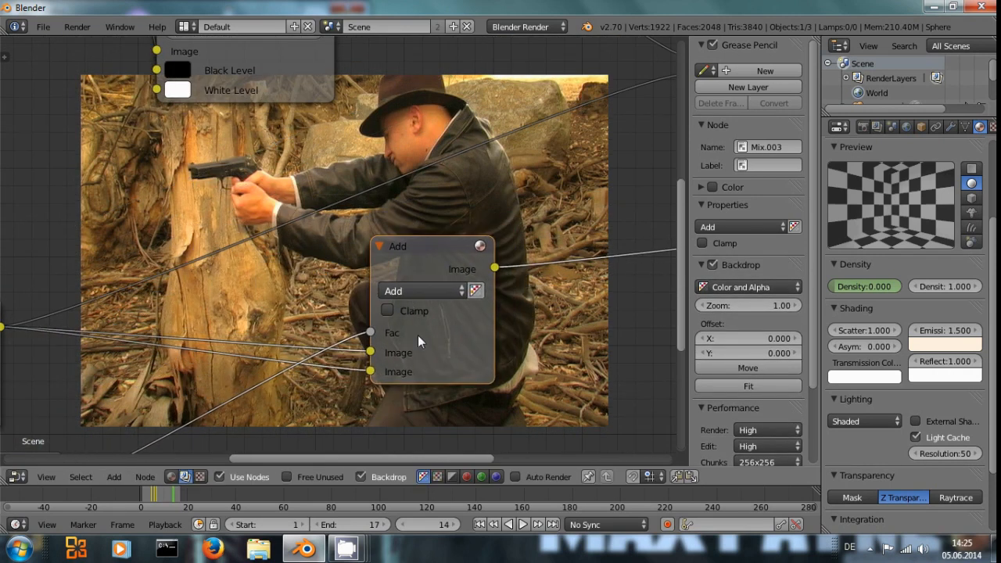
pyautogui.scroll(-2, 546, 356)
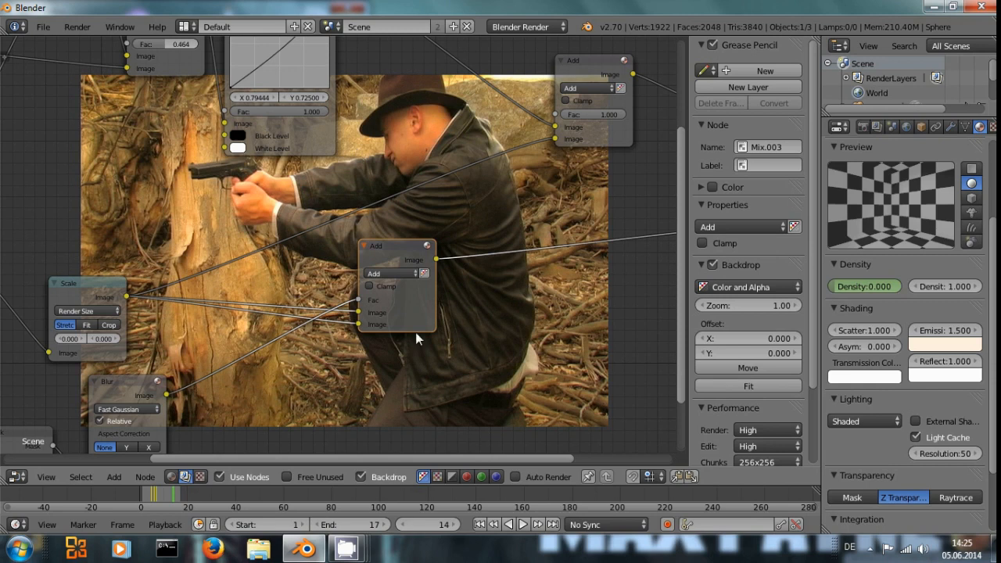
# Insert a Mix node between the Blur and Add nodes, feeding the blurred mask into its second image input
pyautogui.moveTo(480, 349); pyautogui.dragTo(504, 301, button='middle')
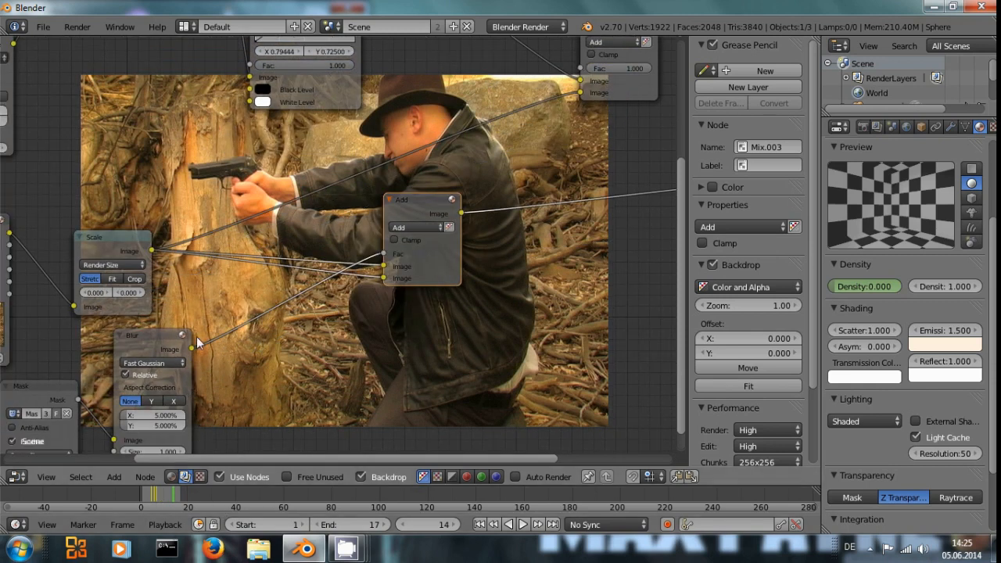
pyautogui.hotkey('shift', 'a')
pyautogui.moveTo(307, 279)
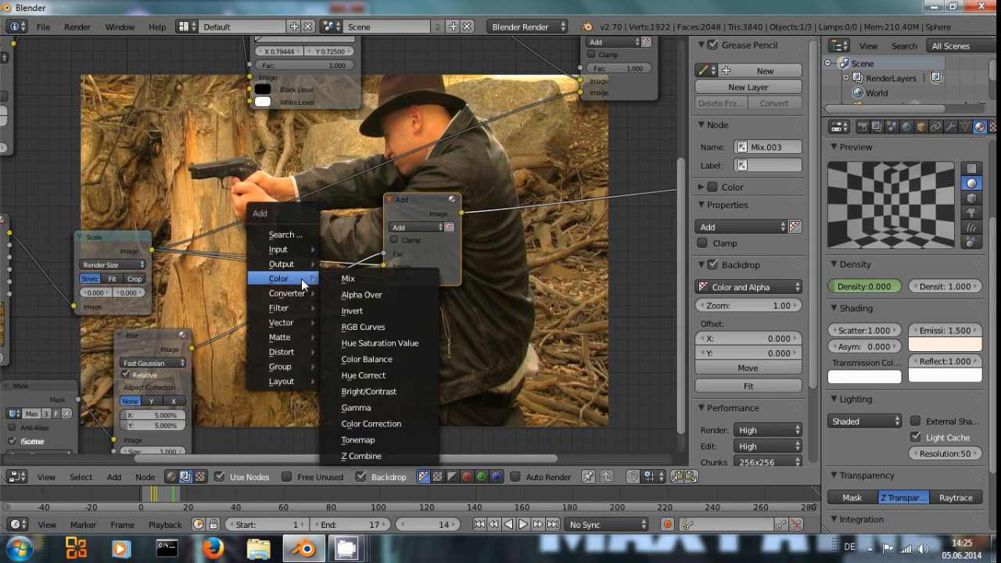
pyautogui.click(345, 282)
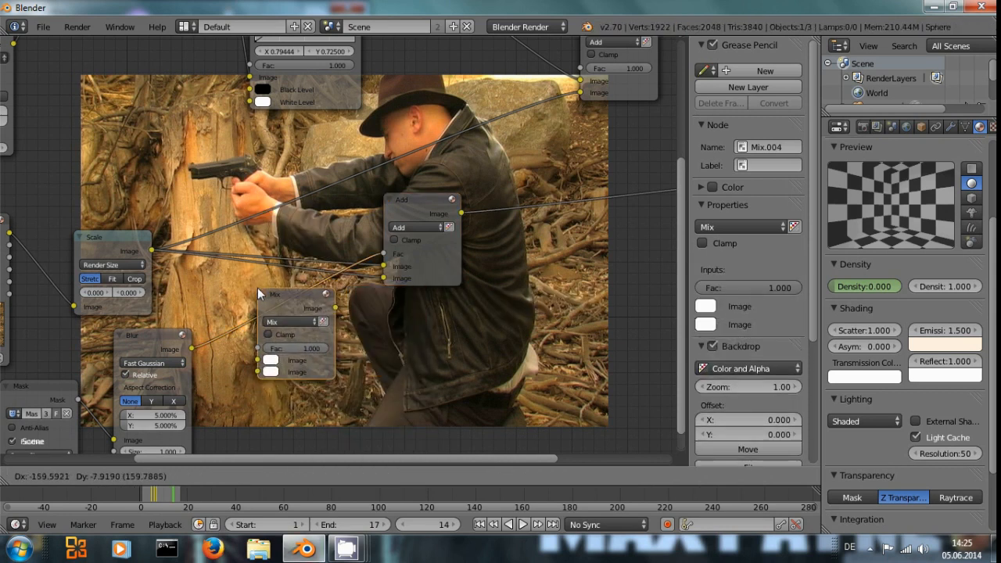
pyautogui.click(274, 301)
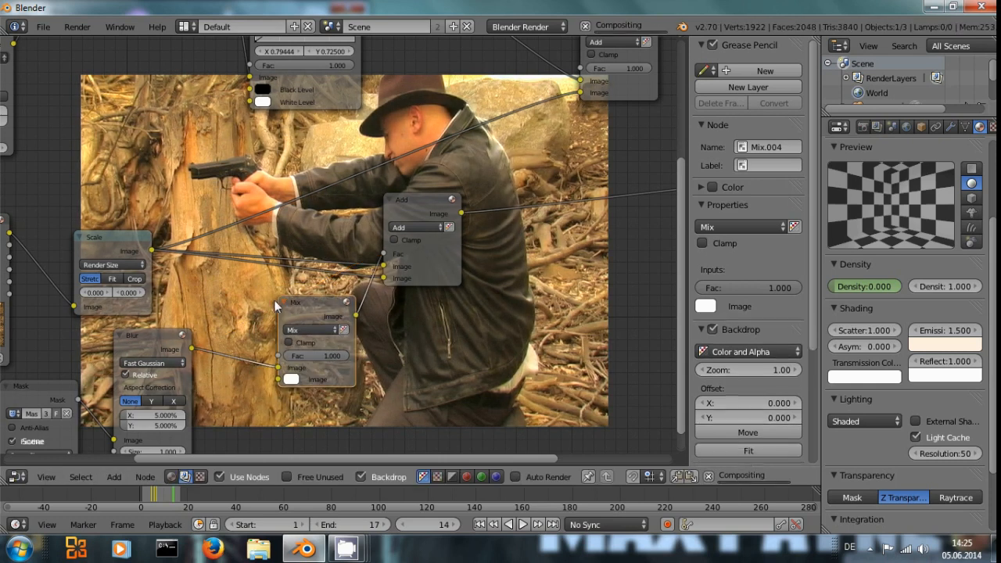
pyautogui.moveTo(277, 367); pyautogui.dragTo(278, 380)
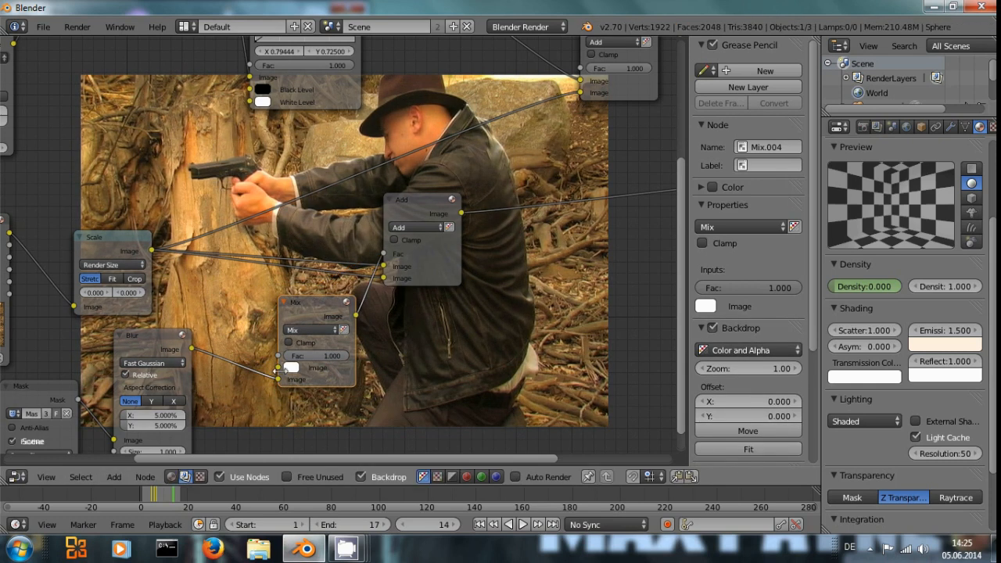
# Set the Mix node's first image colour to black and move the node slightly closer to the Blur node
pyautogui.click(290, 368)
pyautogui.moveTo(380, 278); pyautogui.dragTo(381, 292)
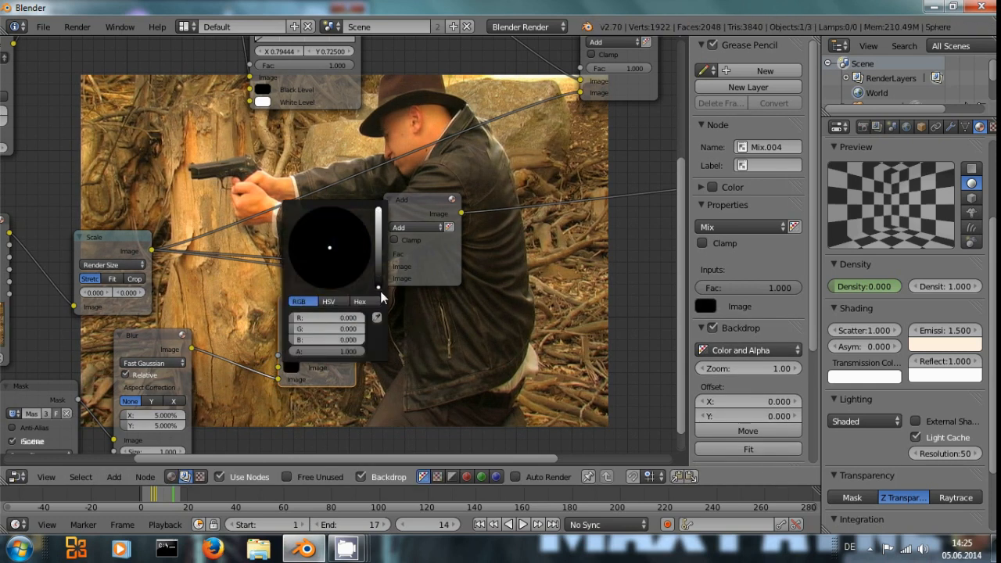
pyautogui.moveTo(313, 301); pyautogui.dragTo(295, 299)
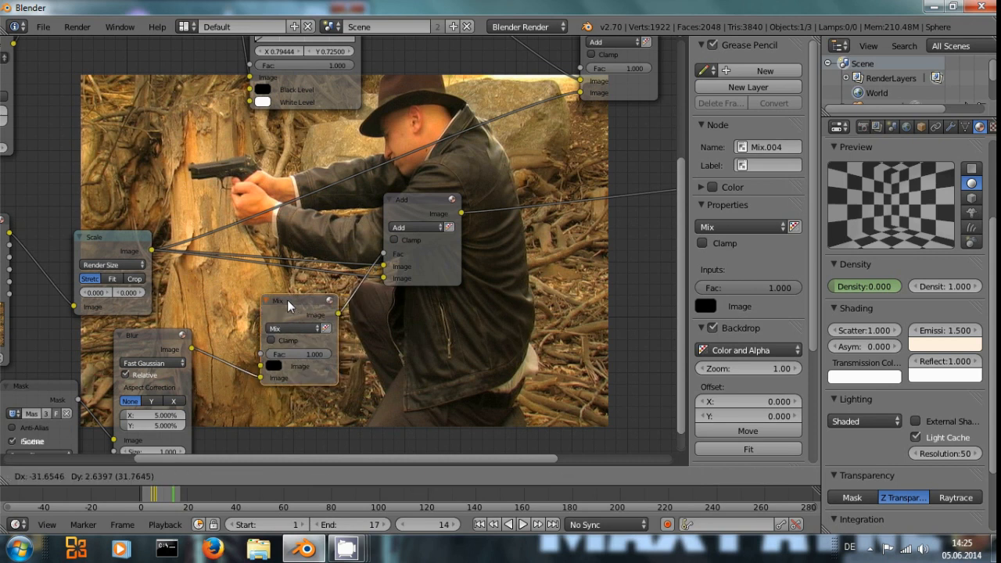
# Preview the Blur and Mix nodes, test the Mix factor at 0, and preview the Add node's result
pyautogui.keyDown('ctrl'); pyautogui.keyDown('shift'); pyautogui.click(140, 345); pyautogui.keyUp('shift'); pyautogui.keyUp('ctrl')
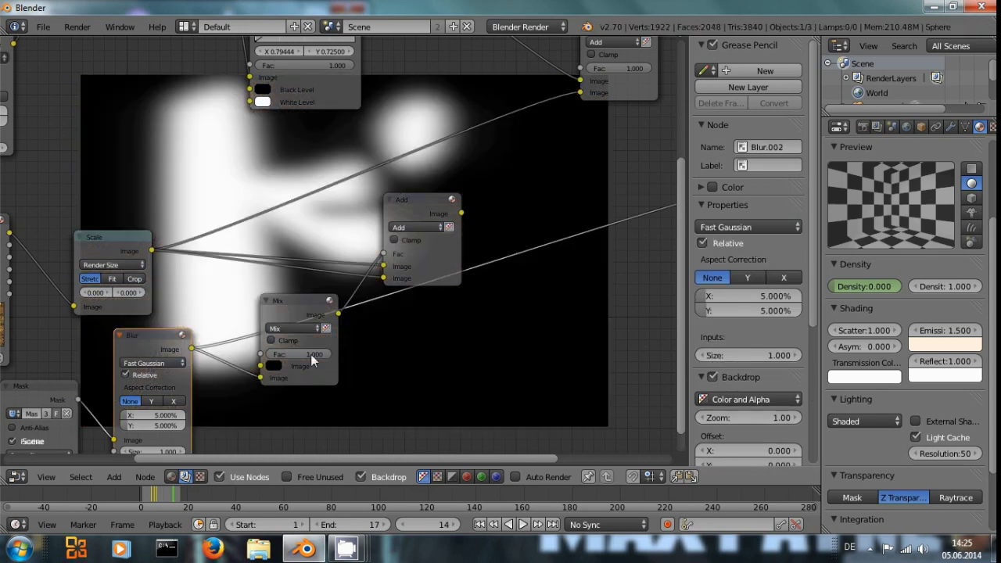
pyautogui.click(301, 303)
pyautogui.moveTo(382, 332); pyautogui.dragTo(353, 308, button='middle')
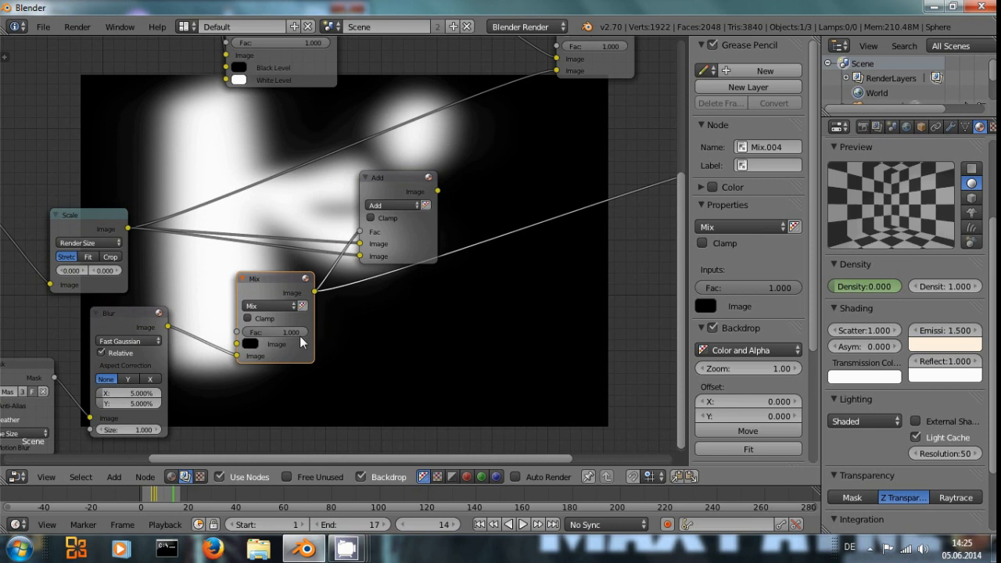
pyautogui.moveTo(296, 336); pyautogui.dragTo(196, 335)
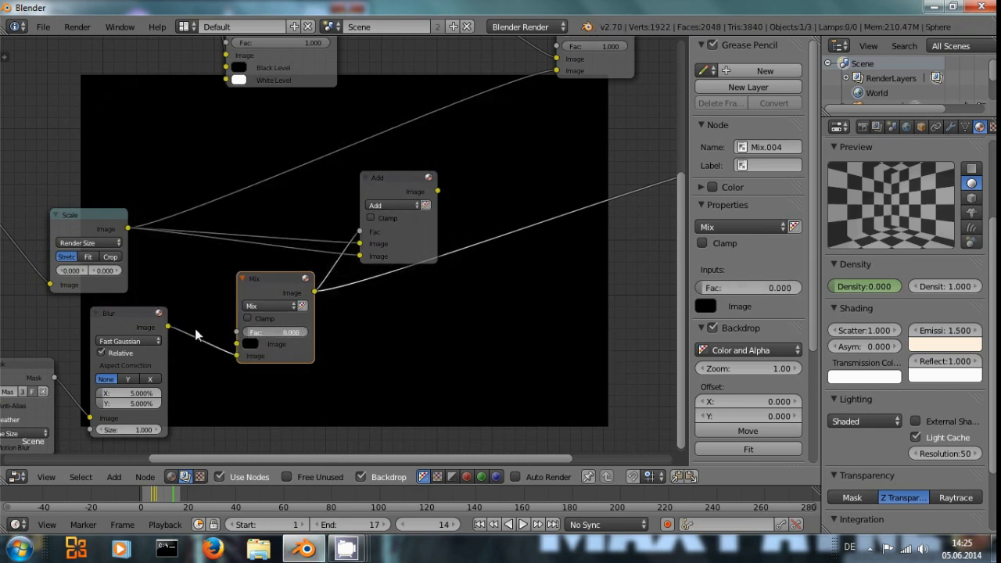
pyautogui.keyDown('ctrl'); pyautogui.keyDown('shift'); pyautogui.click(399, 175); pyautogui.keyUp('shift'); pyautogui.keyUp('ctrl')
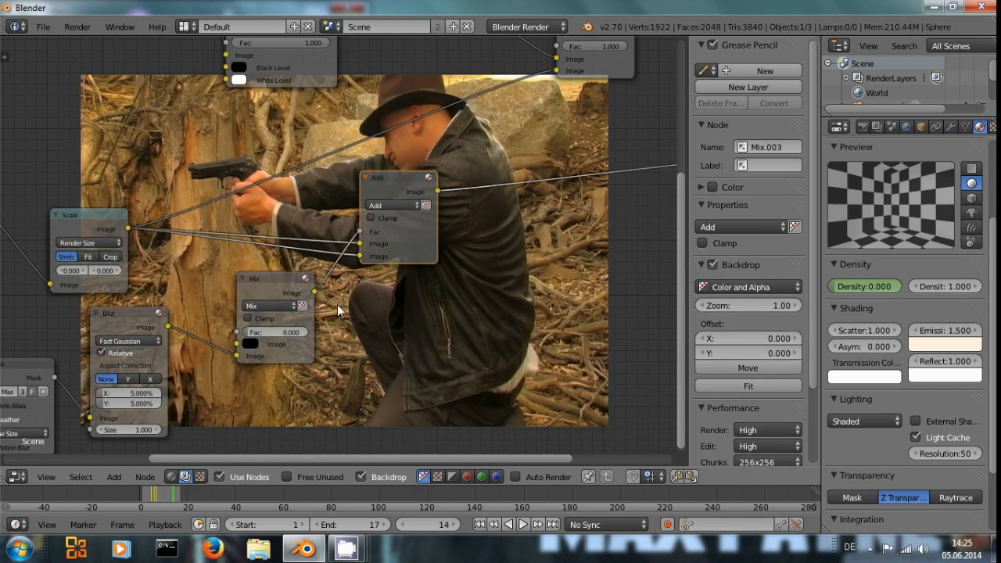
# Set the Mix node's factor to 1.000 at frame 6 and insert a keyframe for it
pyautogui.click(163, 509)
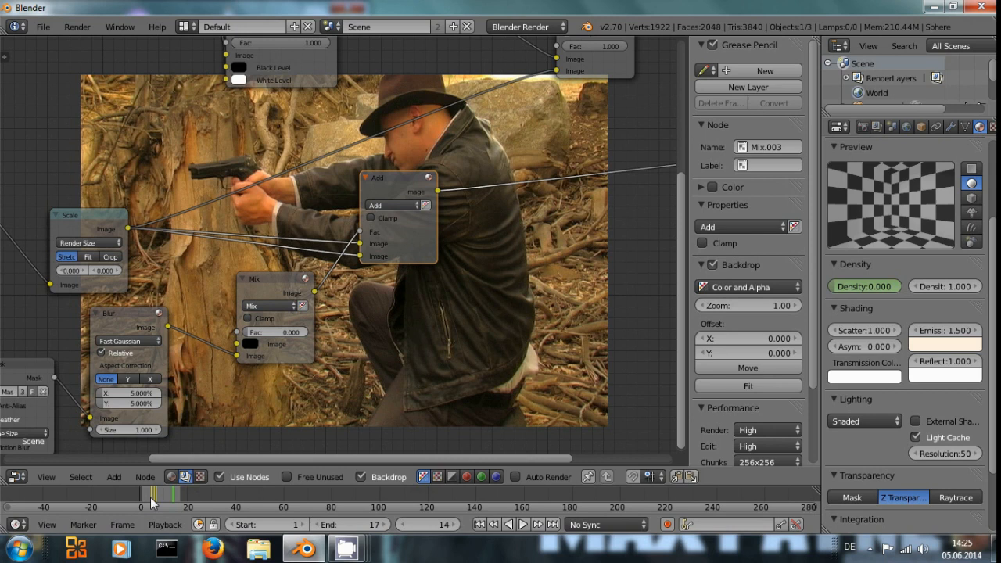
pyautogui.rightClick(280, 328)
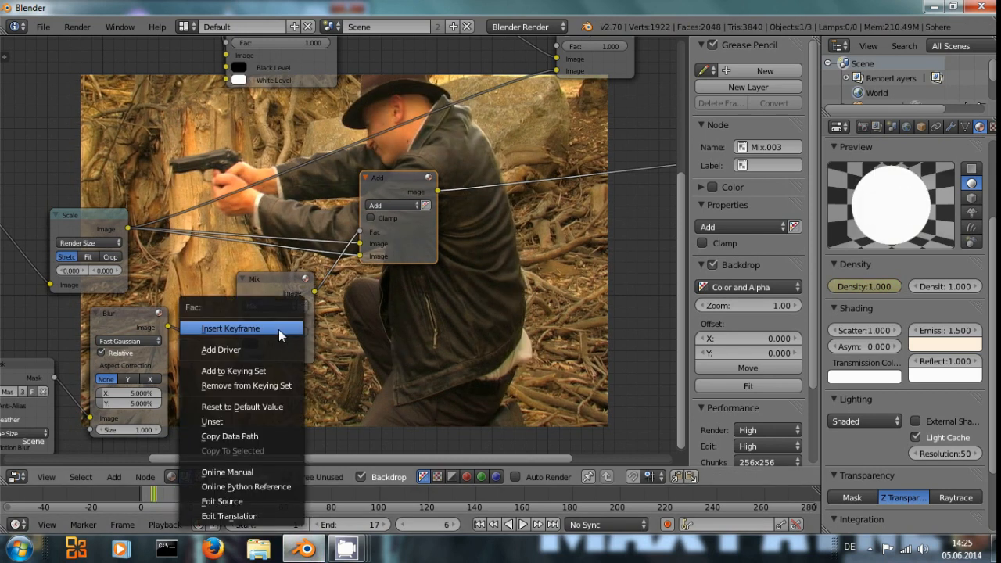
pyautogui.click(276, 324)
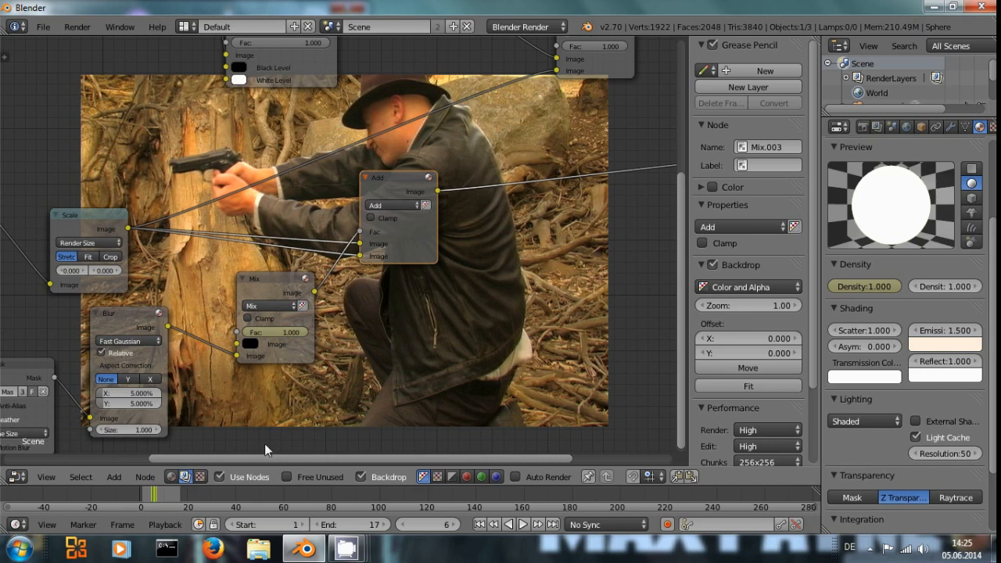
# Lower the Mix node's factor at frame 5 and insert a keyframe for it
pyautogui.press('Left')
pyautogui.click(295, 331)
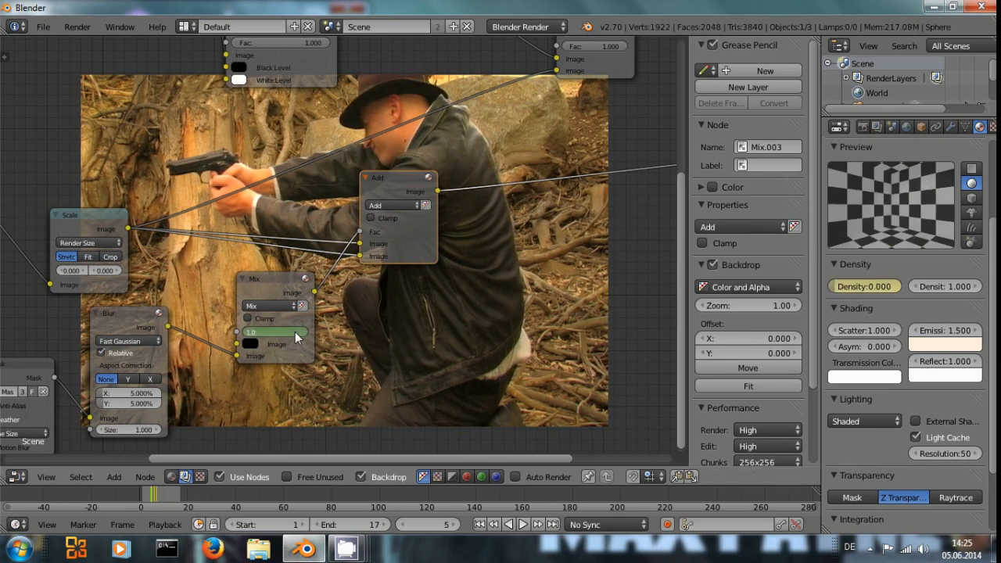
pyautogui.rightClick(291, 332)
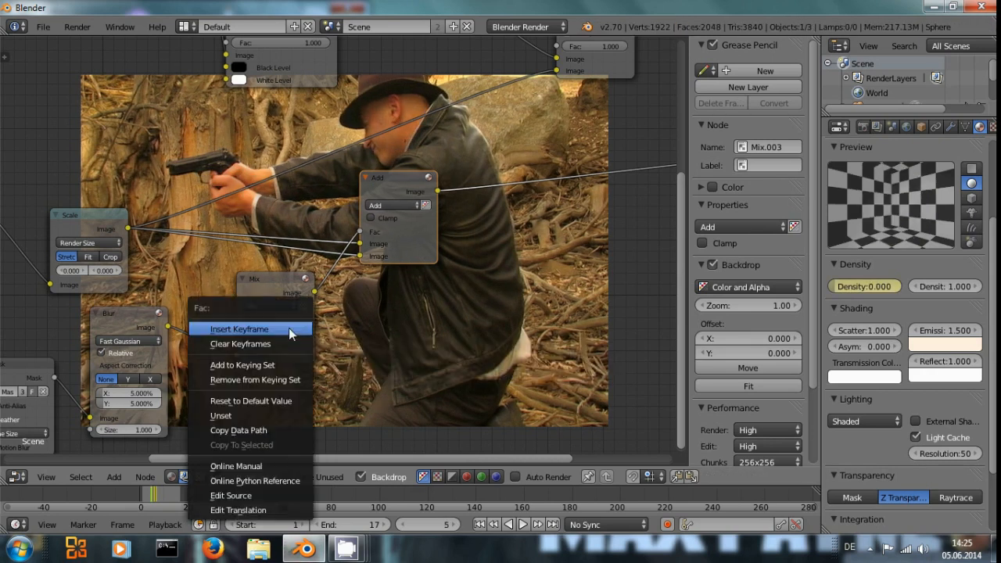
pyautogui.click(290, 329)
# Set the Mix node's factor to 0 at frame 7 and insert a keyframe for it
pyautogui.press('Right')
pyautogui.press('Right')
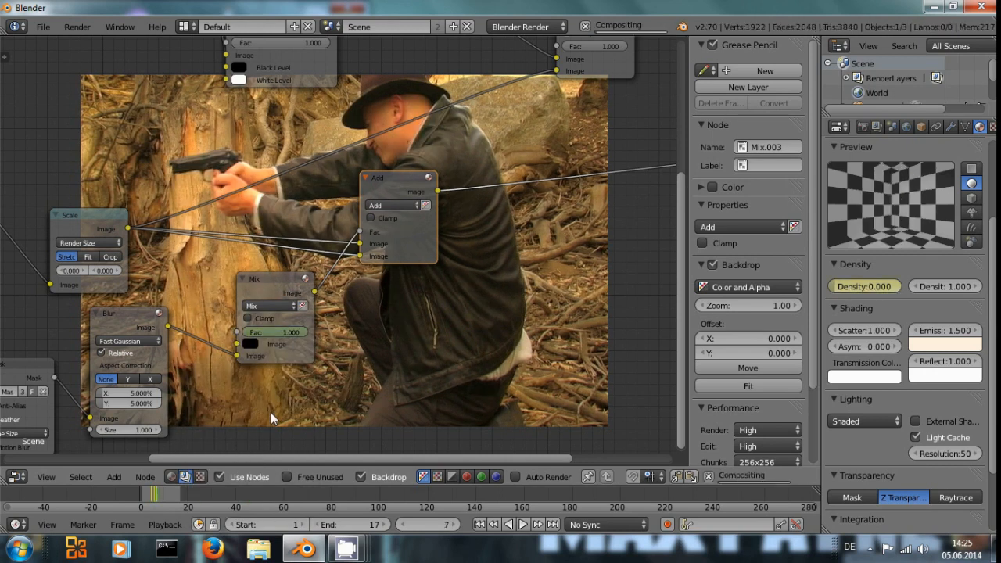
pyautogui.click(287, 329)
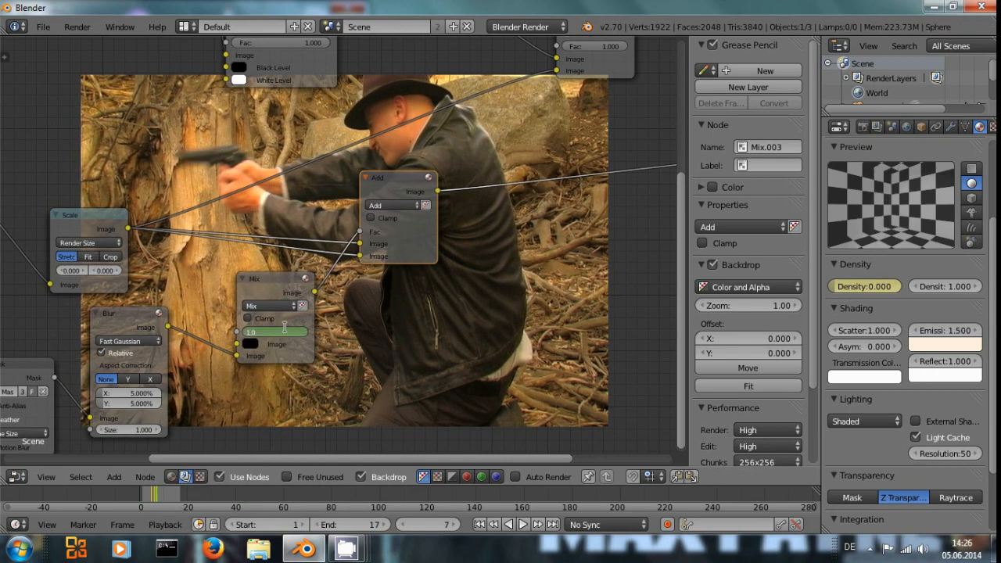
pyautogui.press('Return')
pyautogui.rightClick(283, 332)
pyautogui.click(278, 333)
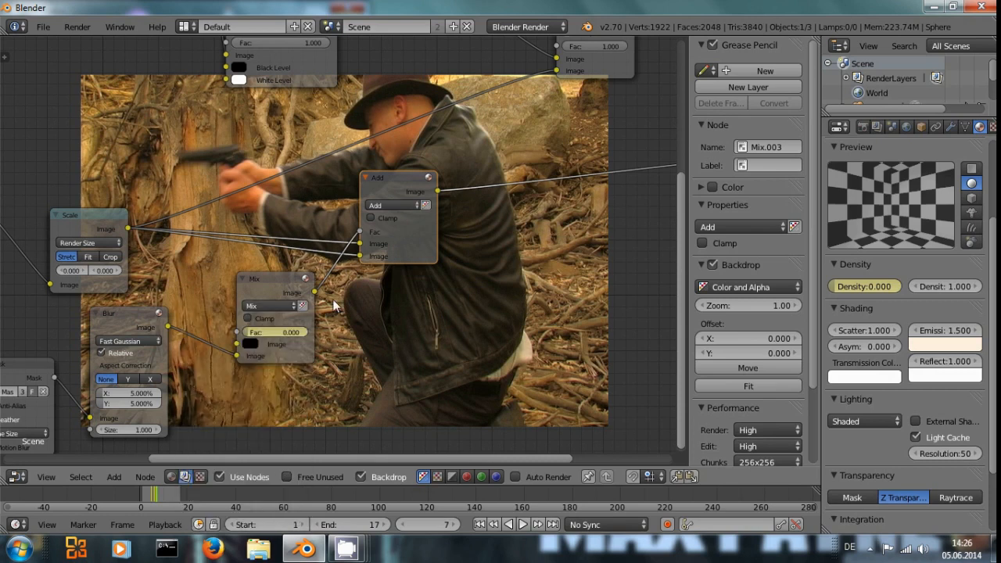
# Step through frames 5 to 7 to check the keyframed Mix factor and the brightening of the clip
pyautogui.press('Left')
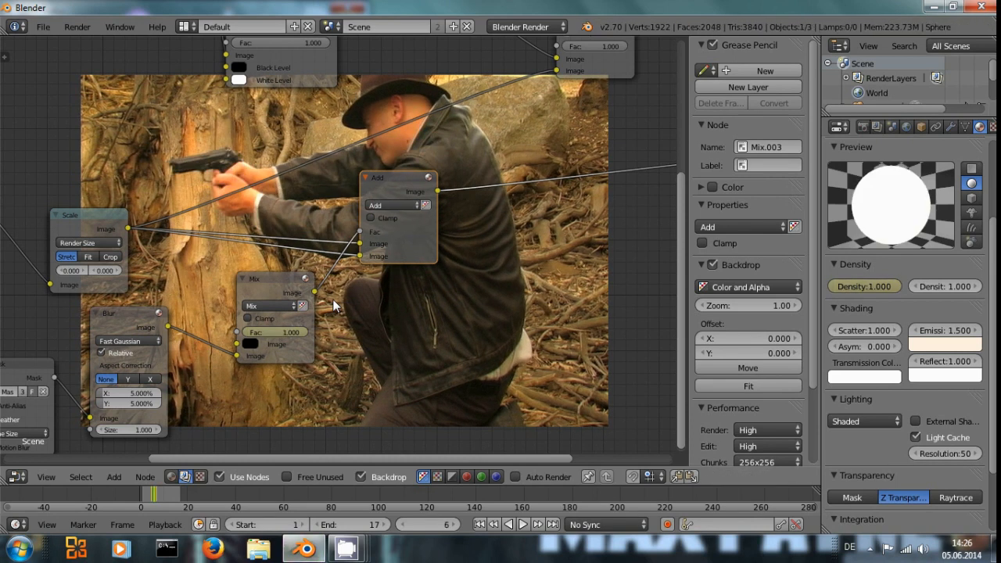
pyautogui.press('Left')
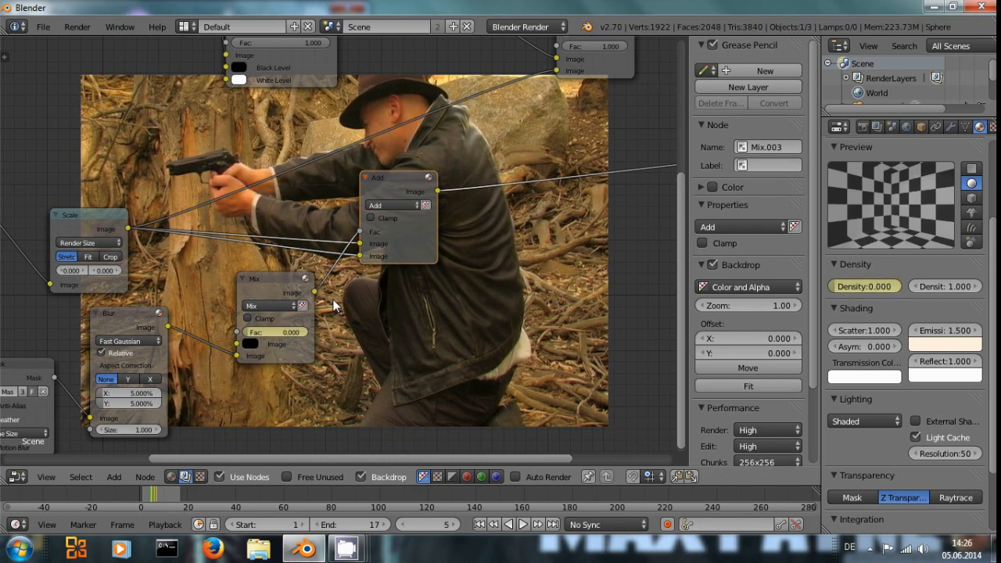
pyautogui.press('Right')
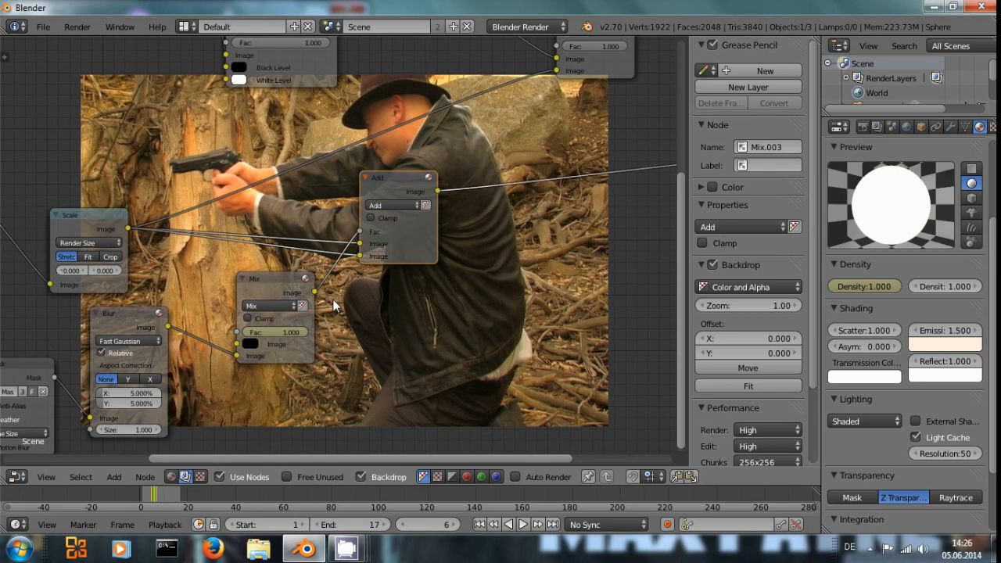
pyautogui.press('Right')
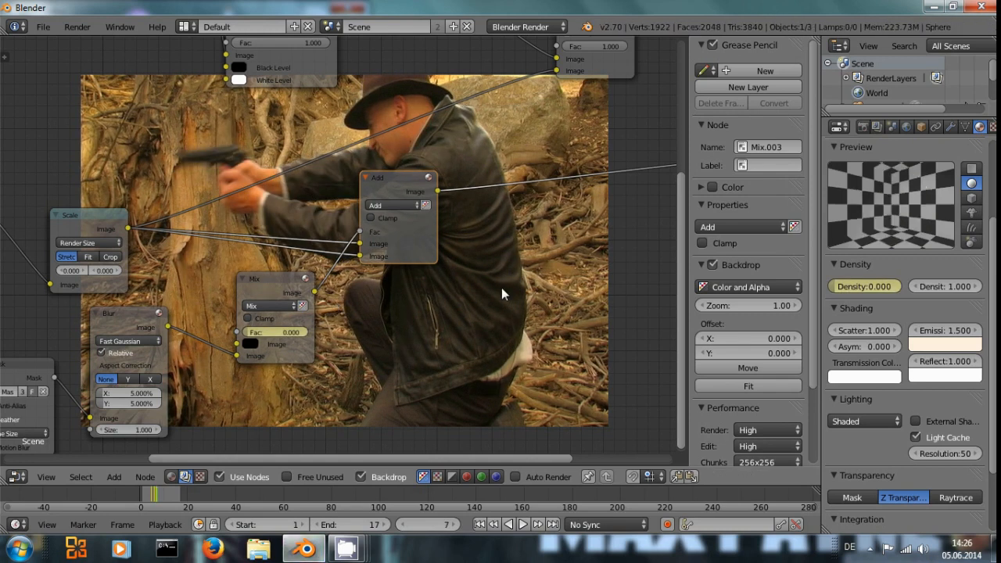
# Render frame 6 with the muzzle flash and return to the node editor
pyautogui.press('Home')
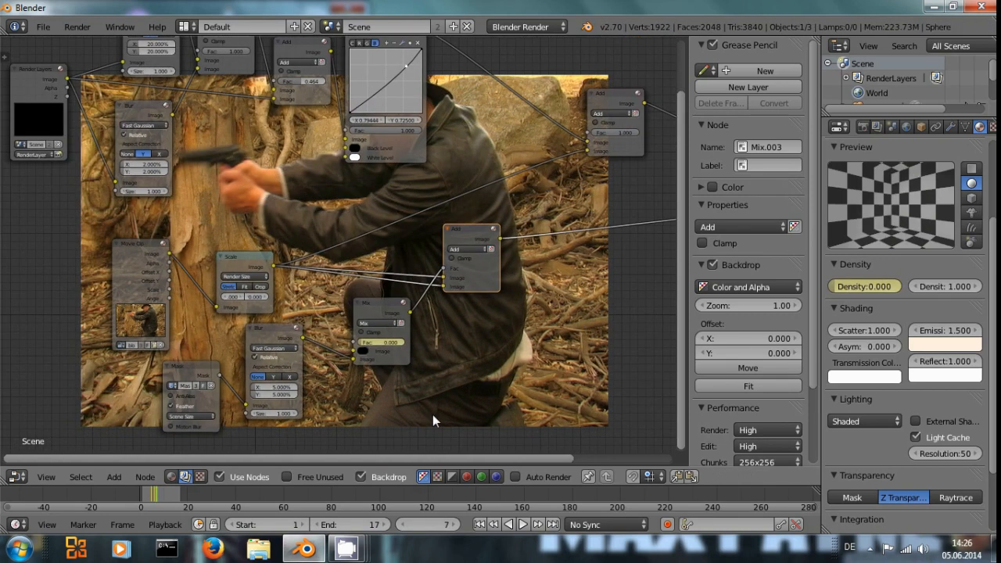
pyautogui.press('Left')
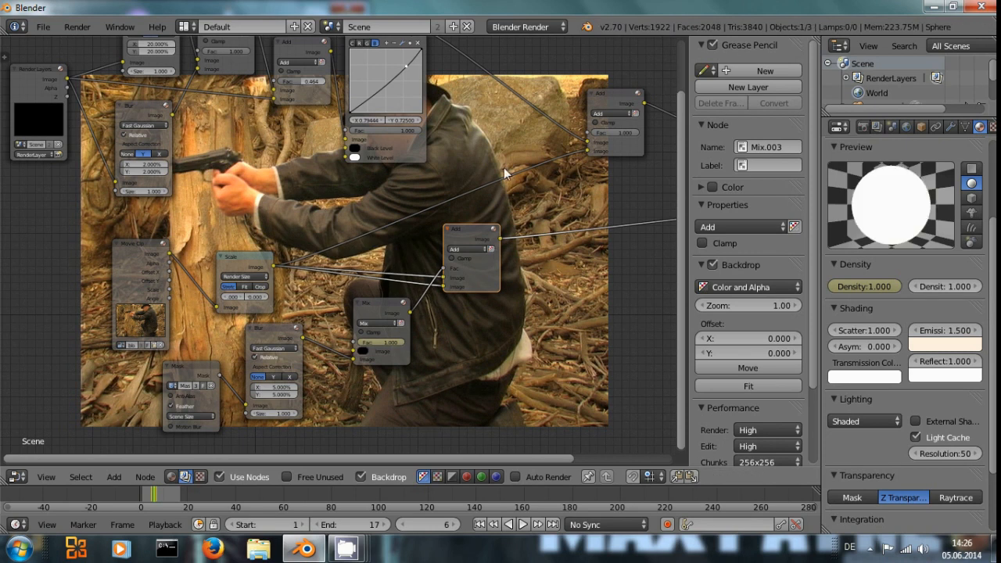
pyautogui.press('F12')
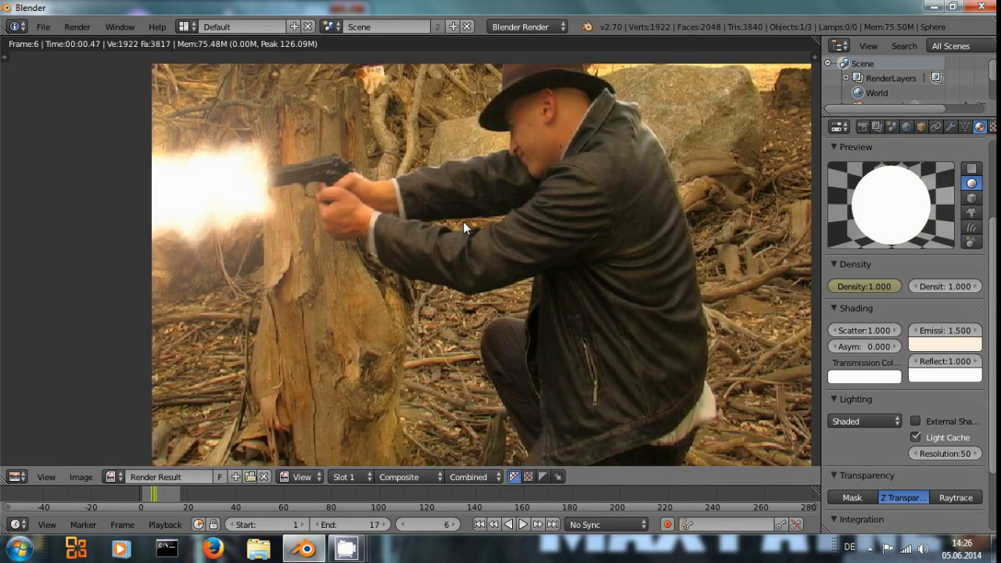
pyautogui.press('Escape')
# Move the Composite node aside, link the brightening Add node to the final Add node's second image input, and preview the final Add node
pyautogui.moveTo(438, 254); pyautogui.dragTo(317, 370, button='middle')
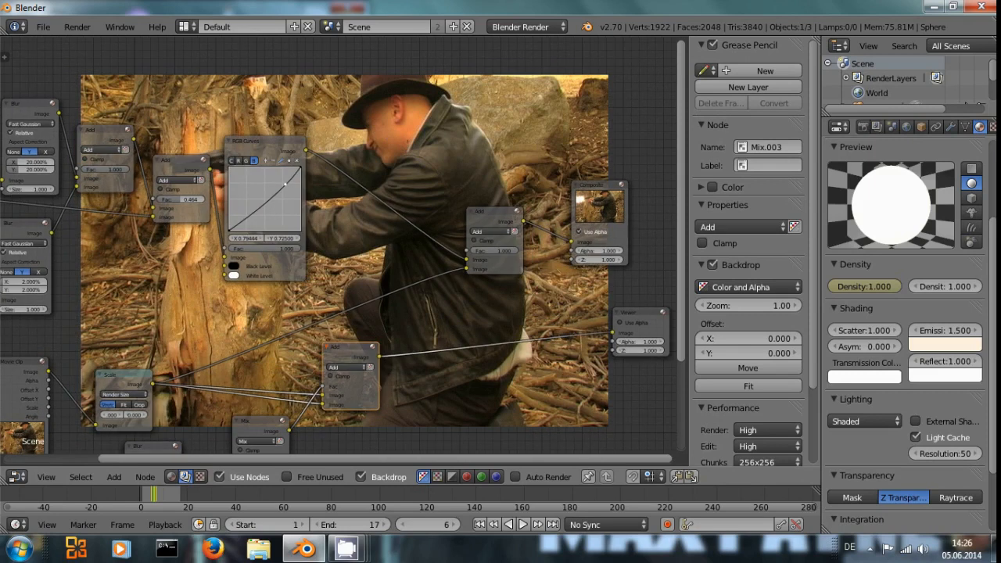
pyautogui.moveTo(561, 316); pyautogui.dragTo(527, 310, button='middle')
pyautogui.moveTo(567, 192); pyautogui.dragTo(601, 186)
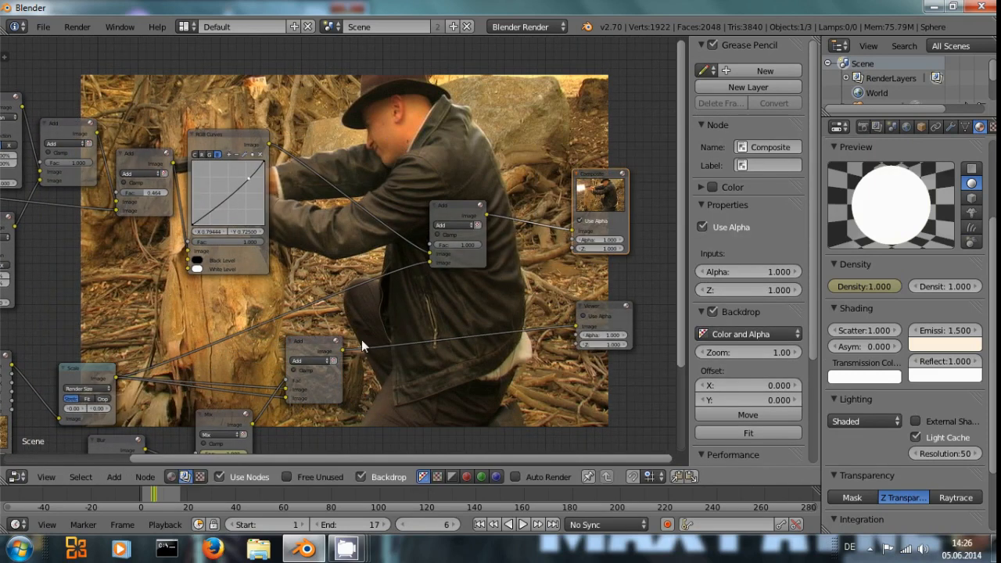
pyautogui.click(316, 344)
pyautogui.moveTo(345, 353); pyautogui.dragTo(431, 263)
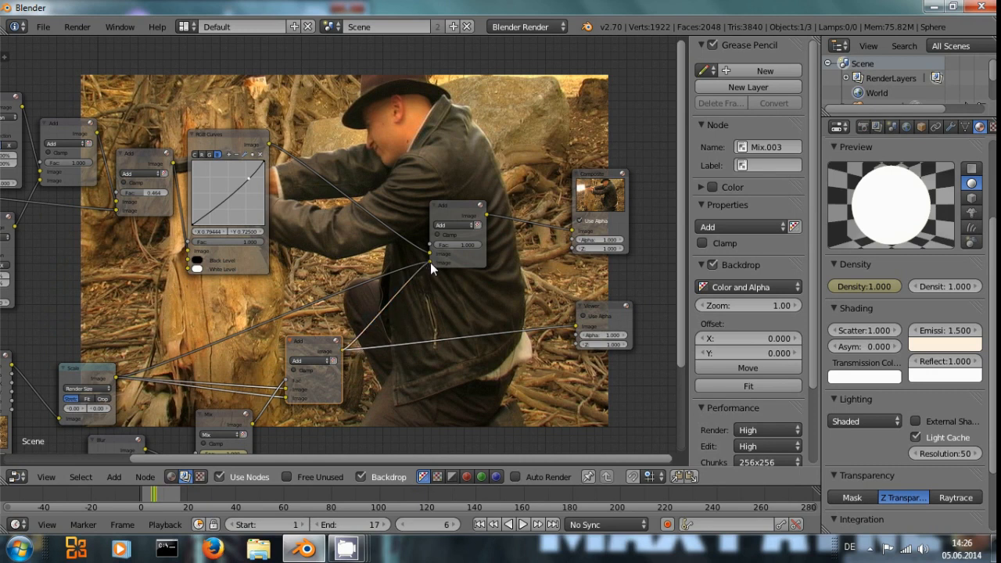
pyautogui.moveTo(465, 212); pyautogui.dragTo(477, 221)
pyautogui.moveTo(478, 322); pyautogui.dragTo(253, 349, button='middle')
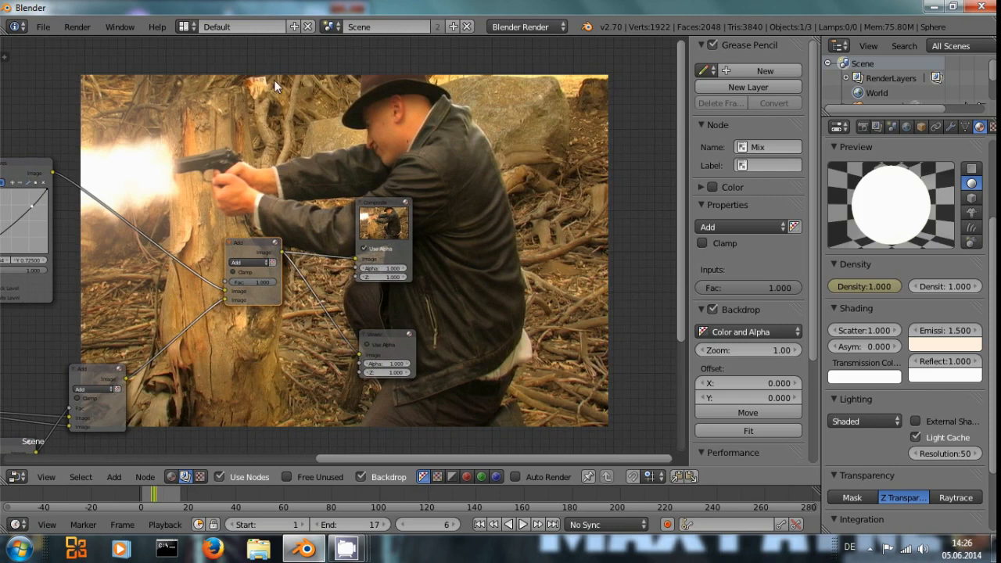
# Switch to the Video Editing screen layout and go to frame 1
pyautogui.click(184, 27)
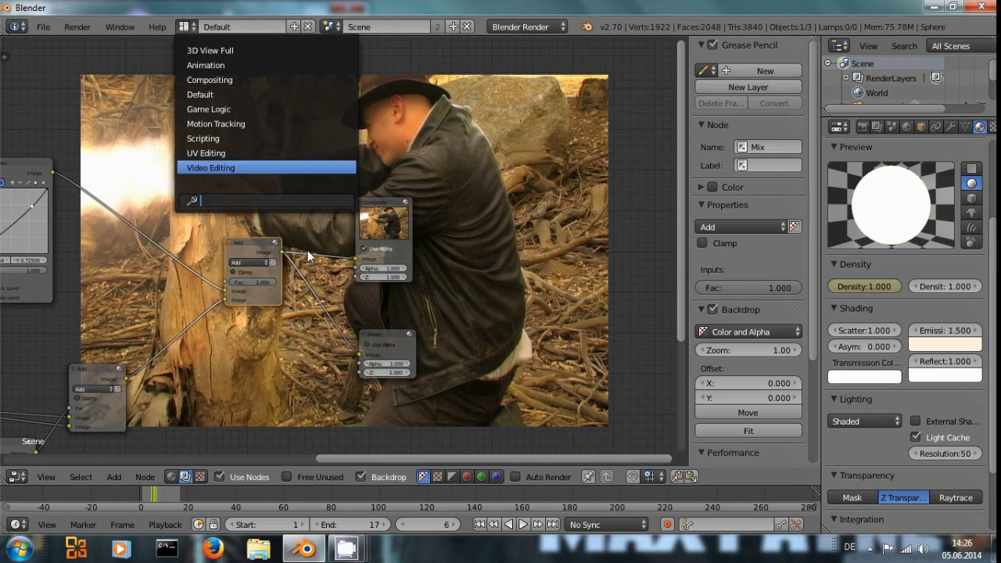
pyautogui.press('Return')
pyautogui.hotkey('shift', 'Left')
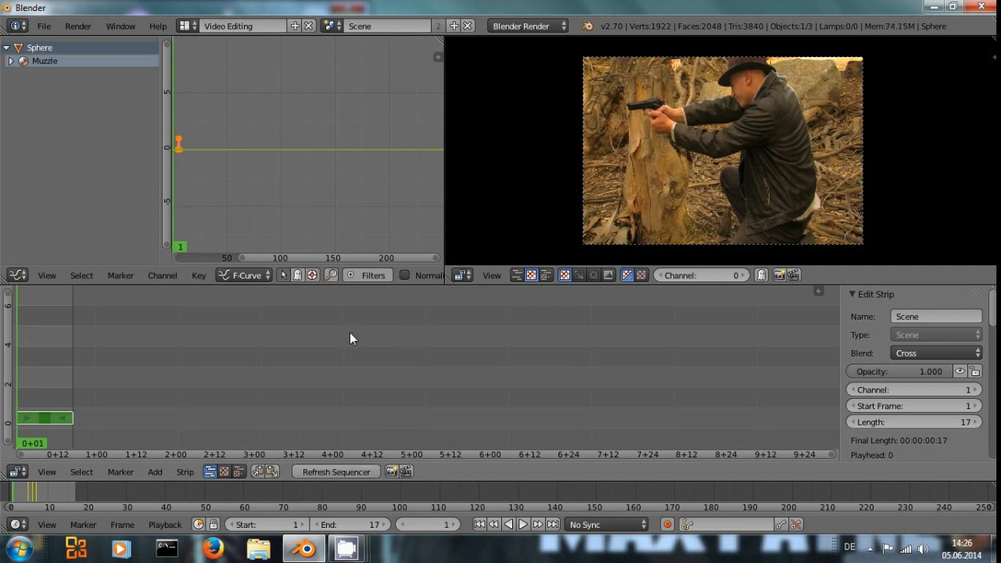
# Play the composited sequence, stop it, and examine the muzzle flash up close on frame 6
pyautogui.hotkey('alt', 'a')
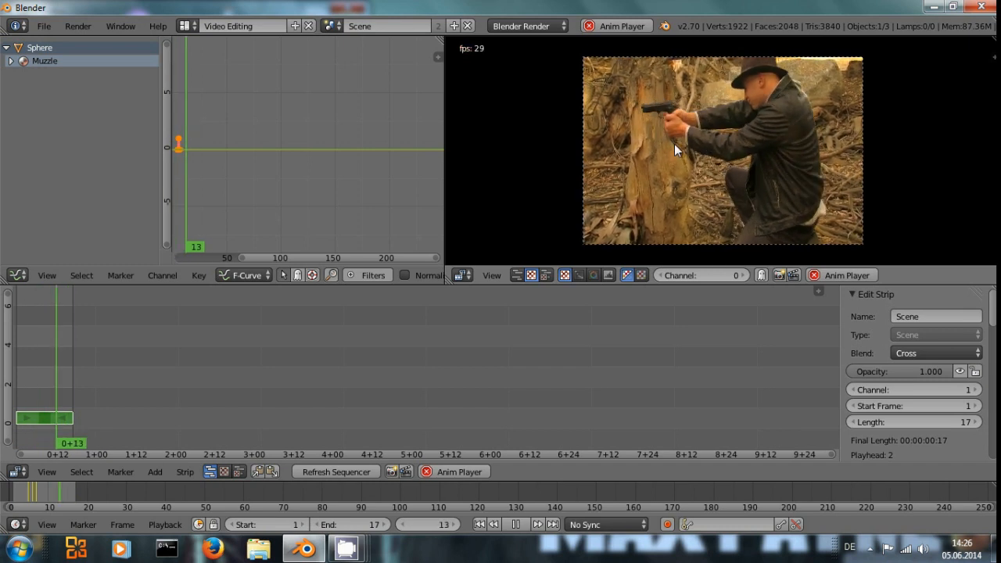
pyautogui.hotkey('alt', 'a')
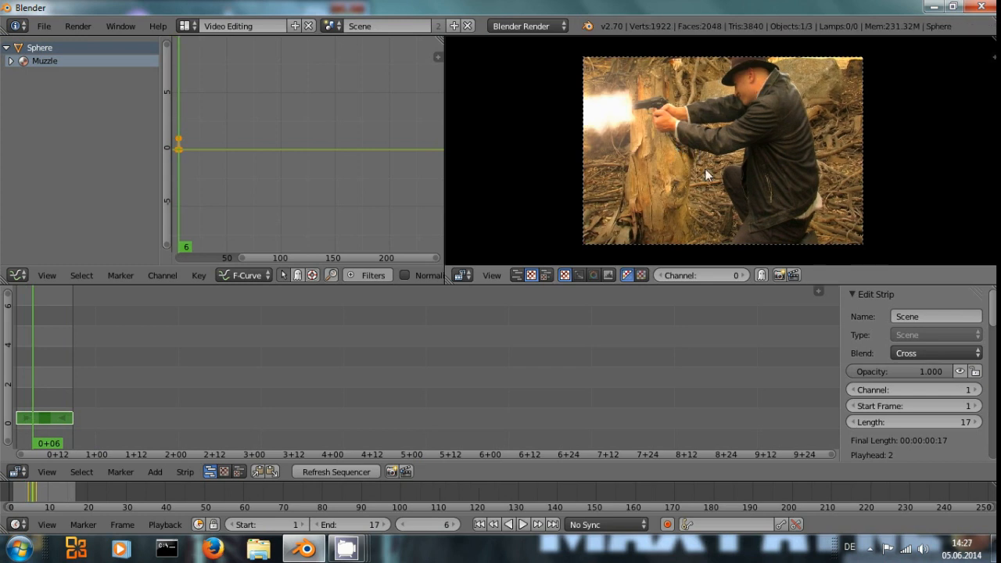
pyautogui.scroll(2, 659, 156)
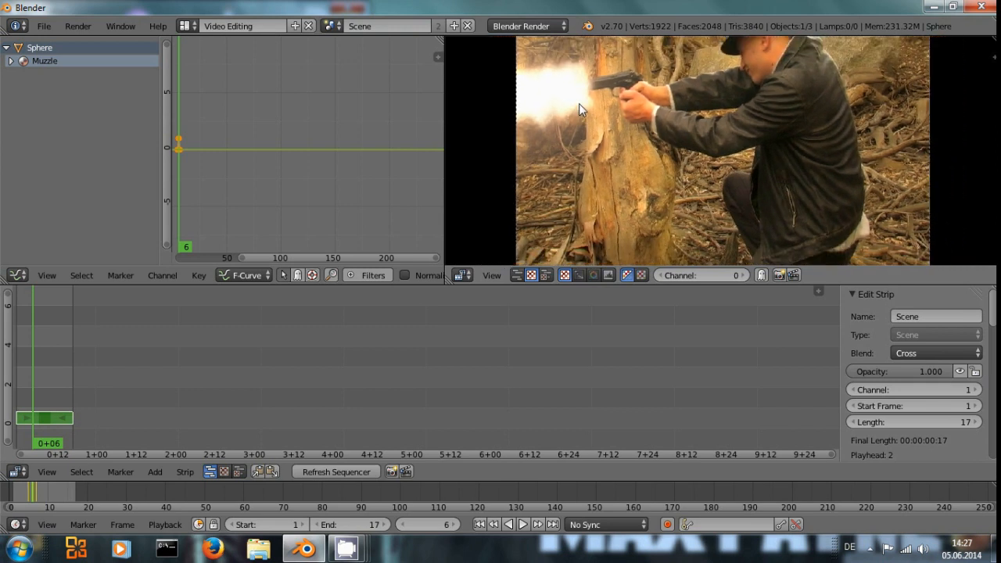
pyautogui.moveTo(599, 102); pyautogui.dragTo(637, 120, button='middle')
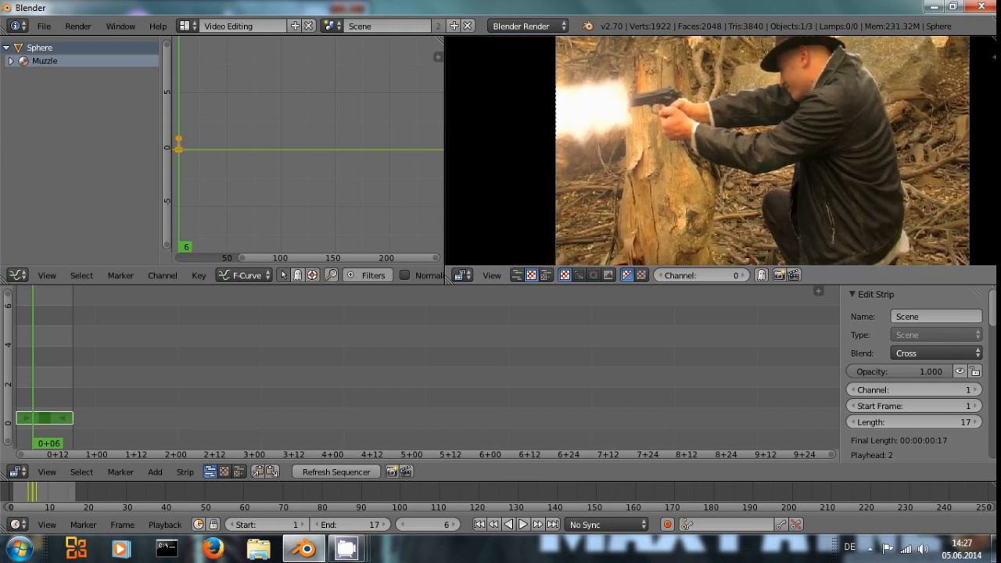